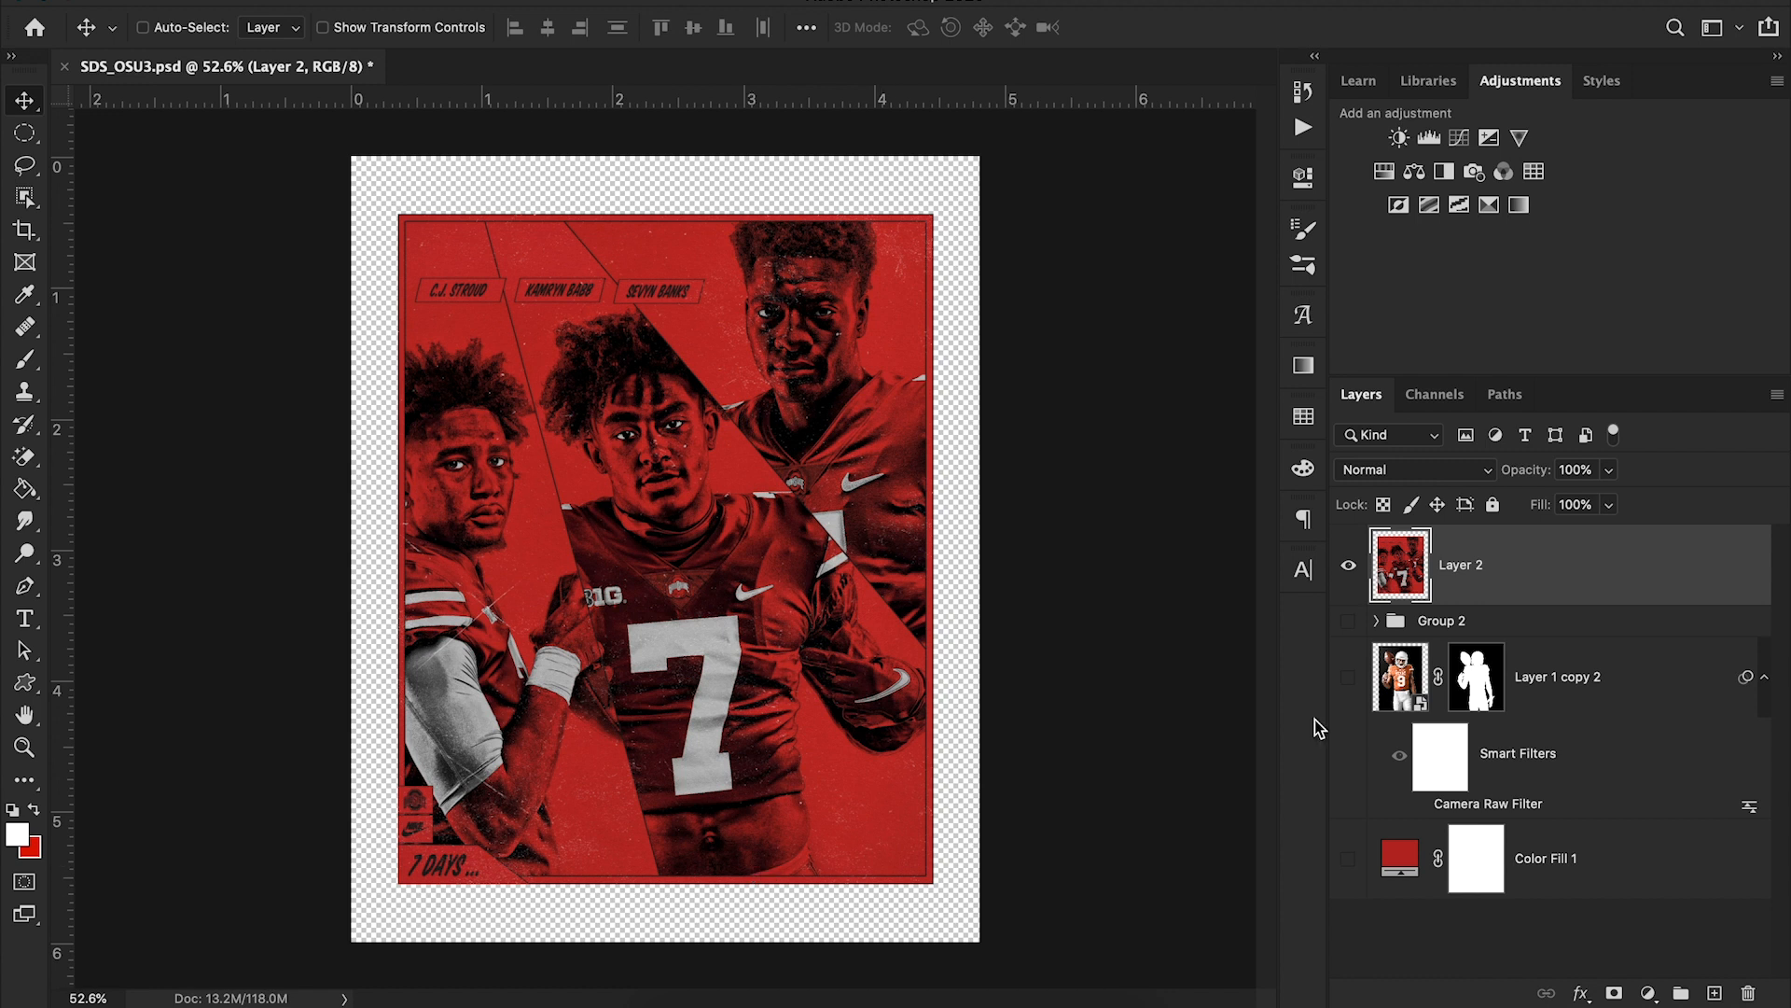
Show the Color Fill 1 layer and set its colour to red #b11322, sampled from the poster background in Layer 2
left_click(1629, 876)
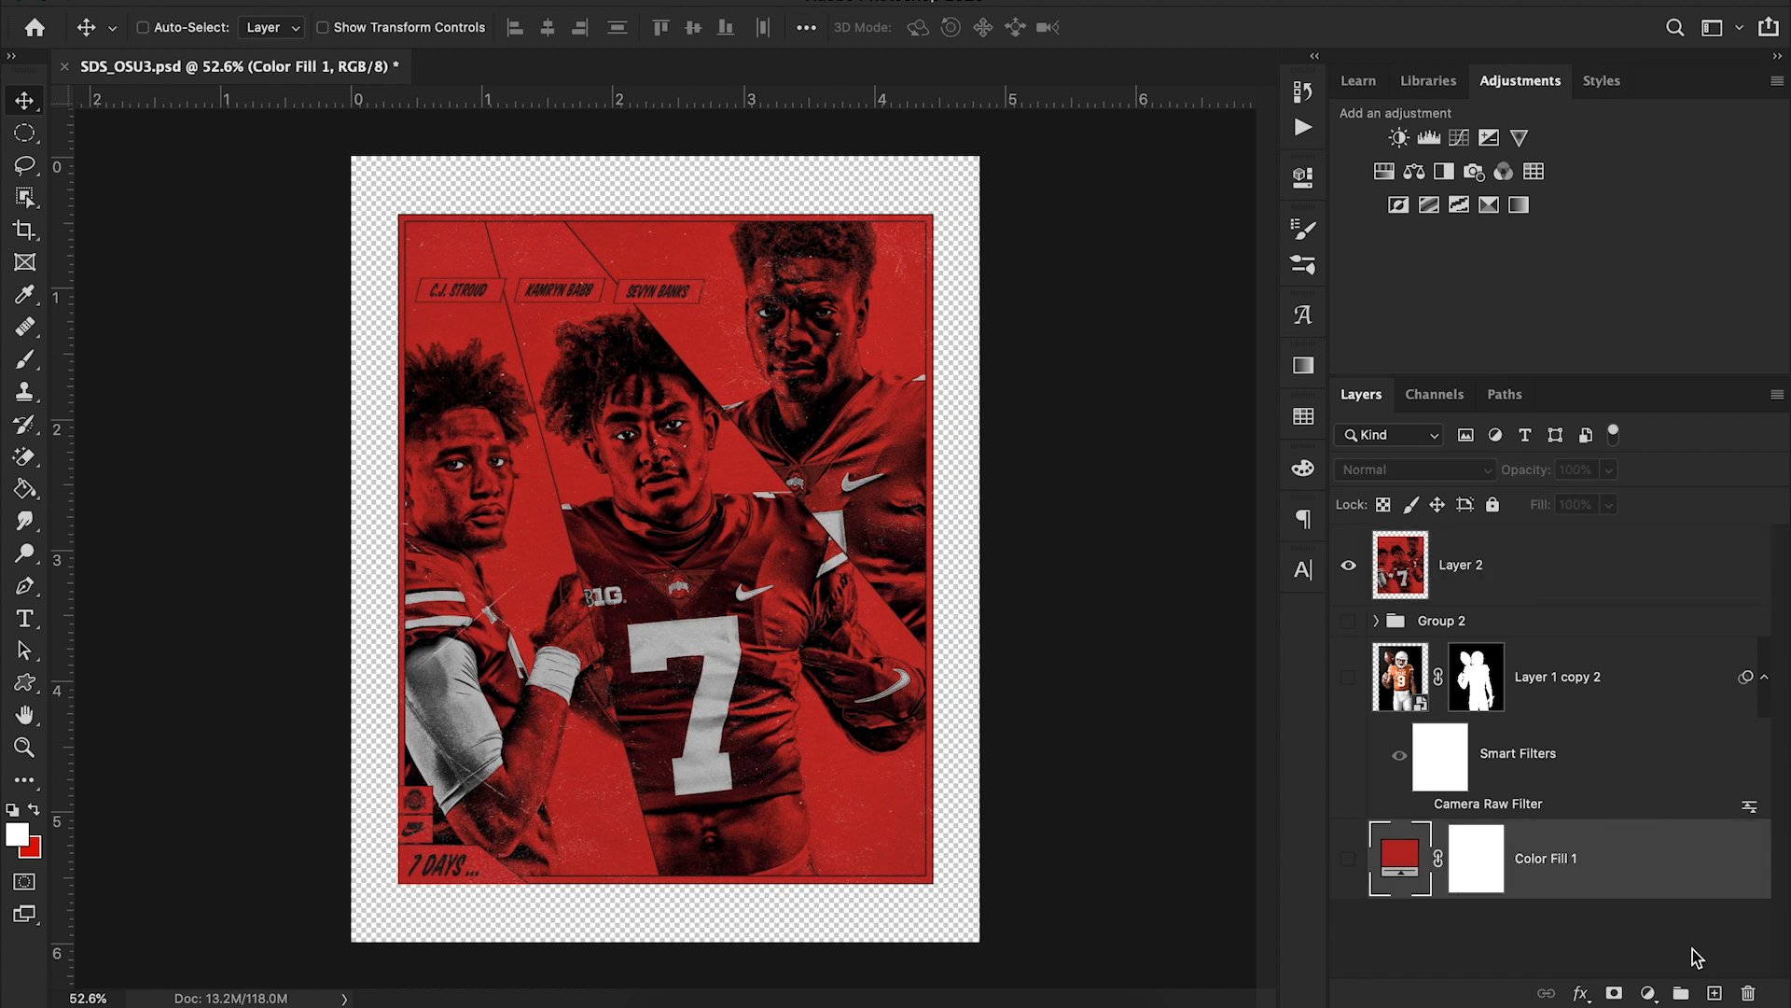
left_click(1648, 993)
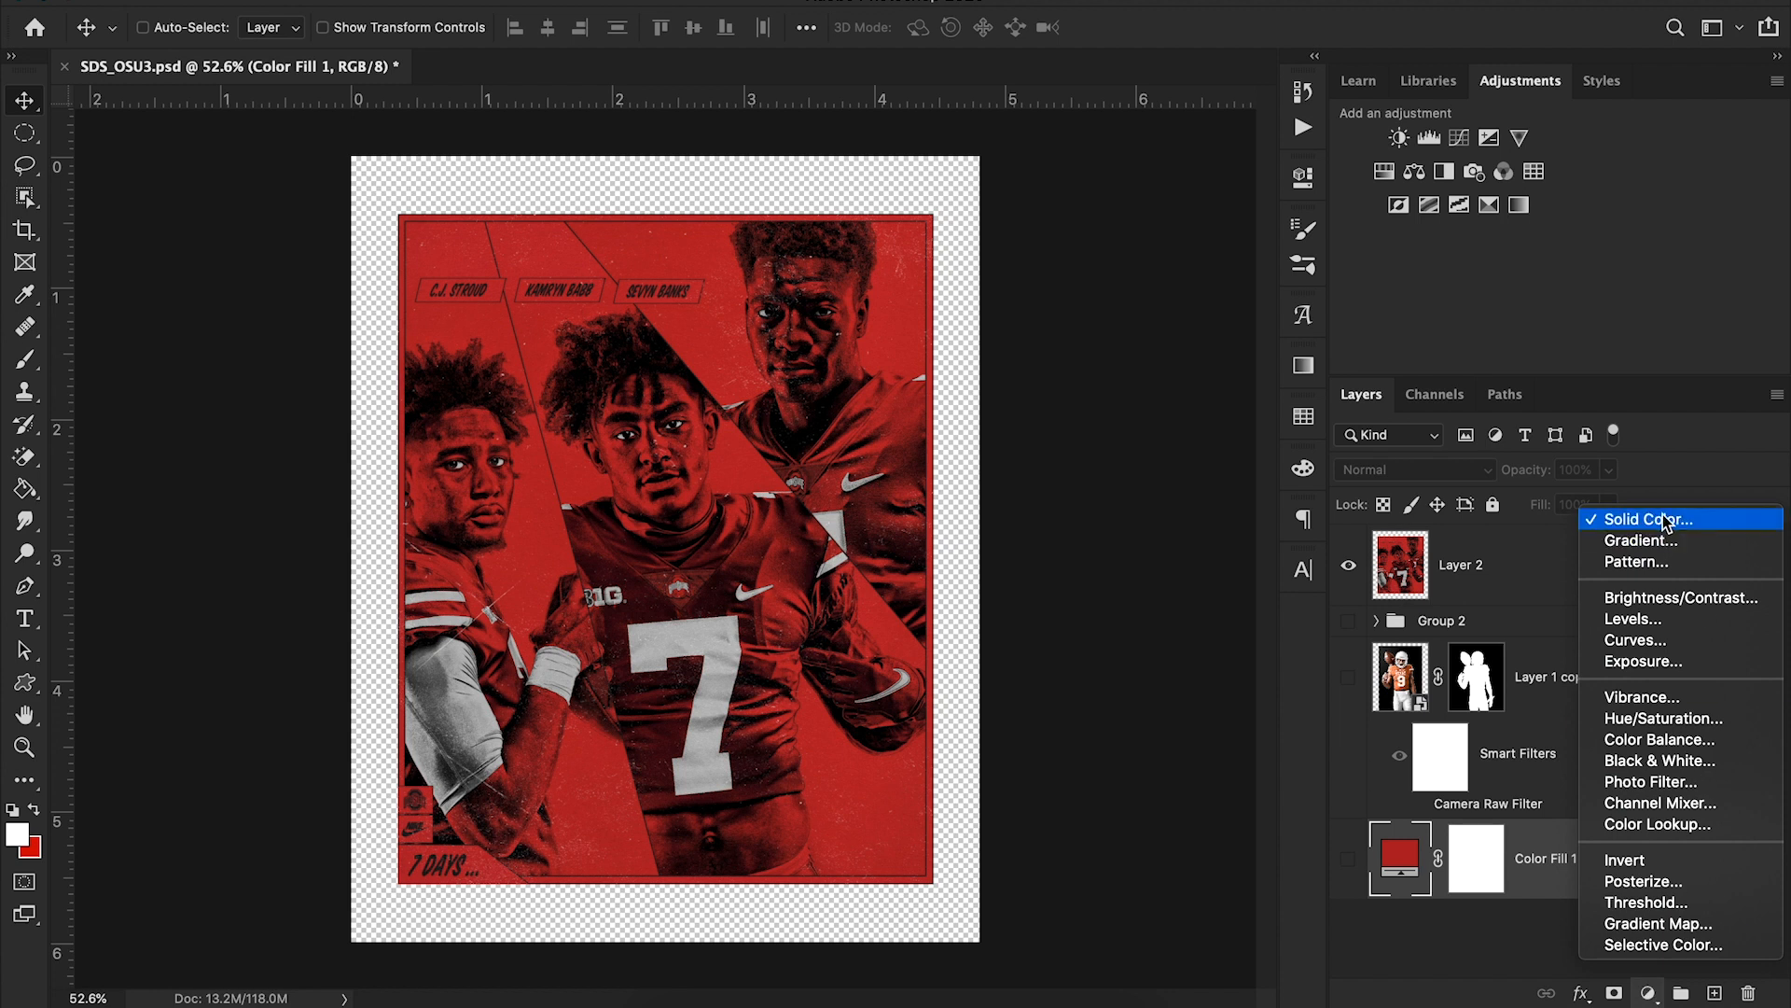
left_click(1430, 857)
left_click(1348, 860)
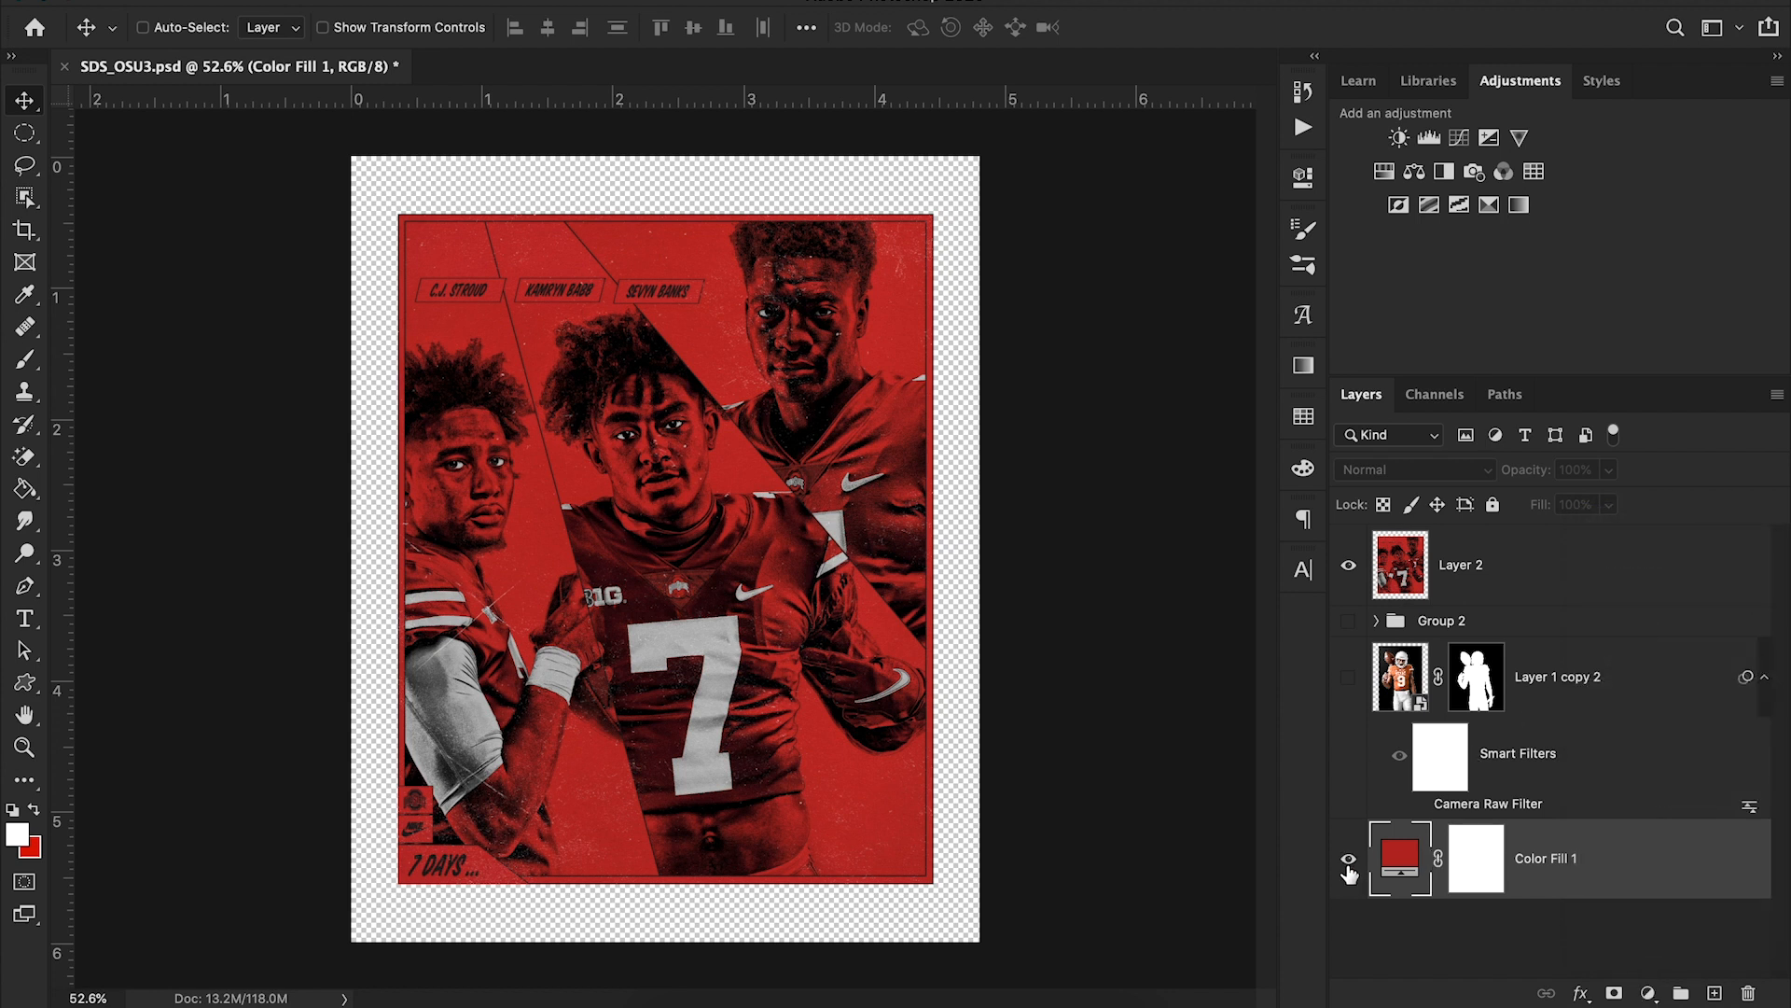
double_click(1396, 860)
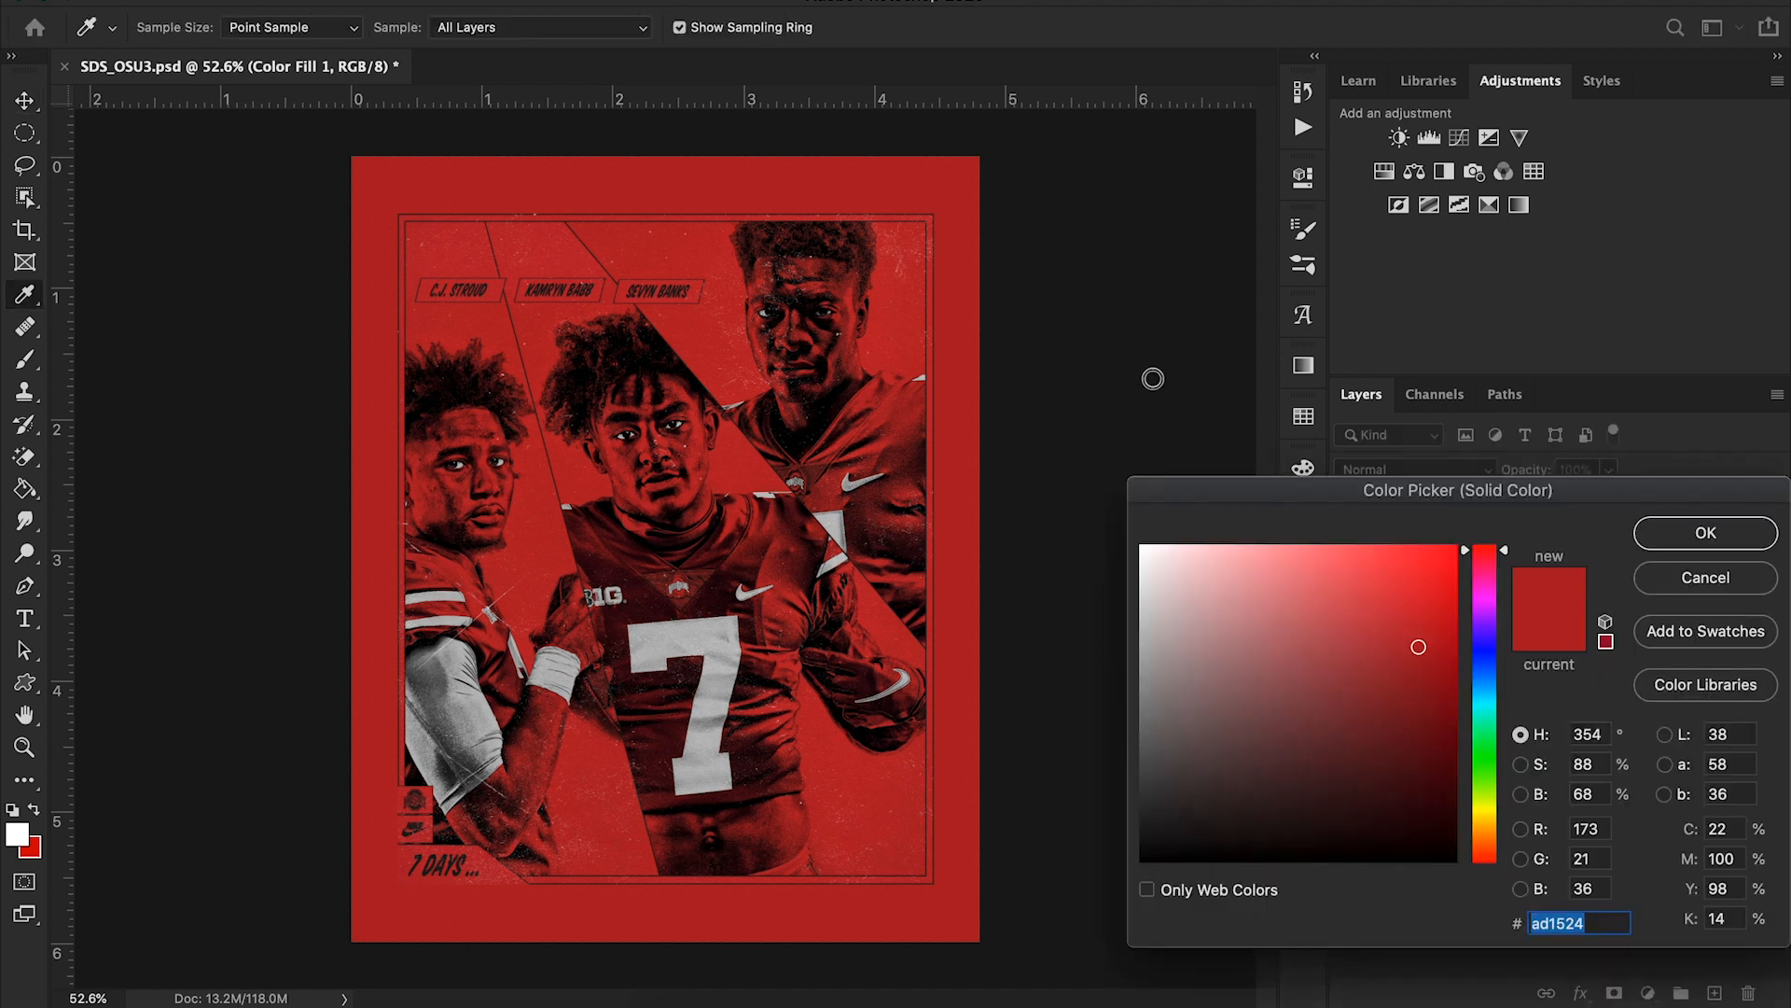
left_click(892, 321)
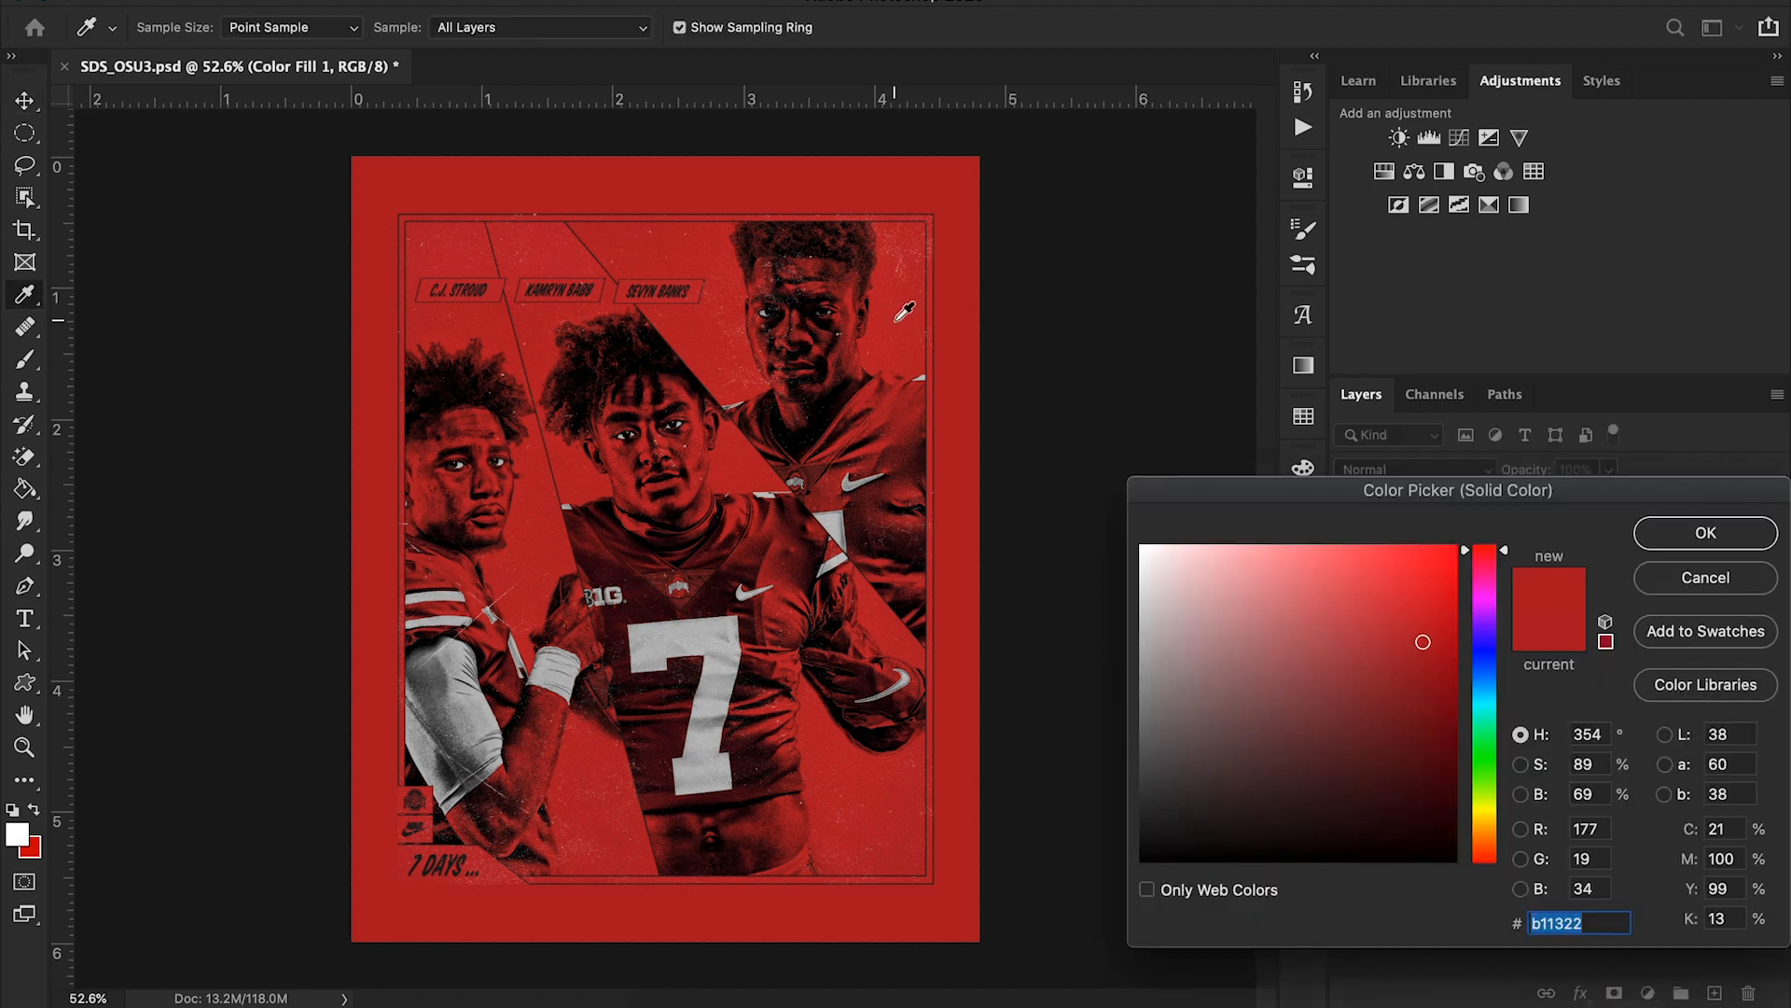
left_click(1705, 534)
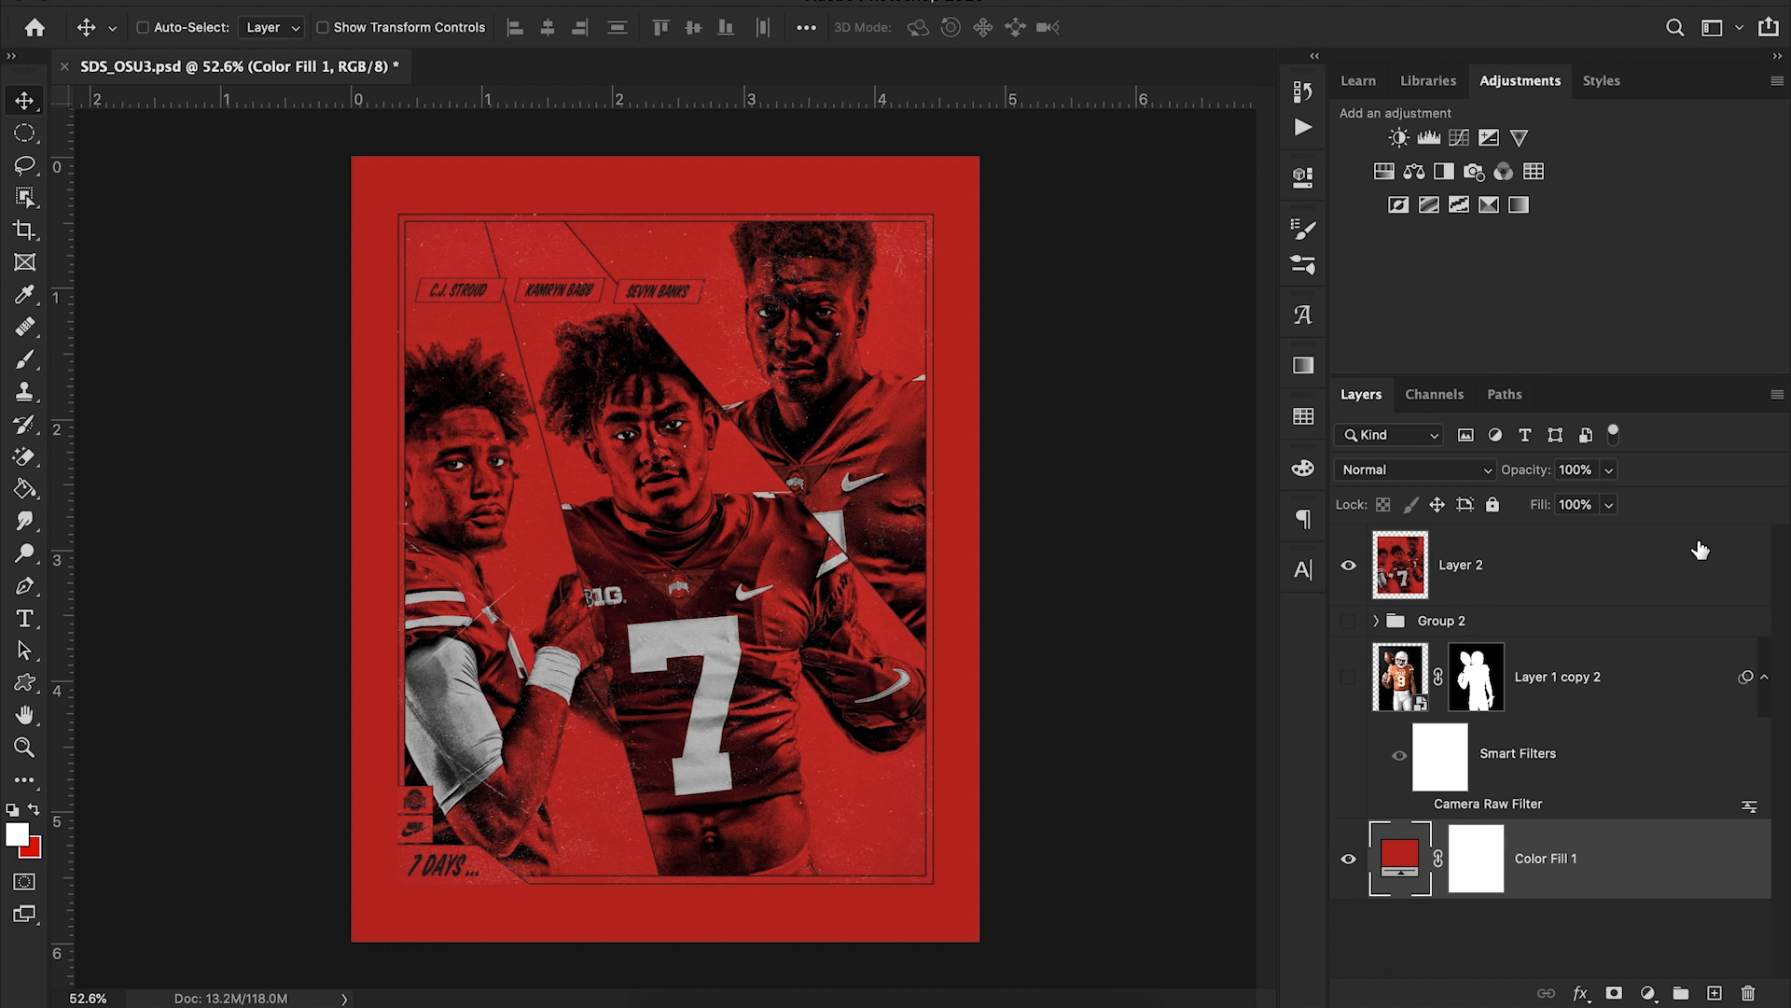
Hide the Layer 2 reference poster and show the player cutout on Layer 1 copy 2
left_click(1349, 567)
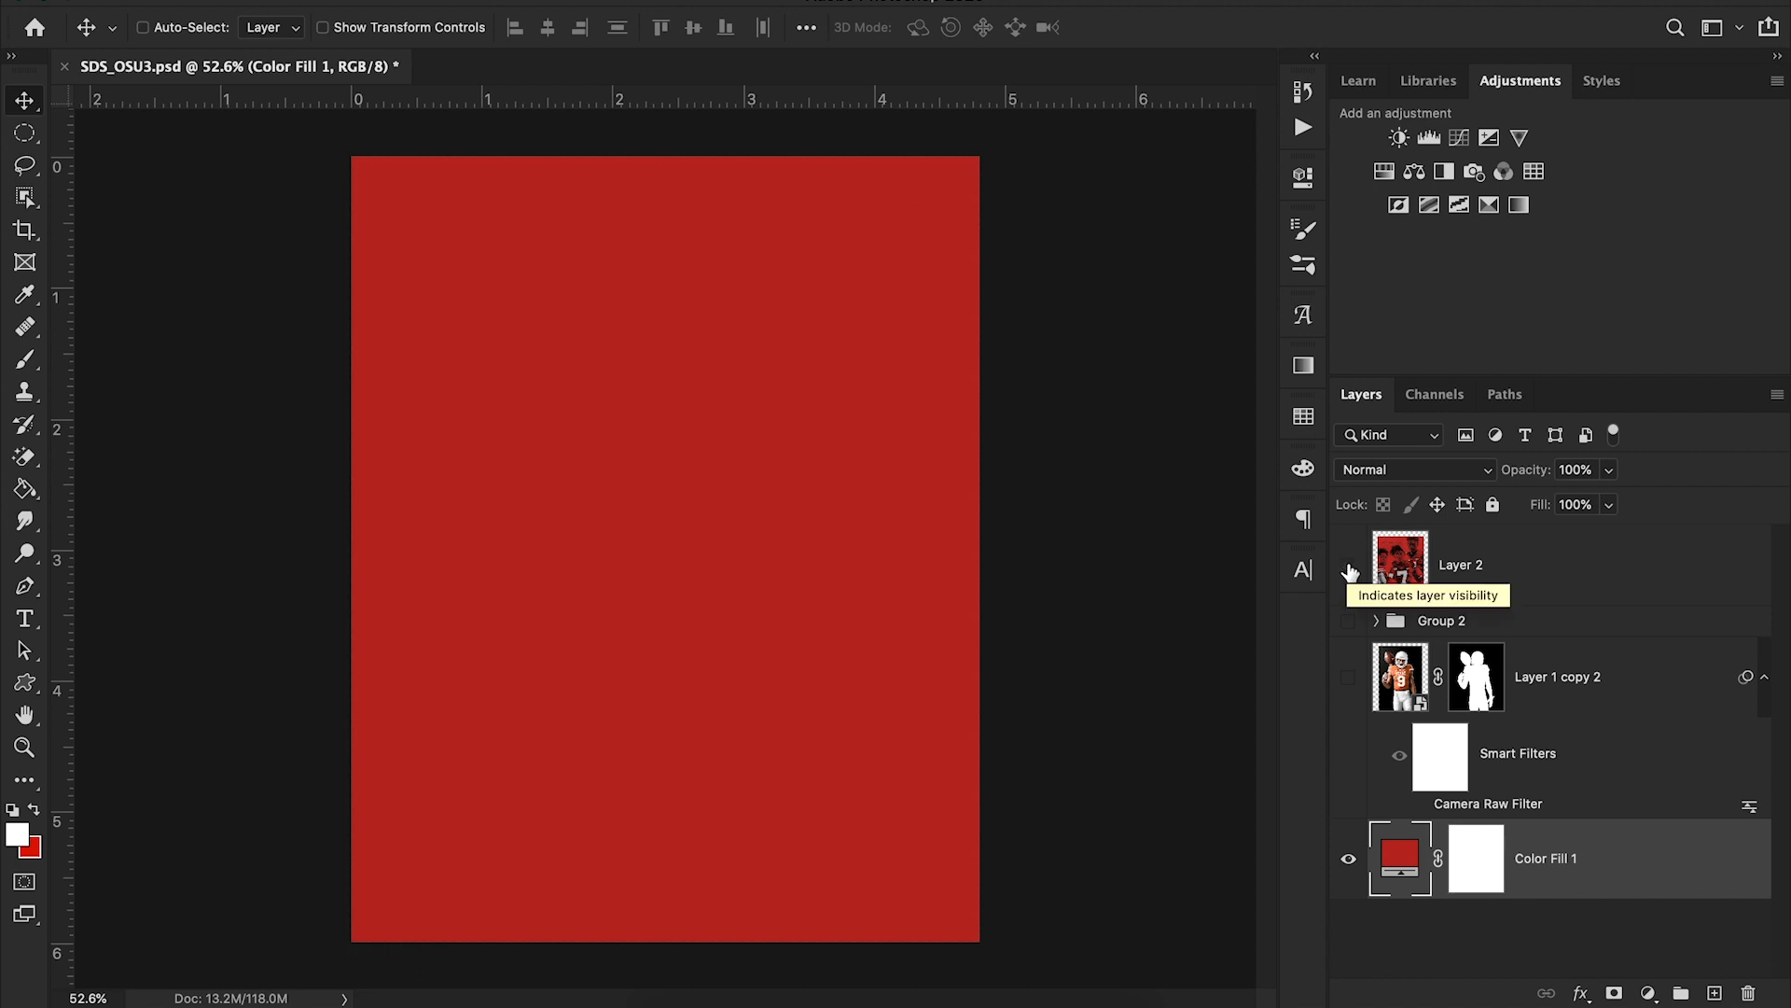
left_click(1349, 677)
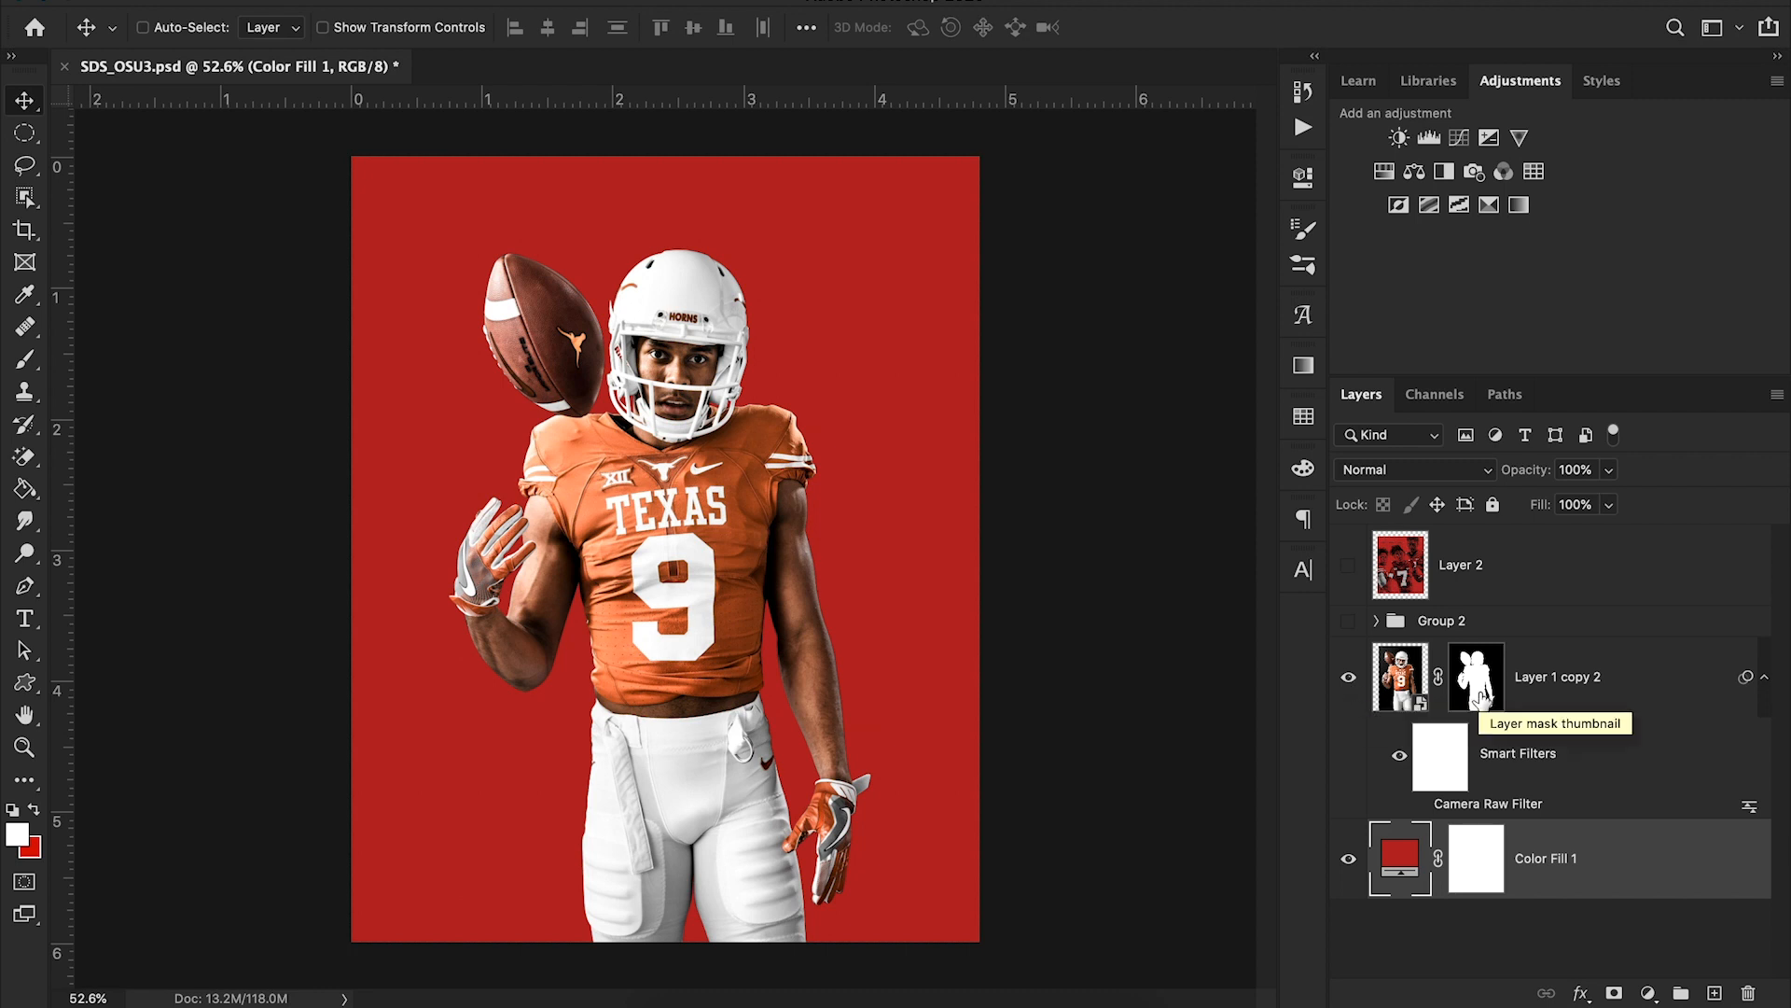
Duplicate the player layer Layer 1 copy 2 and hide the original
left_click(1592, 682)
left_click_drag(1593, 676, 1593, 663)
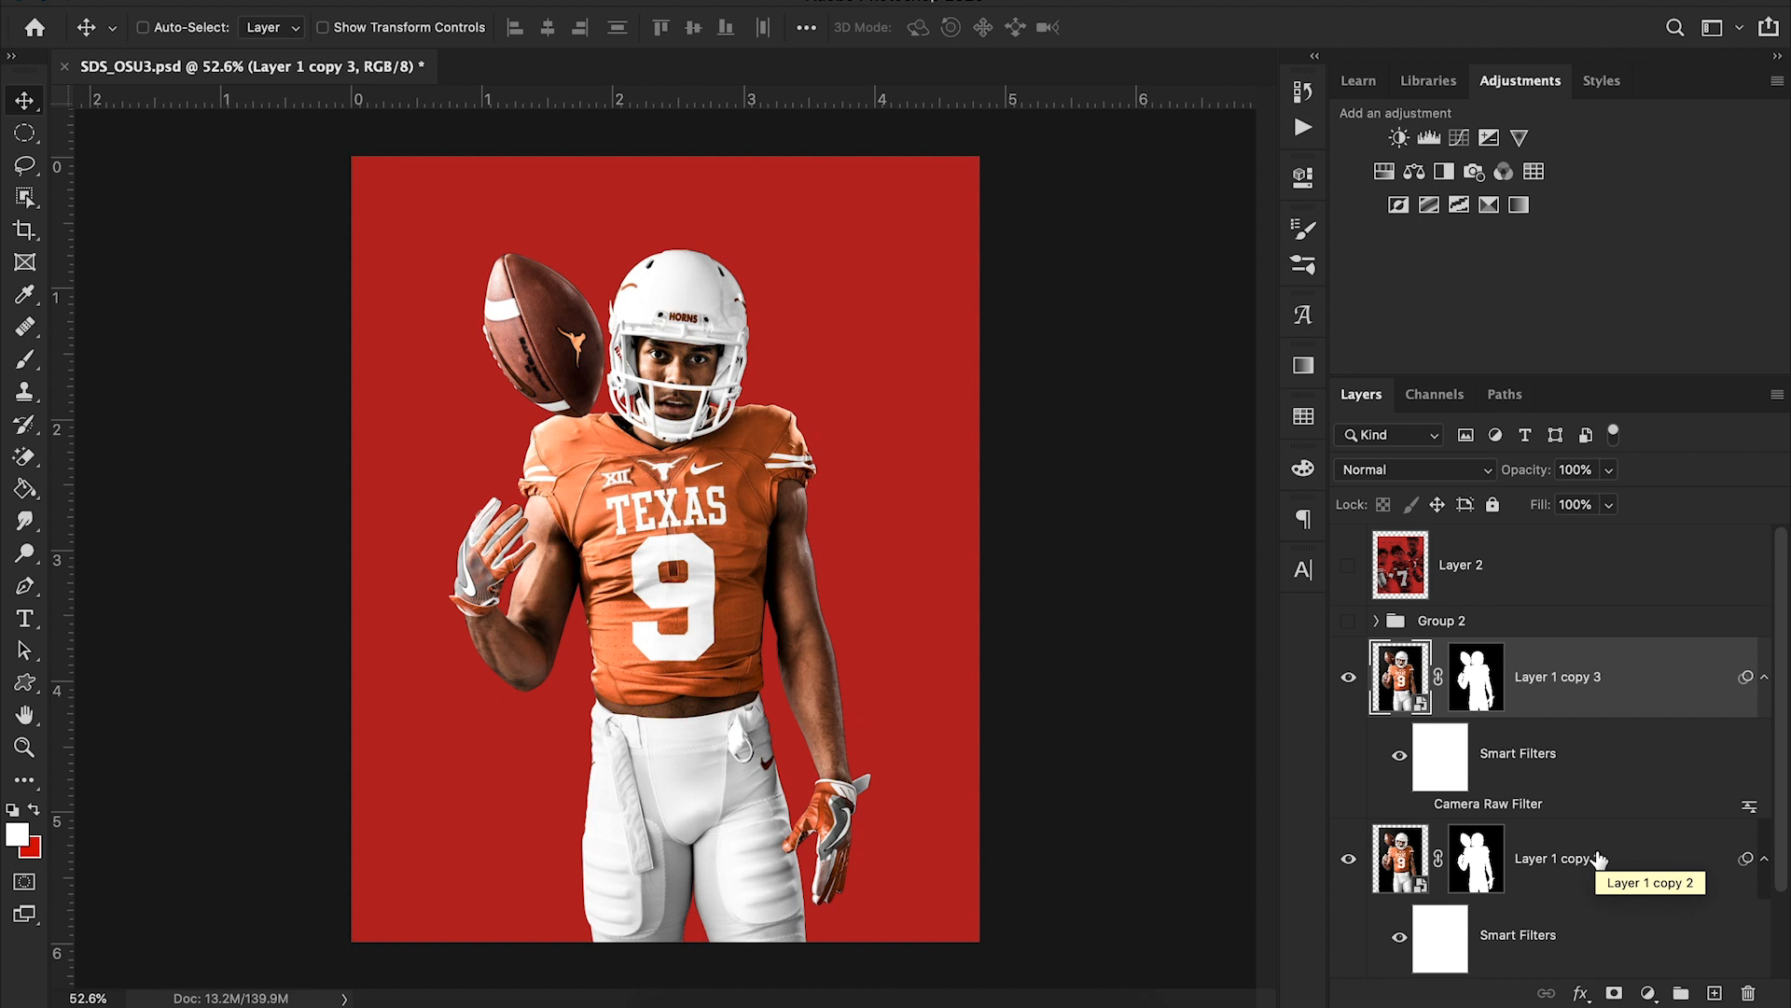
left_click(1348, 860)
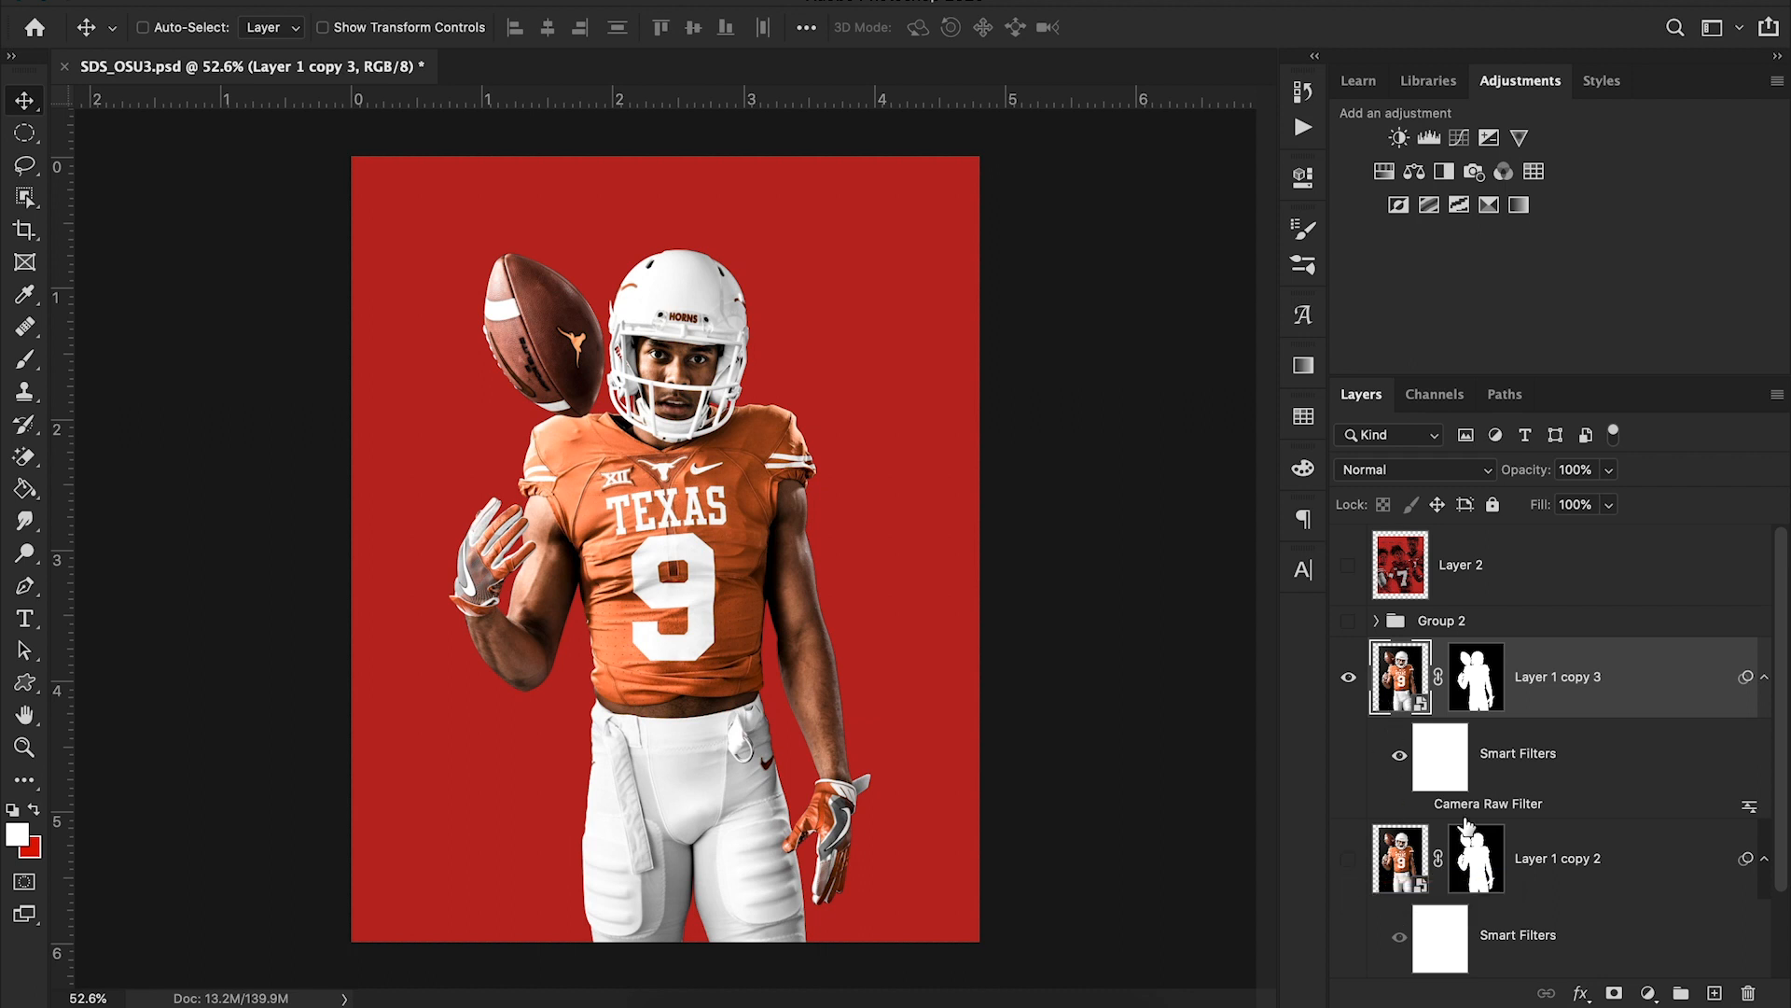
scroll(1465, 826, "down", 2)
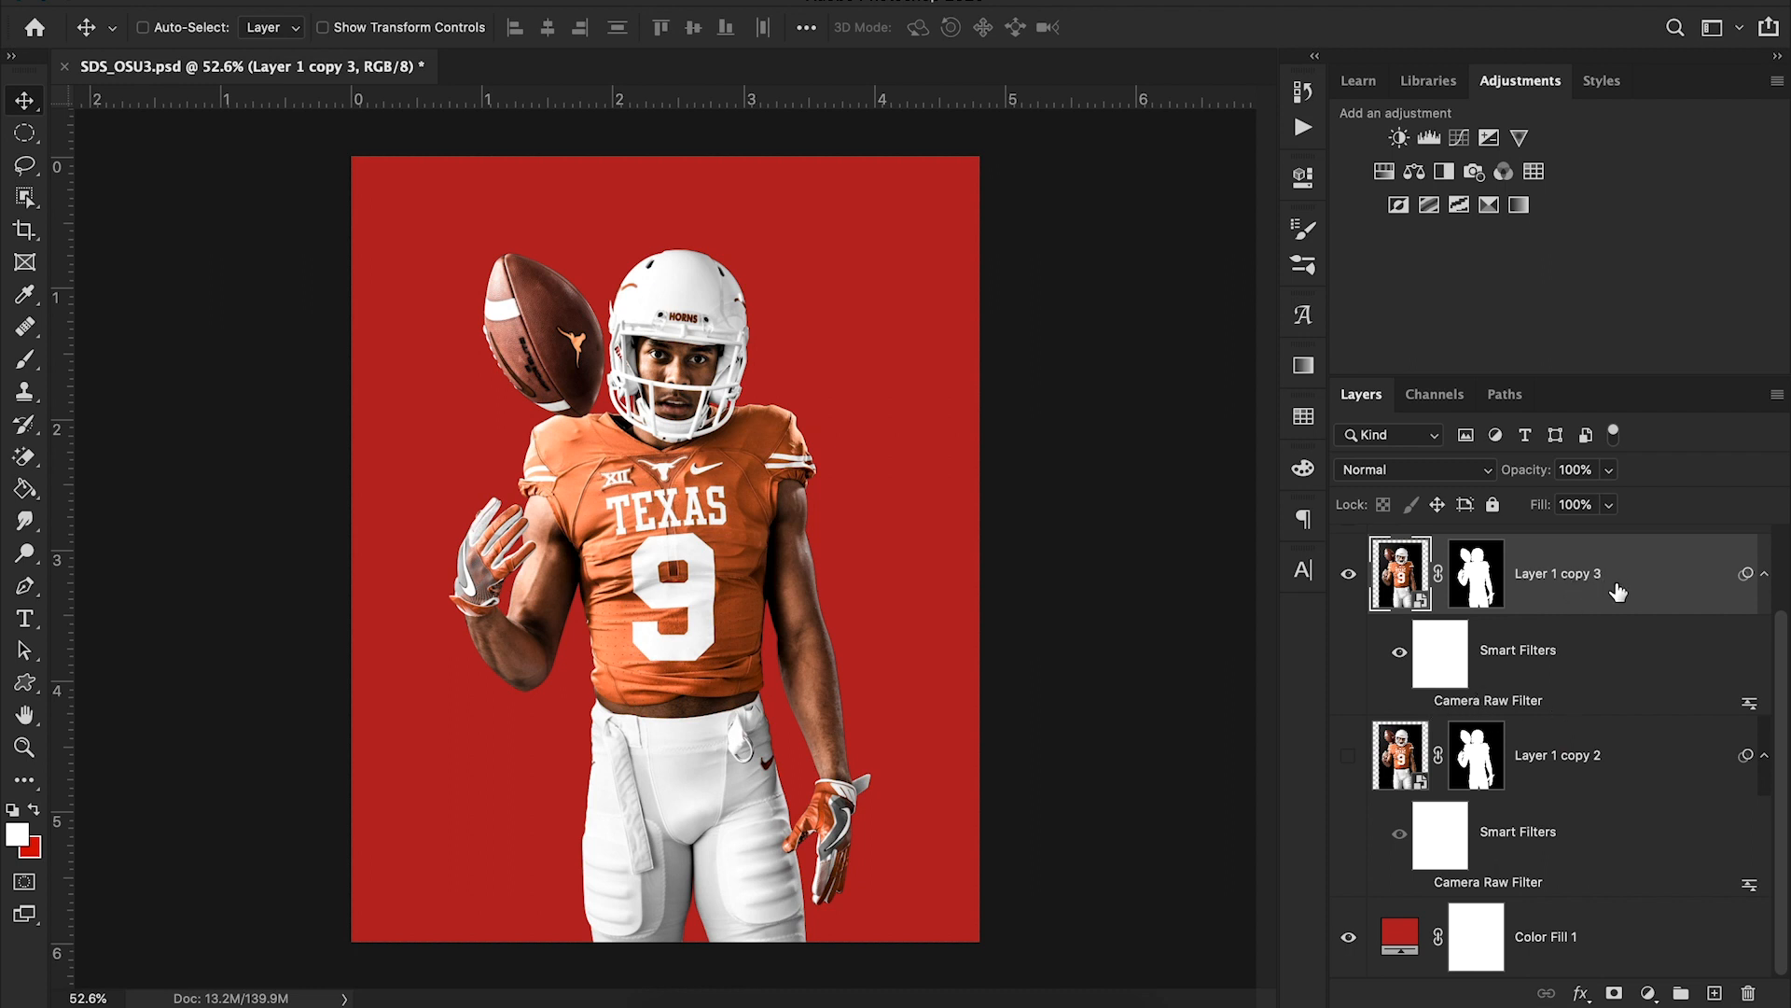
left_click(571, 2)
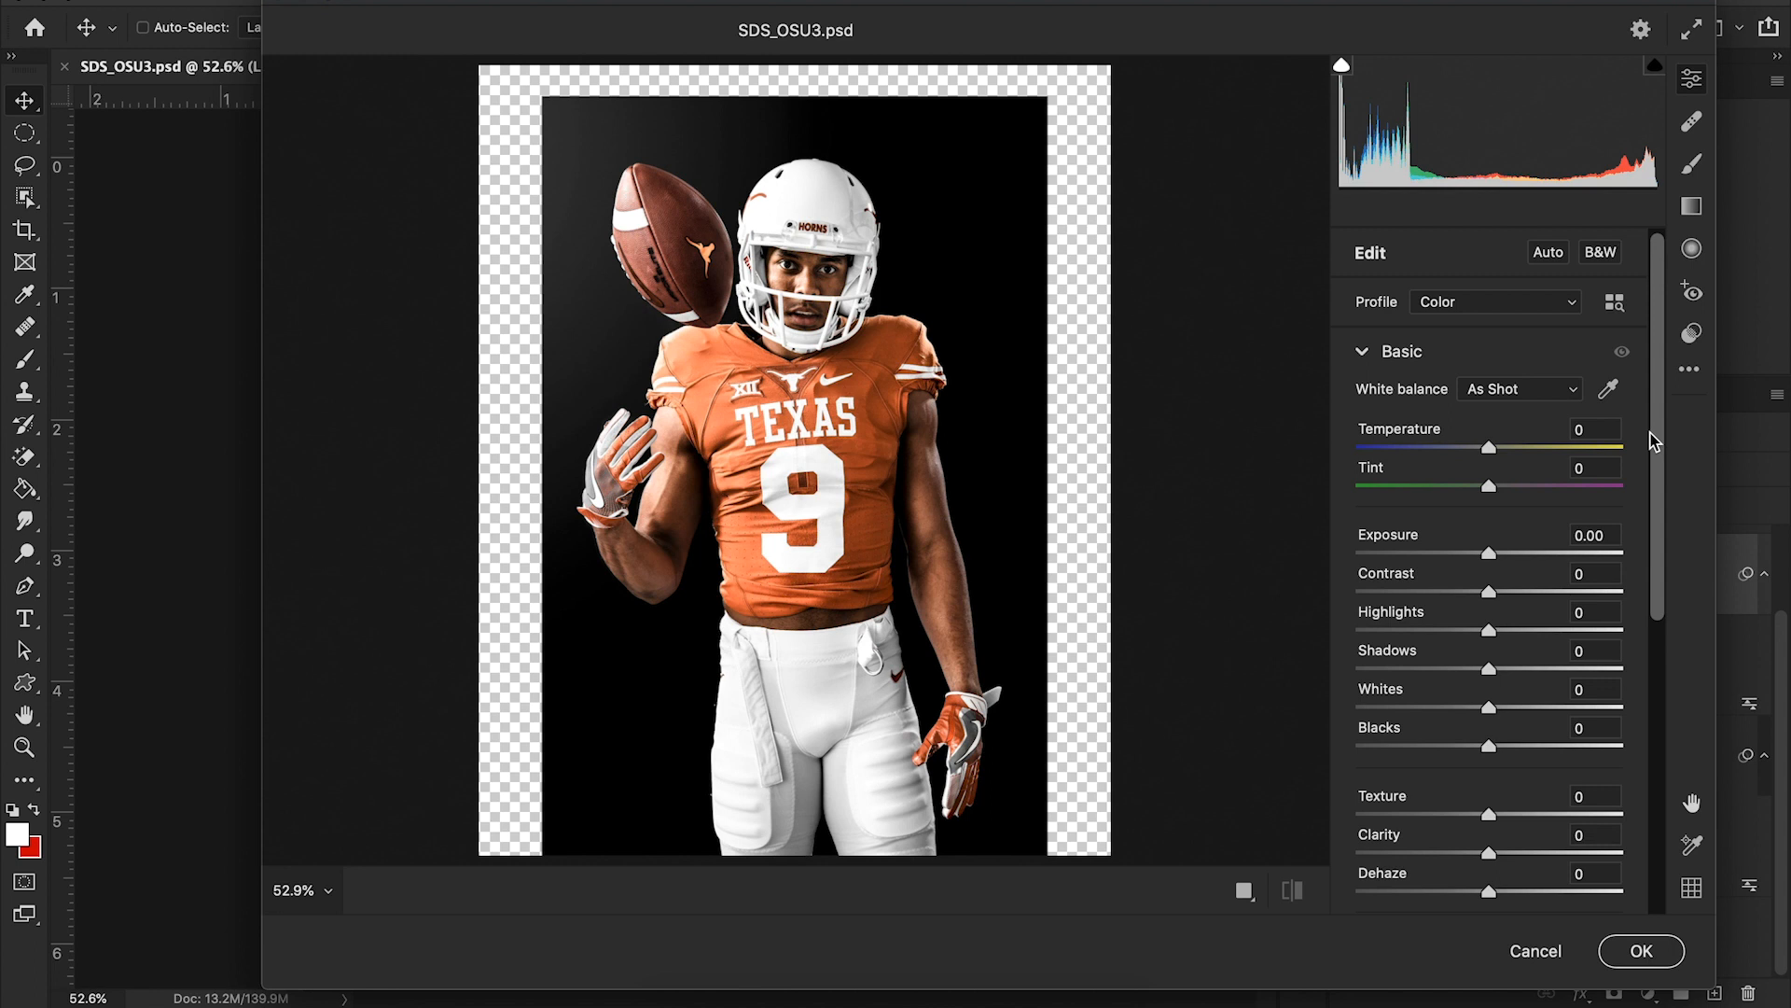
left_click_drag(1657, 447, 1657, 881)
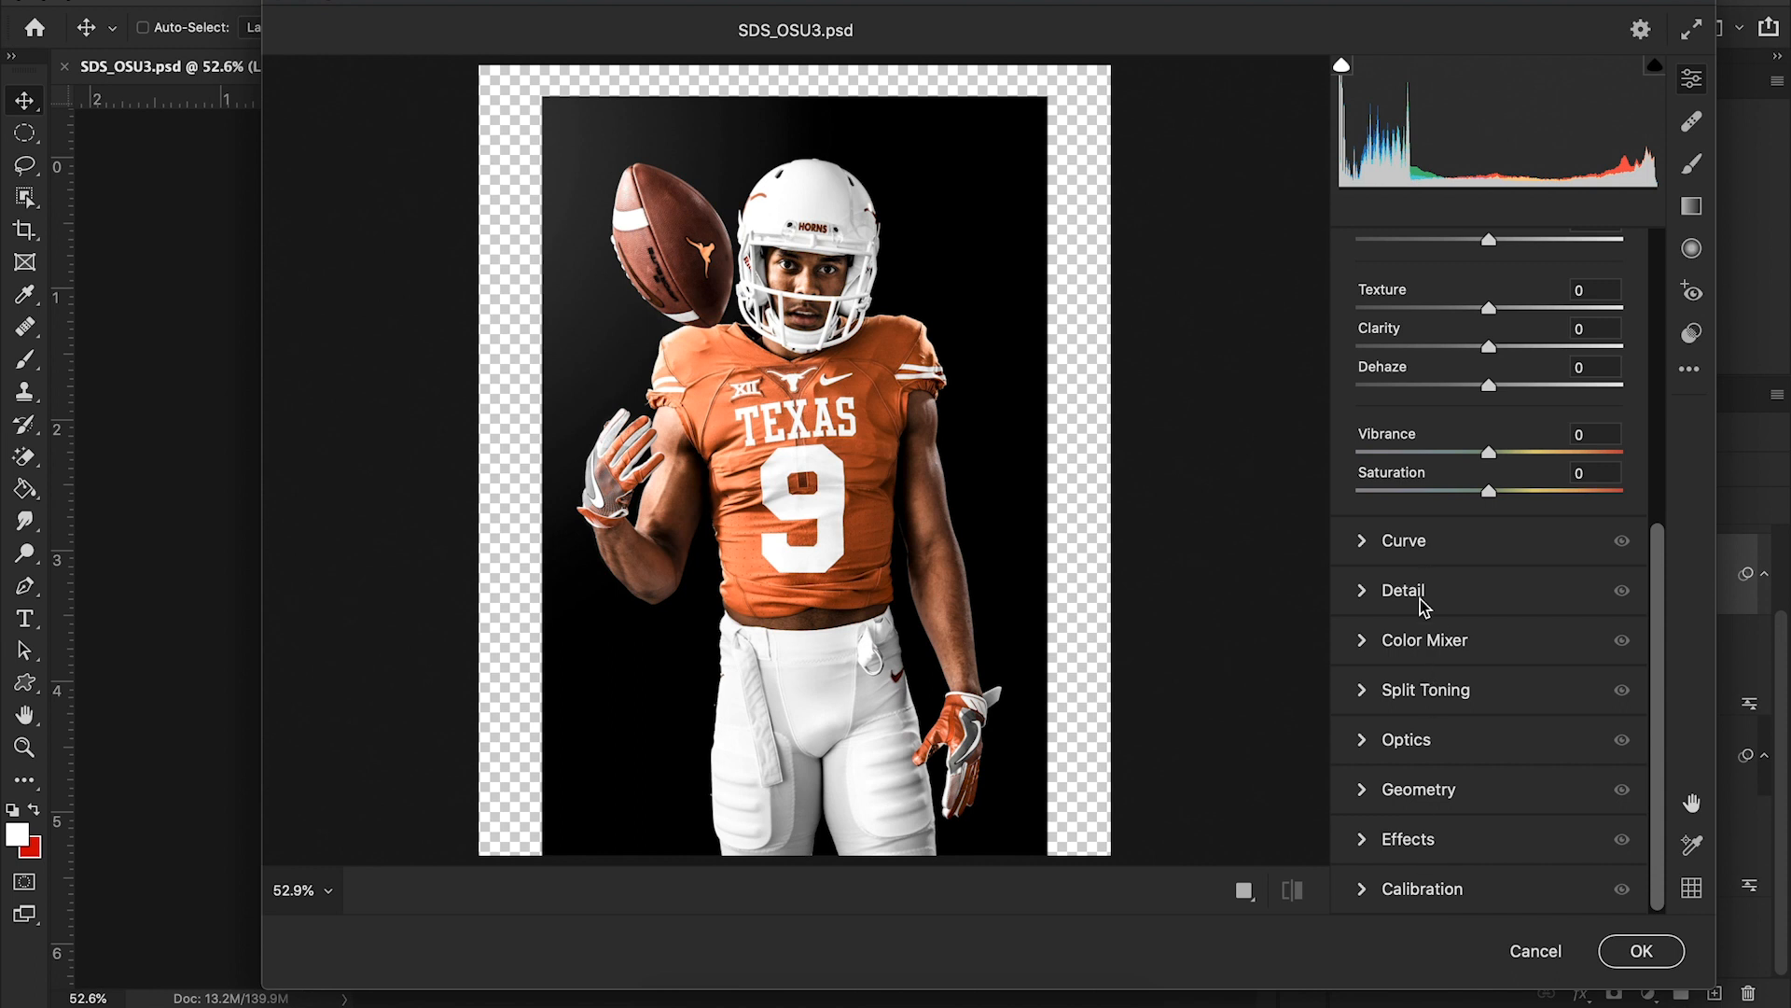
left_click(1443, 838)
left_click(1535, 951)
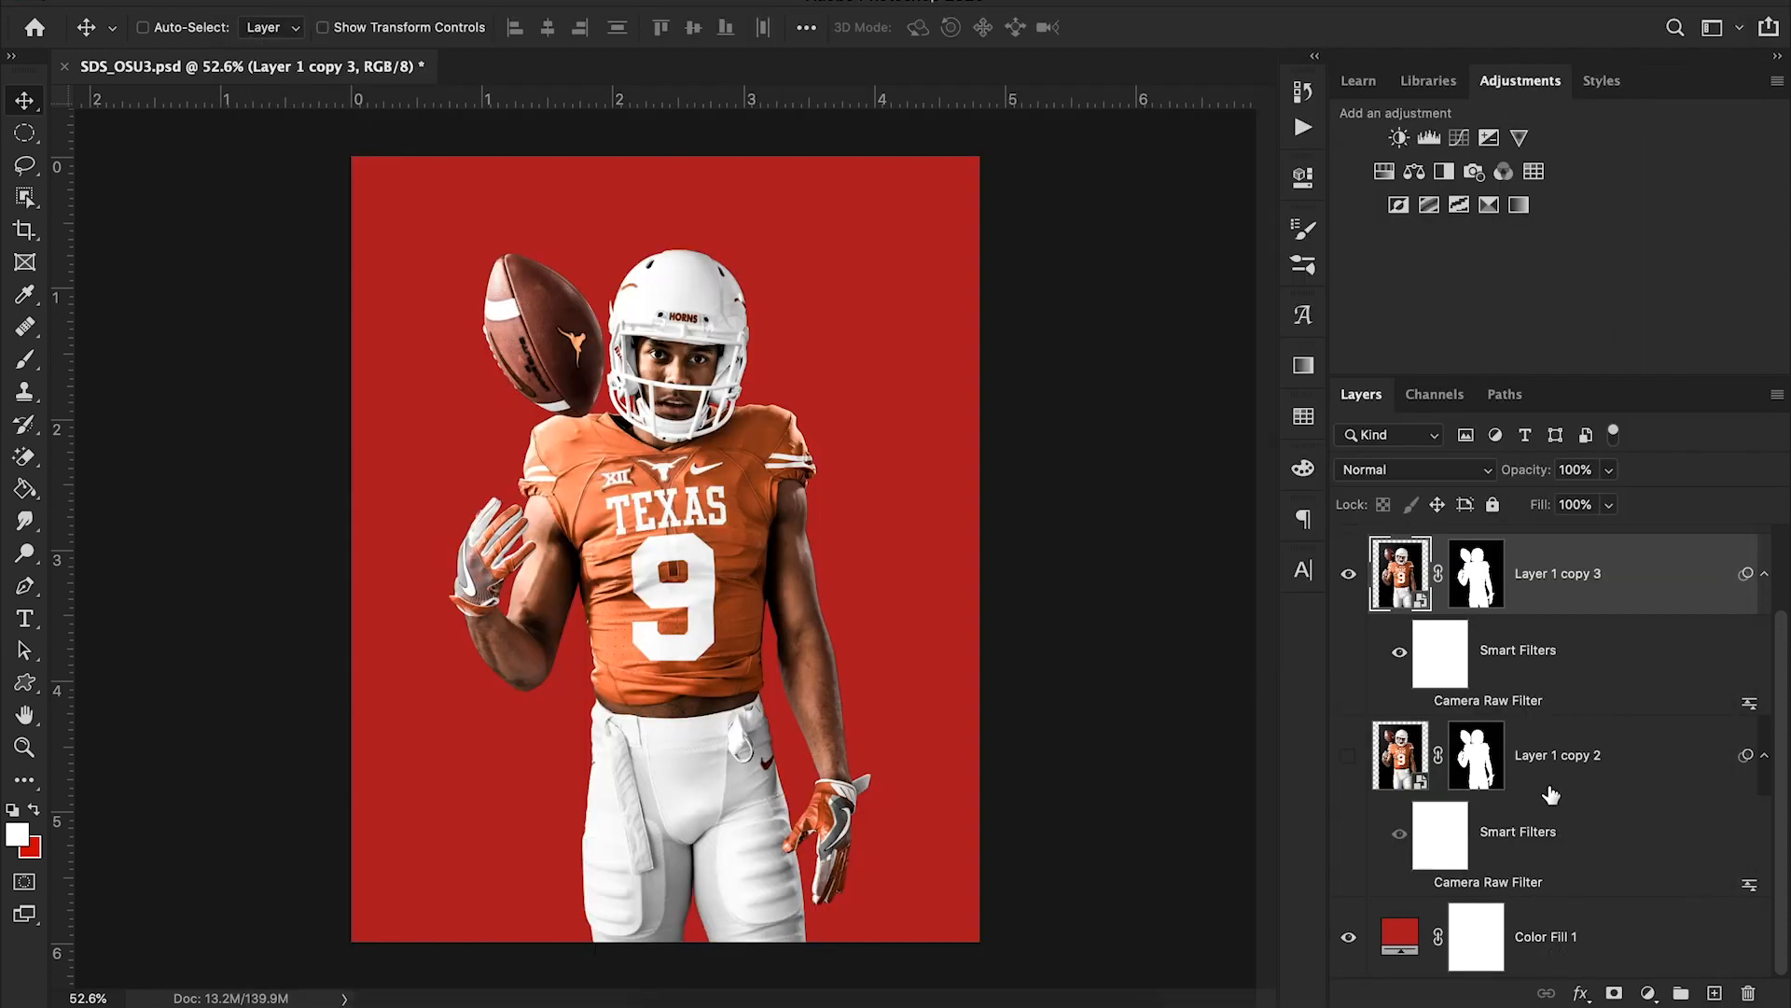
Compare the player on Layer 1 copy 3 with its Camera Raw Filter off and on, leaving the filter enabled
left_click(1420, 702)
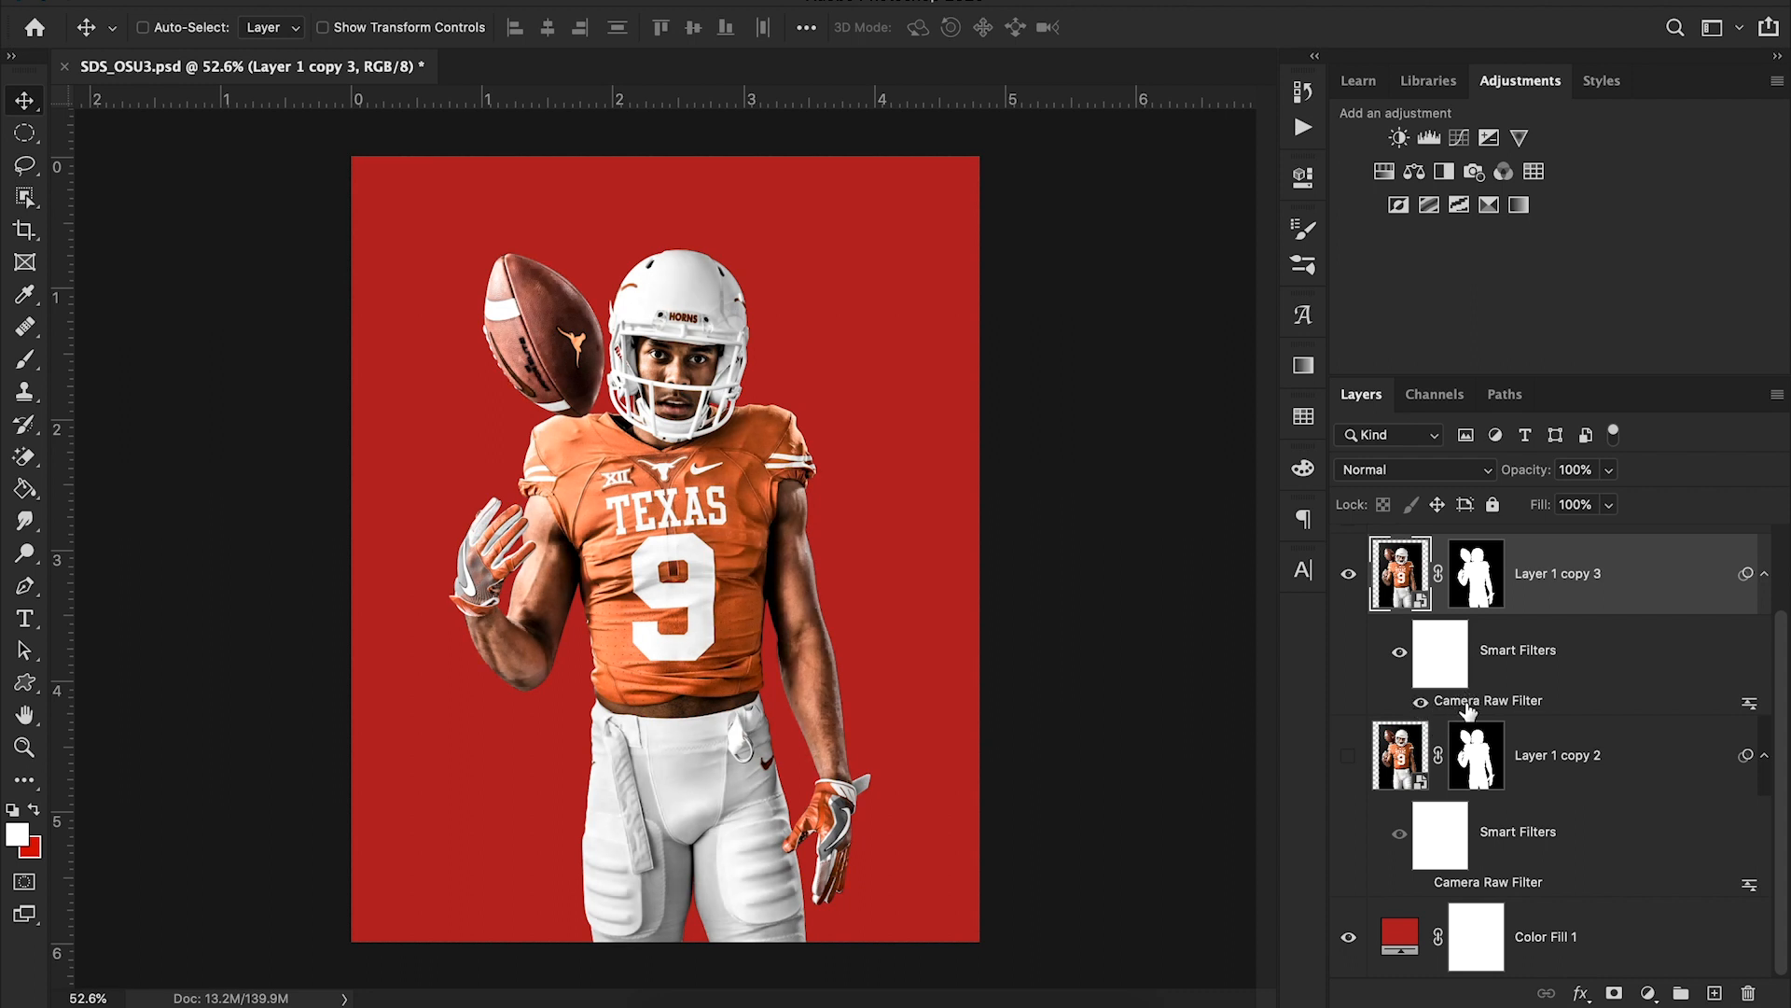
left_click(1419, 703)
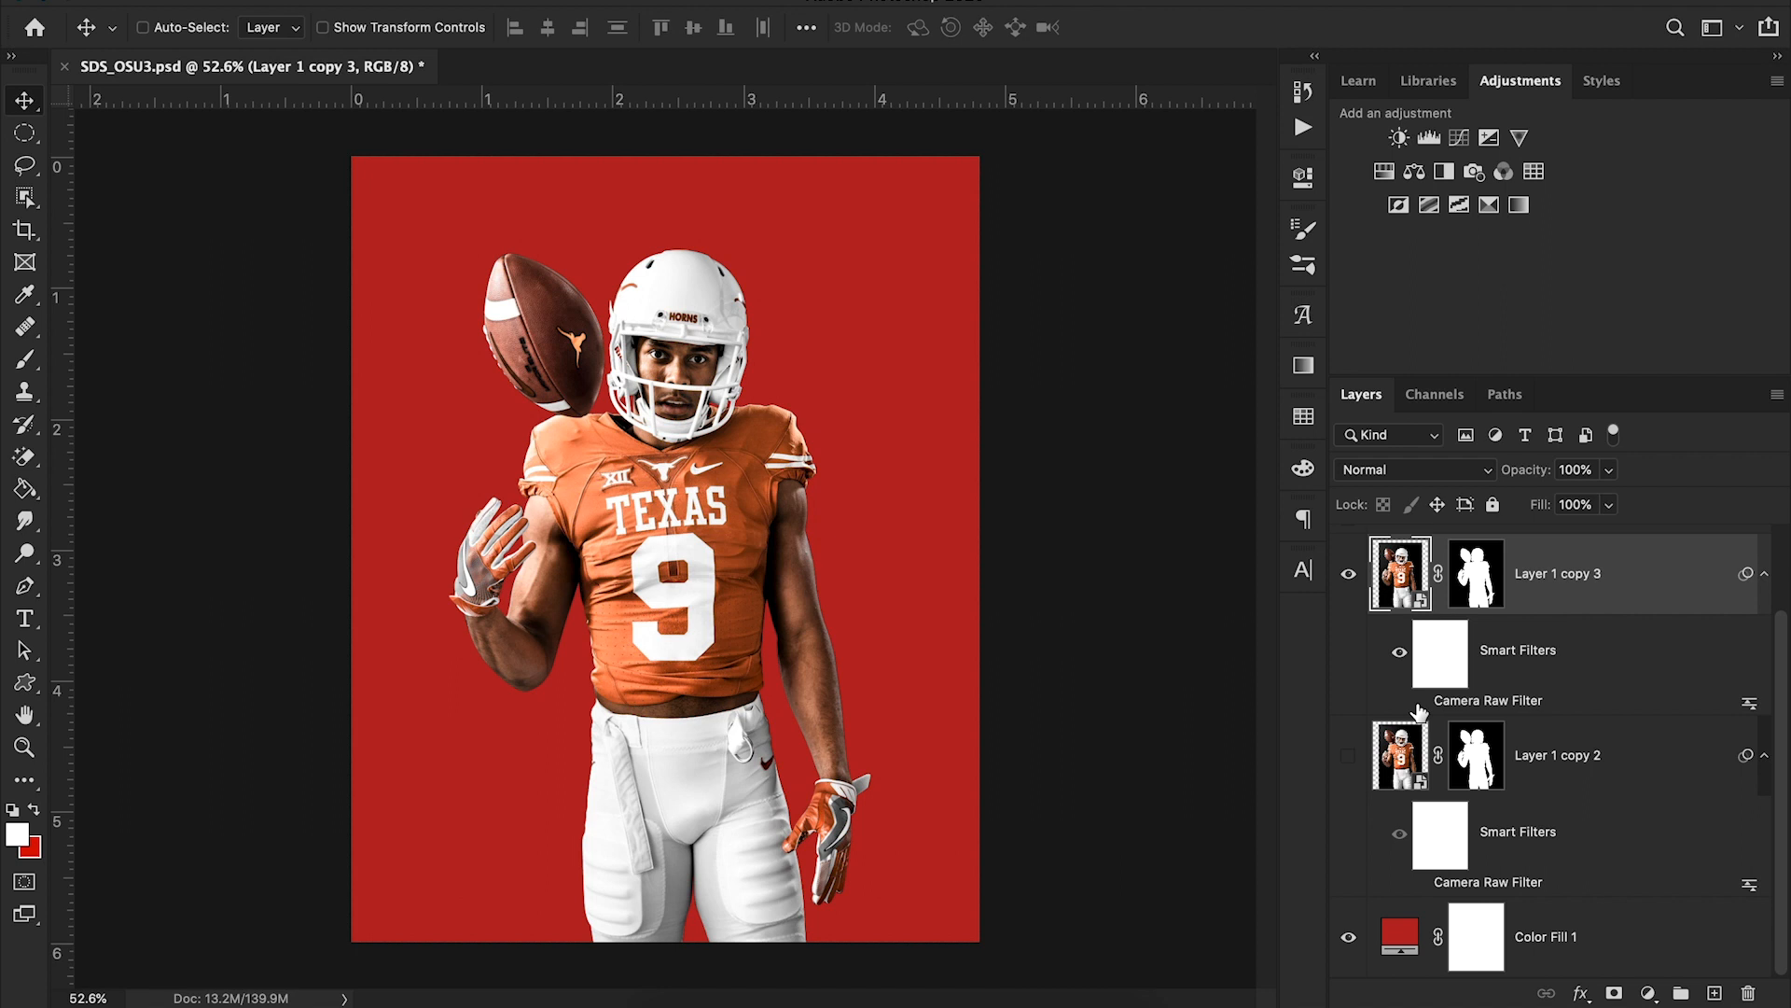
left_click(1422, 702)
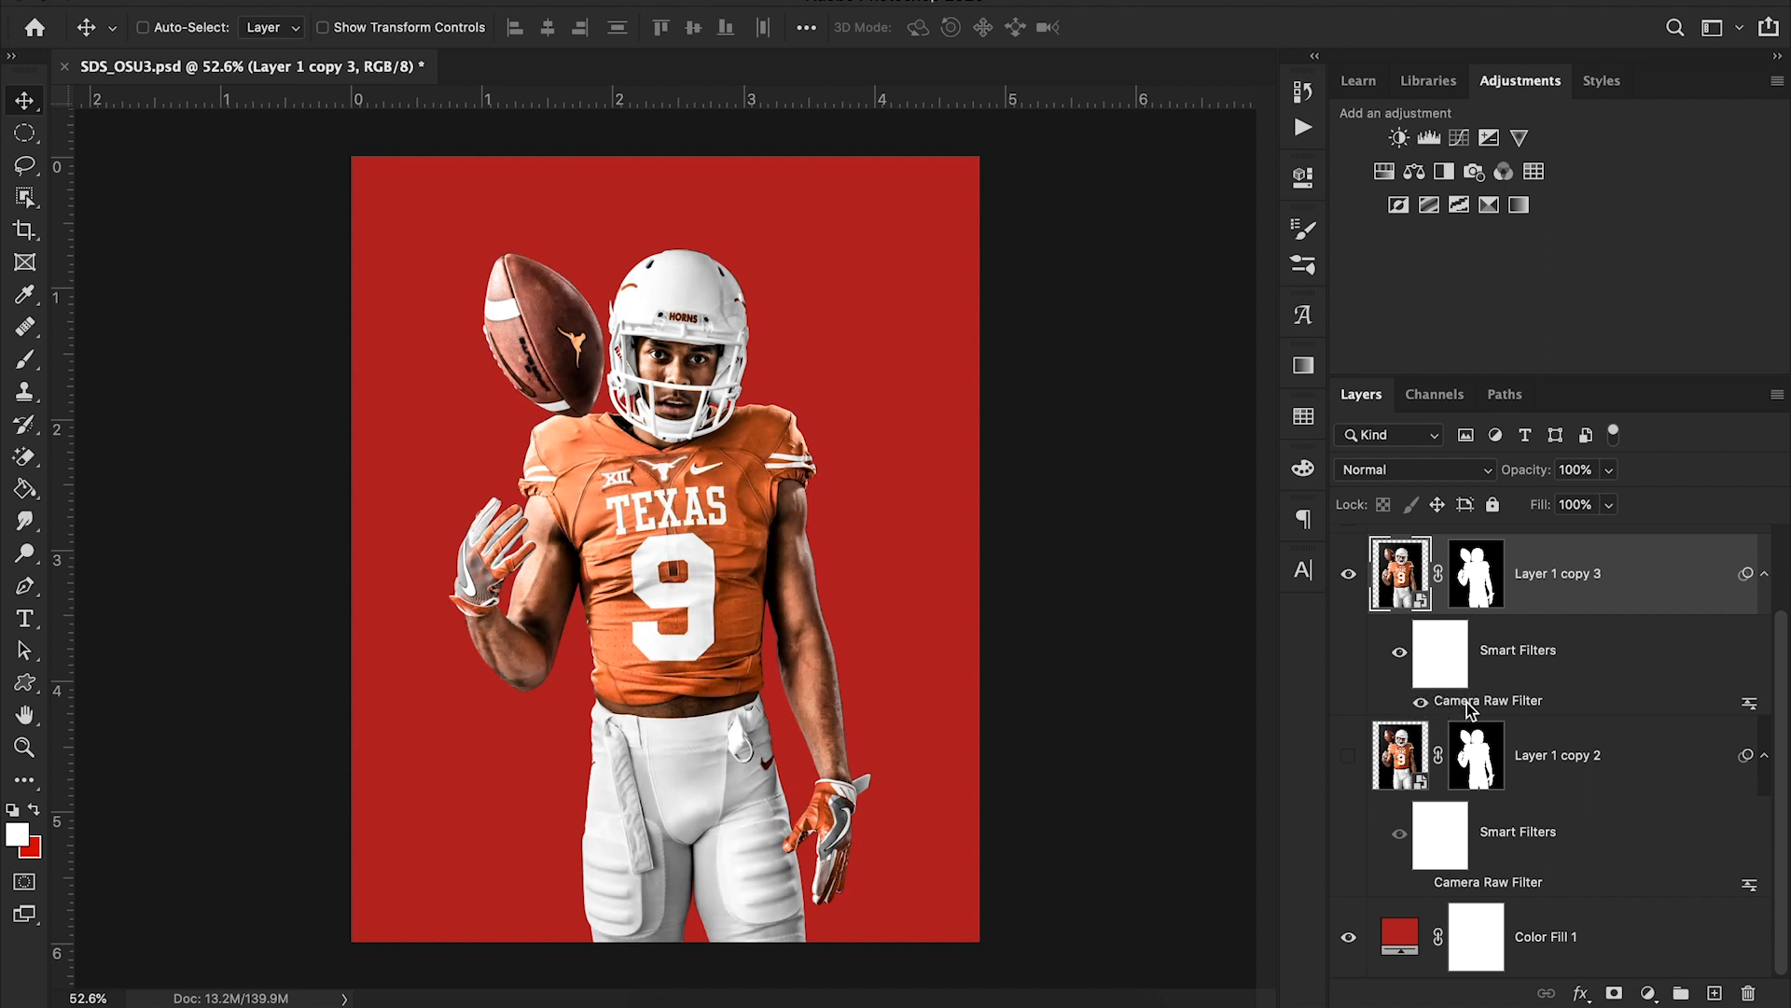
Review the Effects and Basic settings of the Camera Raw Filter on Layer 1 copy 3, keeping them as they are
double_click(1467, 701)
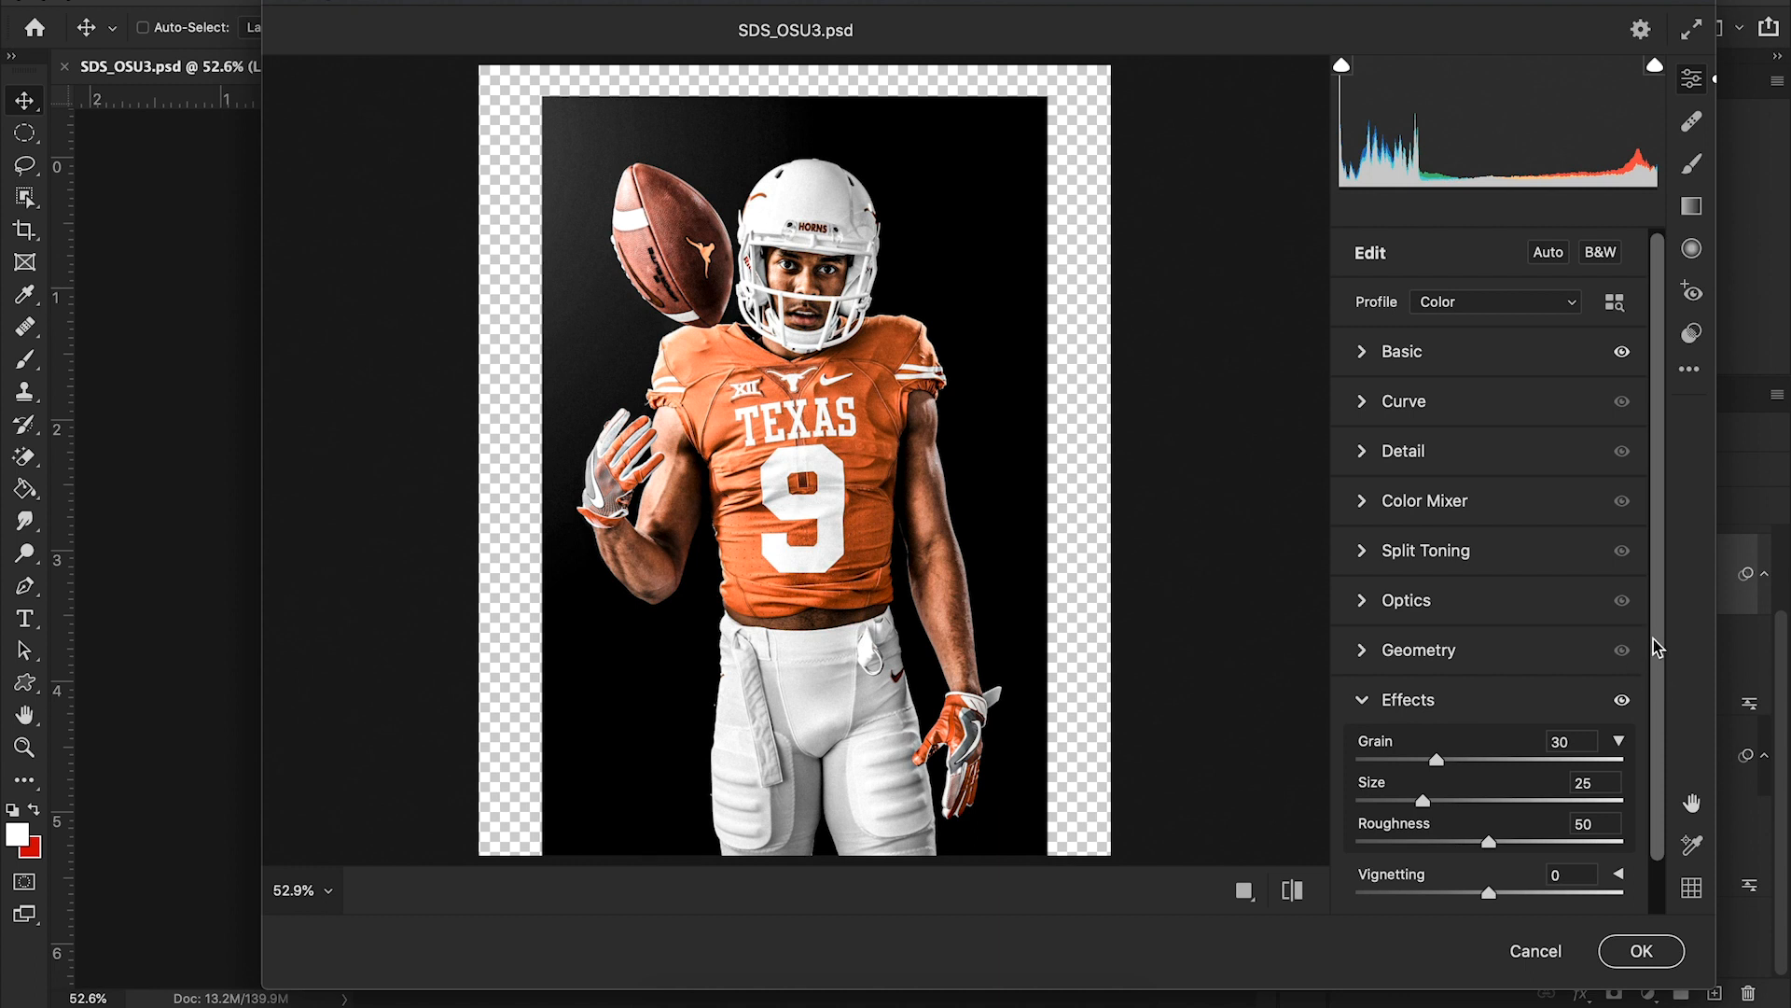
scroll(1653, 638, "down", 1)
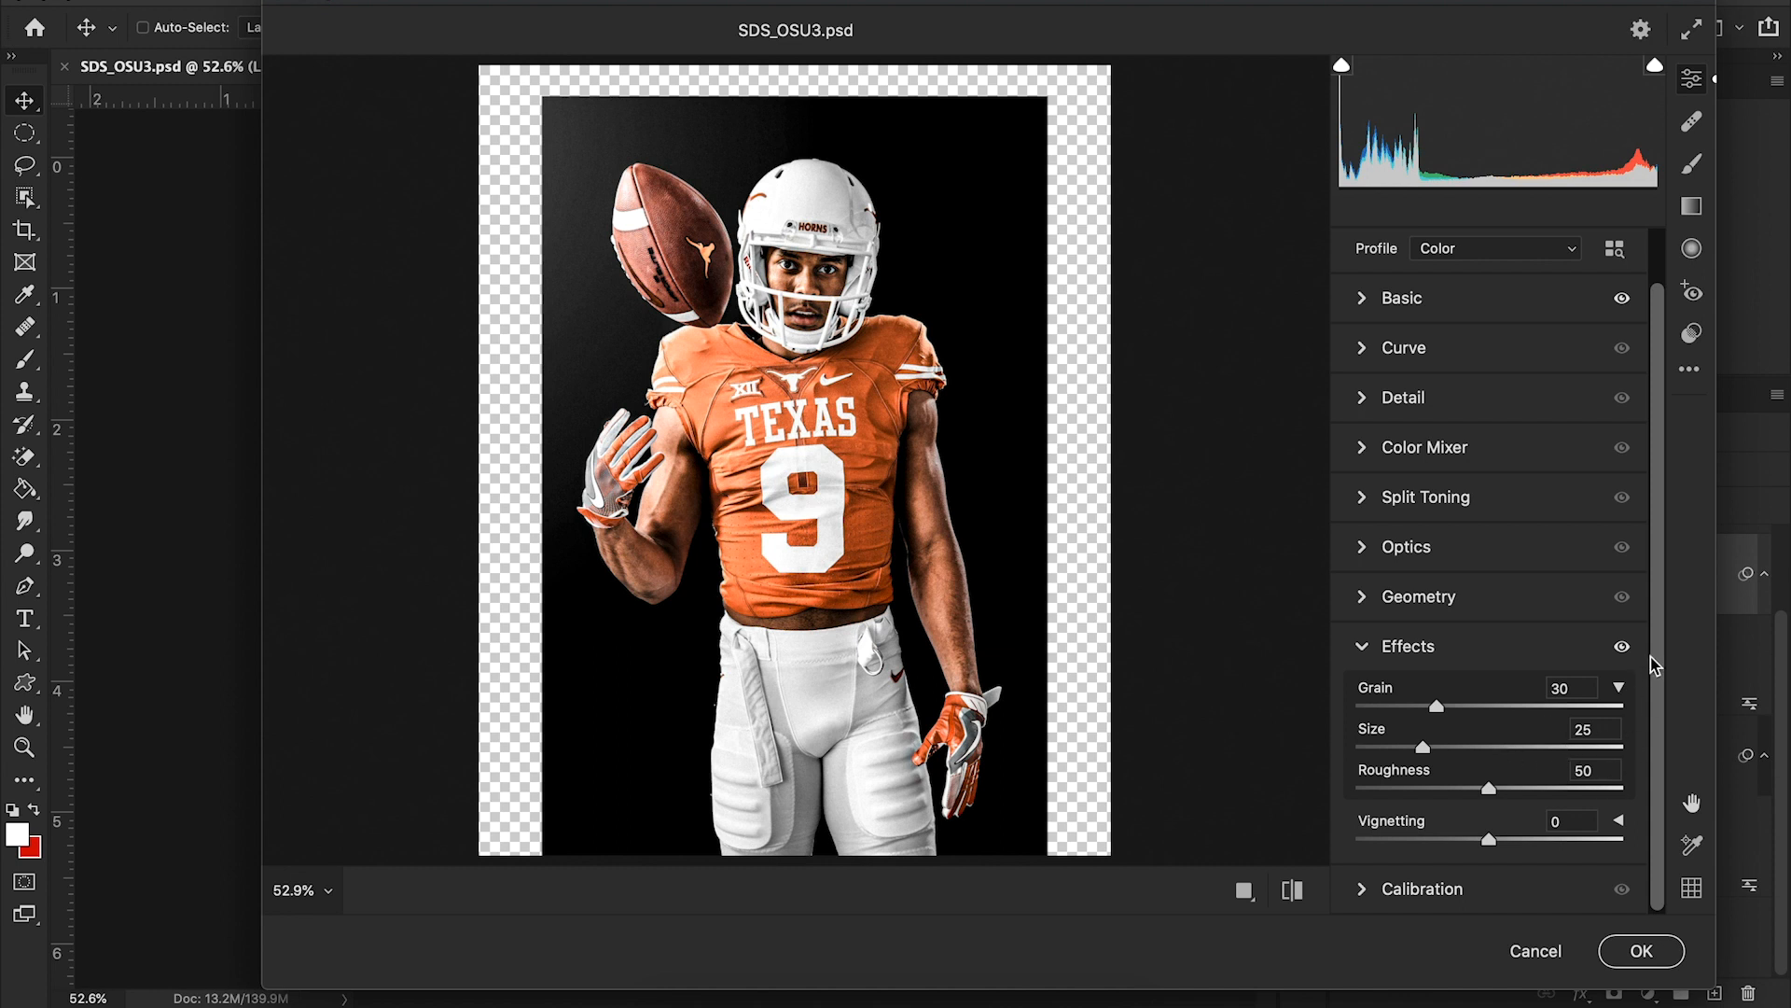
scroll(1636, 534, "up", 2)
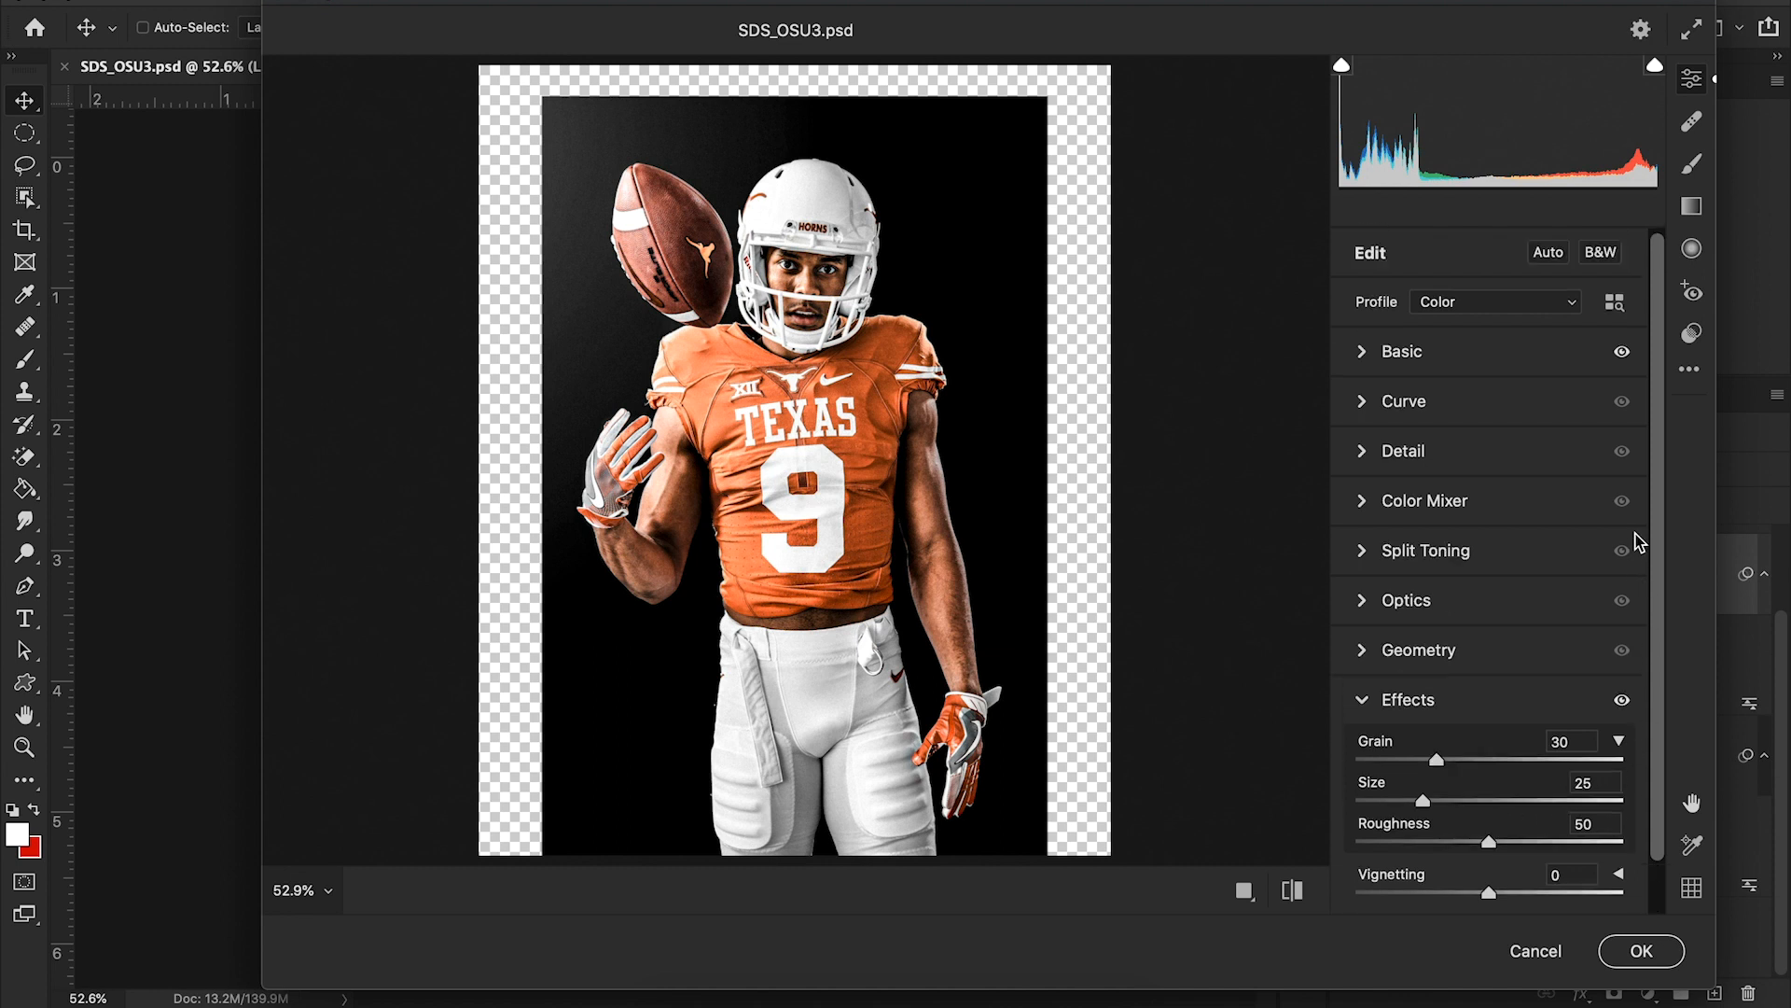
left_click(1409, 356)
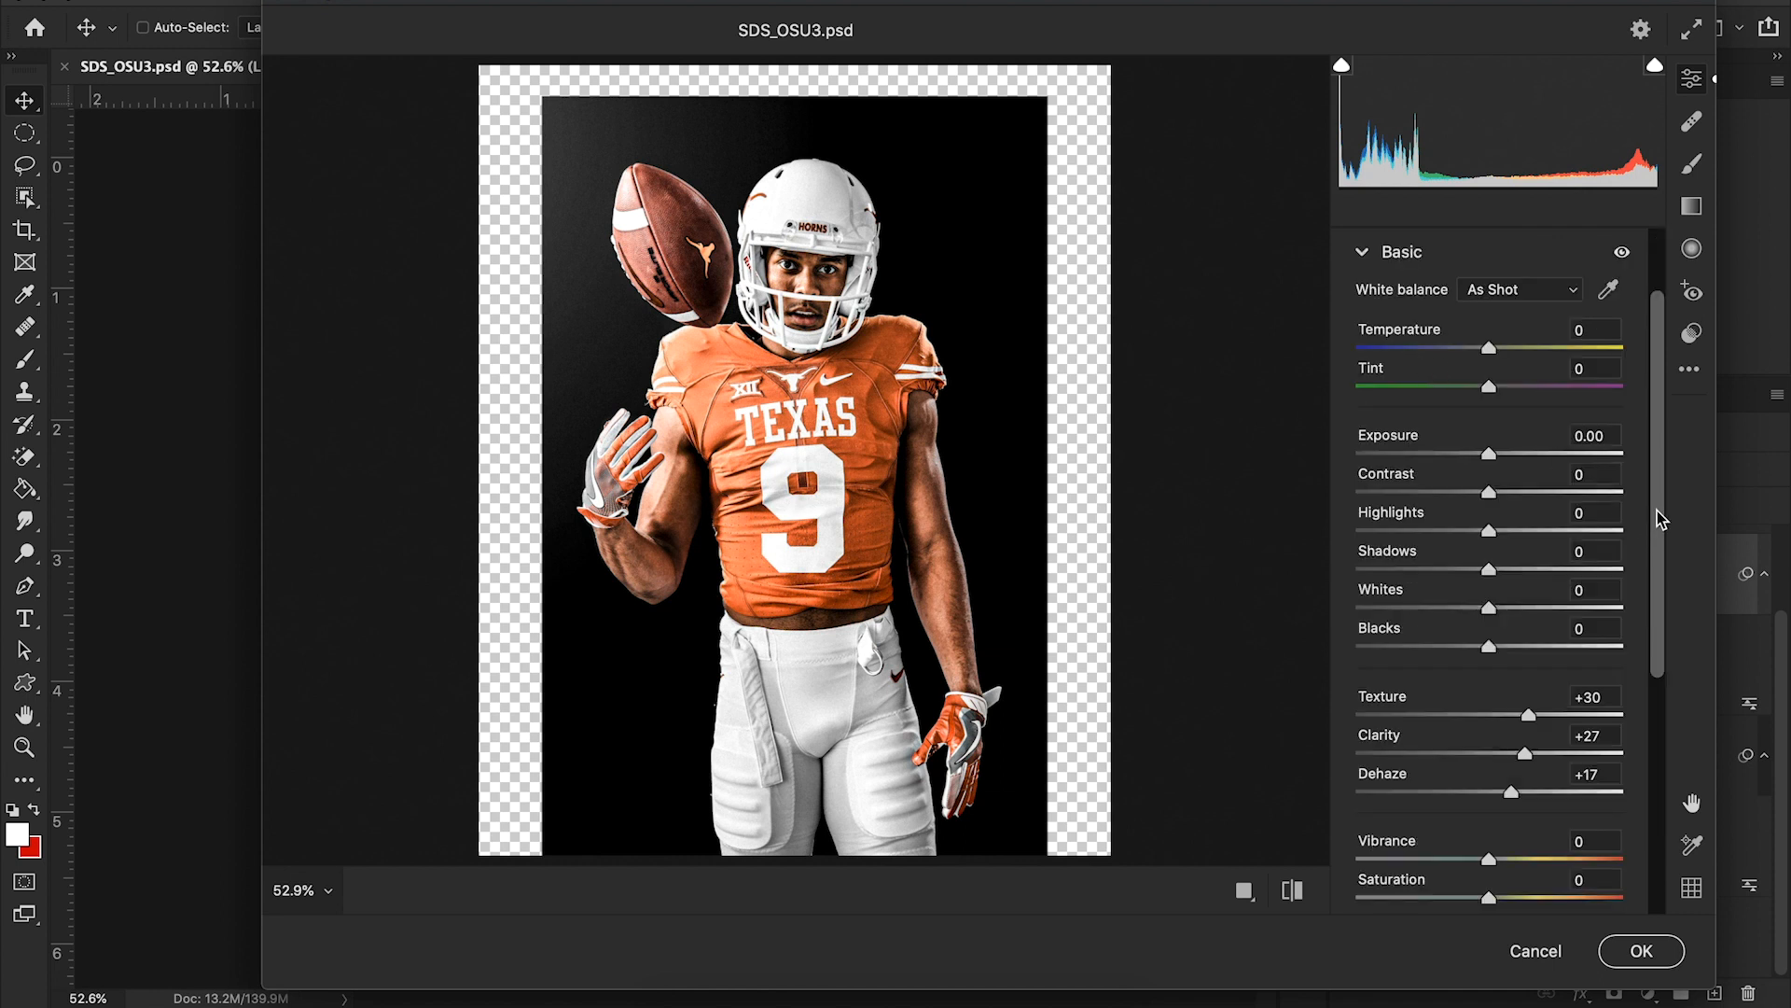
scroll(1660, 513, "down", 8)
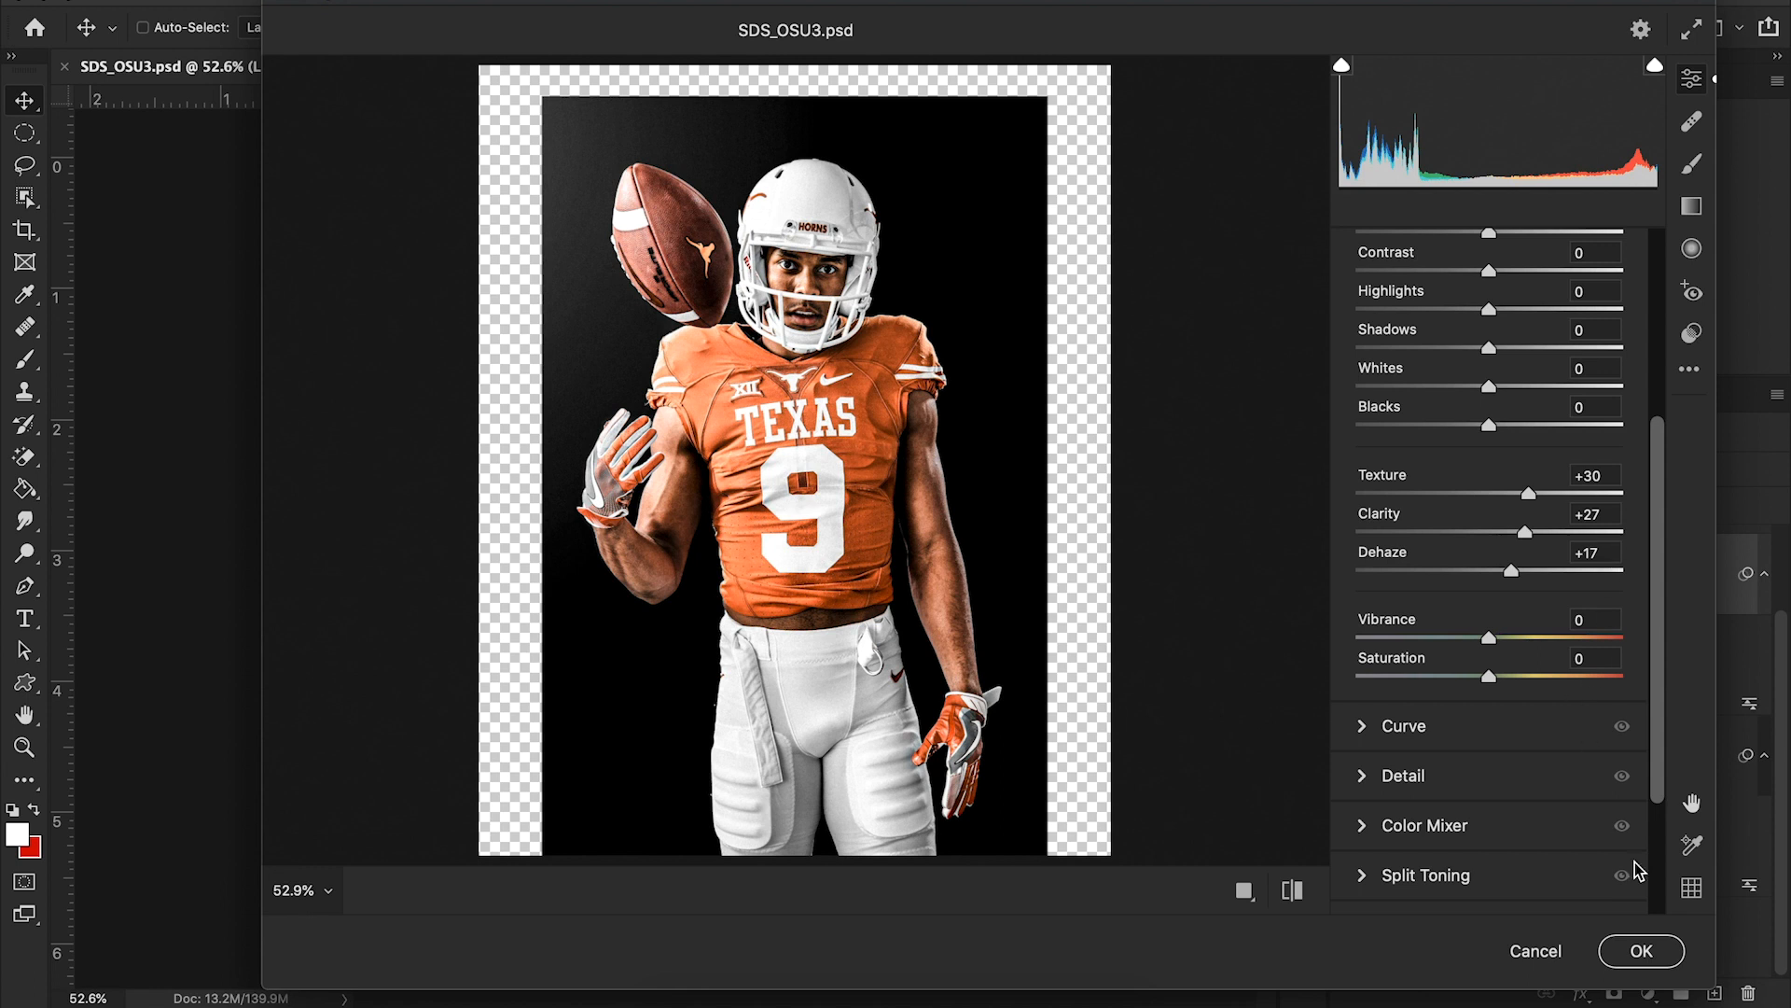
left_click(1640, 952)
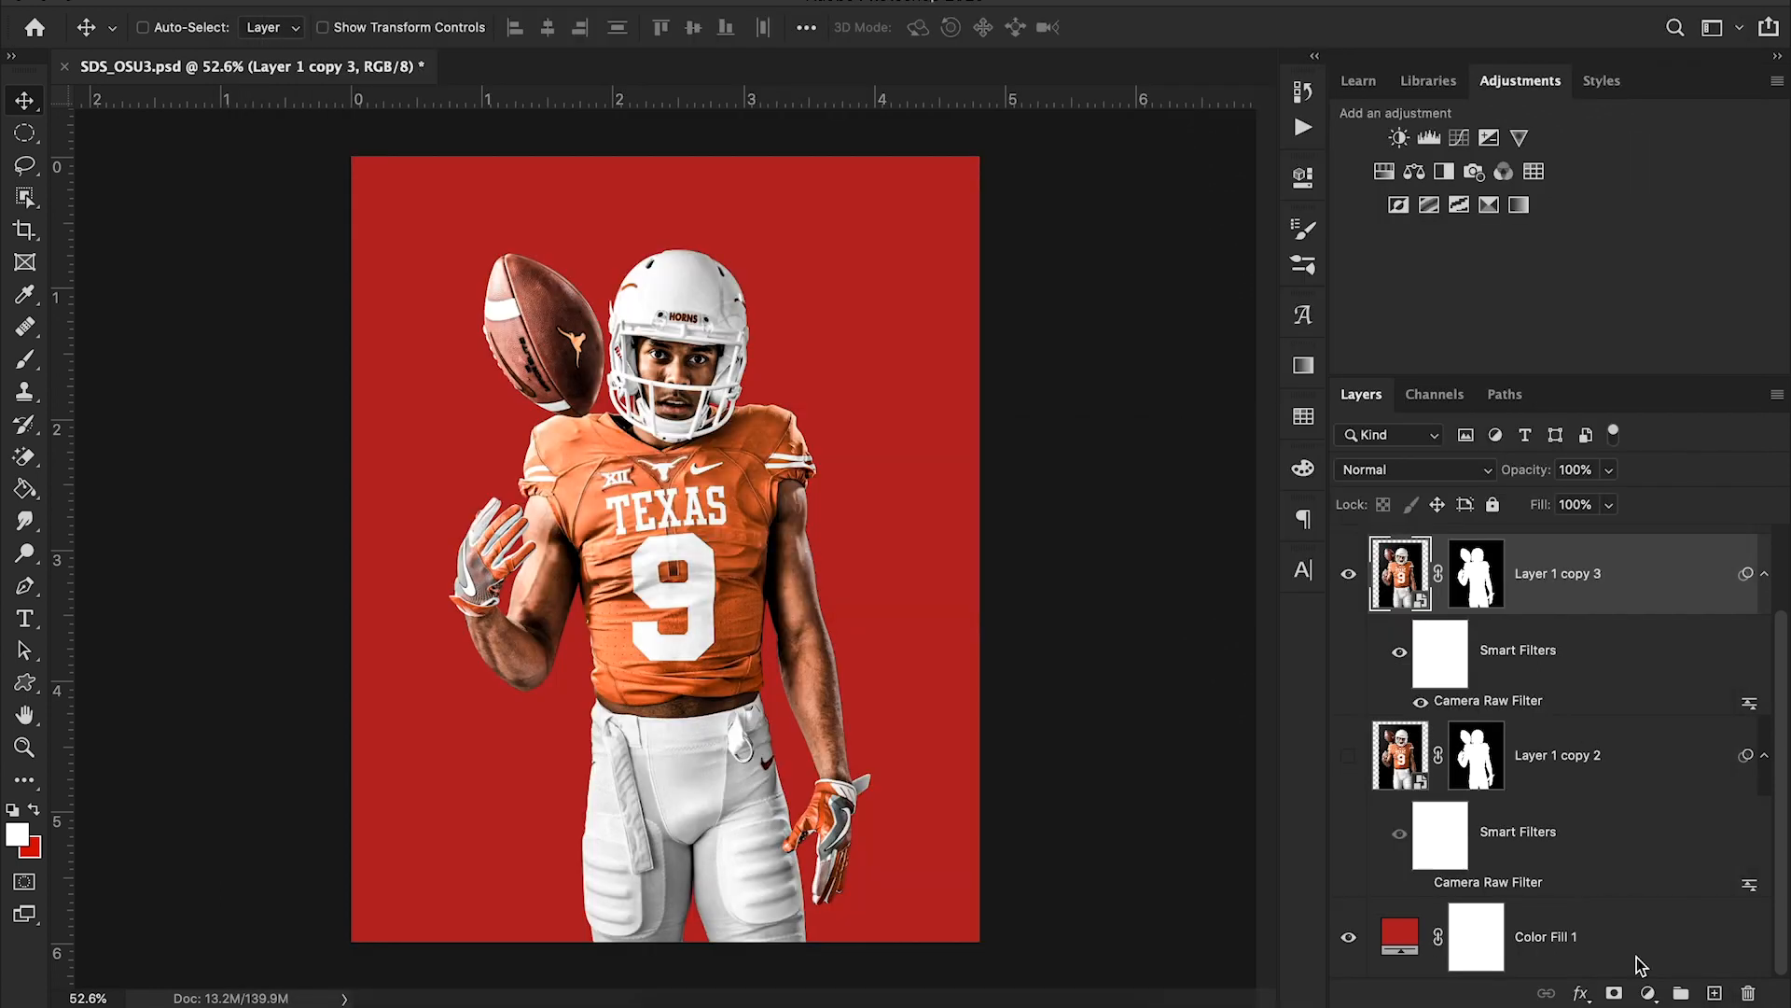
Compare Layer 1 copy 3 without and with its Camera Raw Filter, and check it against the Layer 2 reference poster
left_click(1419, 703)
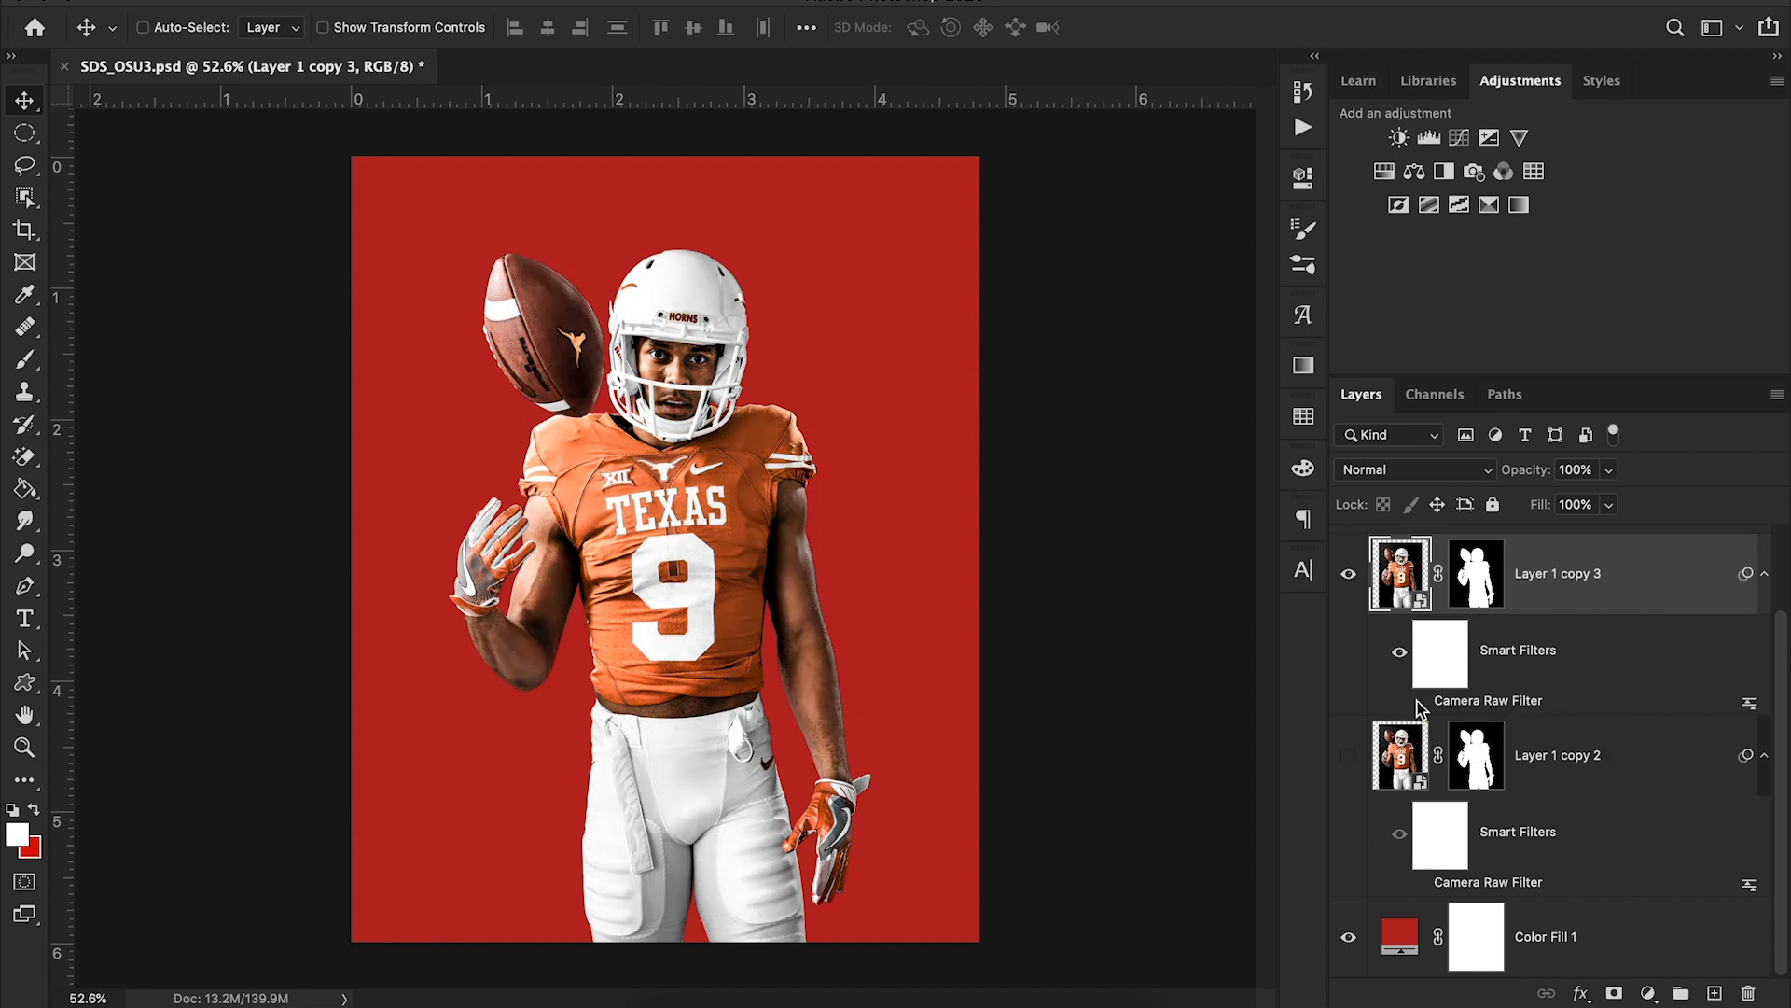
left_click(1419, 703)
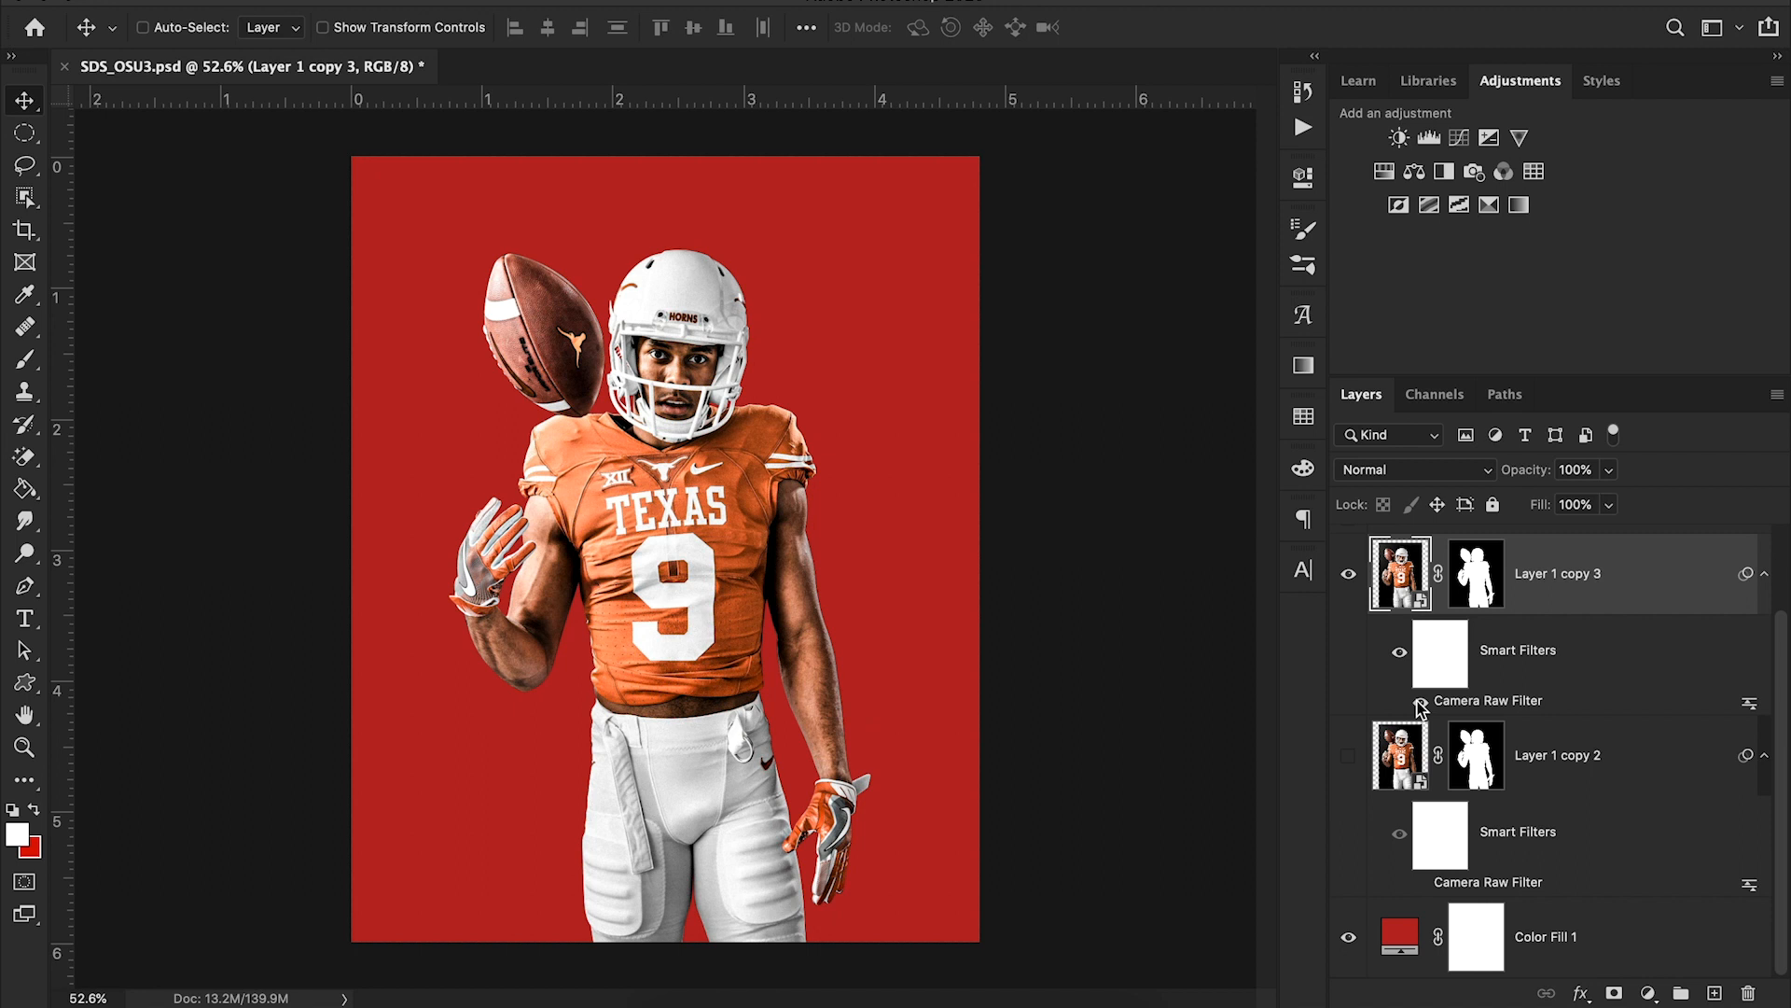
scroll(1527, 691, "up", 2)
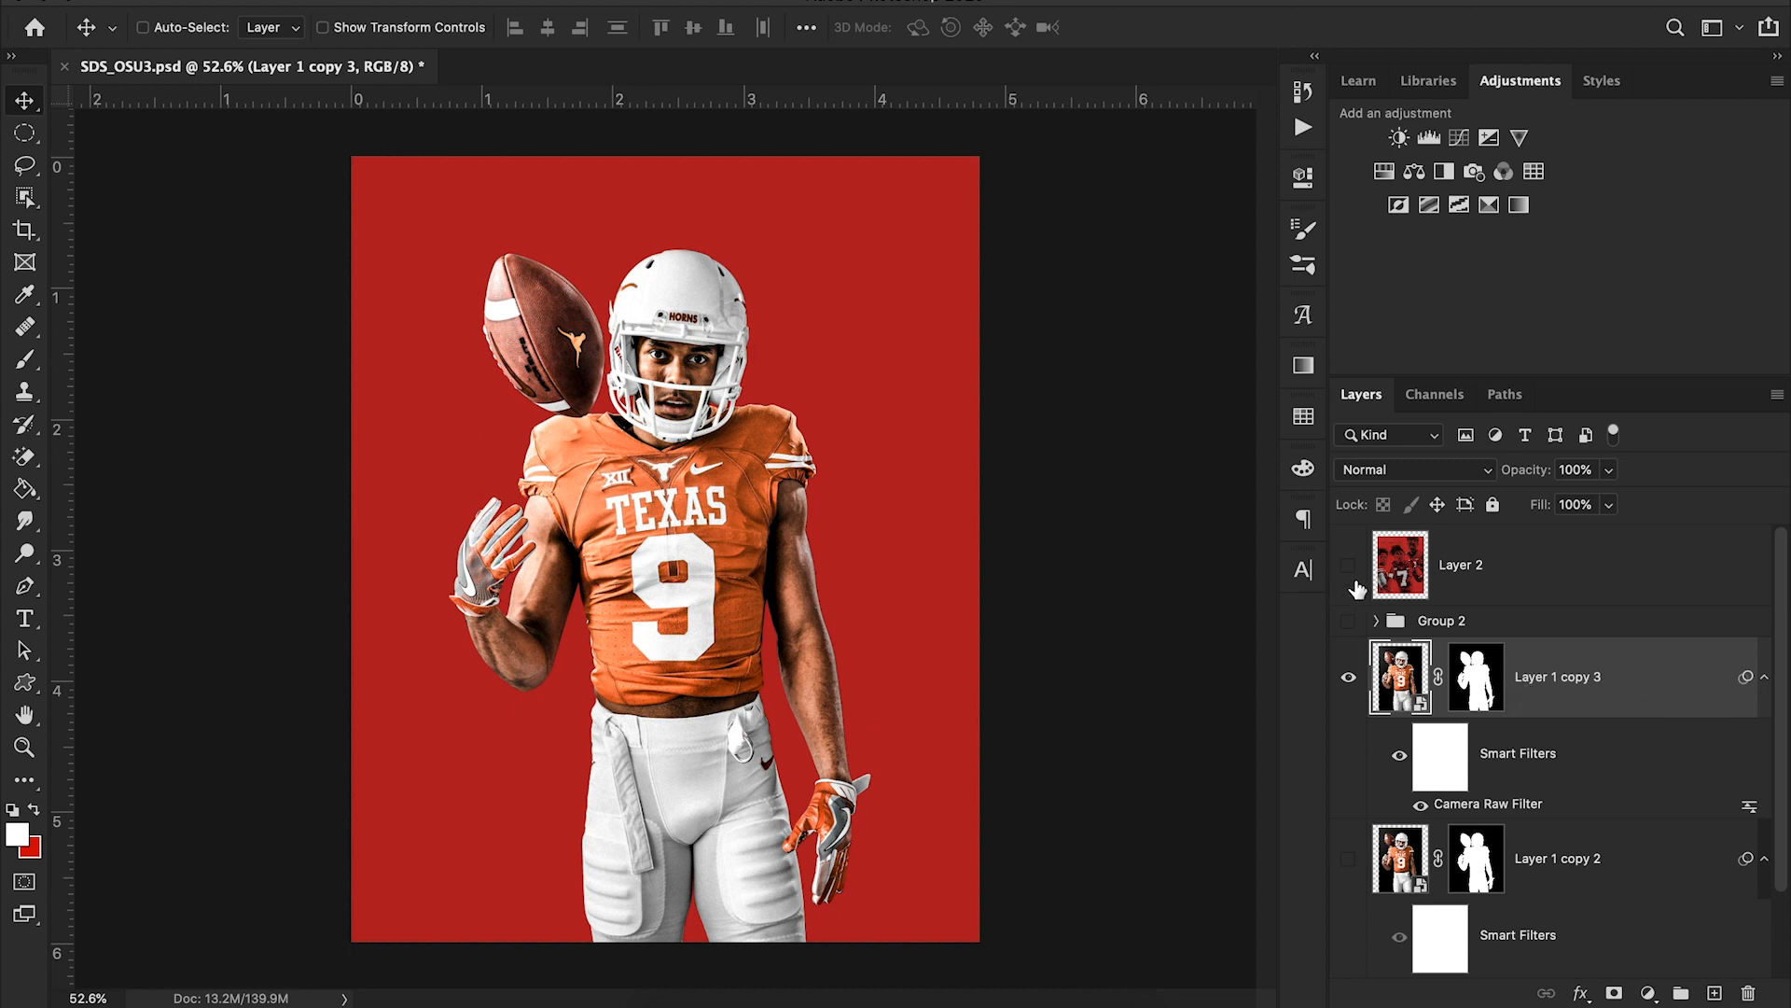
left_click(1348, 565)
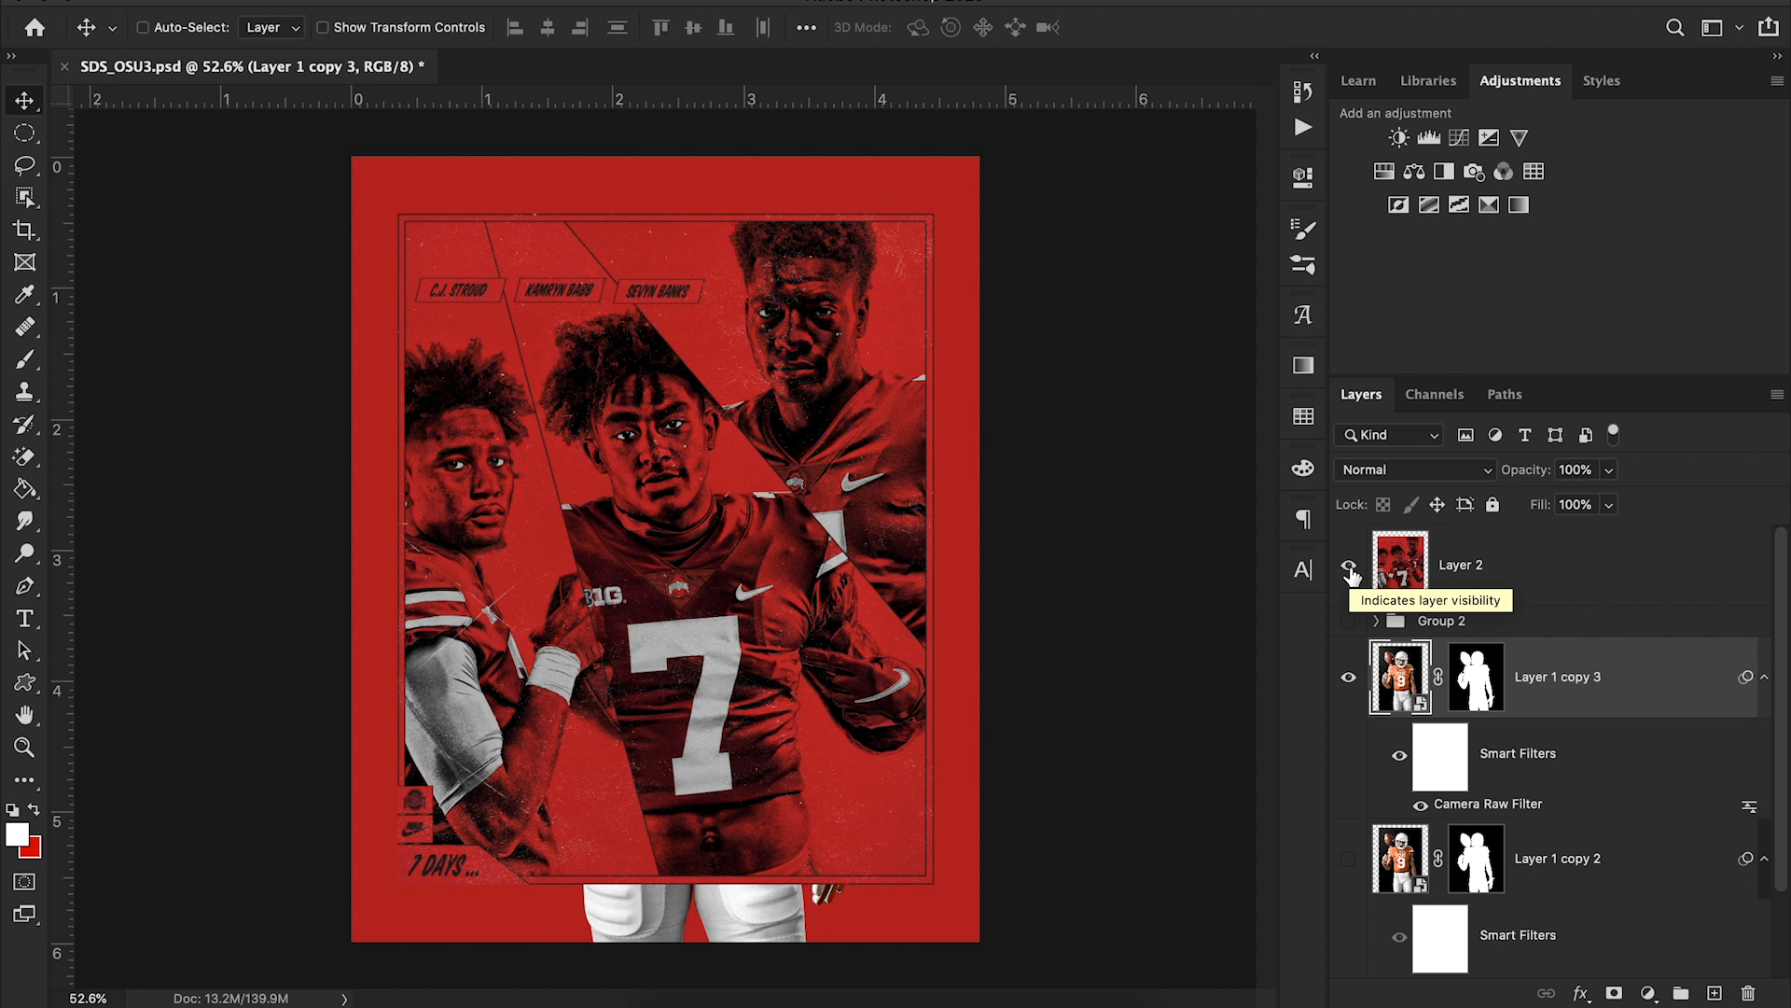
left_click(1348, 566)
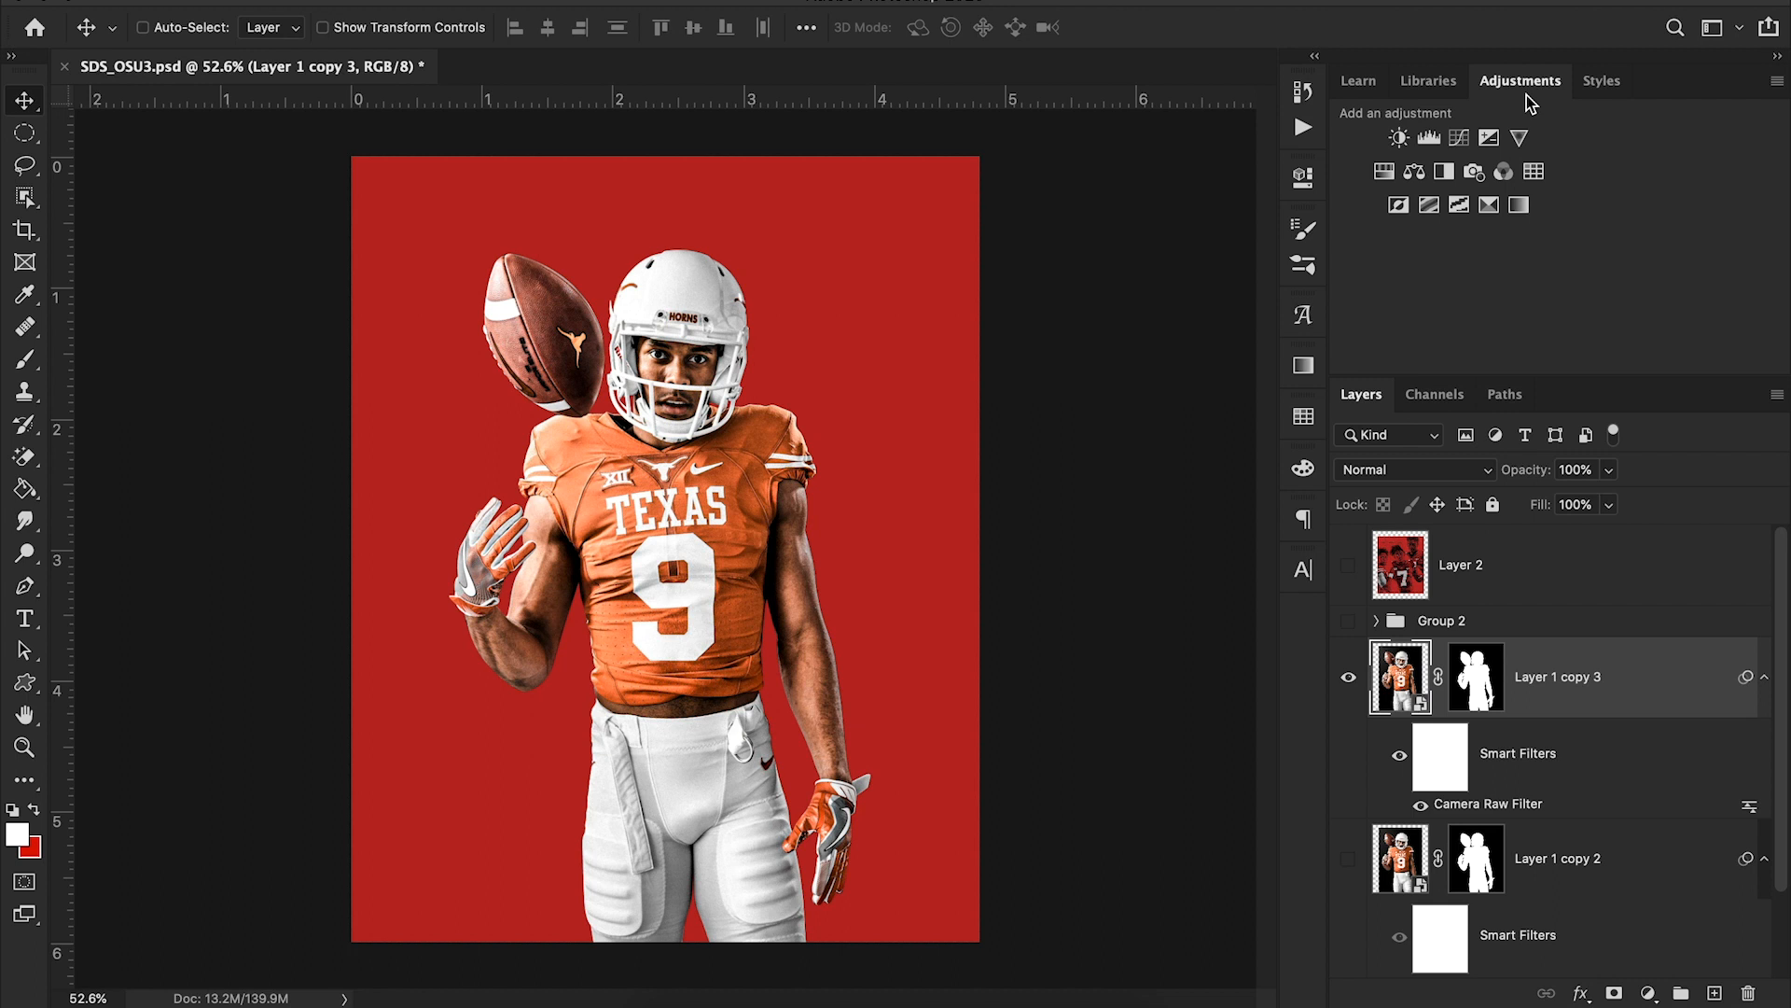
Add a Gradient Map adjustment above Layer 1 copy 3 and set its white stop to black (000000), giving a black-to-red gradient
left_click(1516, 203)
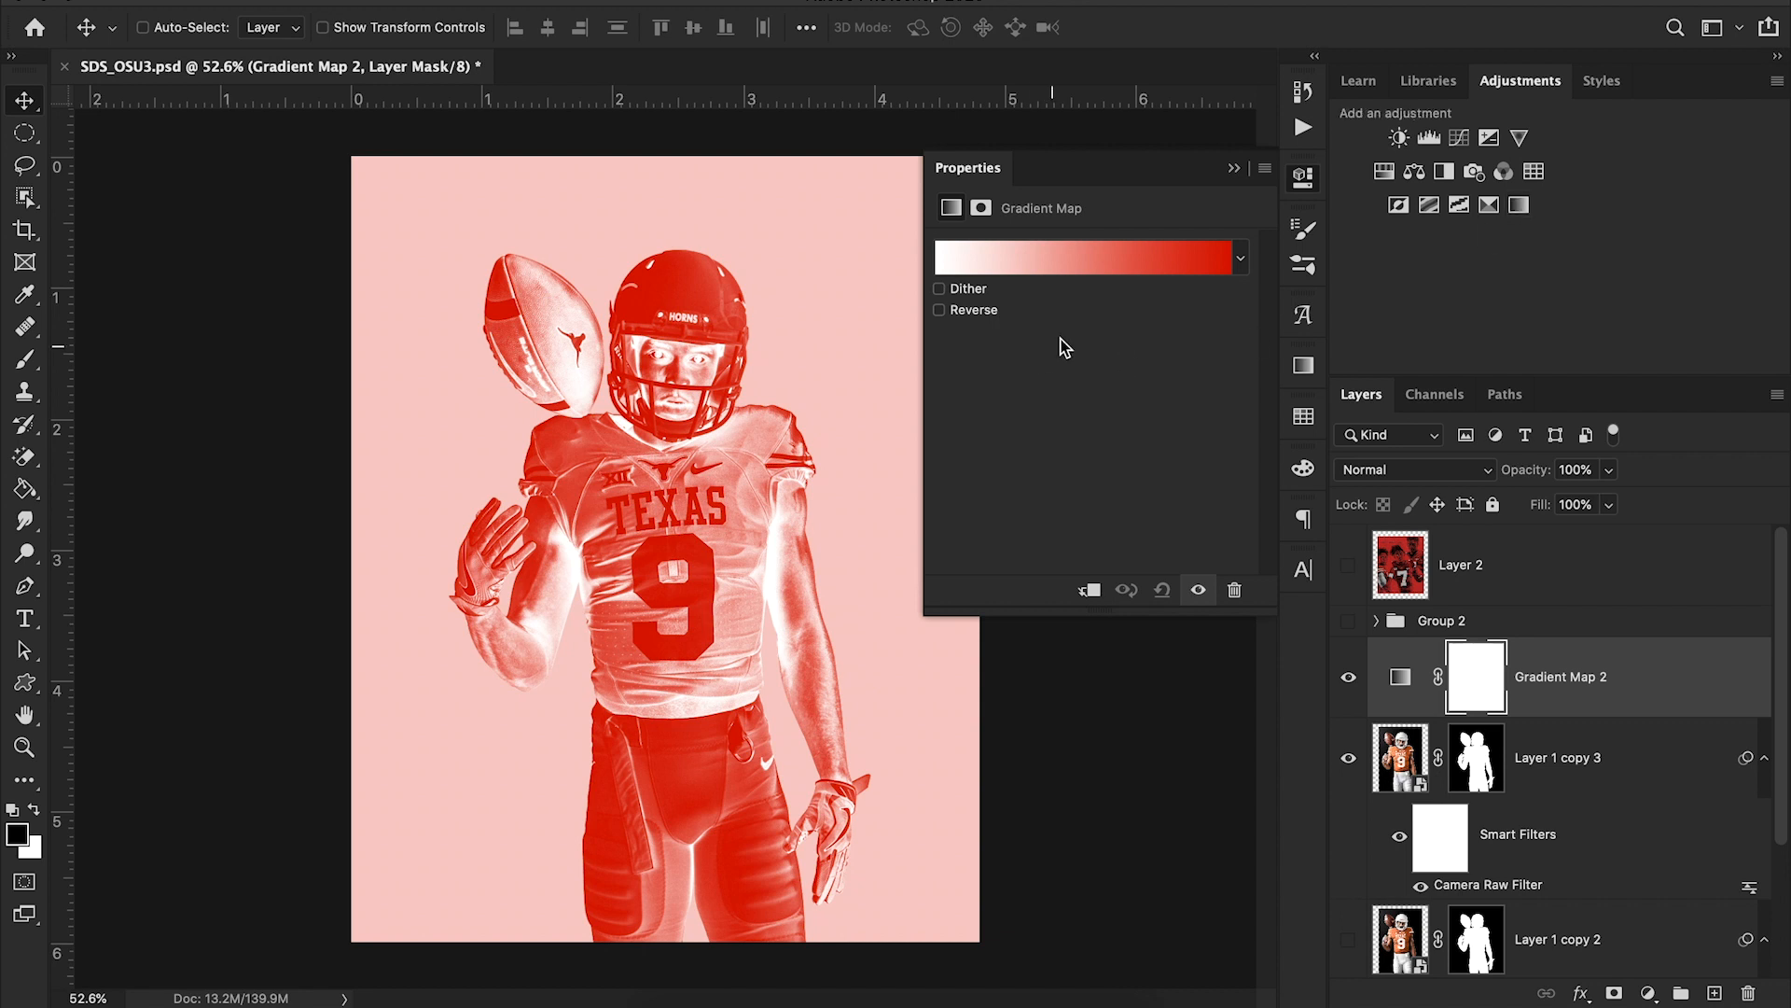
left_click(1086, 261)
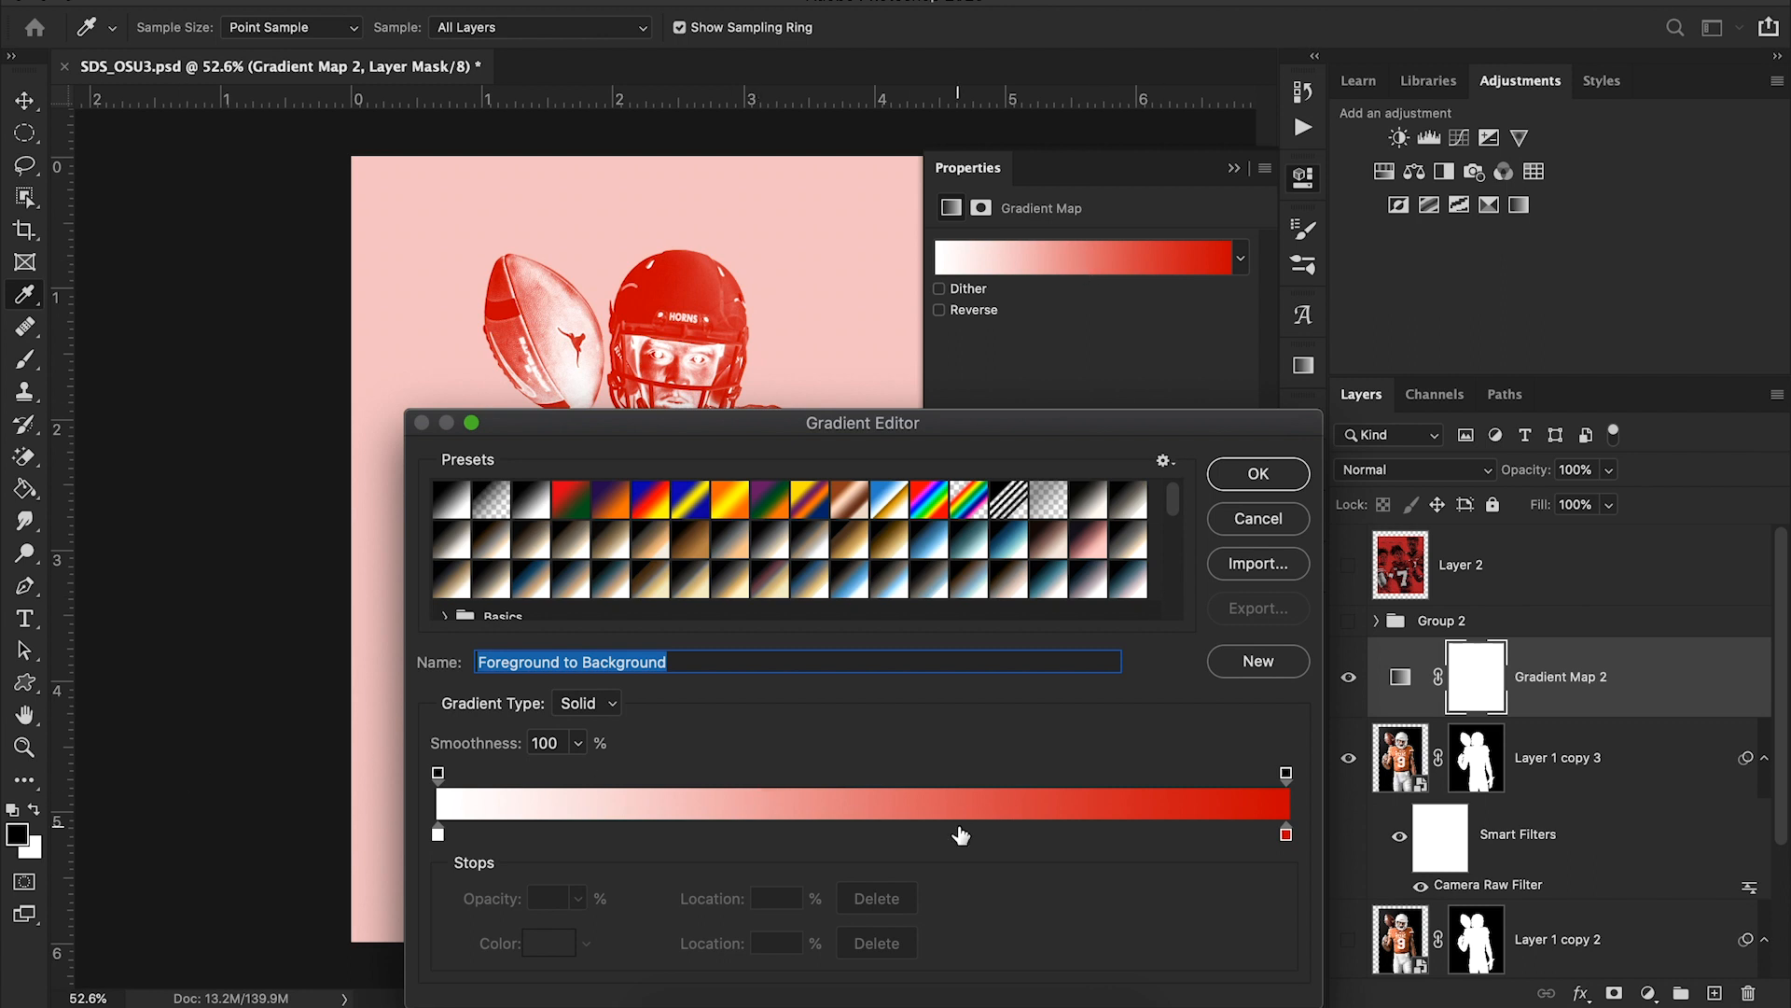
left_click_drag(806, 424, 1116, 265)
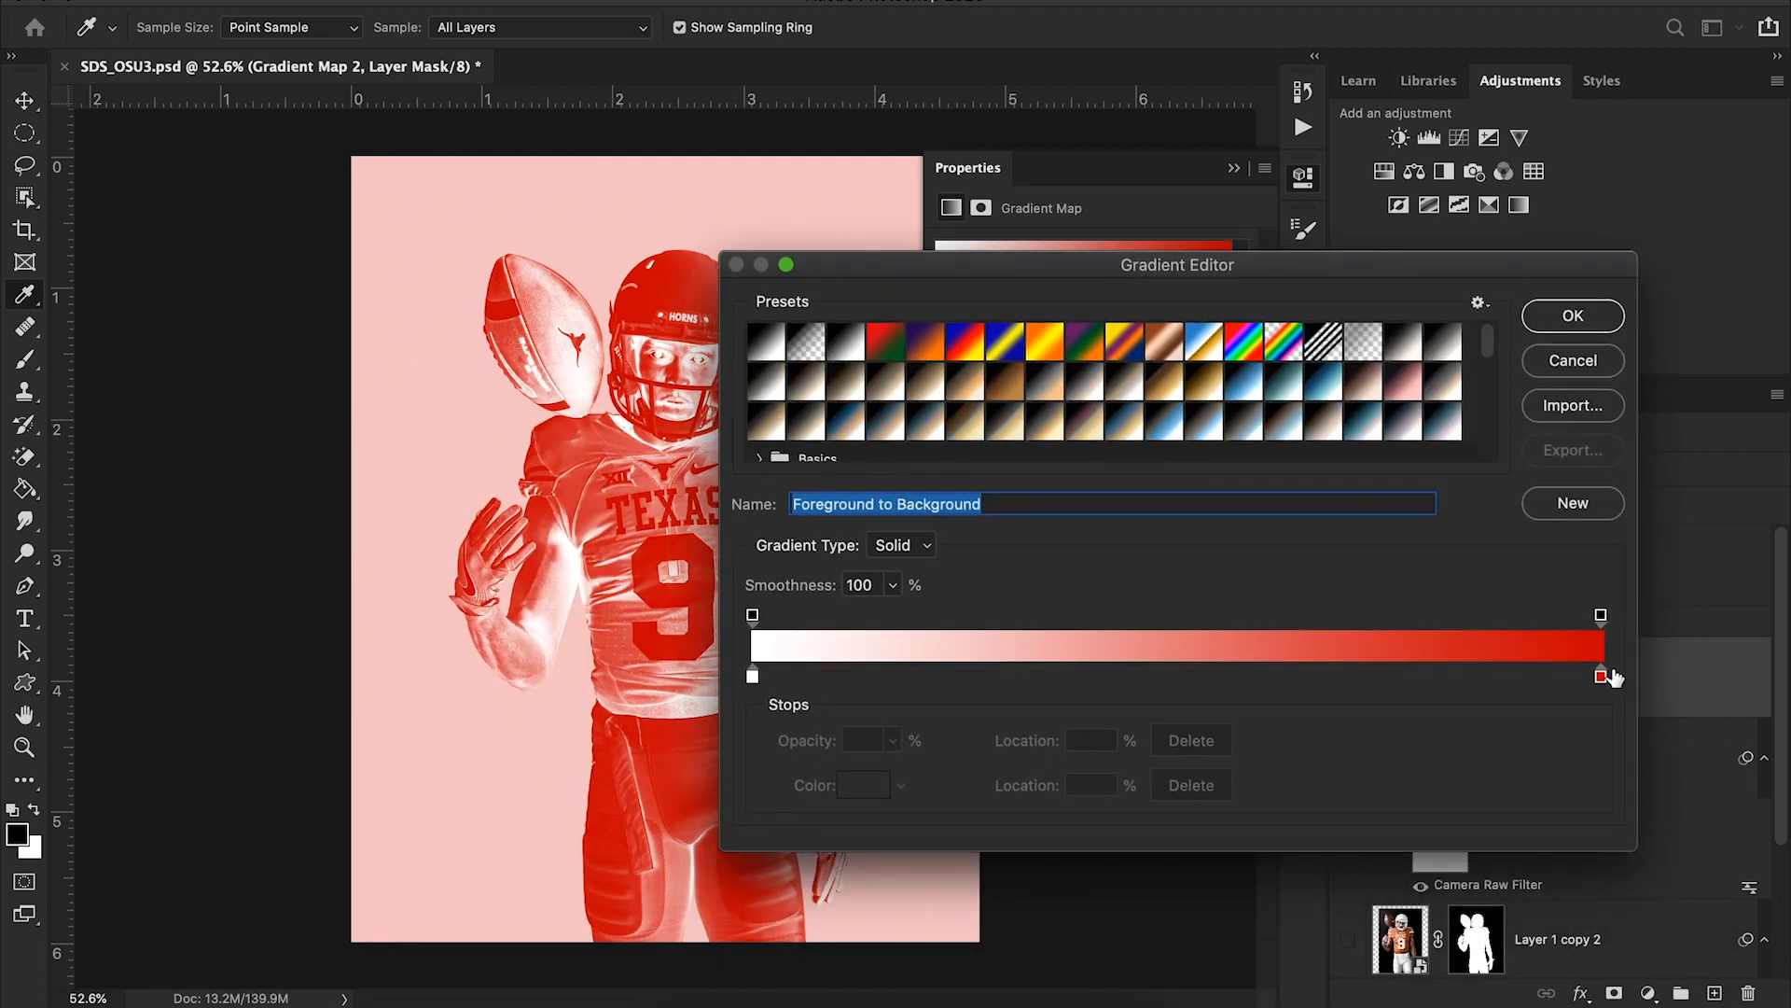
left_click_drag(1095, 275, 1290, 598)
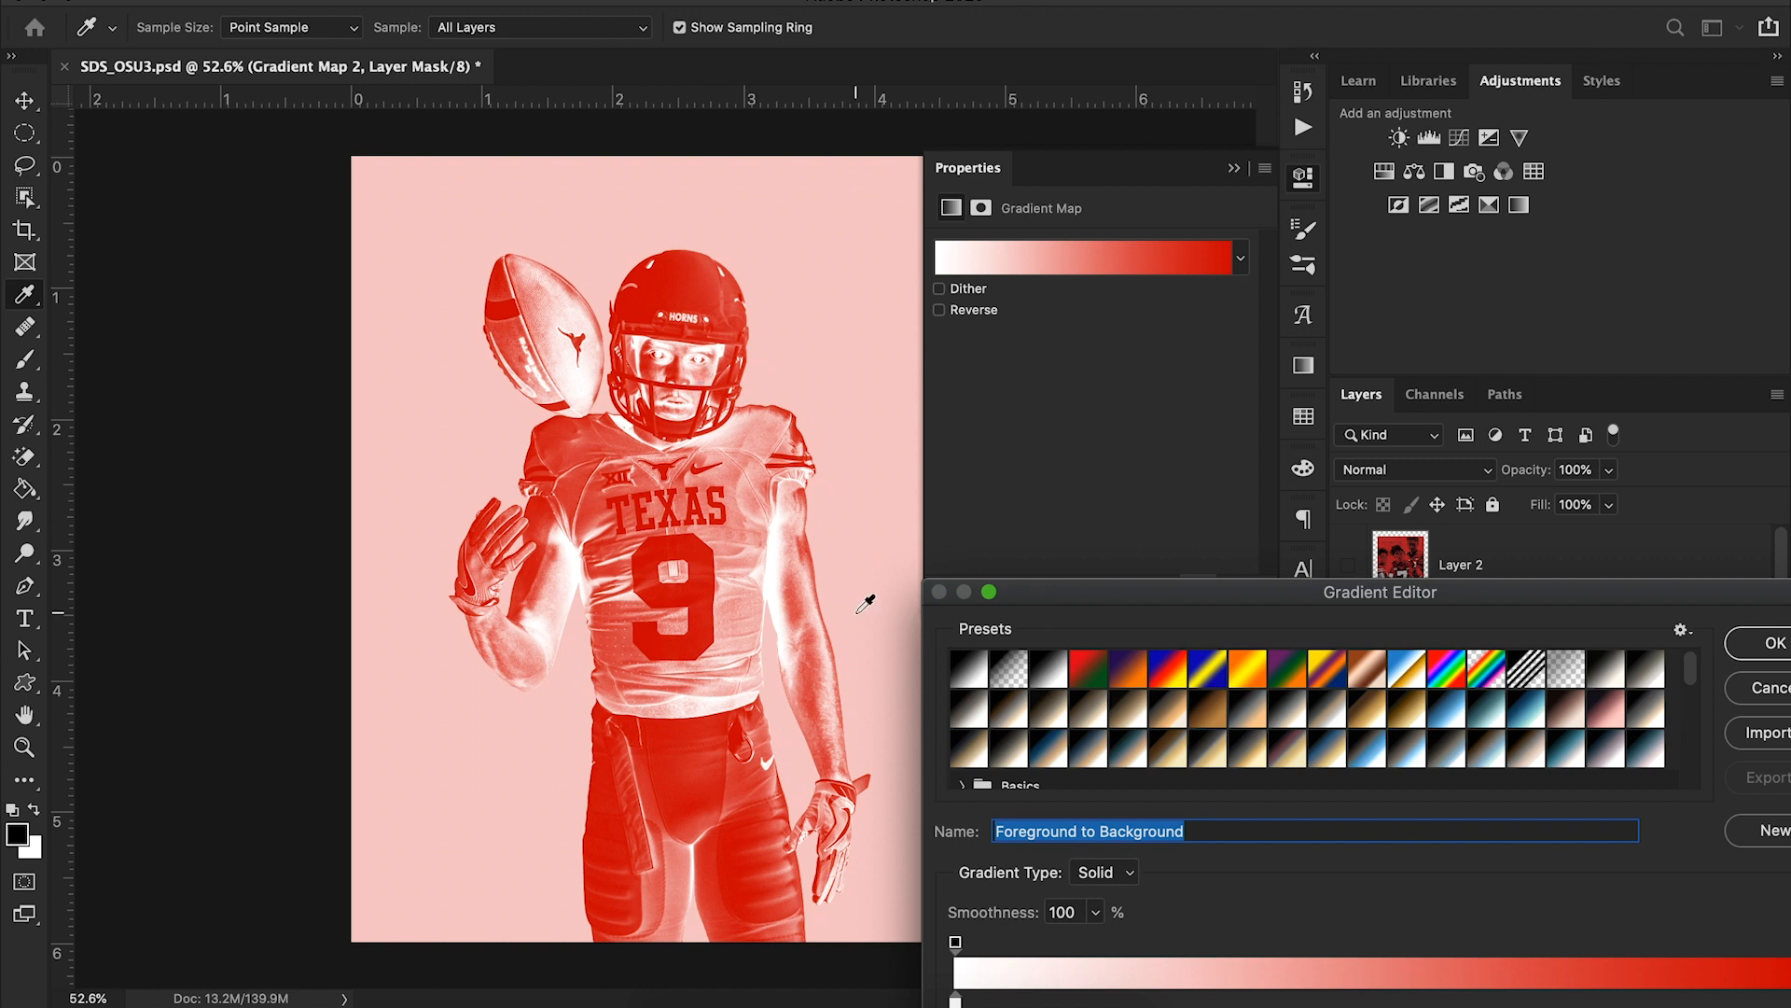
left_click_drag(1133, 595, 913, 226)
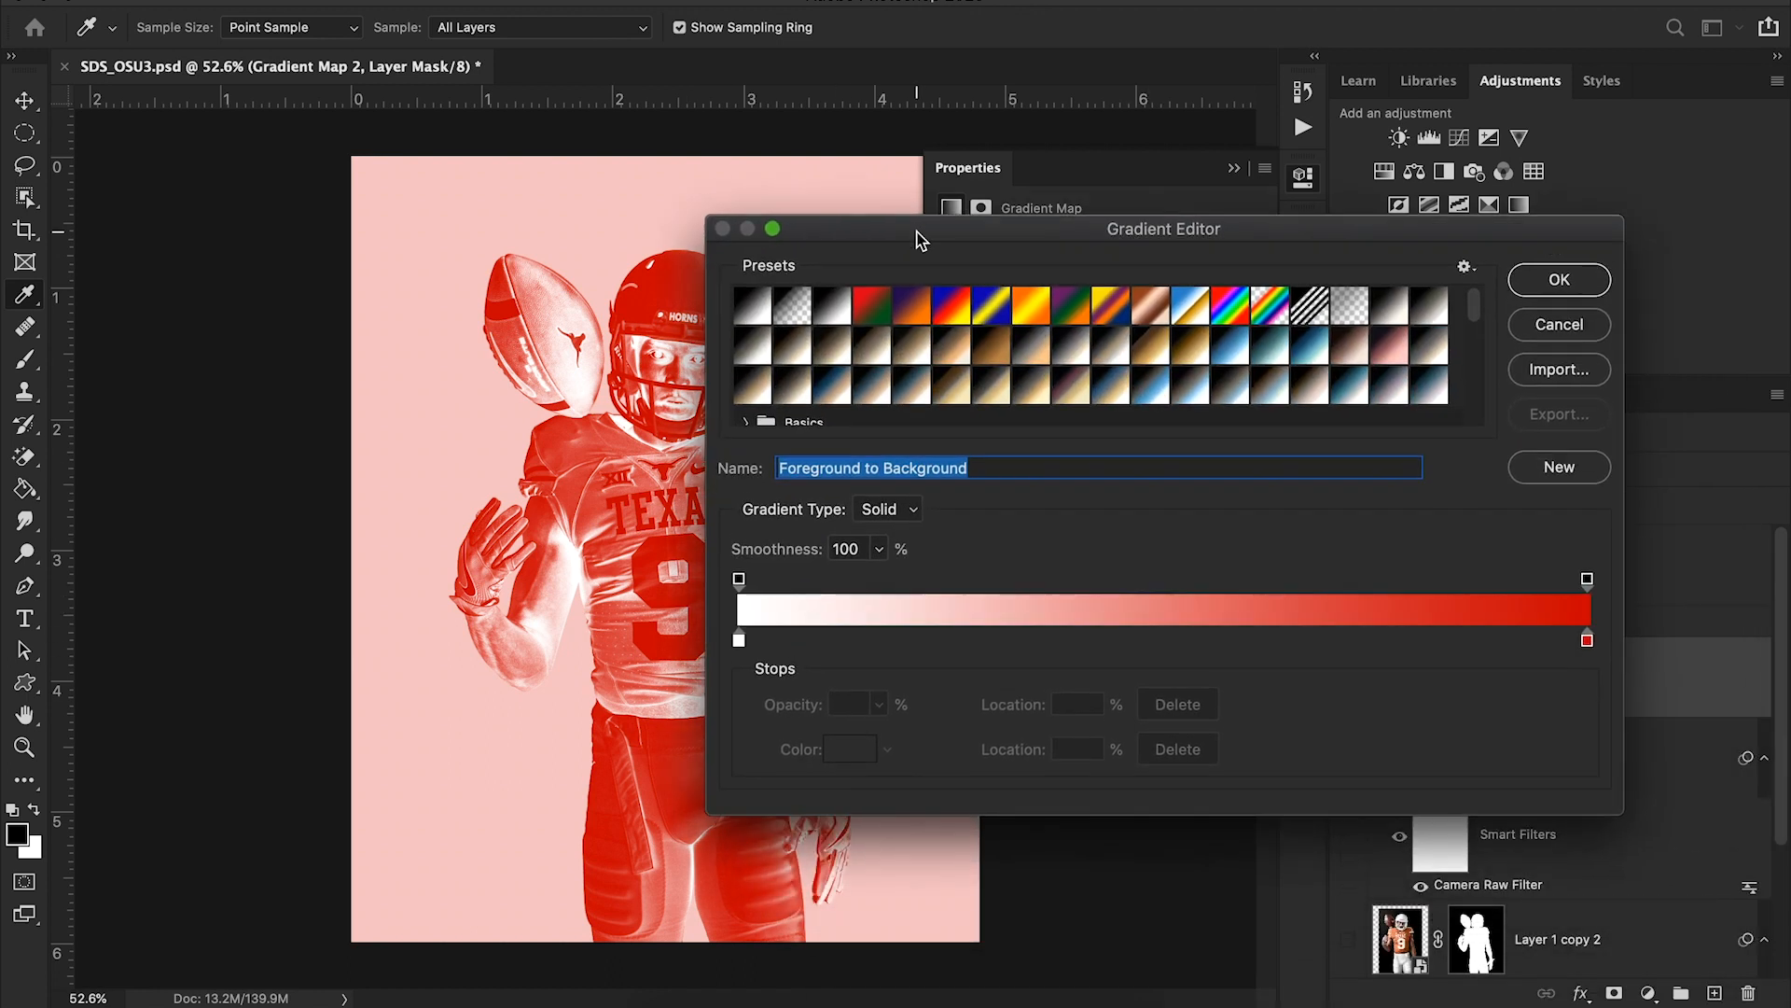
double_click(739, 642)
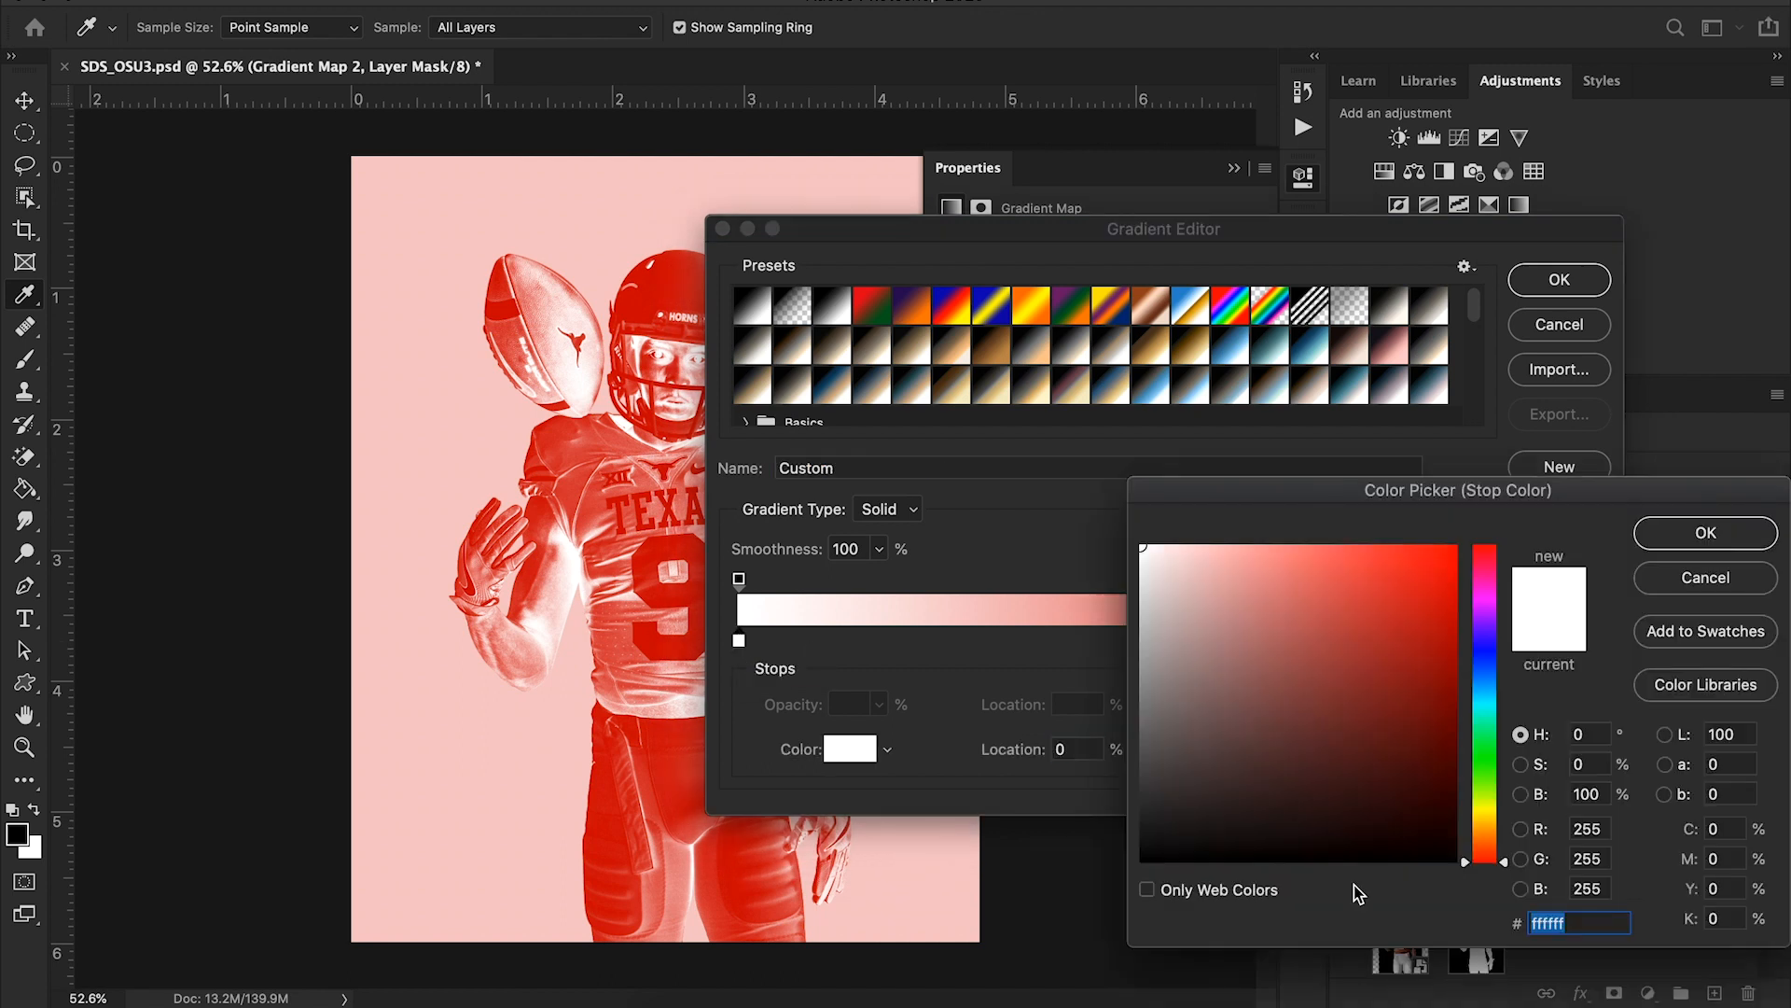
left_click_drag(1201, 837, 1119, 888)
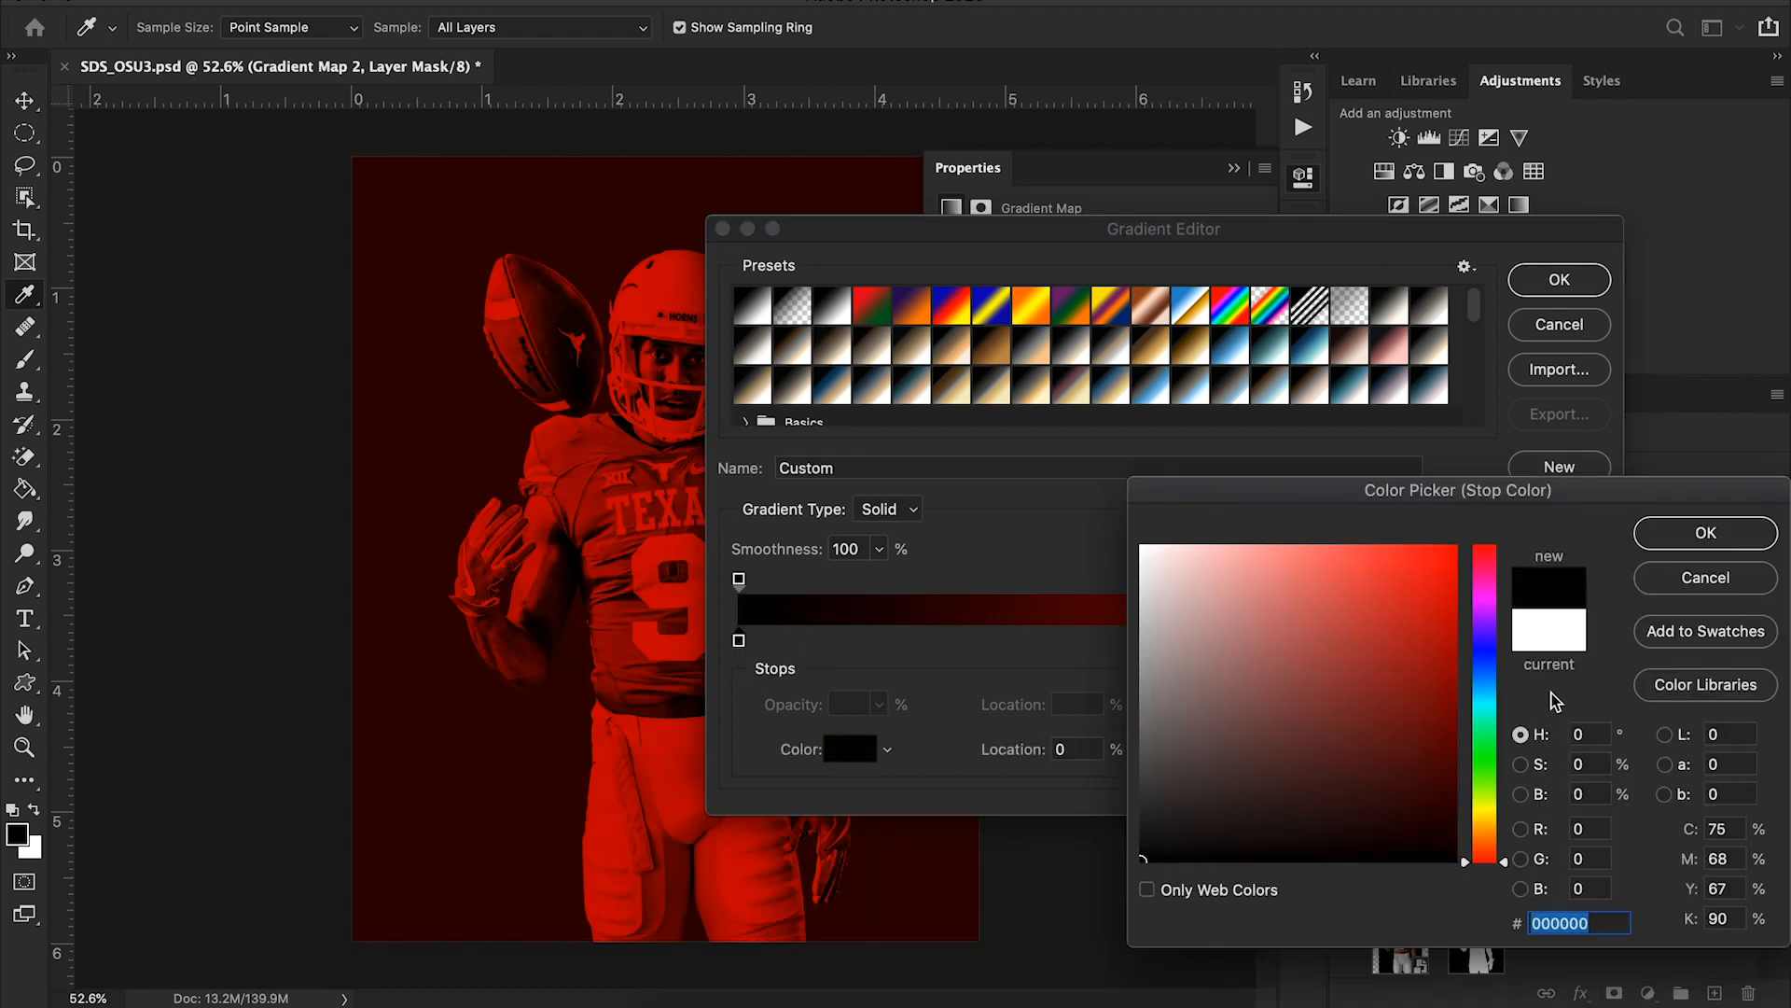
left_click(1688, 541)
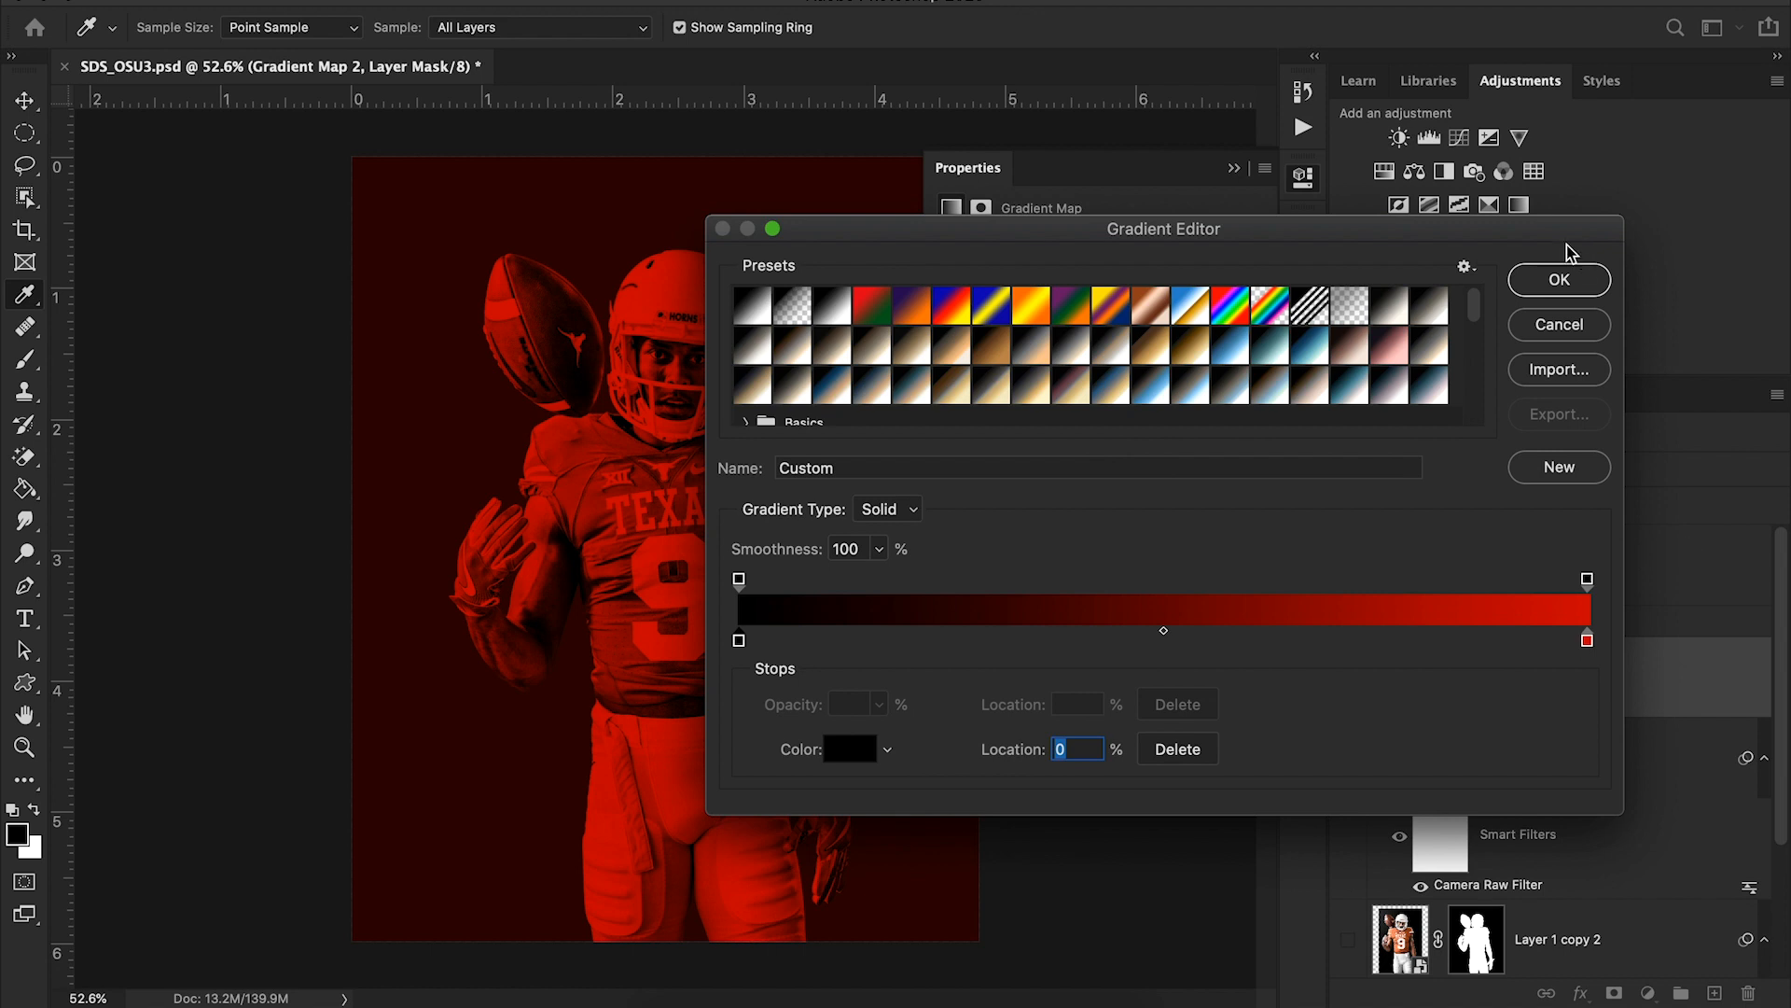
left_click(1550, 291)
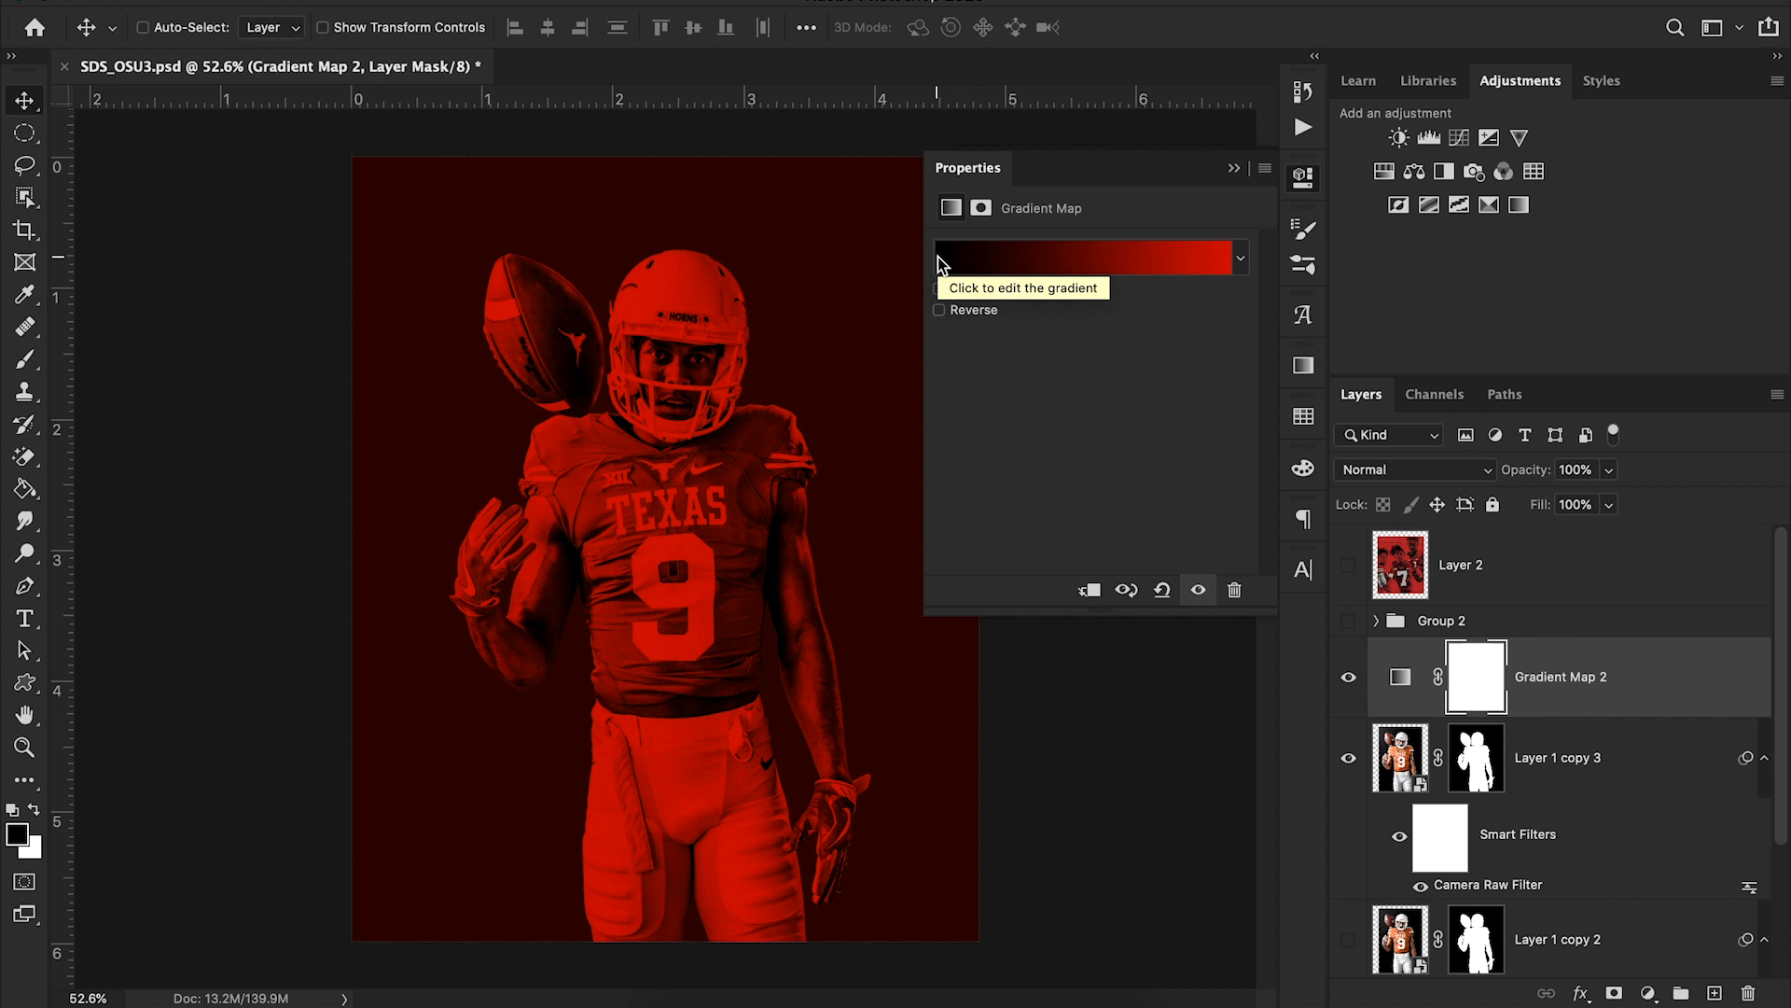
Compare the gradient-mapped artwork with the Layer 2 reference poster, checking it with Gradient Map 2 off and on
left_click(1347, 566)
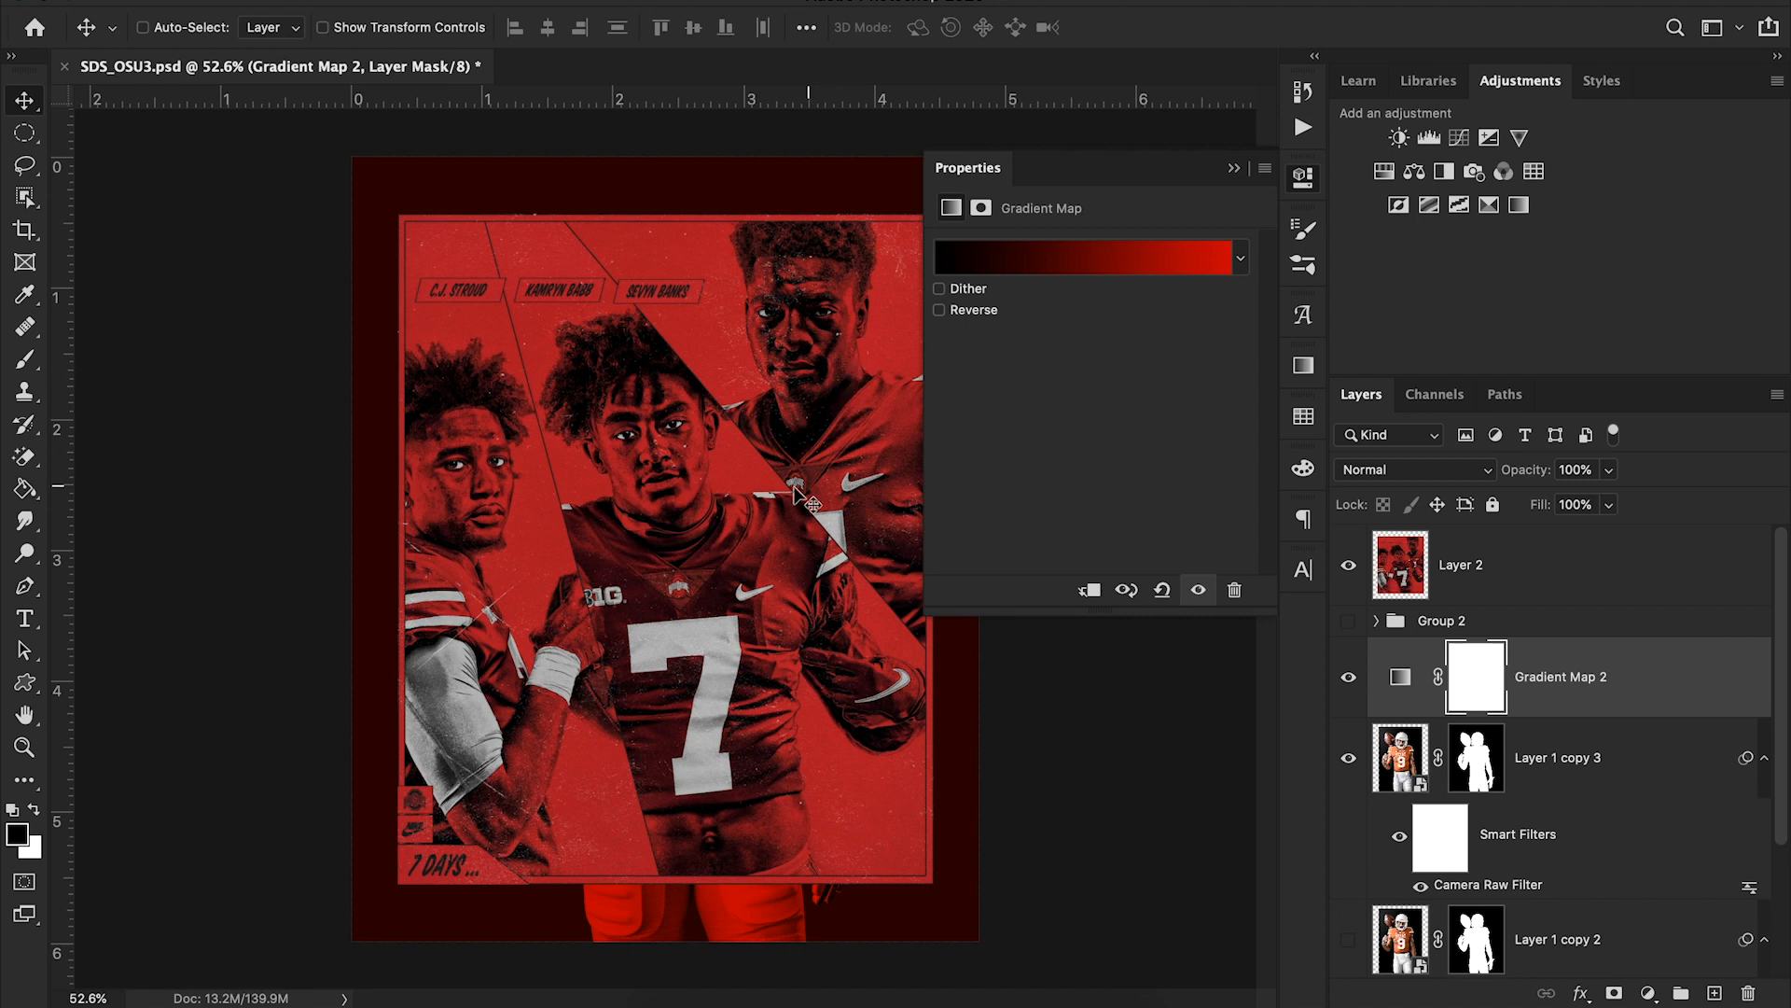
left_click(1233, 168)
left_click(1349, 681)
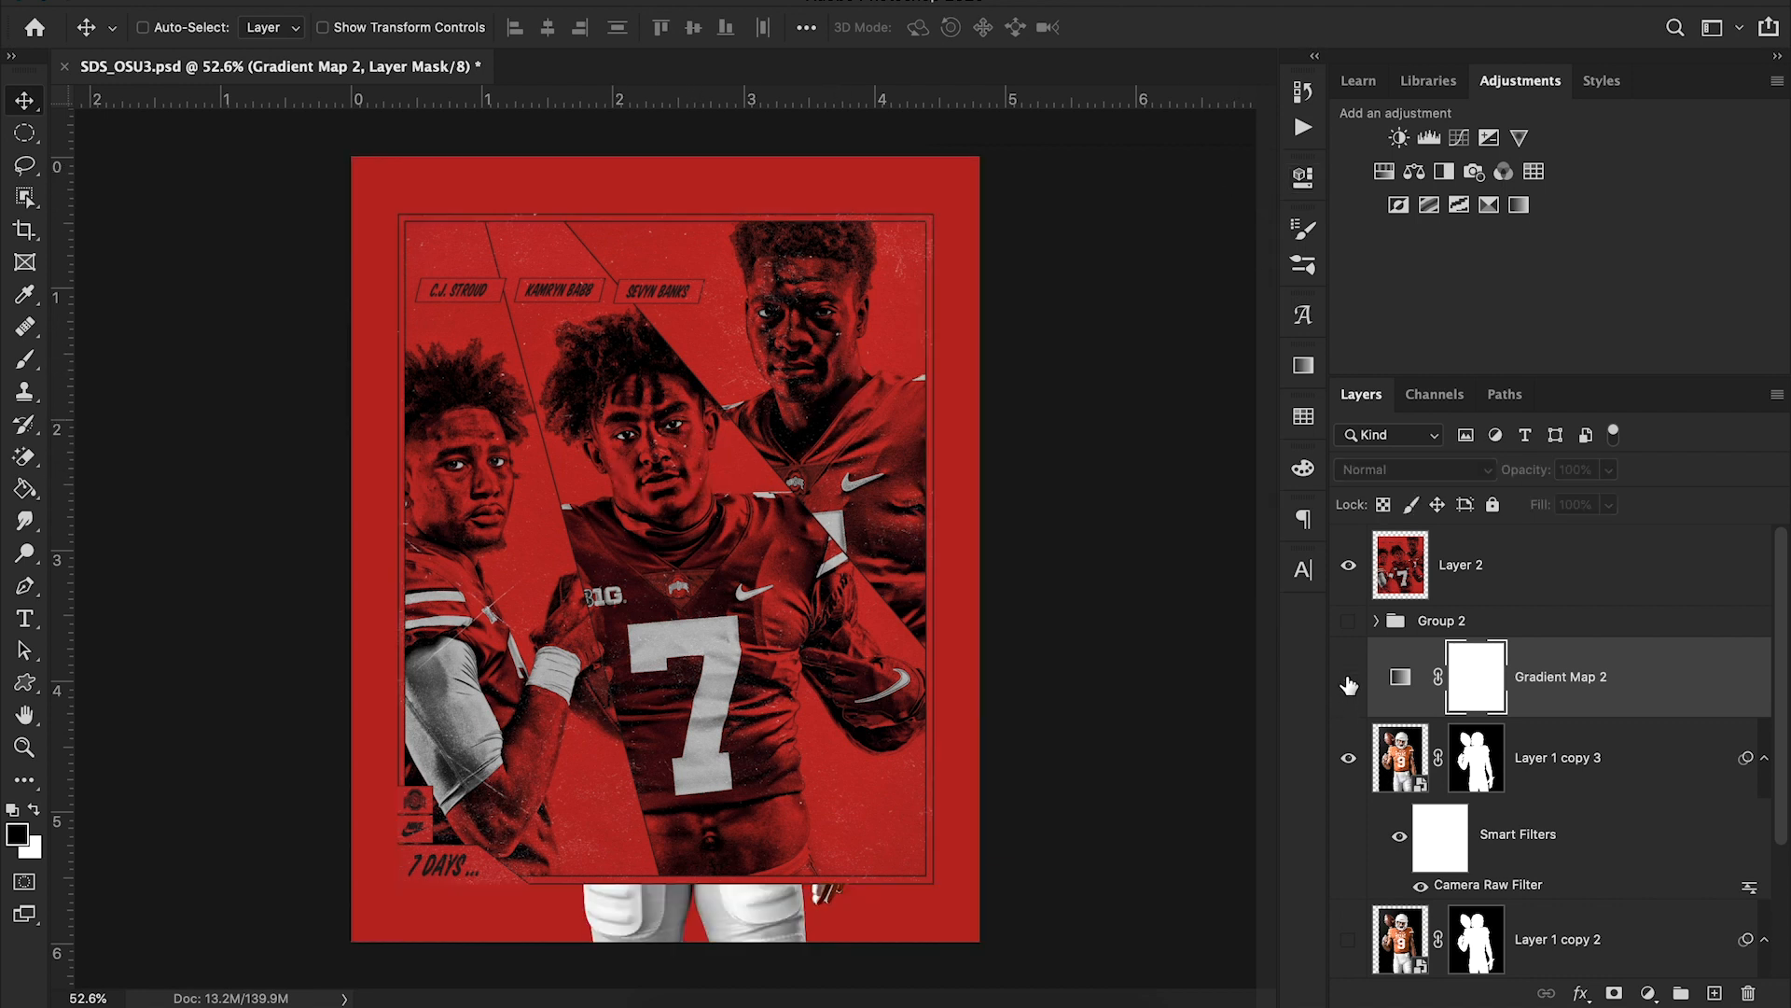
left_click(1349, 681)
left_click(1349, 569)
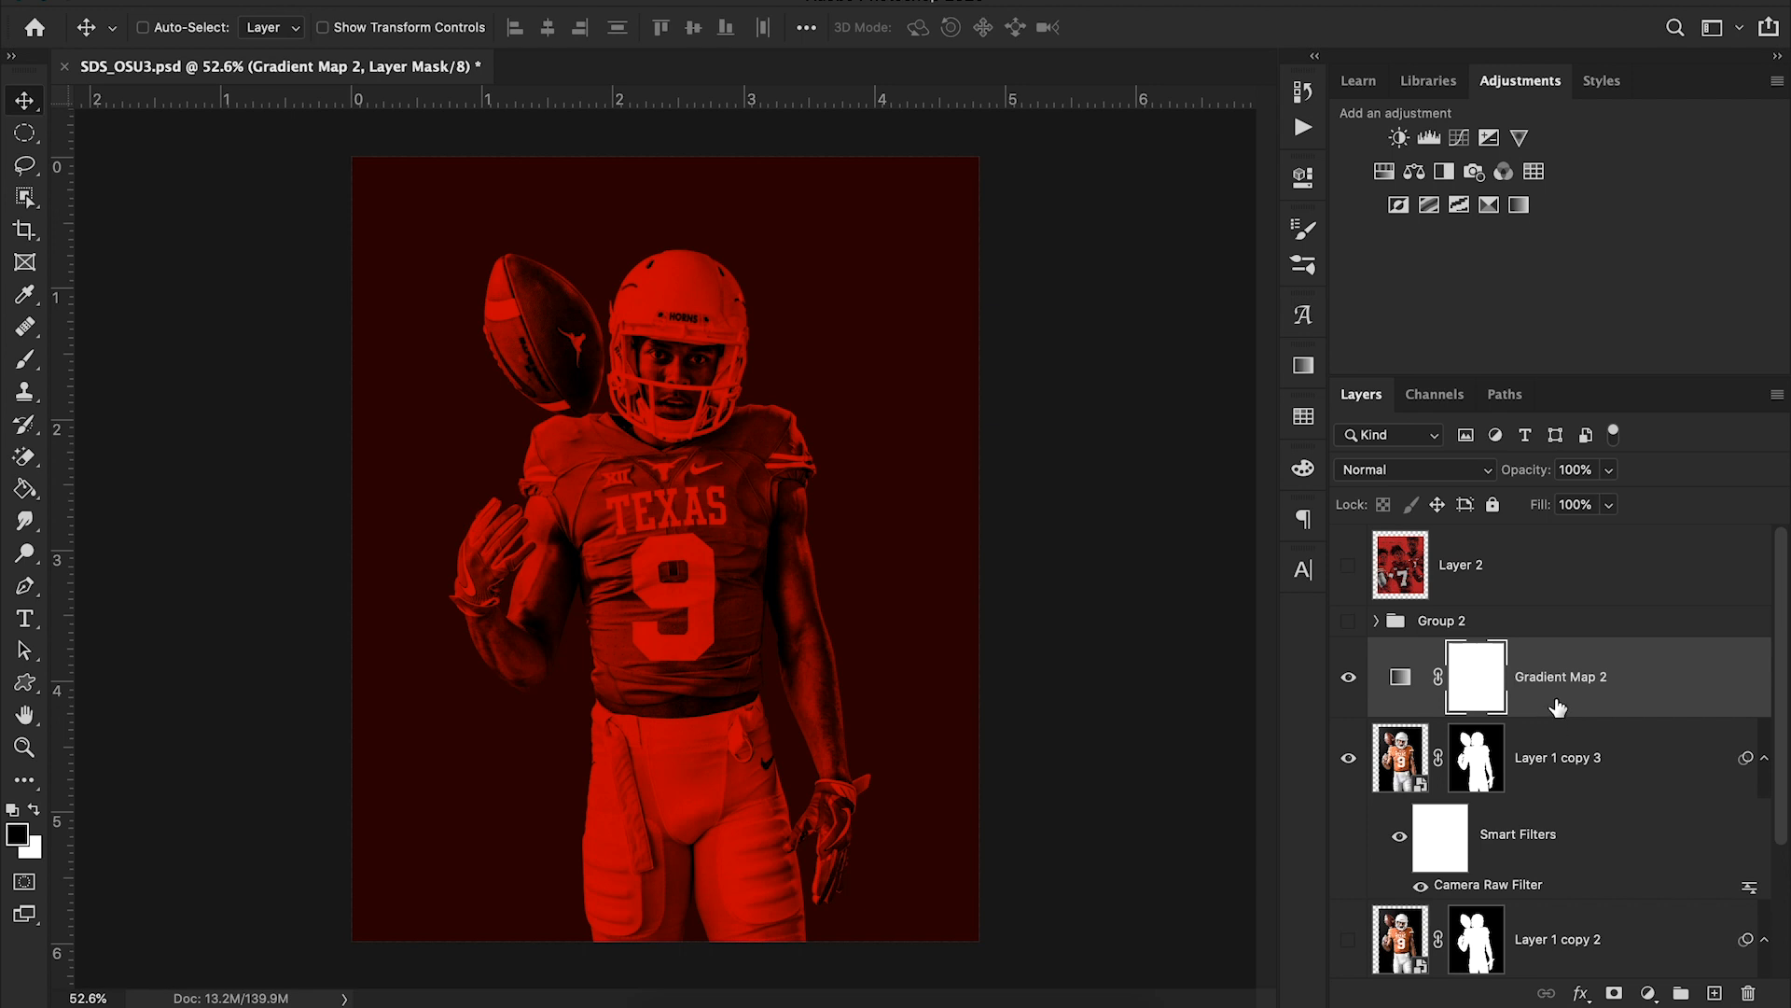
Clip Gradient Map 2 to Layer 1 copy 3 and check the player against the Layer 2 reference poster
left_click_drag(1557, 707, 1549, 709)
left_click(1549, 709, "alt")
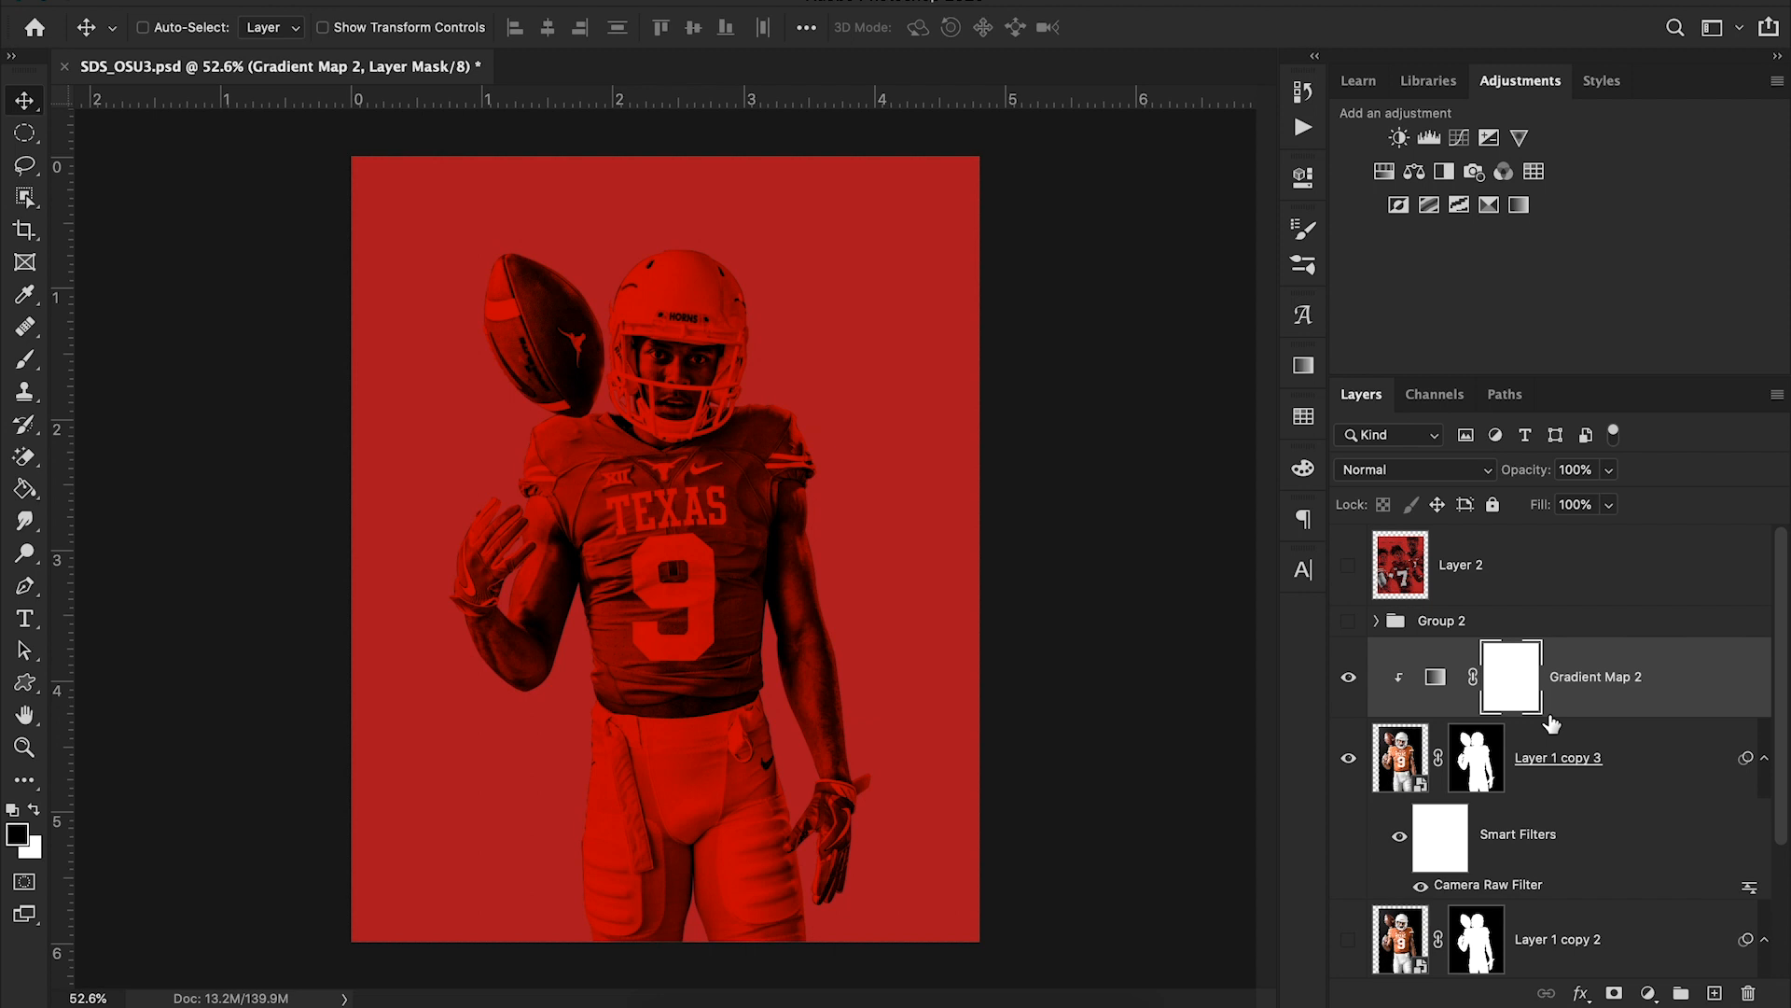
left_click(1348, 565)
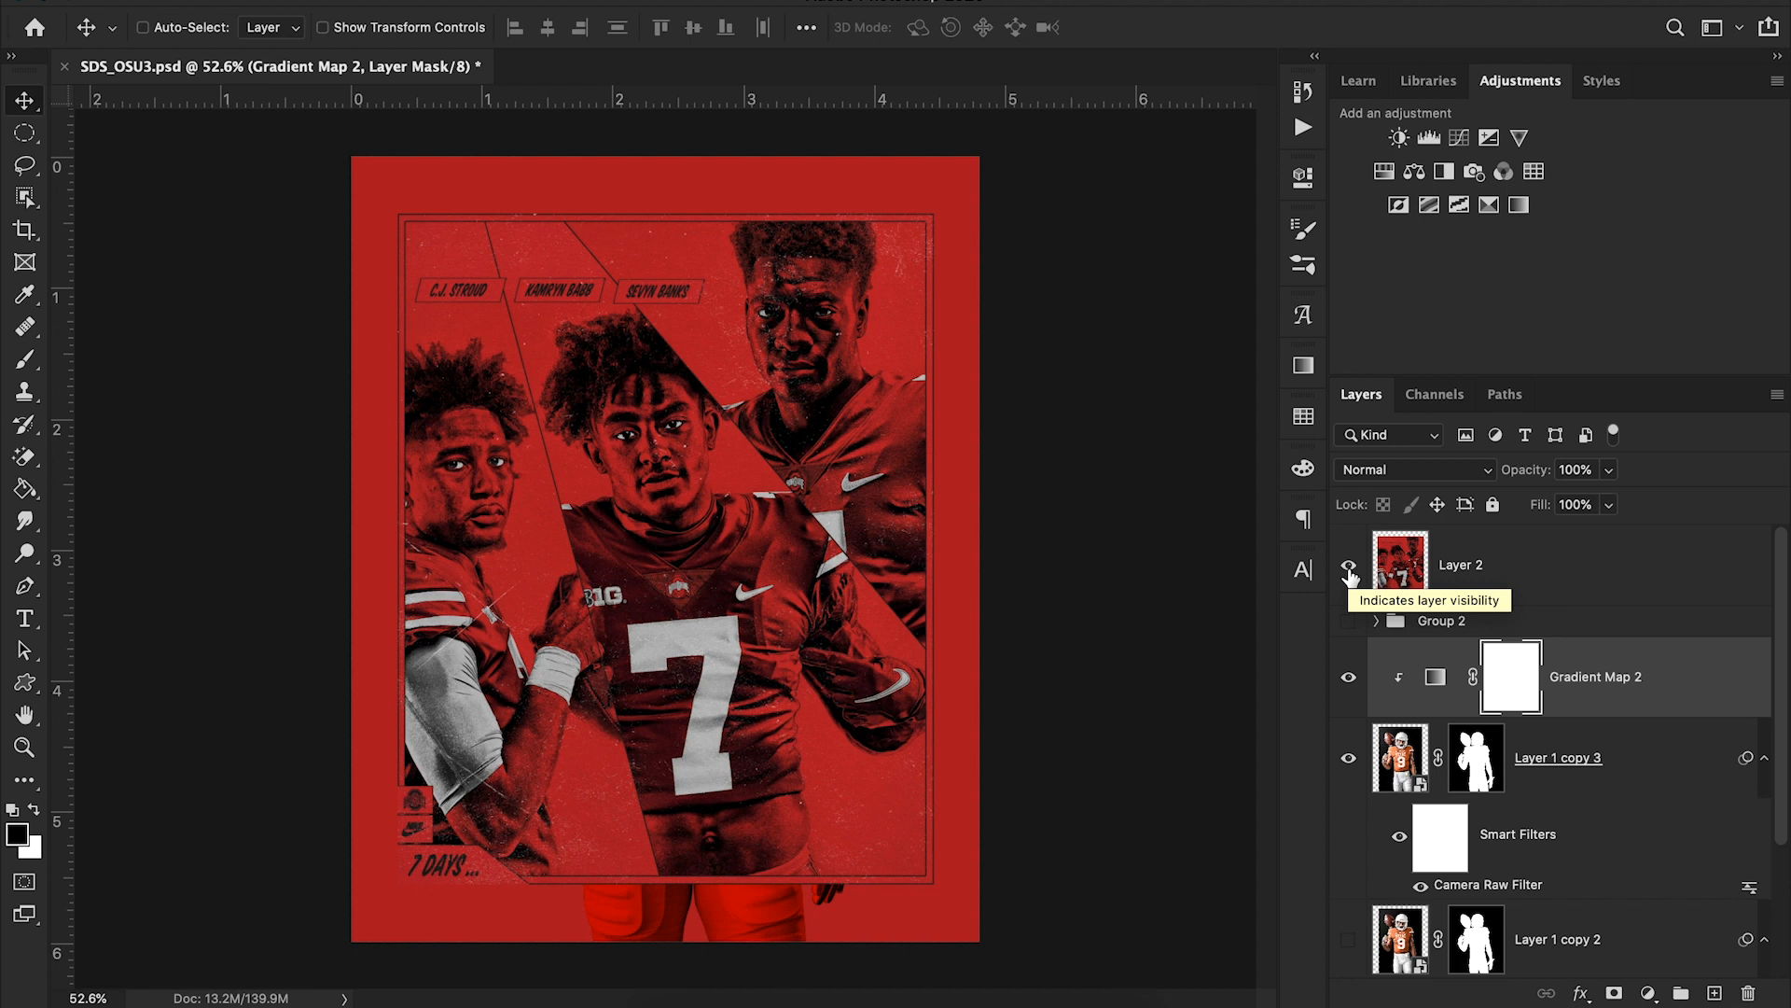
left_click(1348, 568)
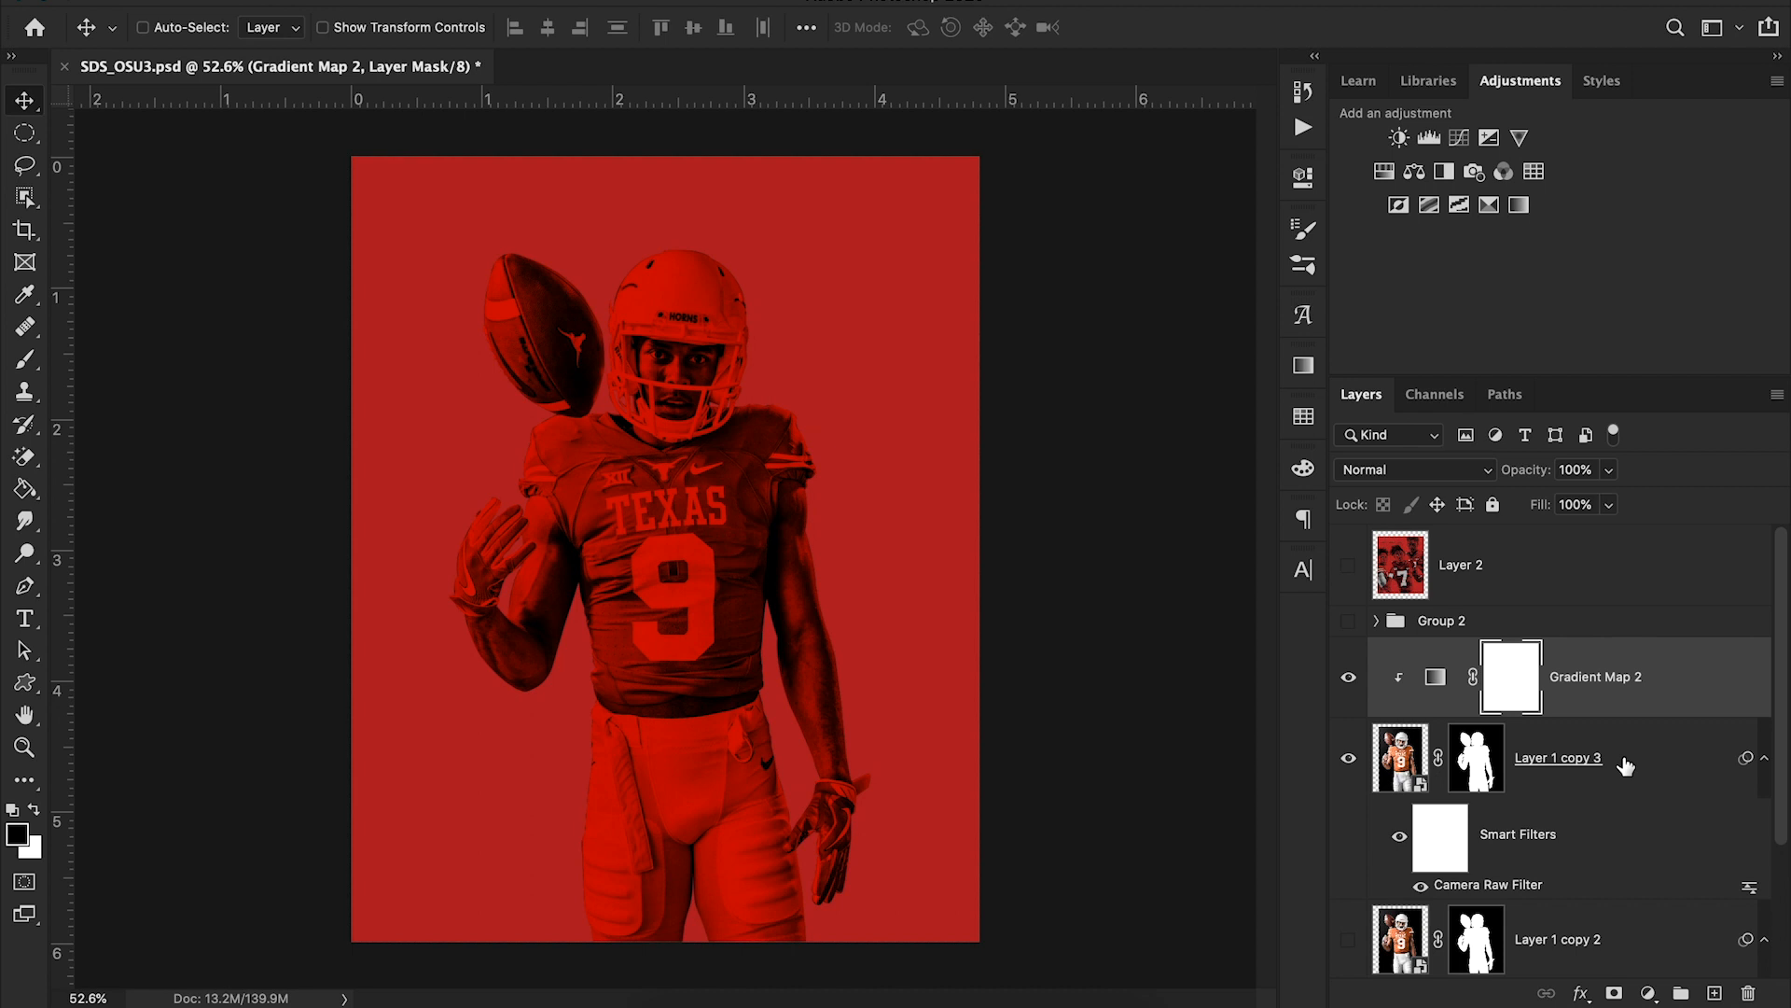
Add a Levels adjustment clipped directly above Layer 1 copy 3 with input levels of 57, 0.81 and 227
left_click(1624, 765)
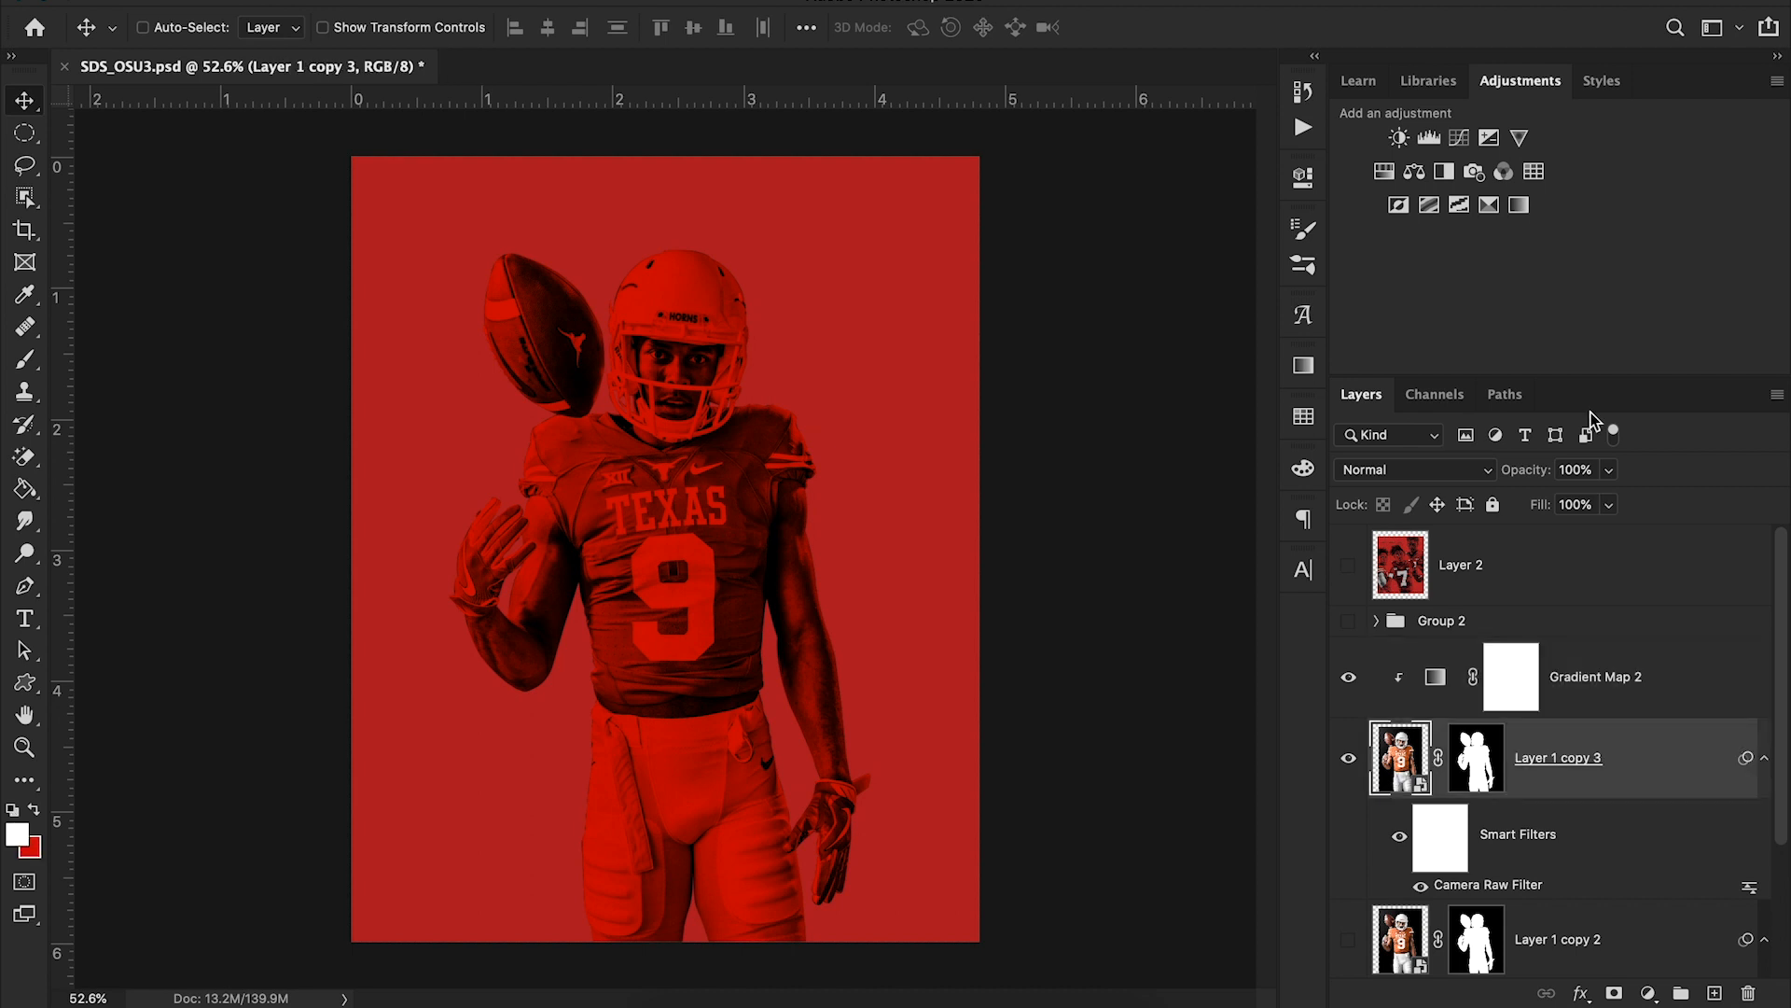
left_click(1429, 138)
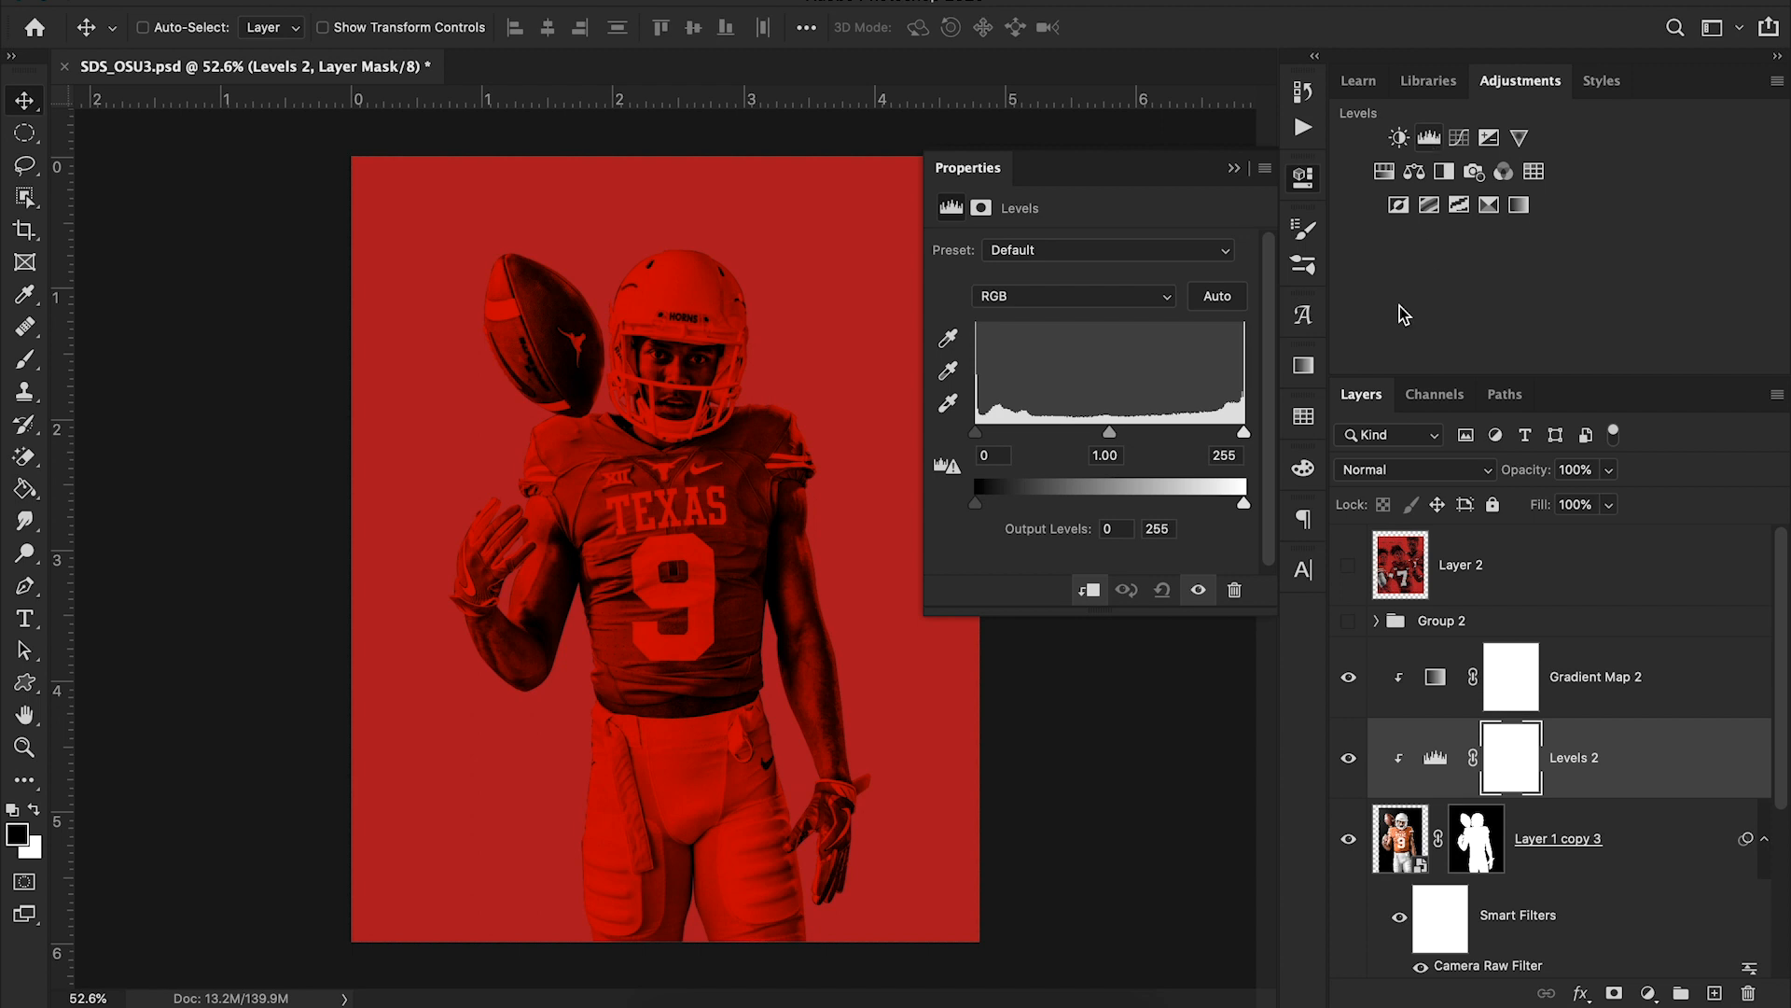
left_click(1227, 455)
type("227")
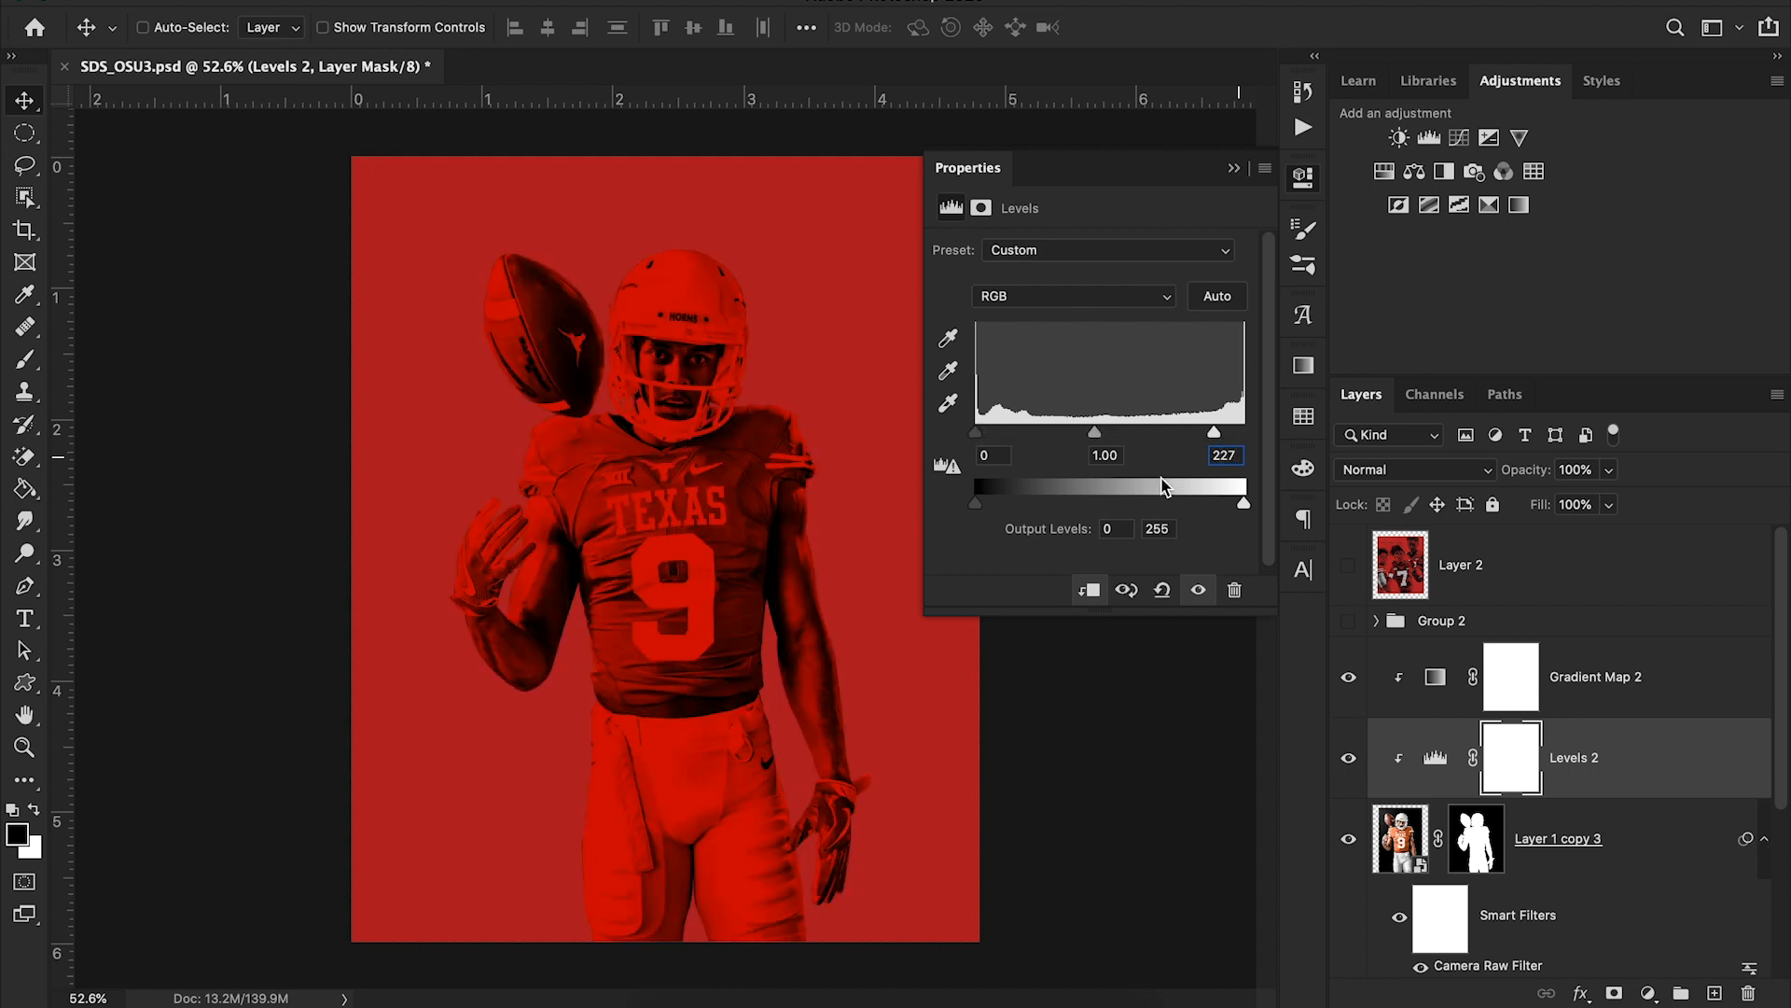
left_click(1111, 454)
type(".81")
left_click(991, 455)
type("57")
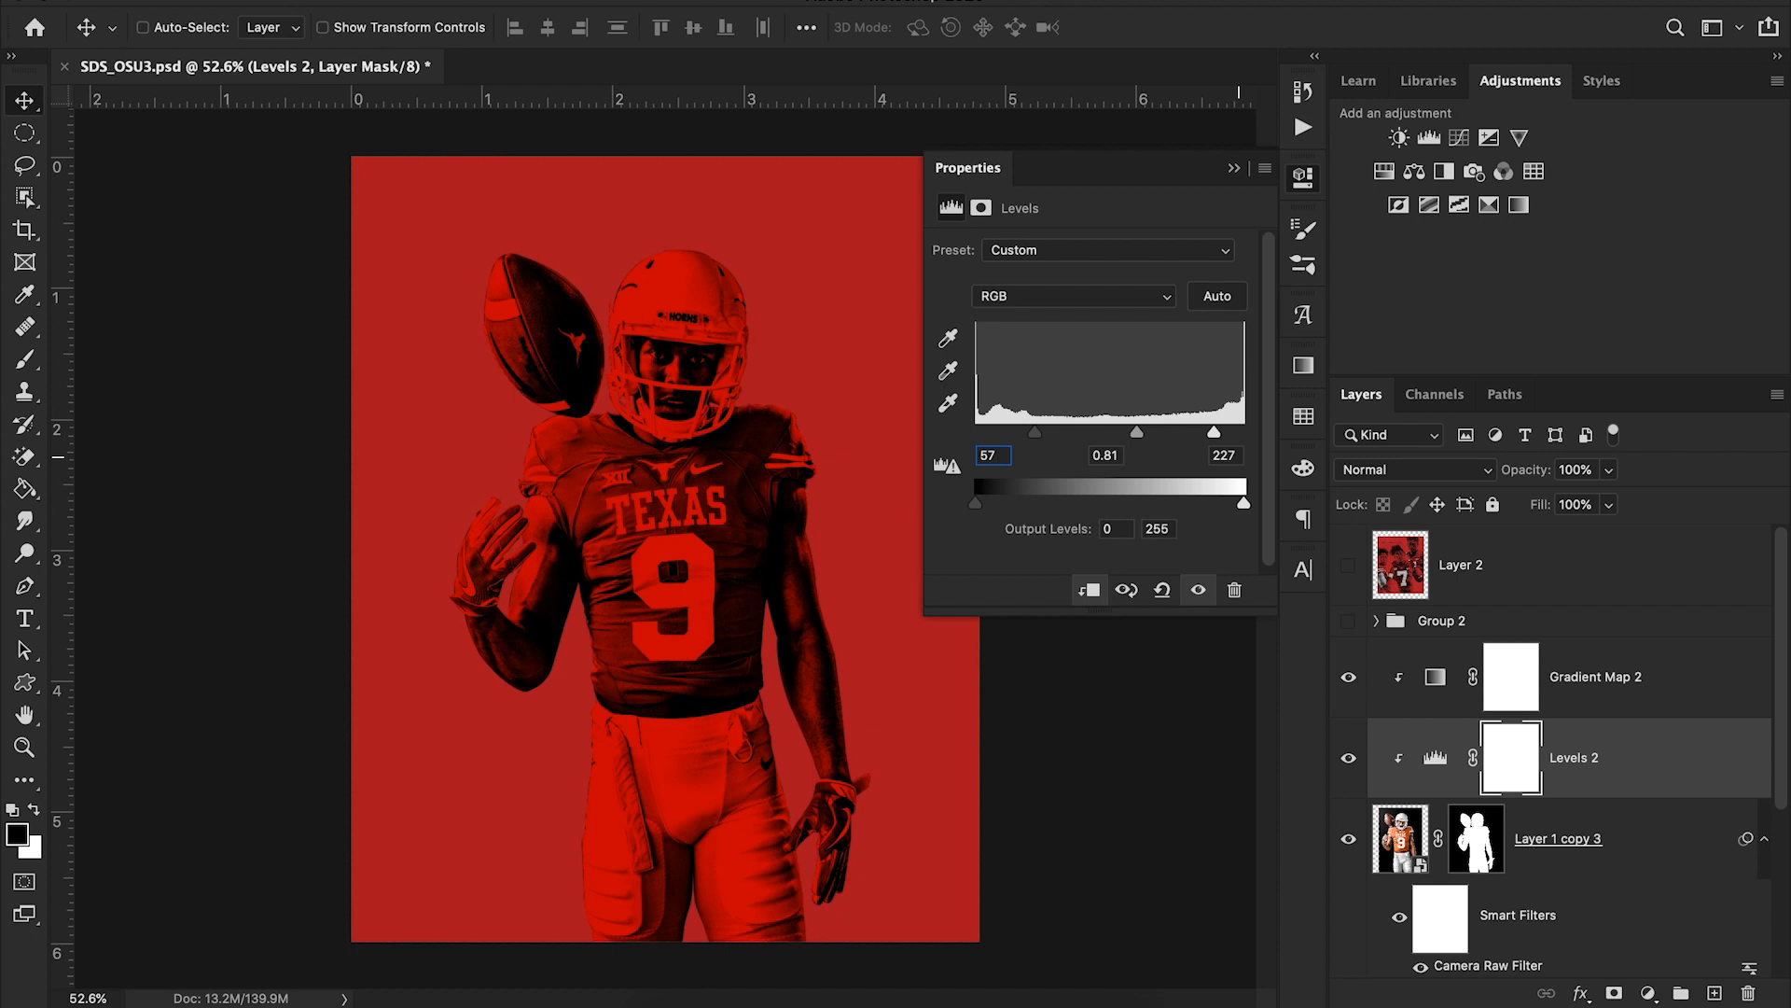
Refine the Levels 2 input values to 18, 0.94 and 222, and compare the player with the adjustment off and on
left_click_drag(1037, 429, 995, 427)
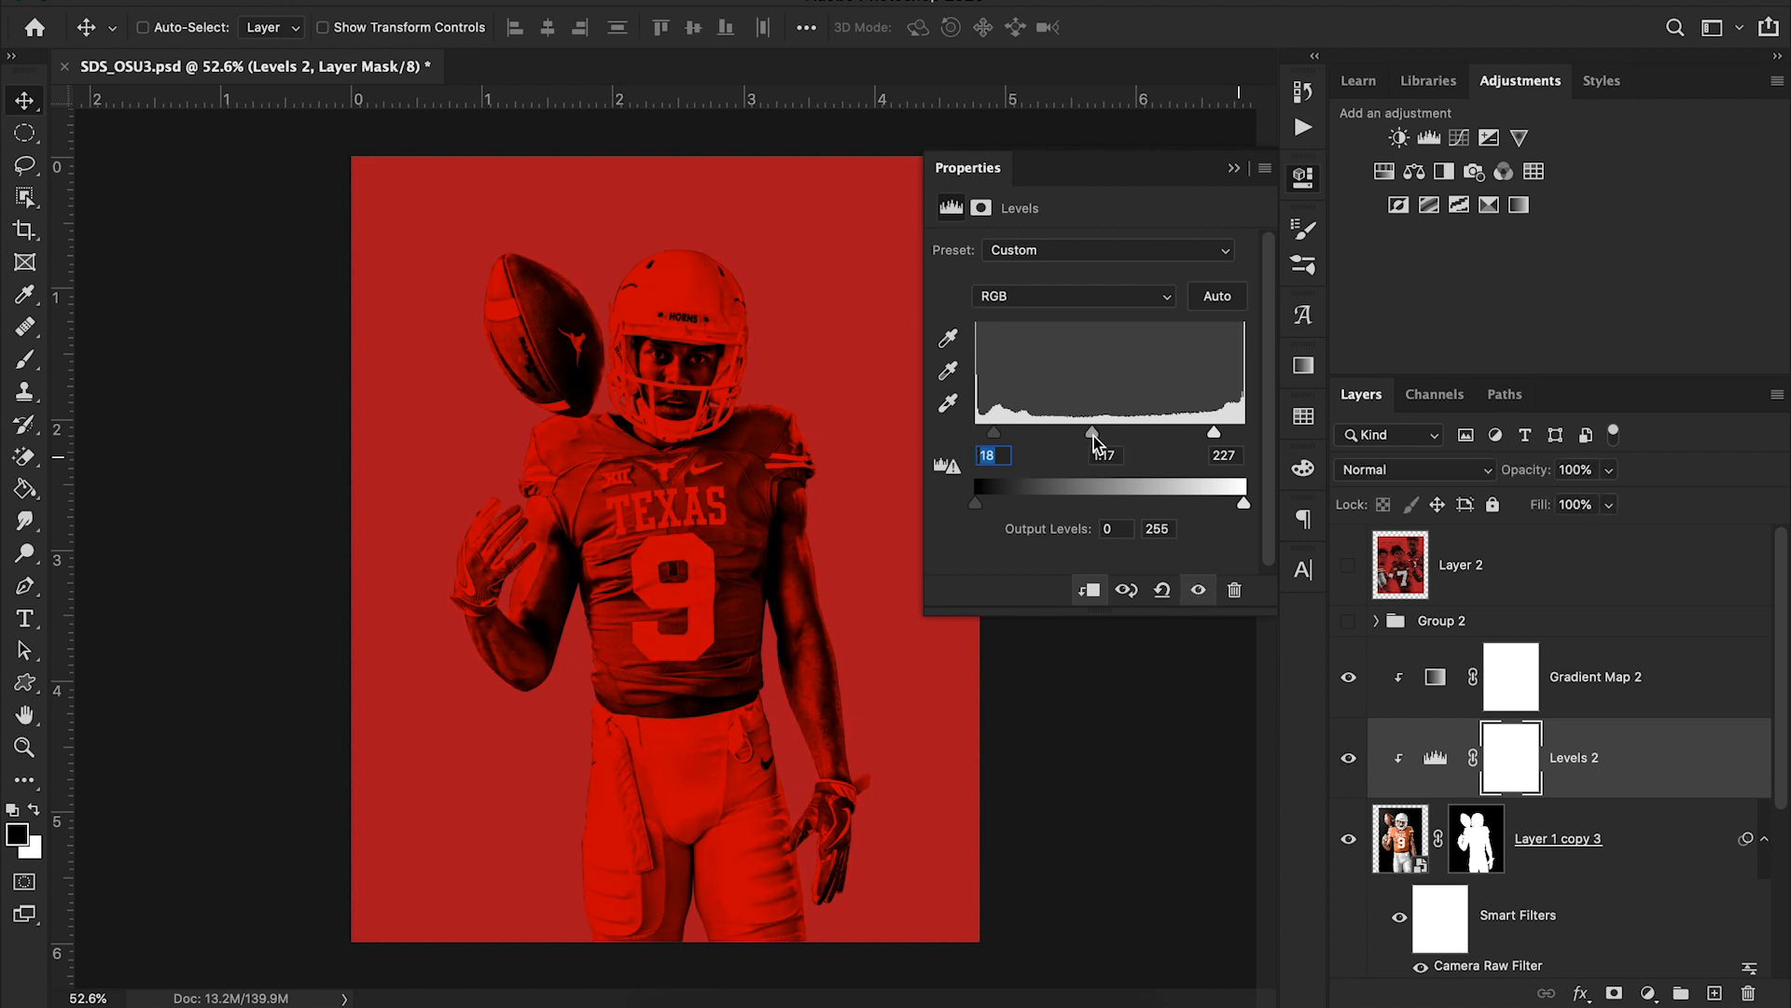
mouse_move(1212, 432)
left_mouse_down()
mouse_move(1194, 431)
mouse_move(1210, 431)
left_mouse_up()
left_click_drag(1096, 432, 1103, 432)
left_click(1199, 590)
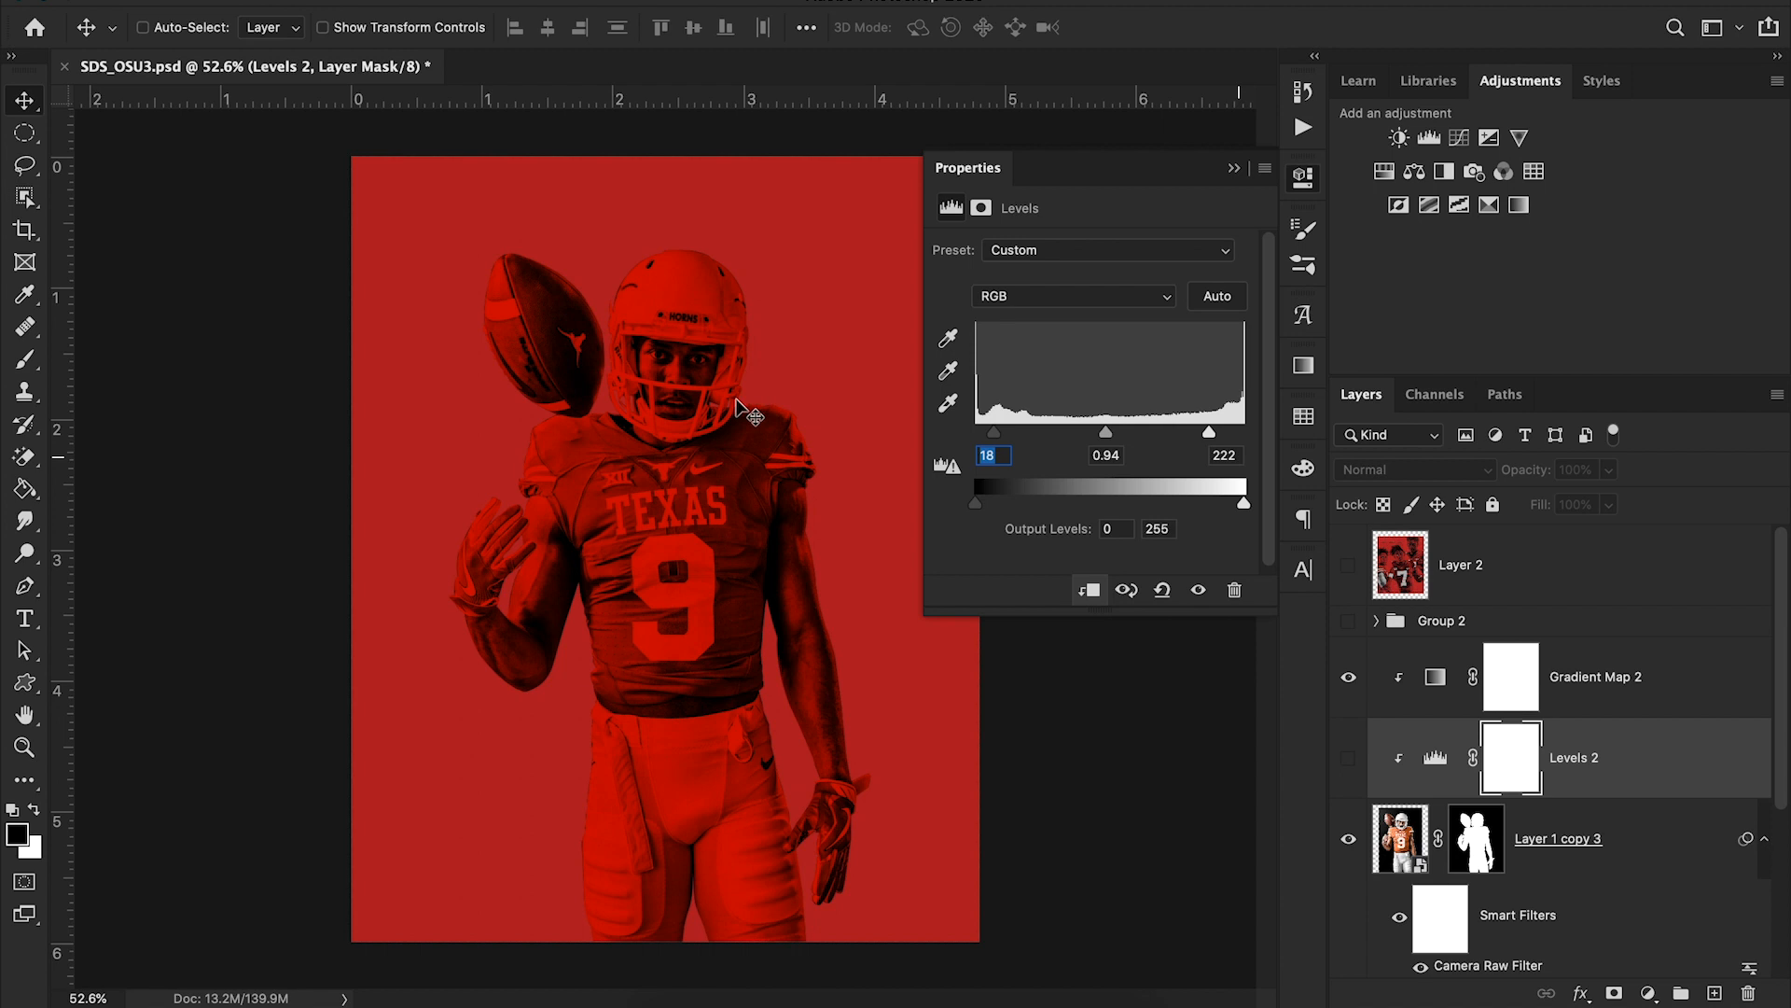
left_click(1200, 591)
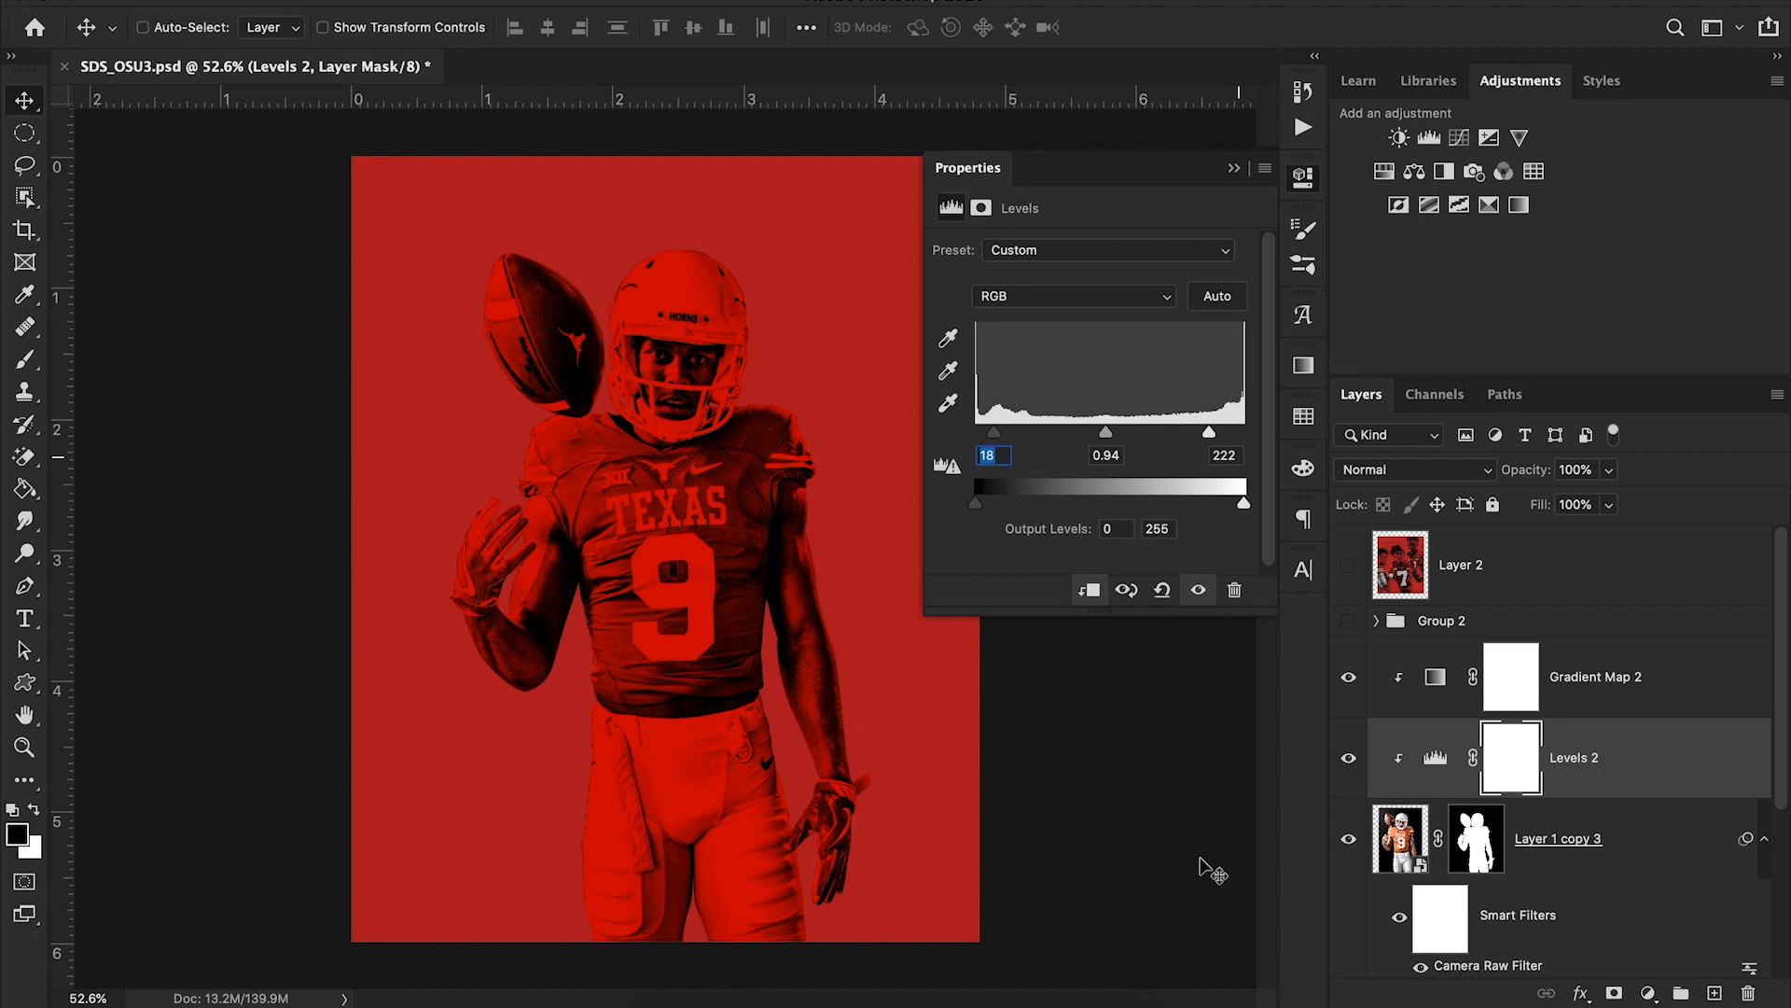
left_click(1235, 172)
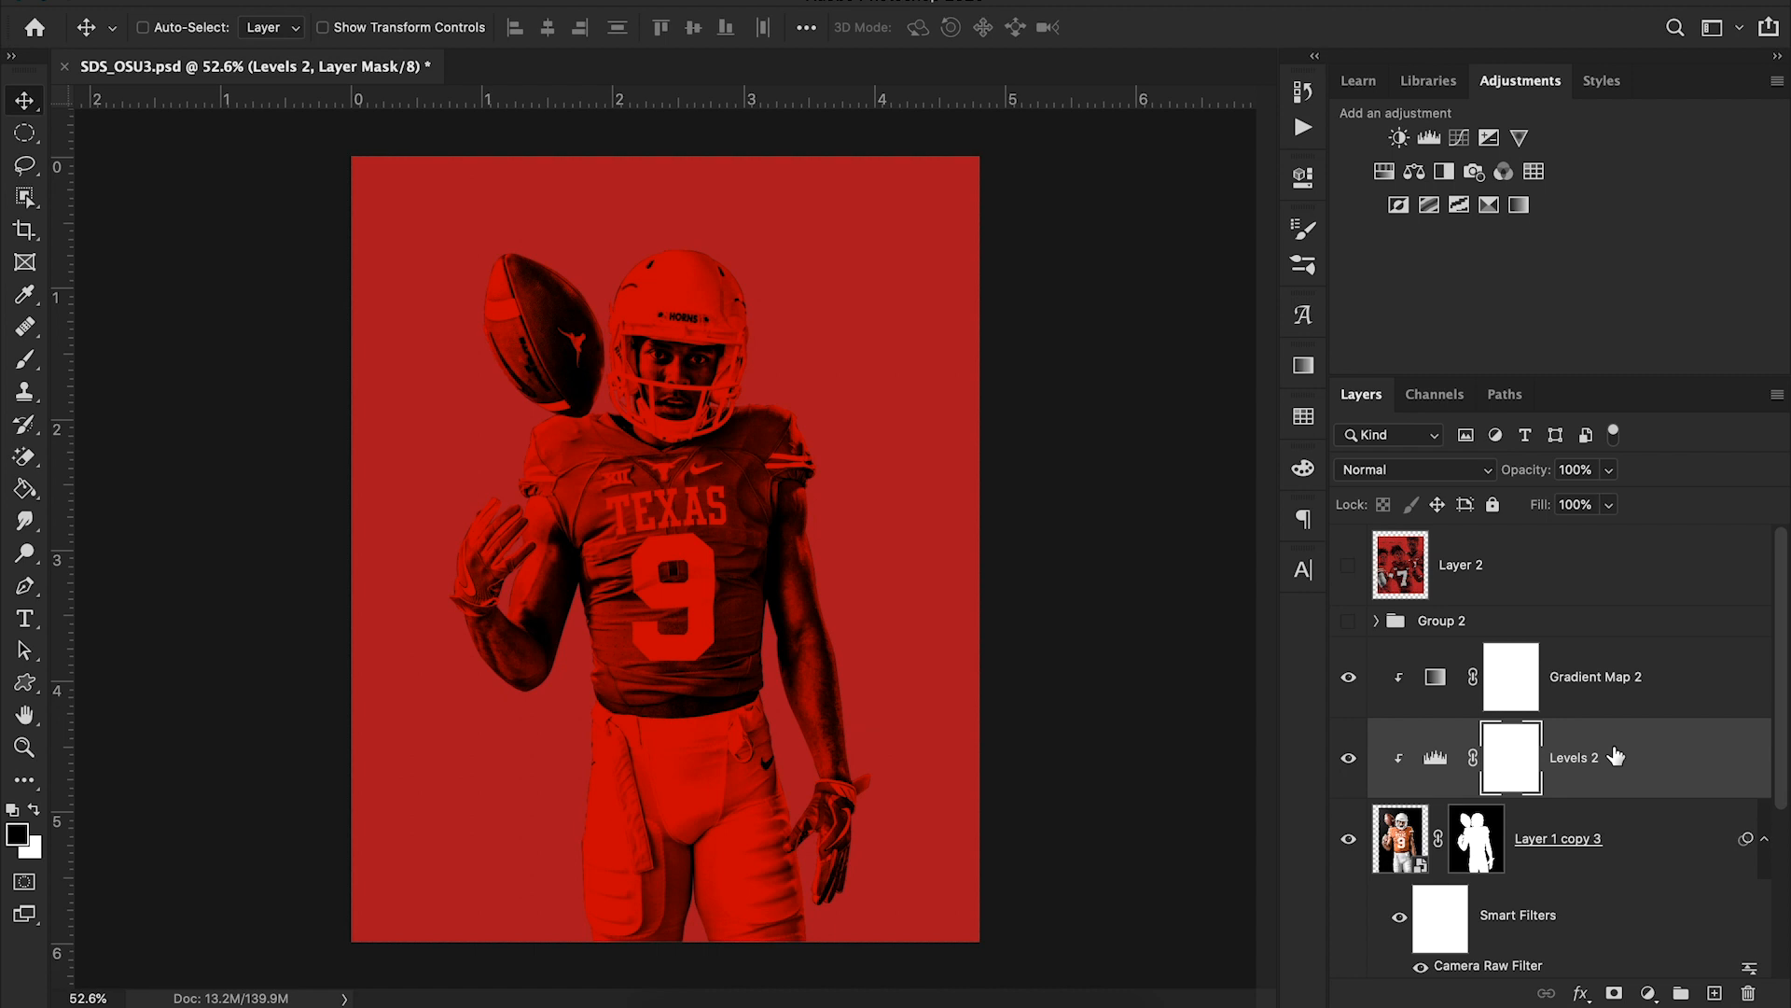
Add a Posterize adjustment clipped directly above Layer 1 copy 3 and set it to 19 levels
left_click(1625, 819)
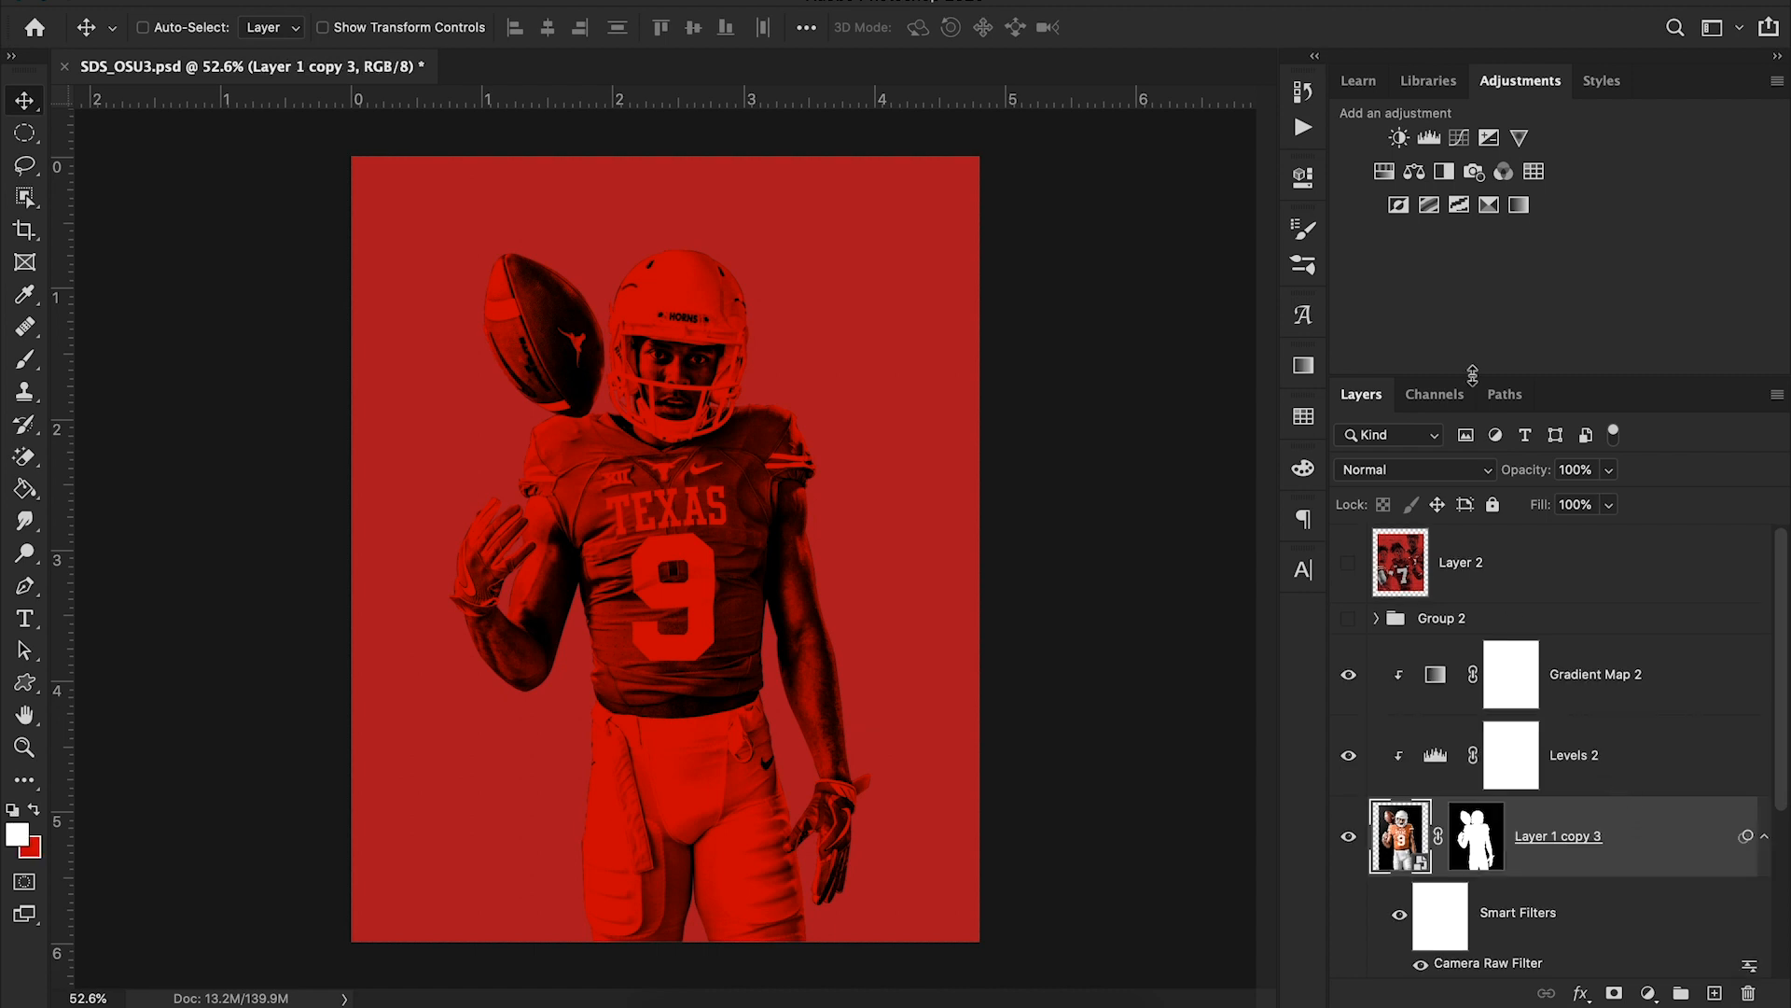
left_click(1433, 217)
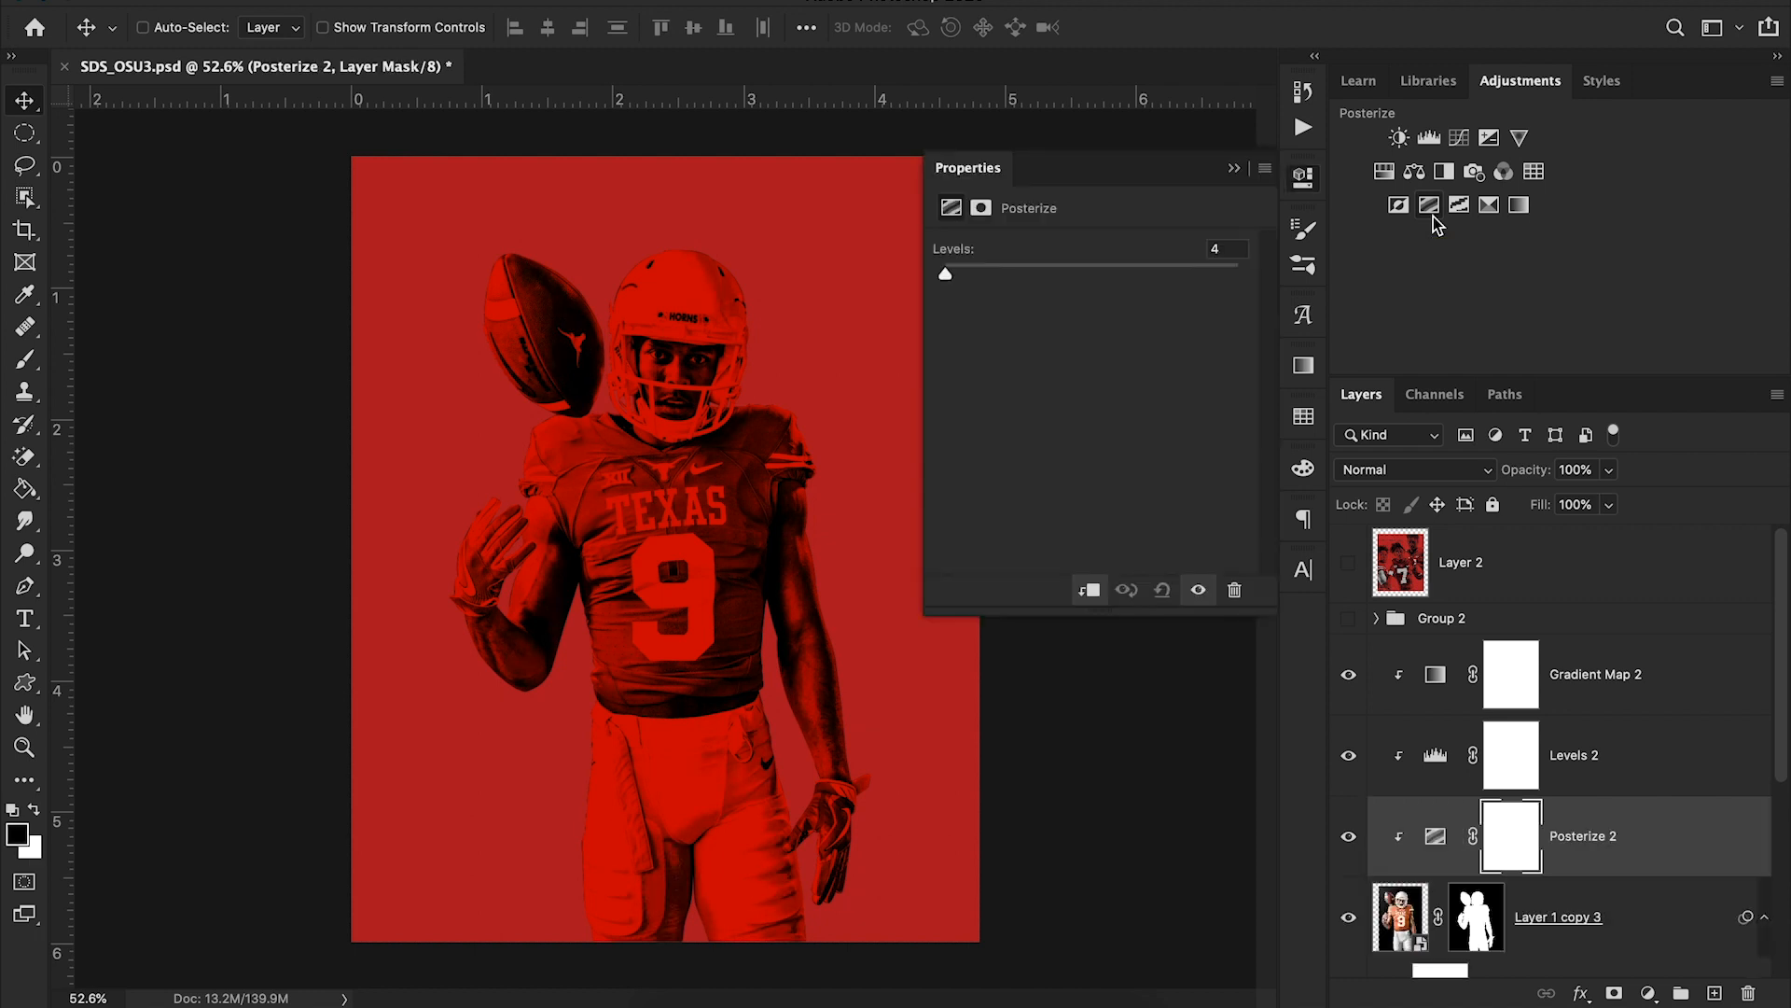
left_click(1209, 250)
type("18")
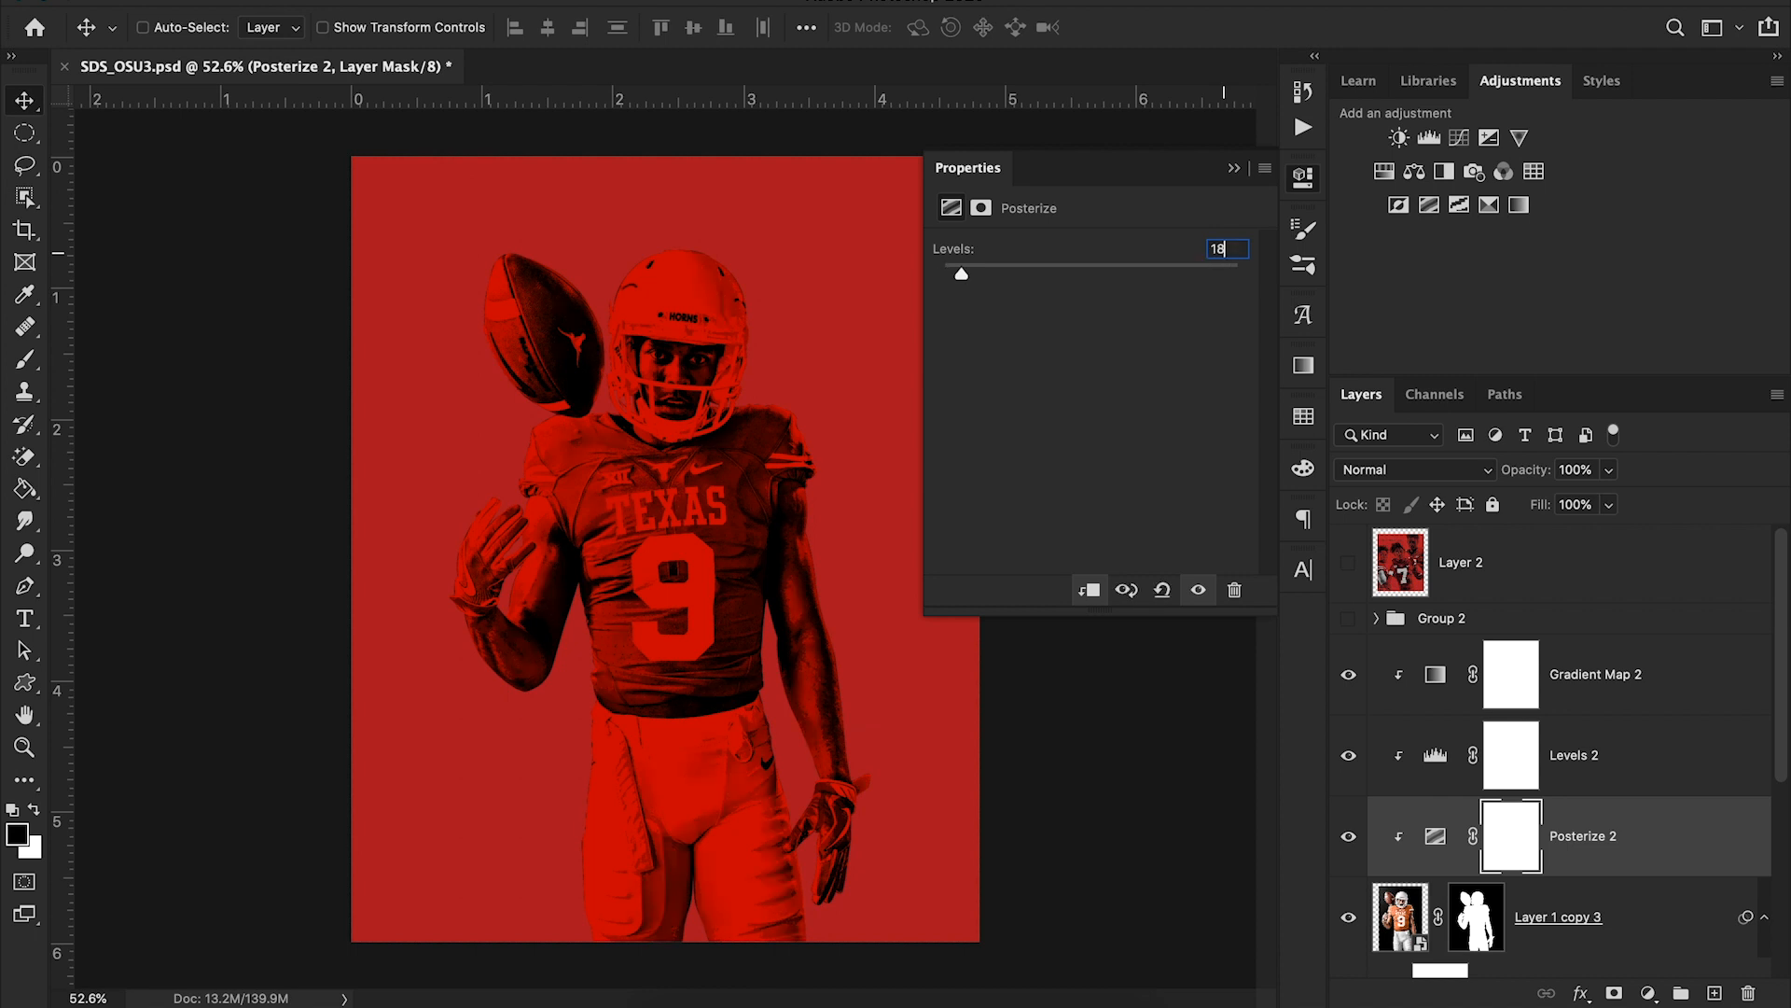
key("BackSpace")
type("9")
Compare the player repeatedly with the Posterize 2 adjustment off and on, leaving it enabled
left_click(1197, 591)
left_click(1197, 592)
left_click(1196, 591)
left_click(1197, 592)
left_click(1197, 598)
left_click(1197, 597)
left_click(1196, 604)
left_click(1197, 606)
left_click(1232, 171)
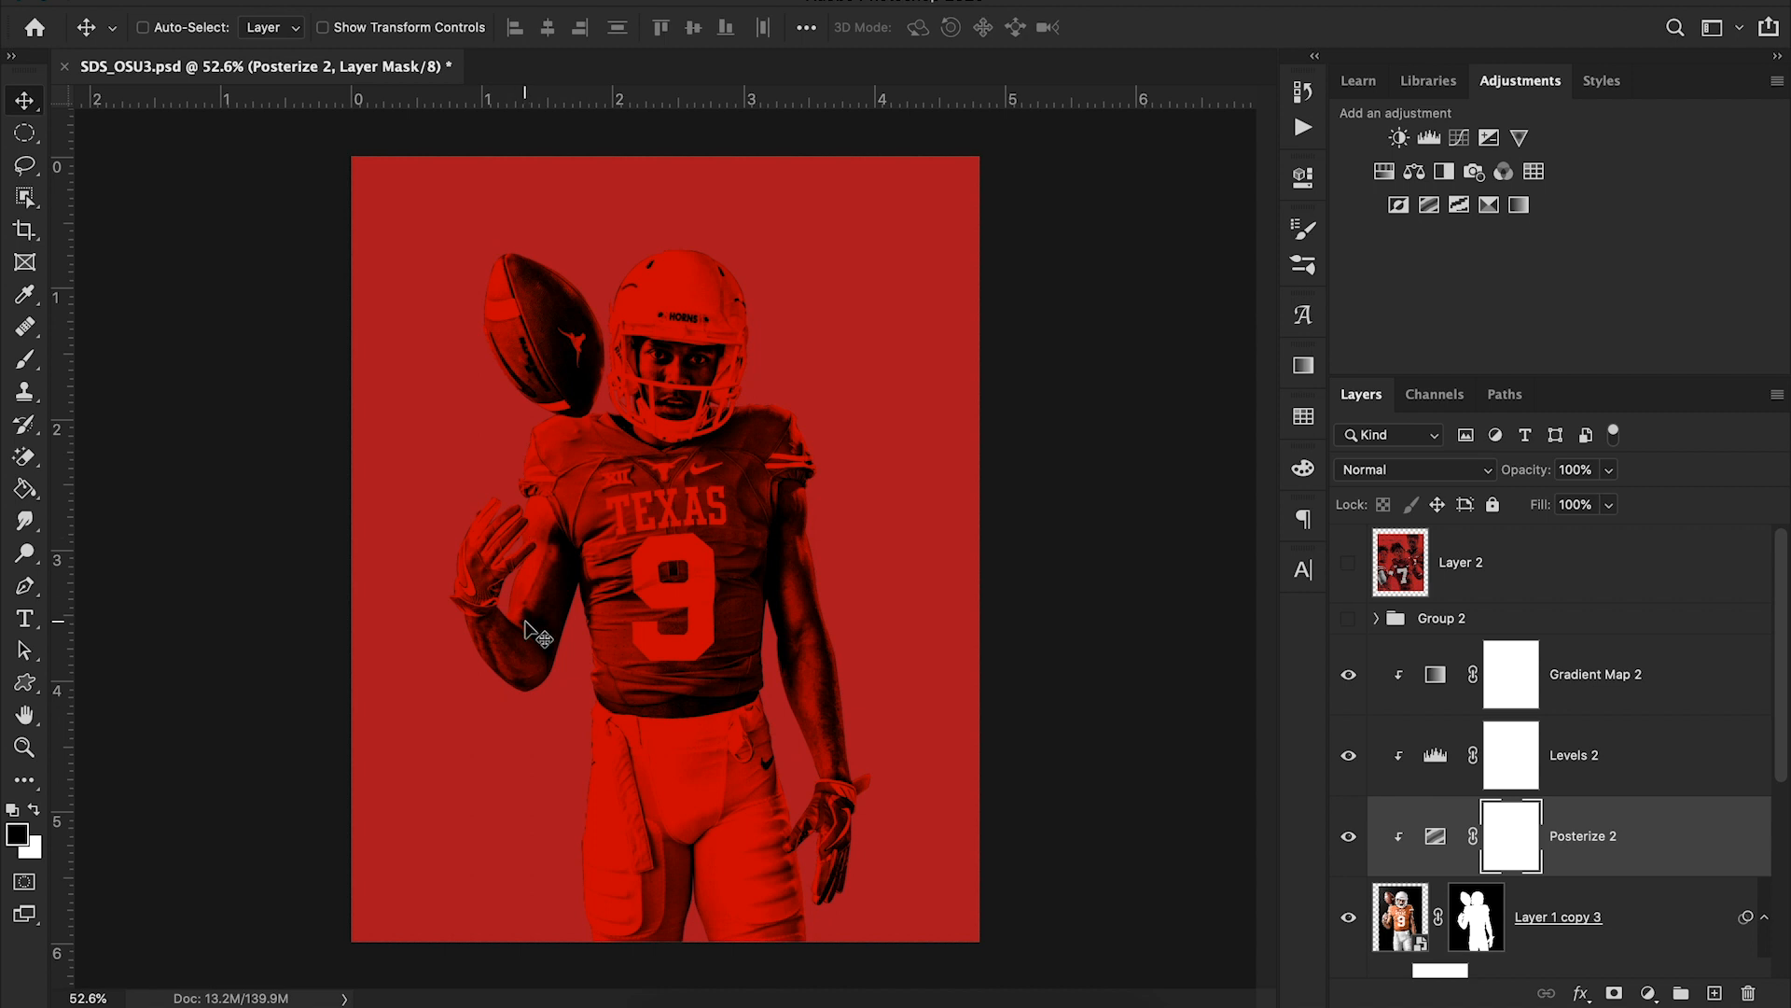
Add a clipped Black & White adjustment directly above Layer 1 copy 3 with Reds 14 and Yellows 175, and fine-tune the Yellows slightly lower
left_click(1620, 936)
left_click(1444, 172)
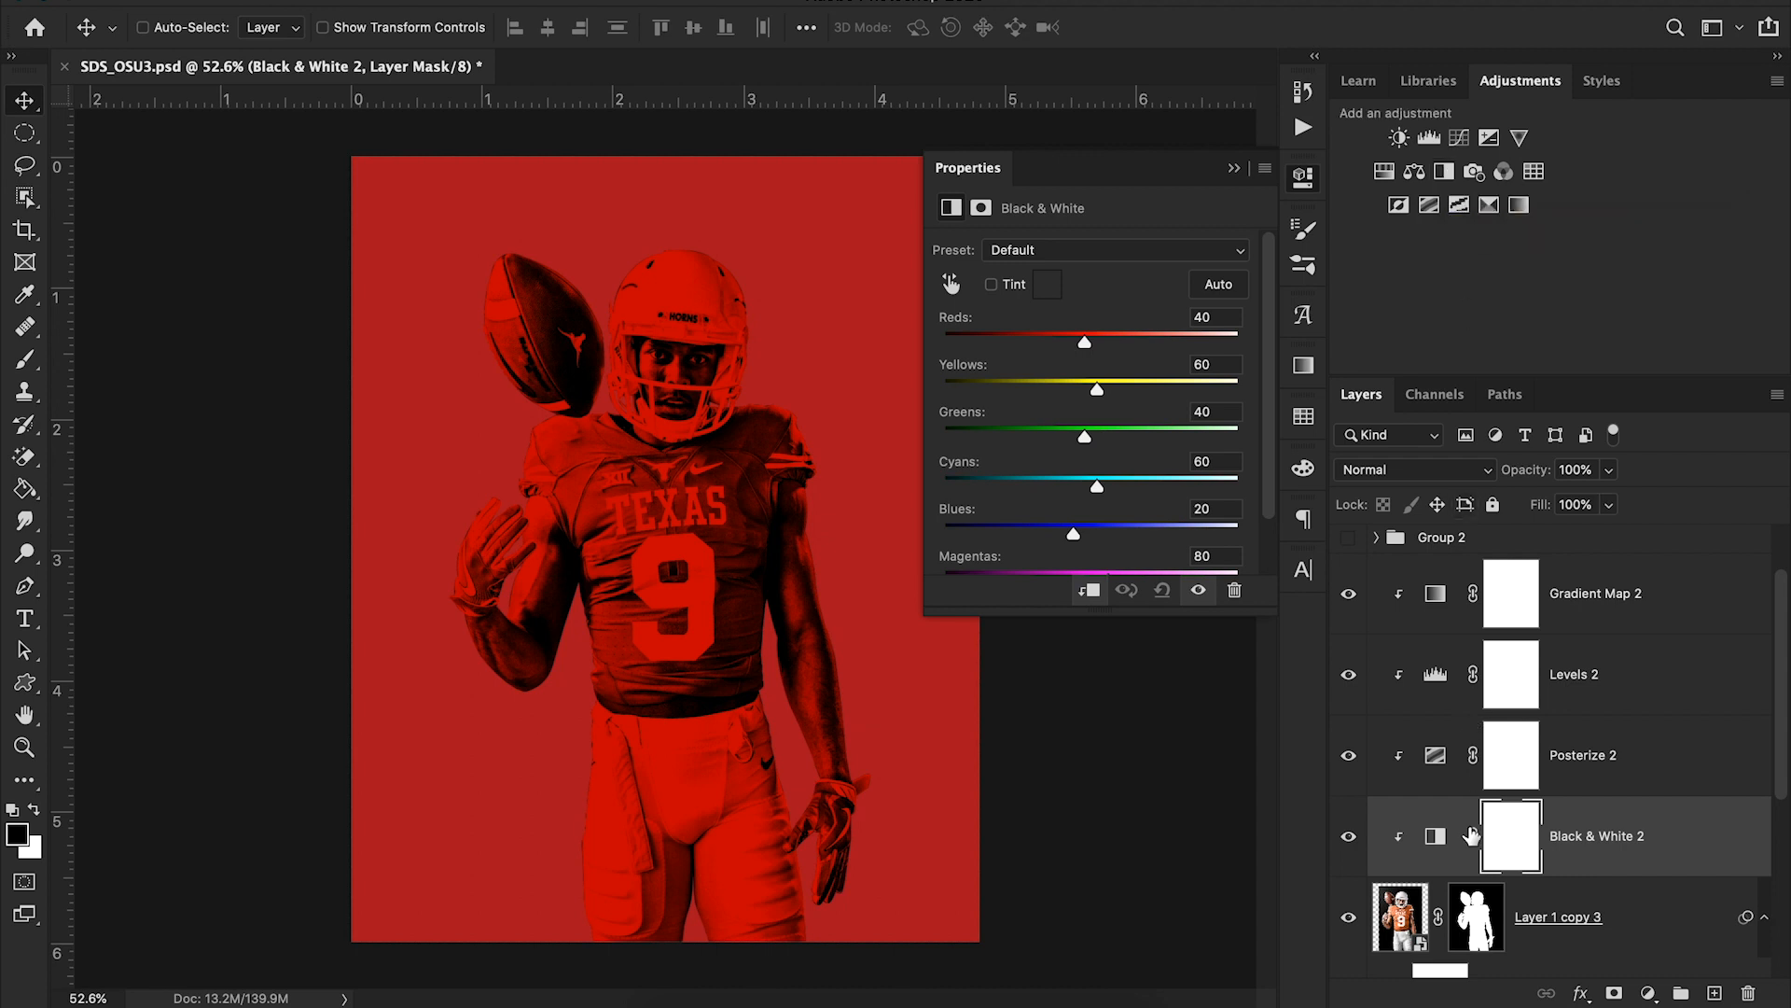
left_click(1215, 315)
type("14")
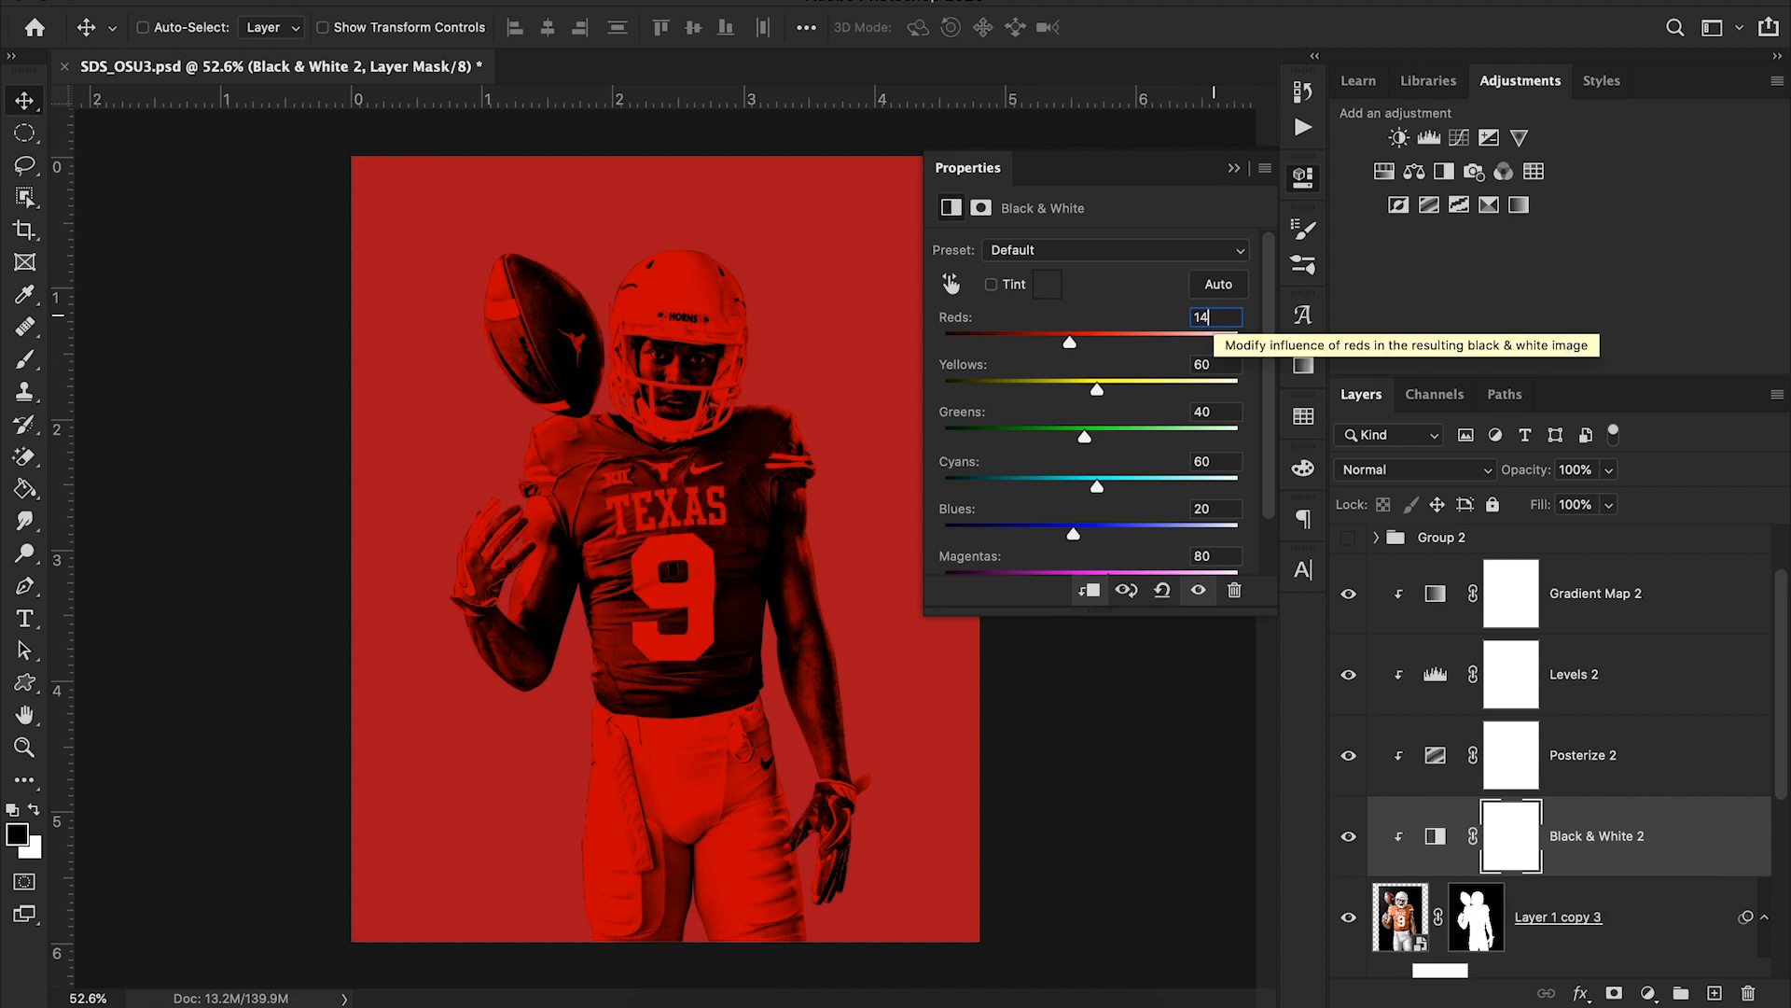
left_click(1215, 363)
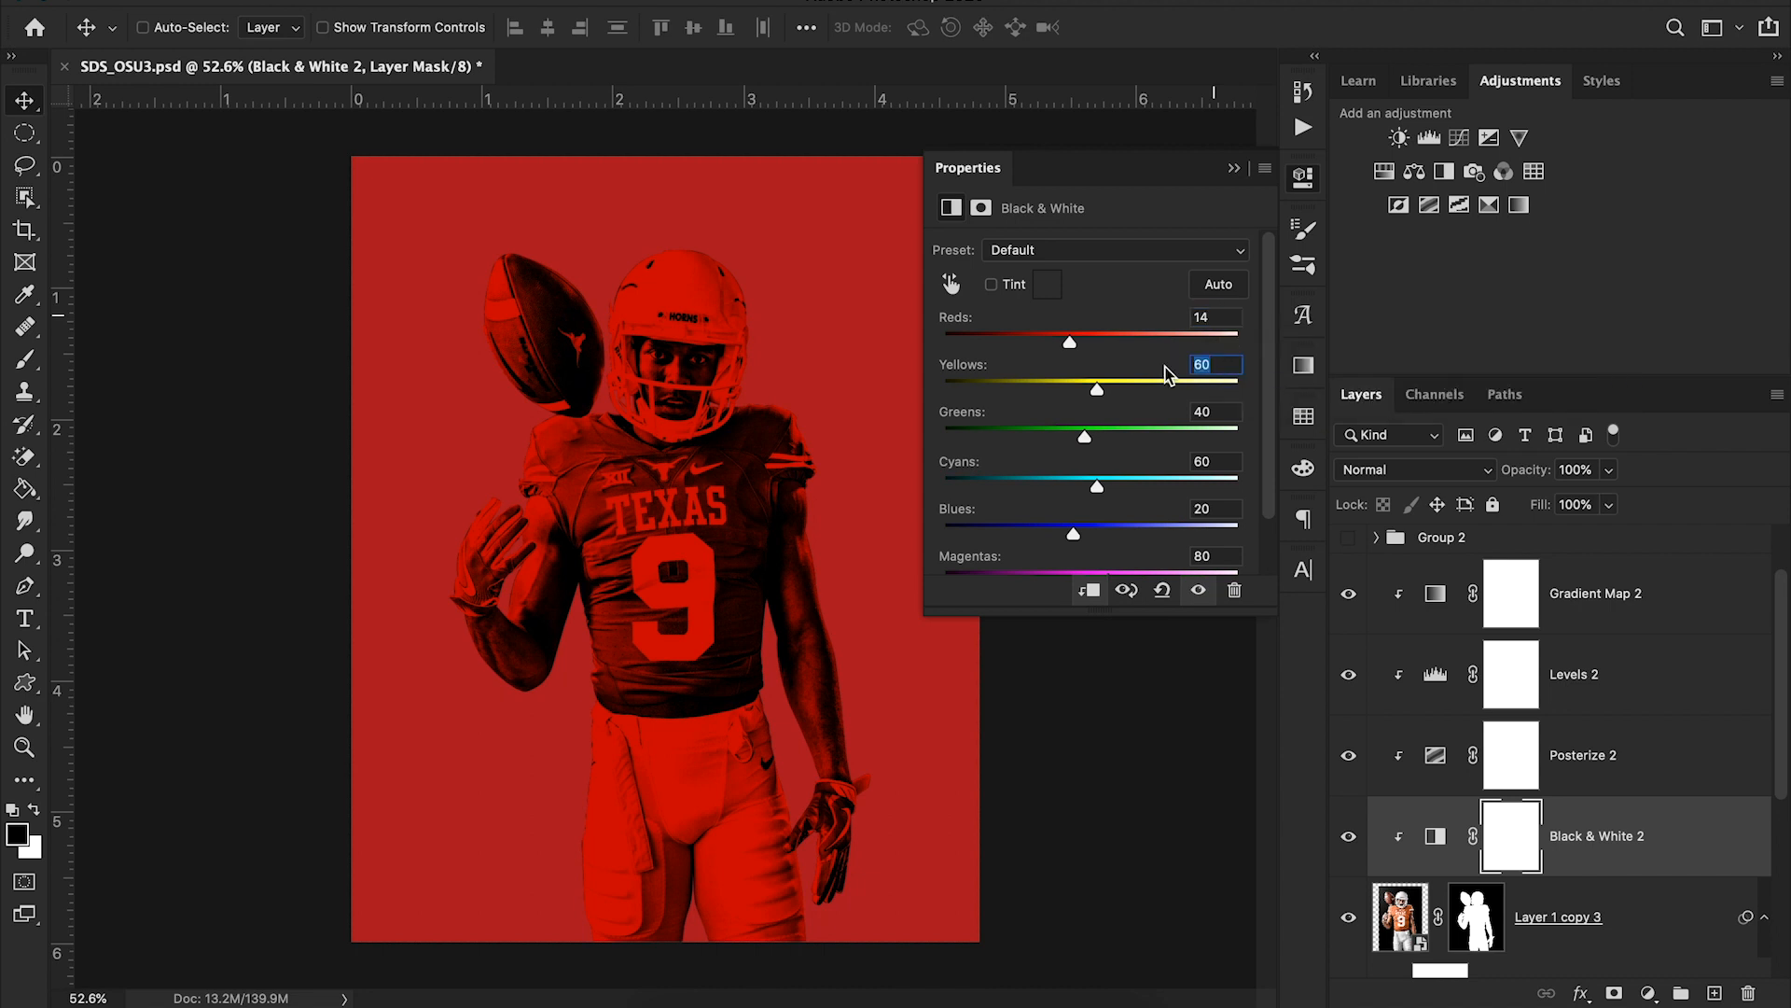
type("175")
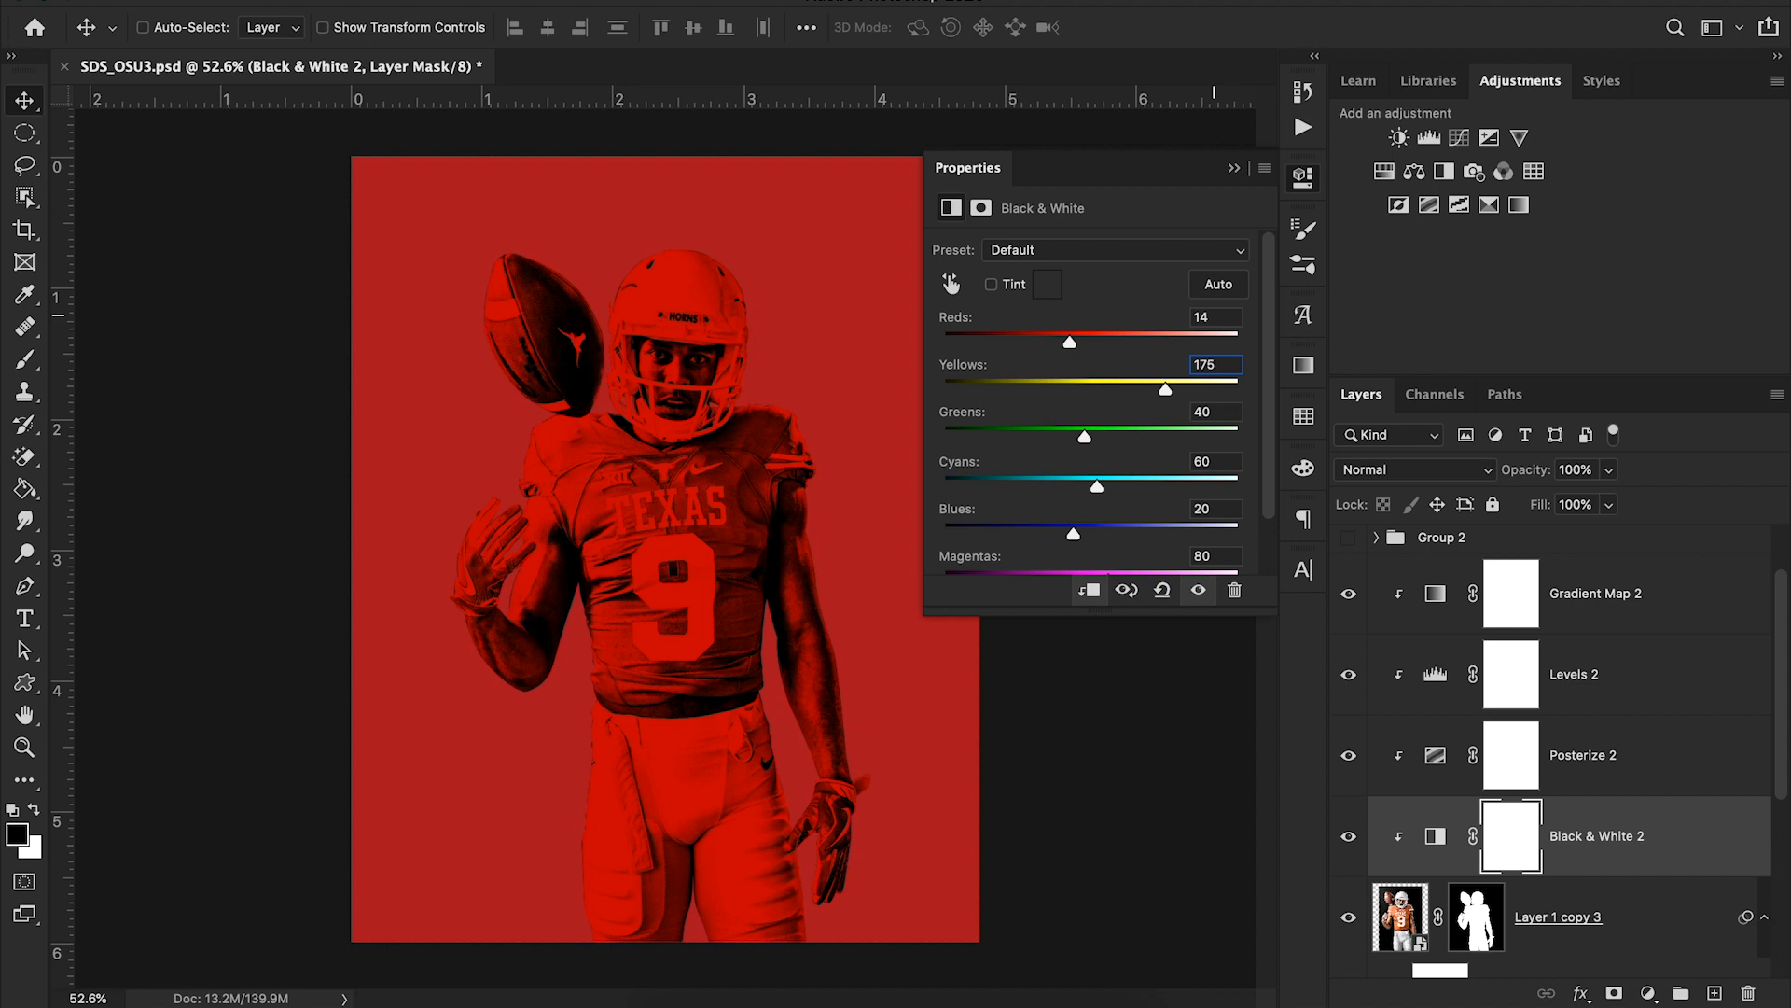
left_click_drag(1154, 385, 1150, 384)
mouse_move(1271, 402)
left_mouse_down()
mouse_move(1265, 519)
mouse_move(1264, 429)
left_mouse_up()
left_click(1233, 169)
Compare the player with the Layer 2 reference poster and review the layer stack down to Color Fill 1
scroll(1373, 723, "up", 2)
left_click(1348, 567)
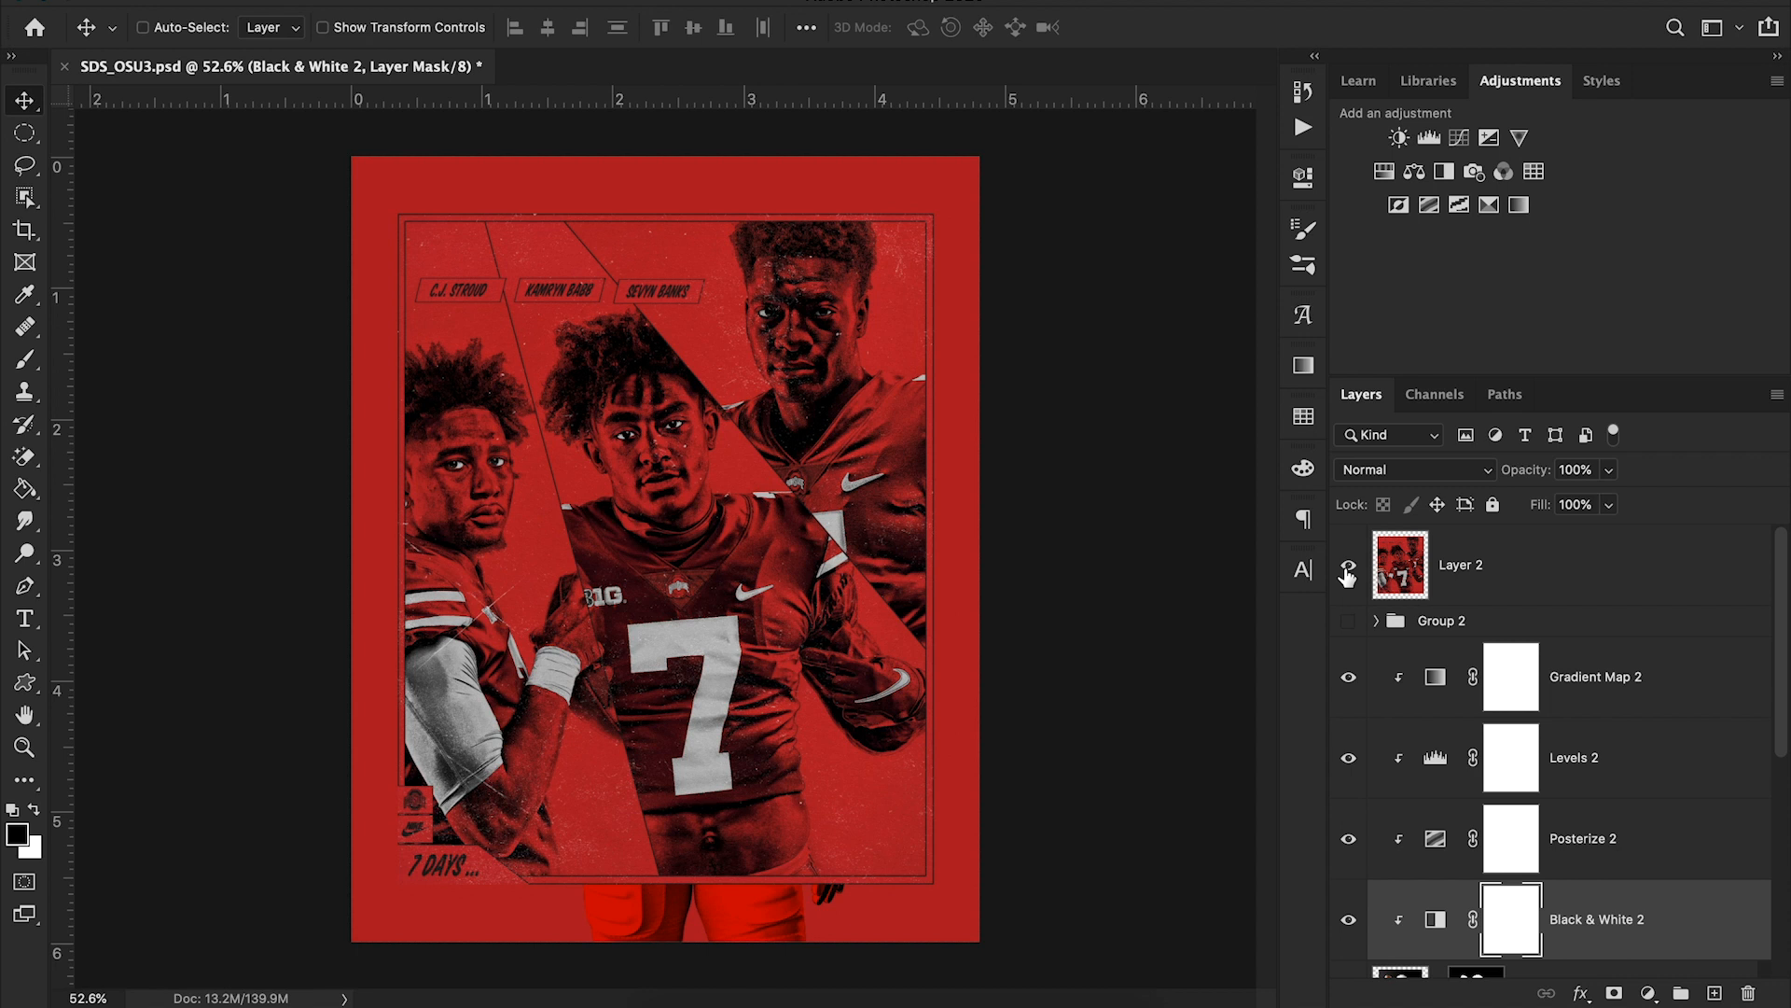
left_click(1348, 571)
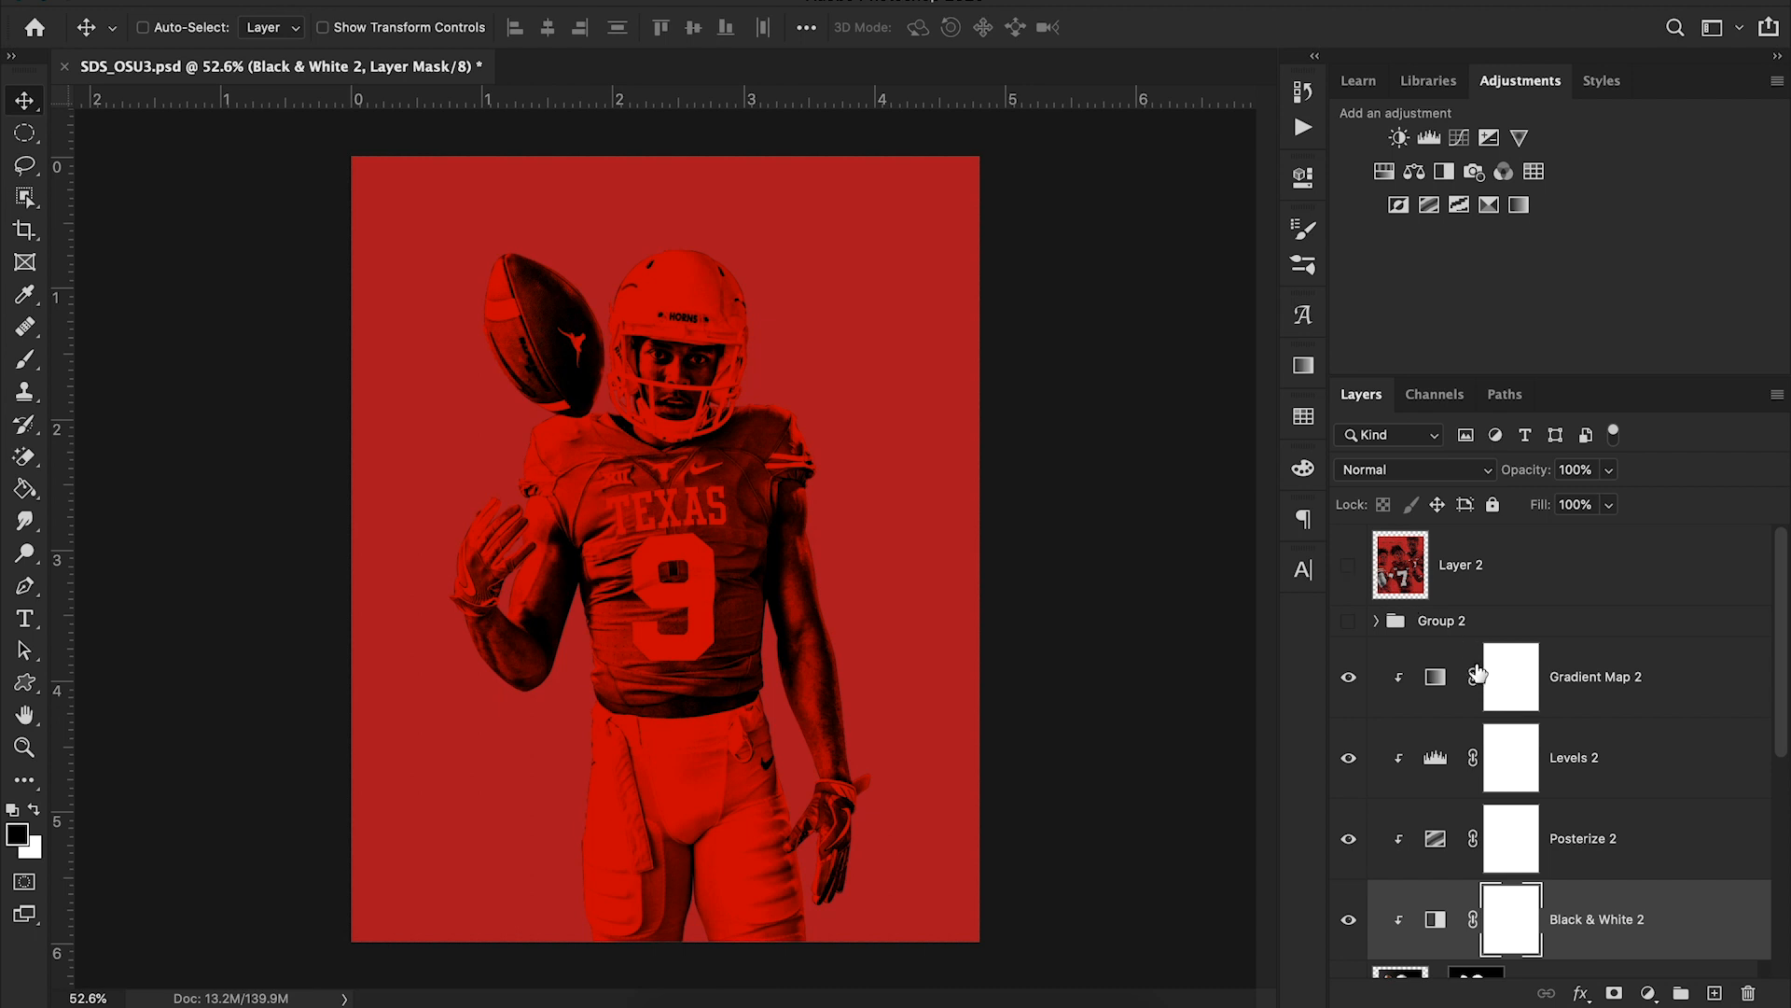
scroll(1551, 787, "down", 2)
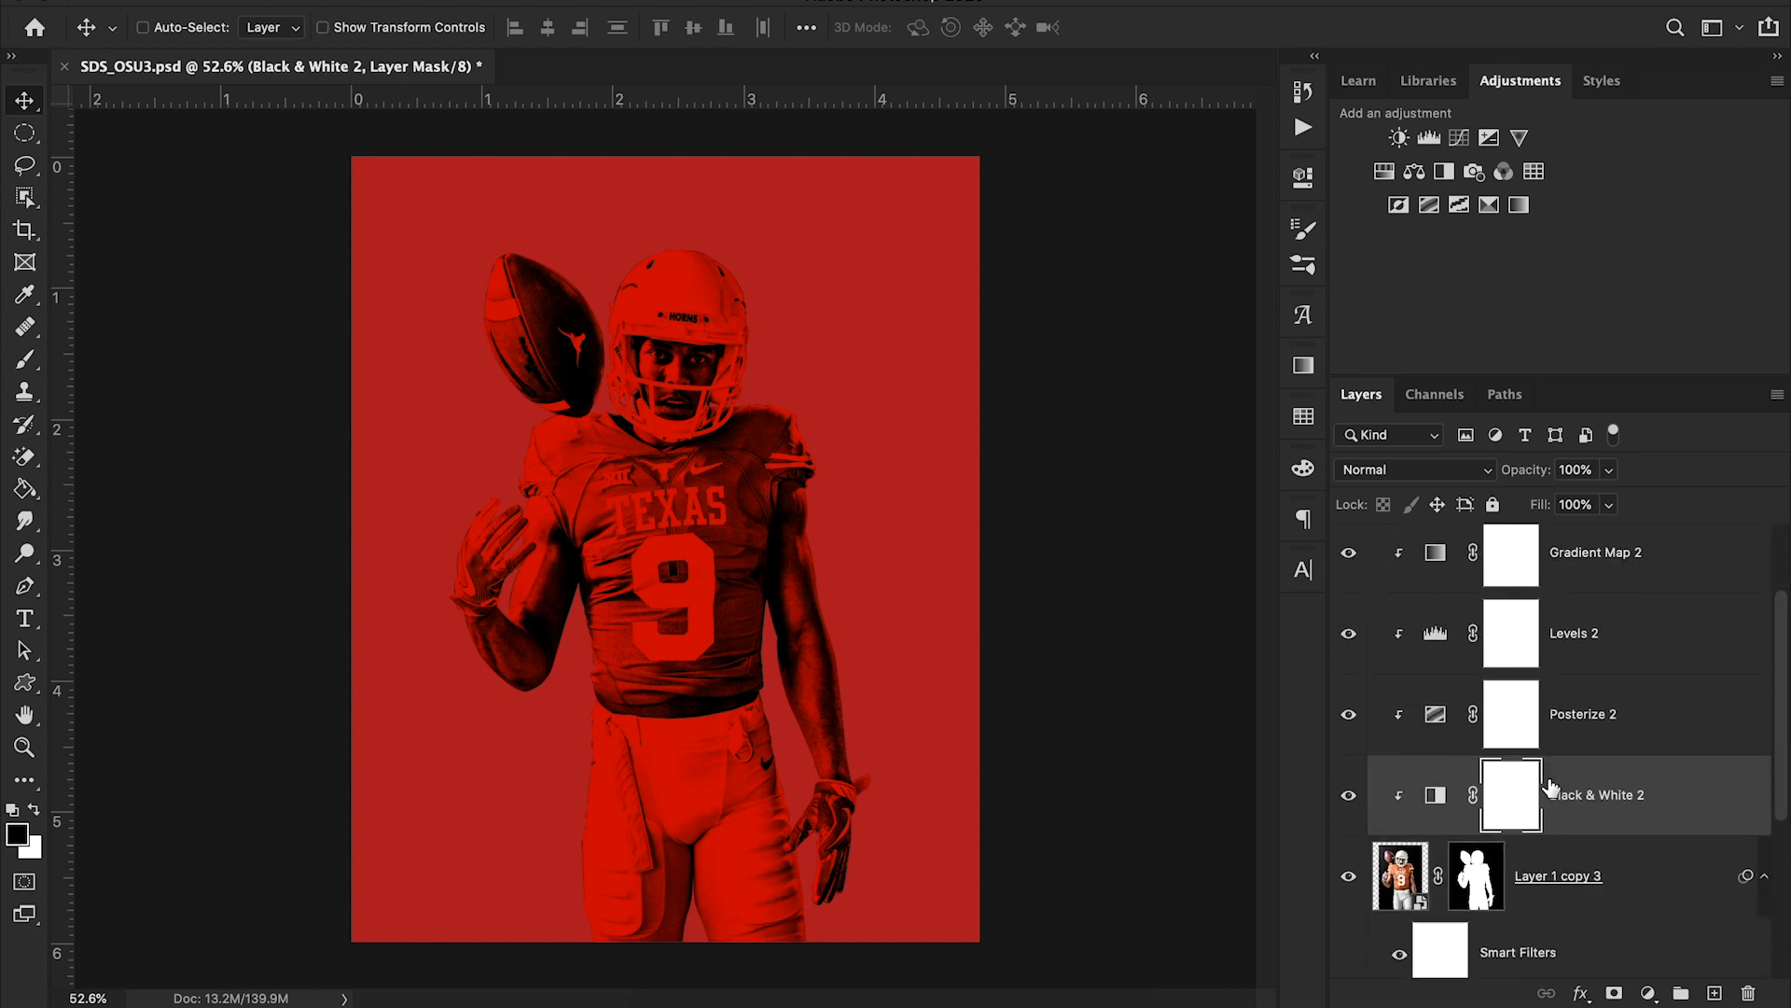
scroll(1550, 786, "down", 2)
scroll(1549, 798, "down", 3)
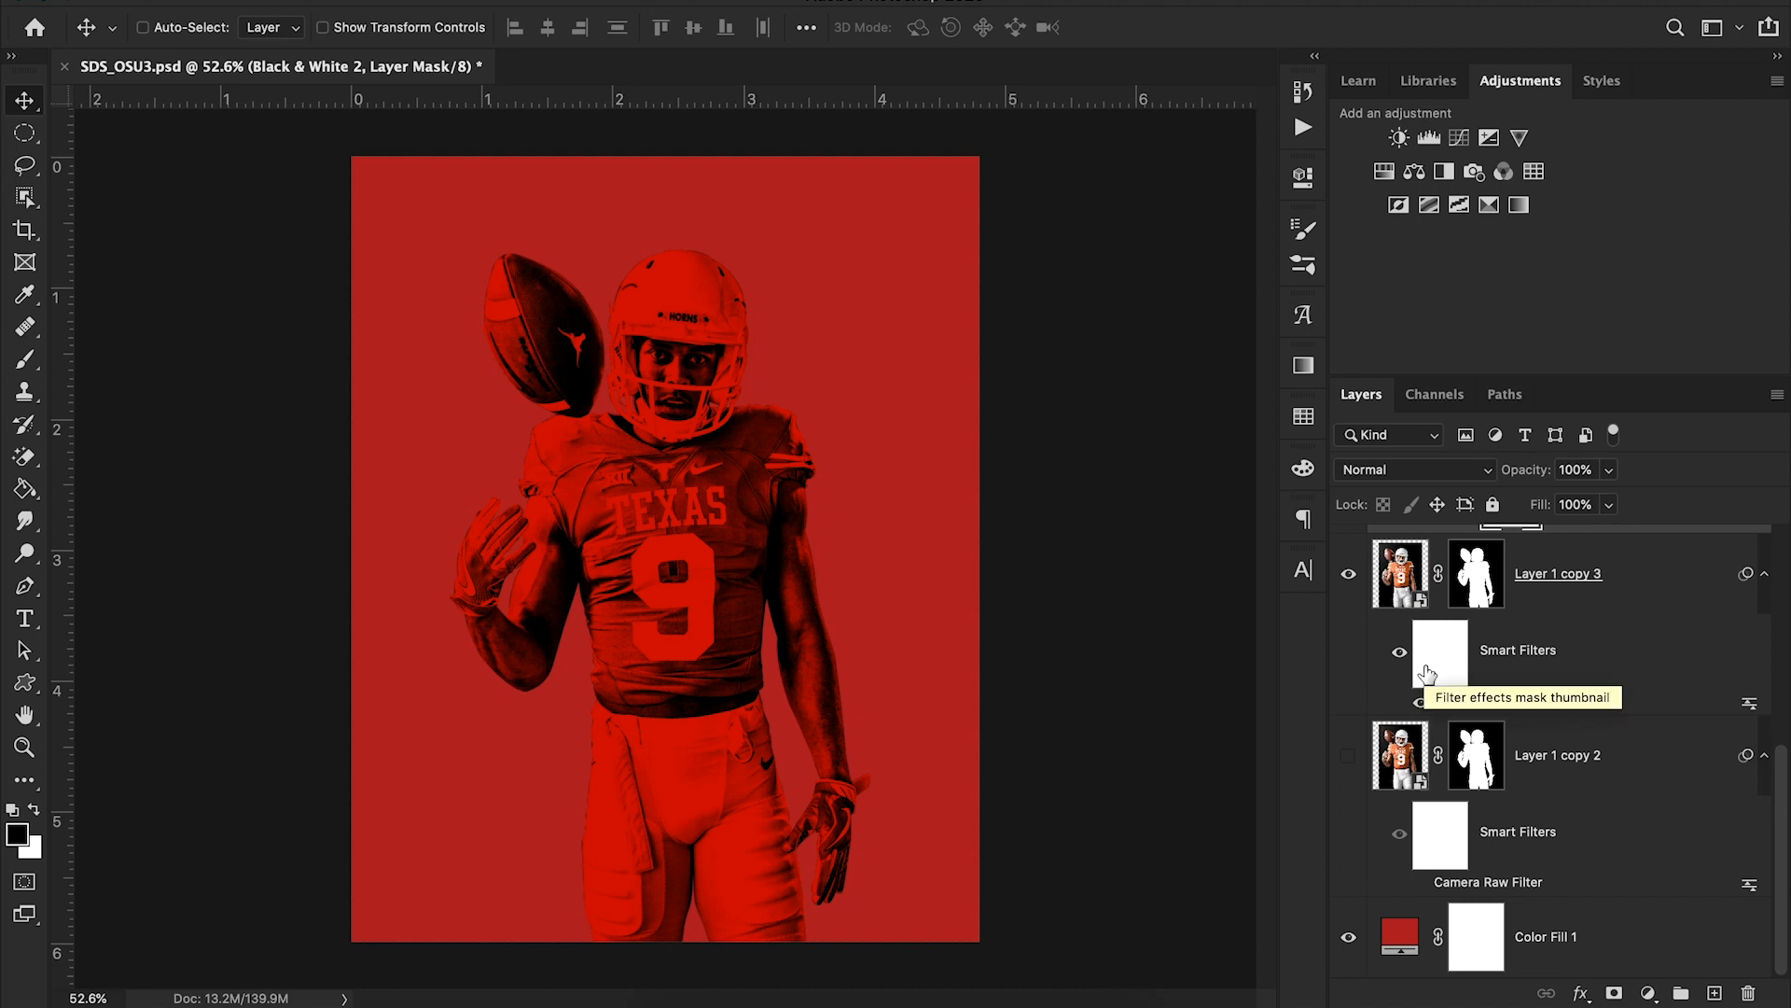
Check how the jersey numbers look on the Layer 2 reference poster, leaving that layer hidden
scroll(1427, 671, "up", 5)
left_click(1348, 564)
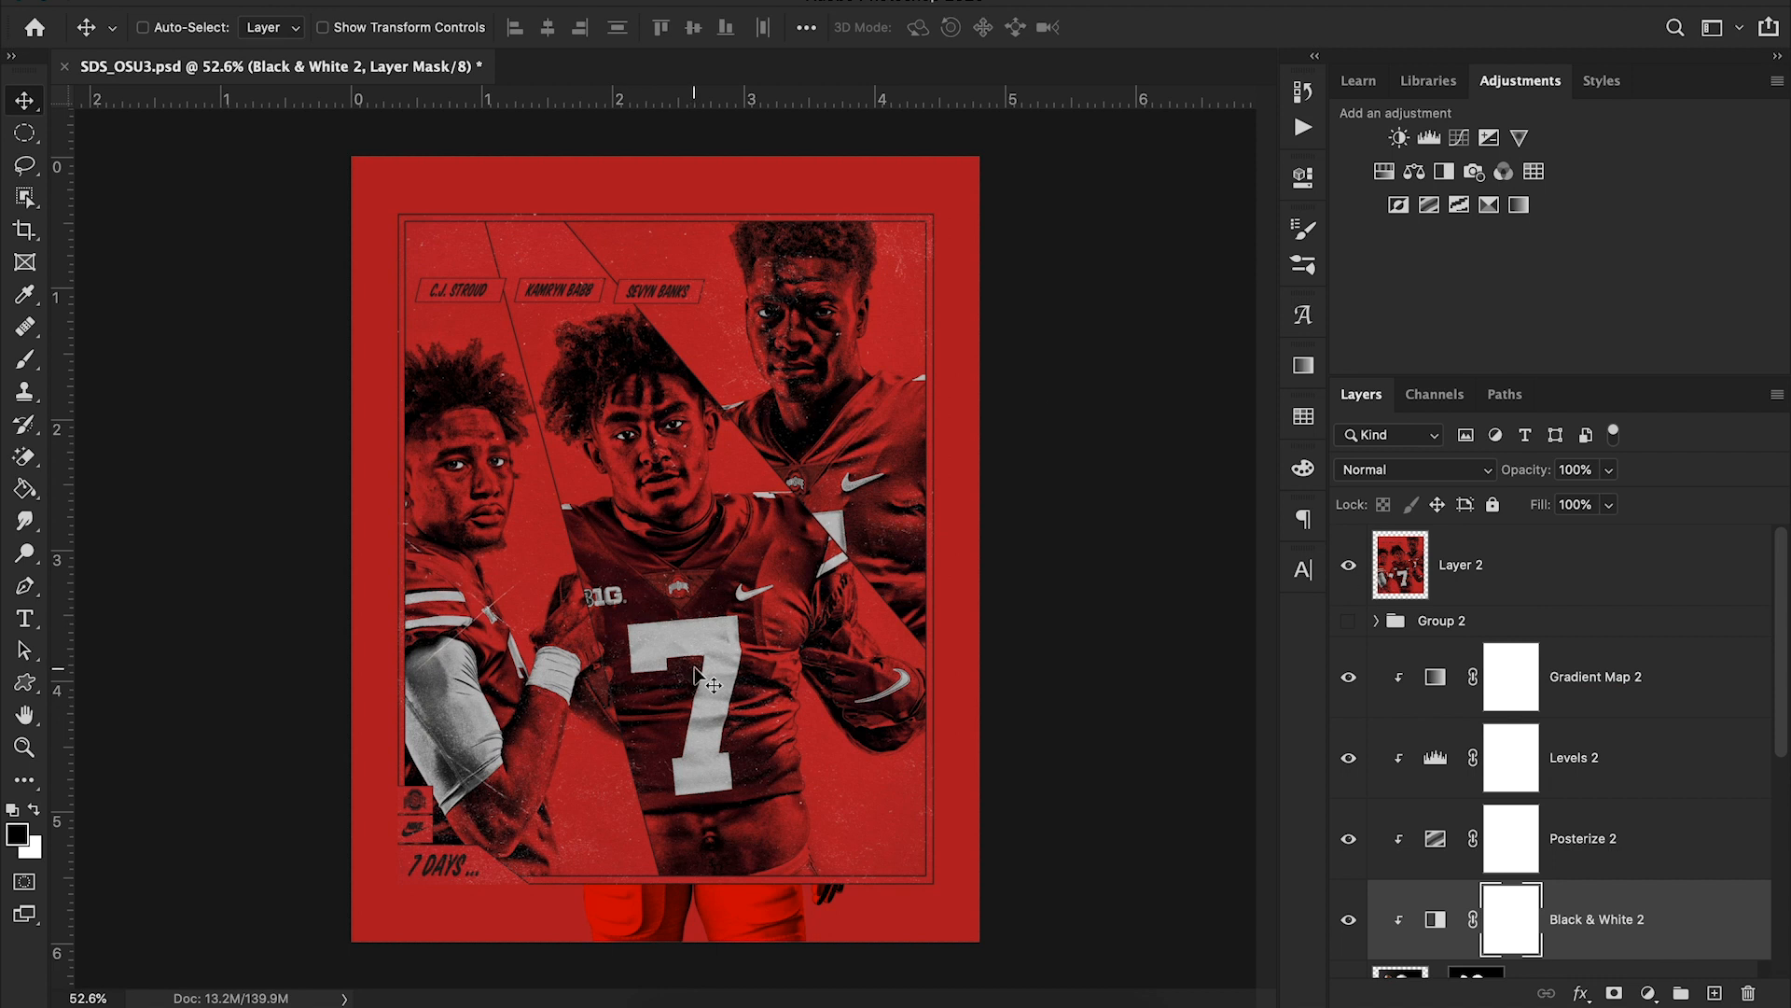
left_click(1348, 564)
scroll(1530, 777, "down", 5)
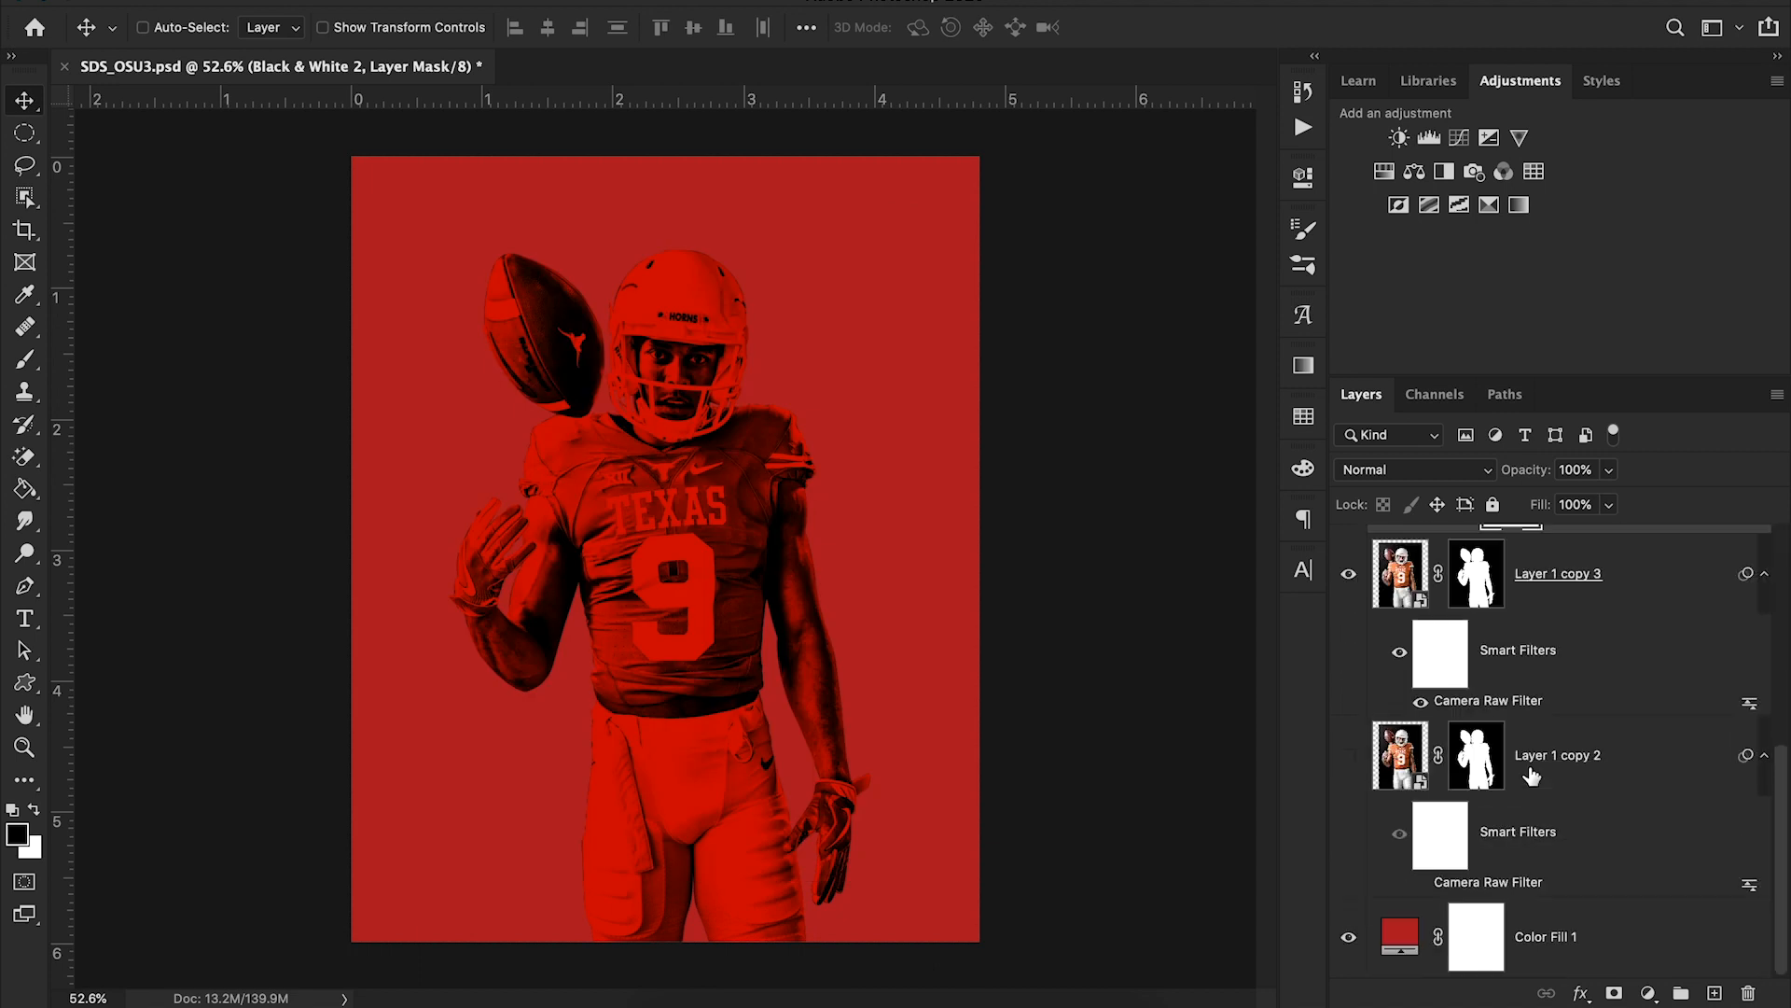
Make Layer 1 copy 2 visible and target the layer mask of Layer 1 copy 3 with the jersey number enlarged
scroll(1488, 709, "up", 2)
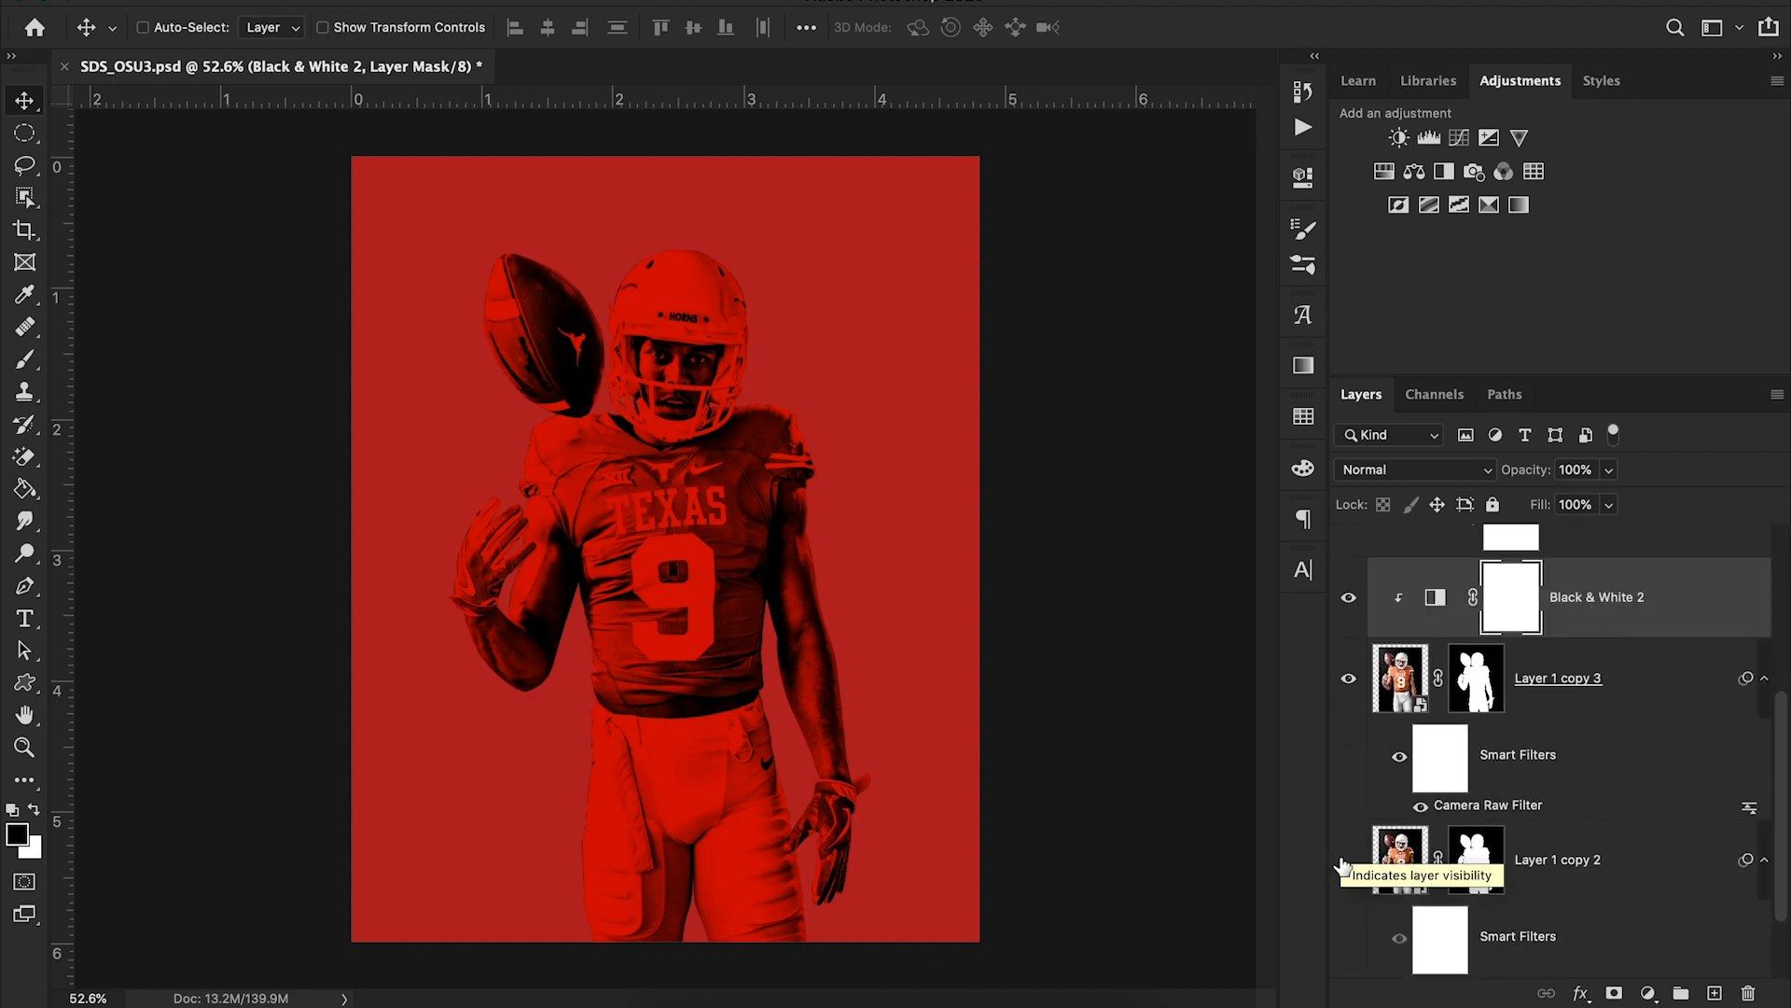
left_click(1346, 860)
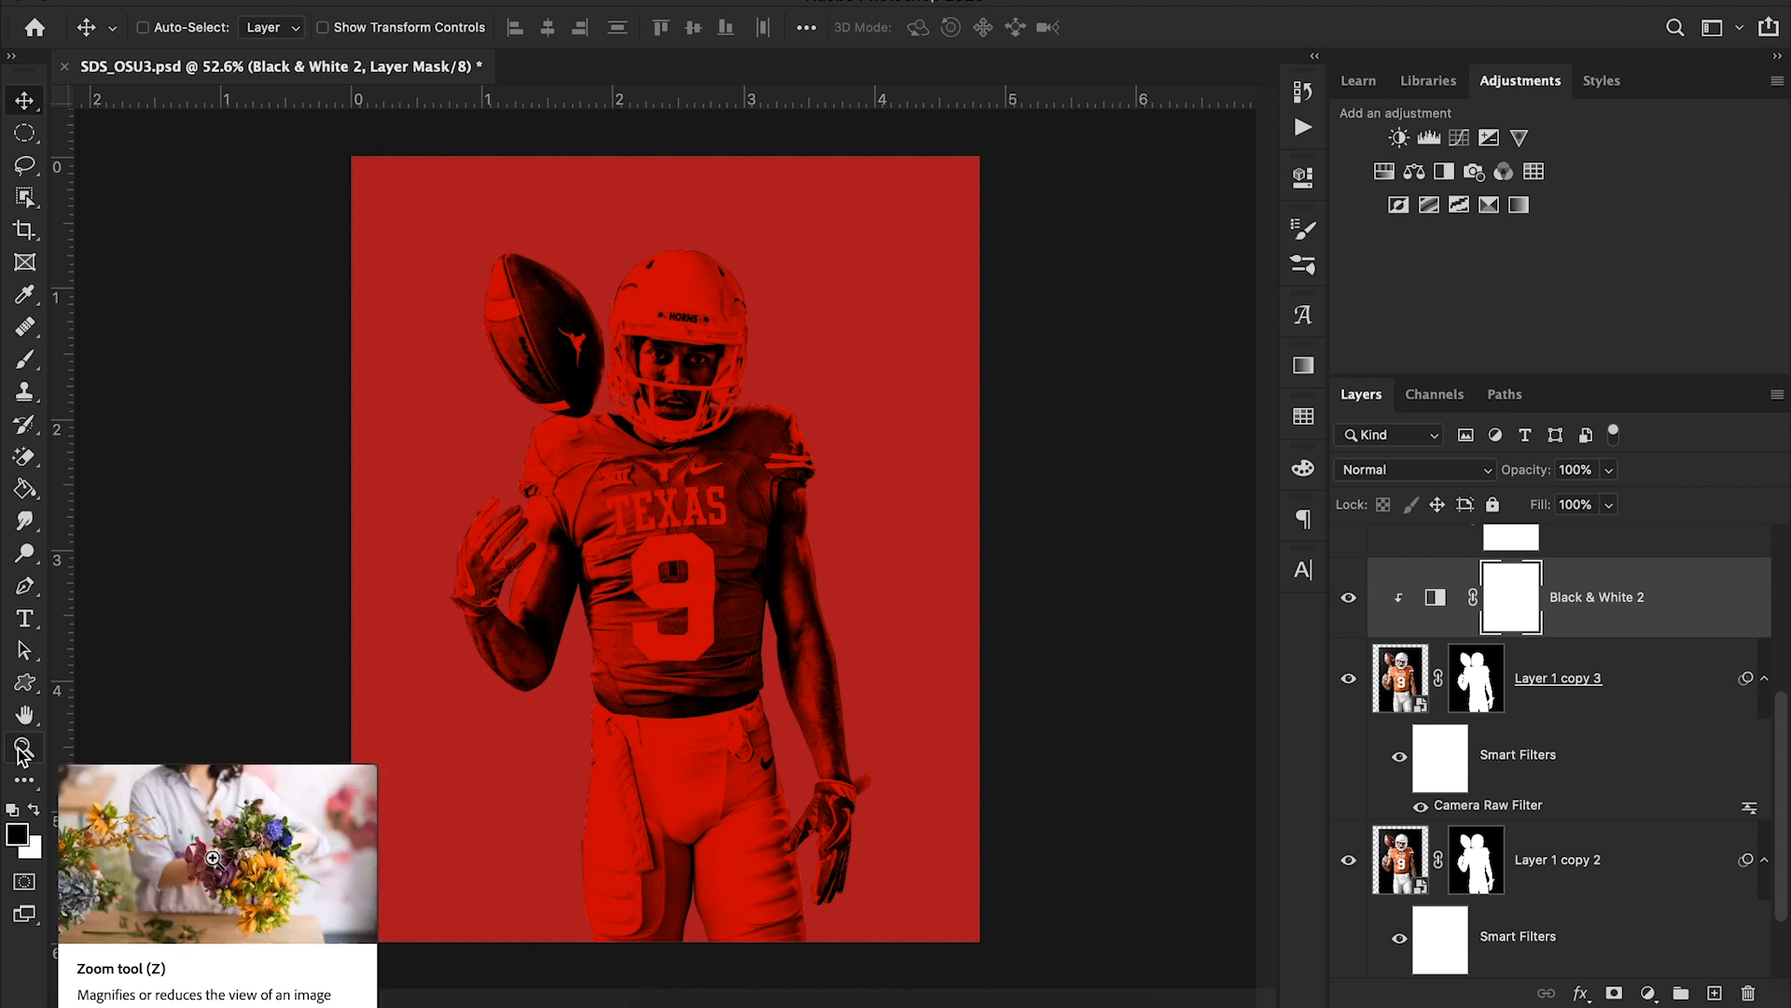
left_click_drag(619, 571, 783, 560)
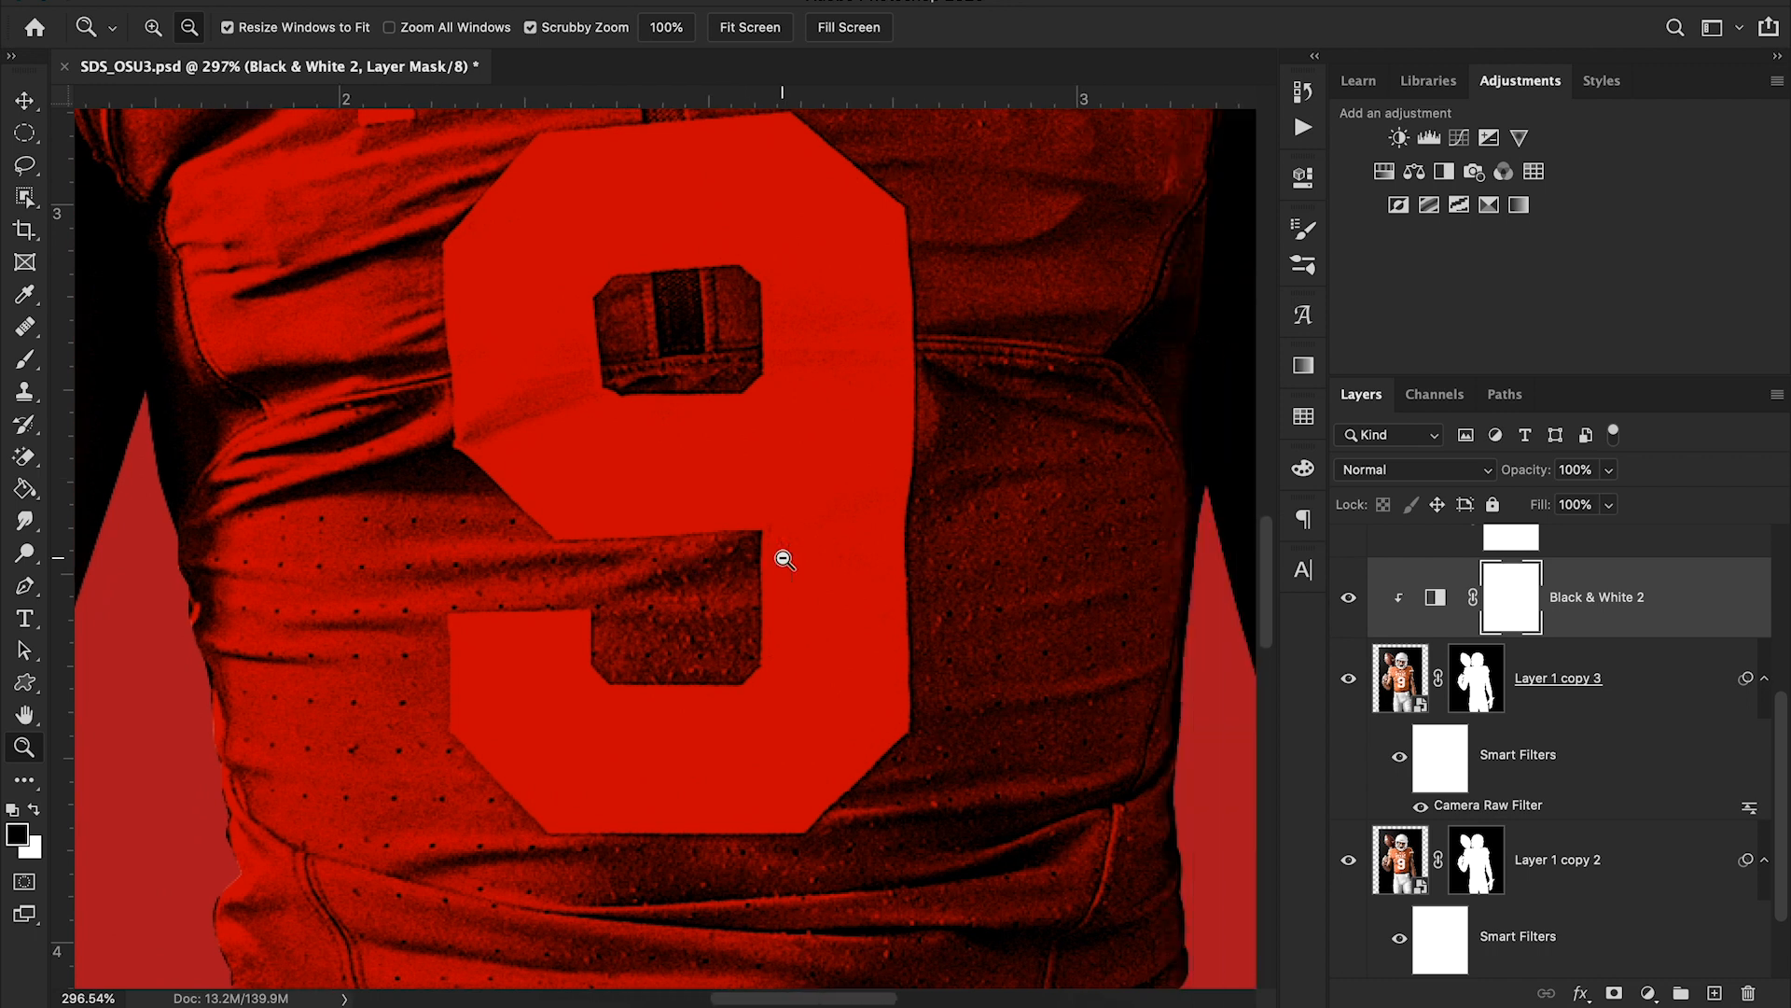
left_click(1401, 685)
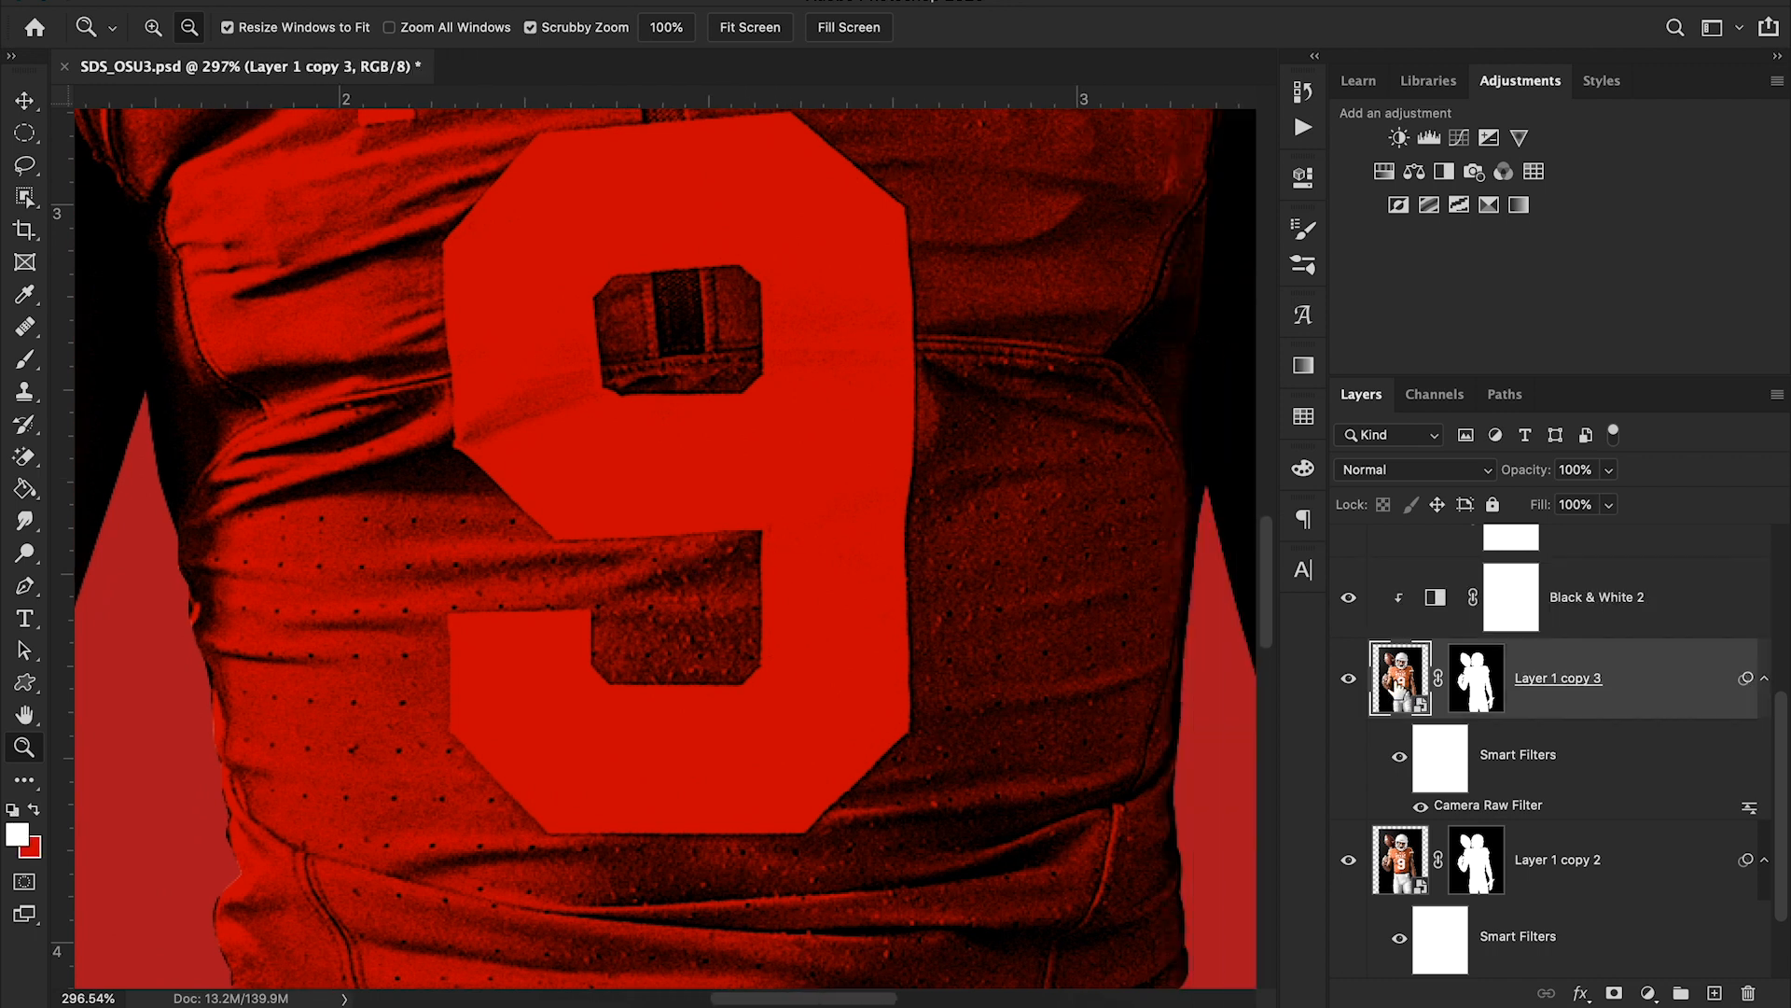
left_click(1475, 681)
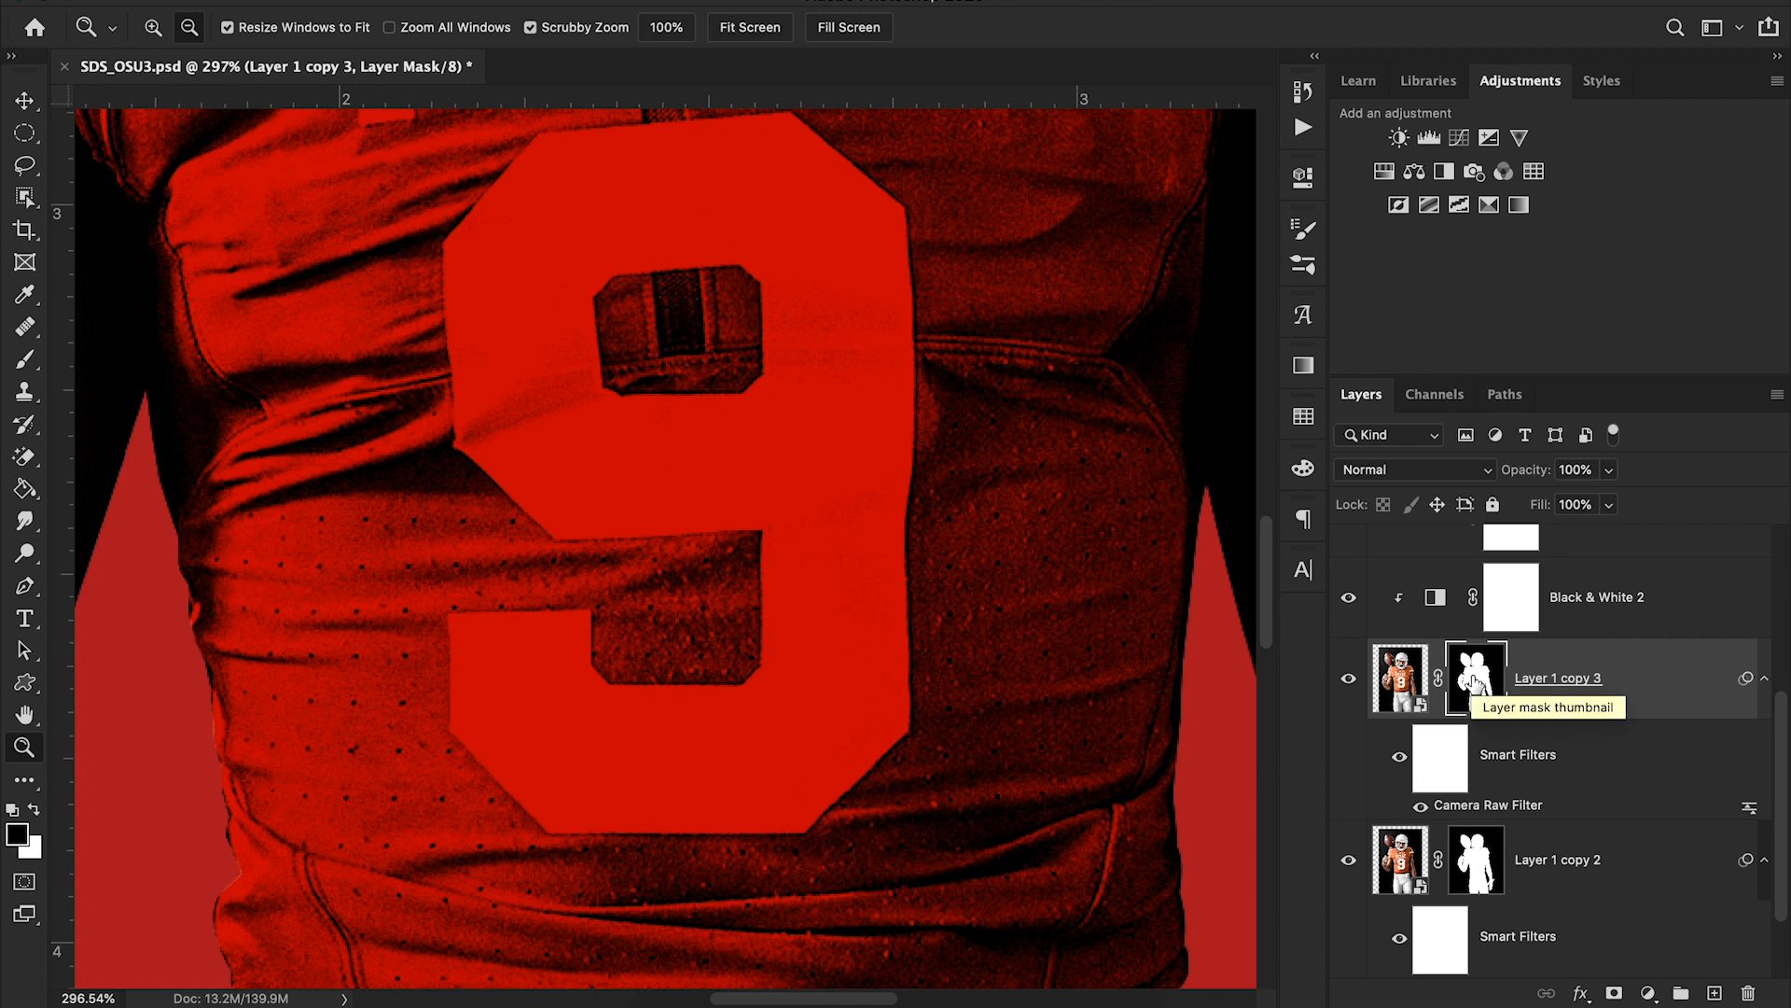
Start a Pen path on the jersey number 9, tracing its lower-left corner, bottom edge and right side up to the upper-right bevel
left_click(28, 588)
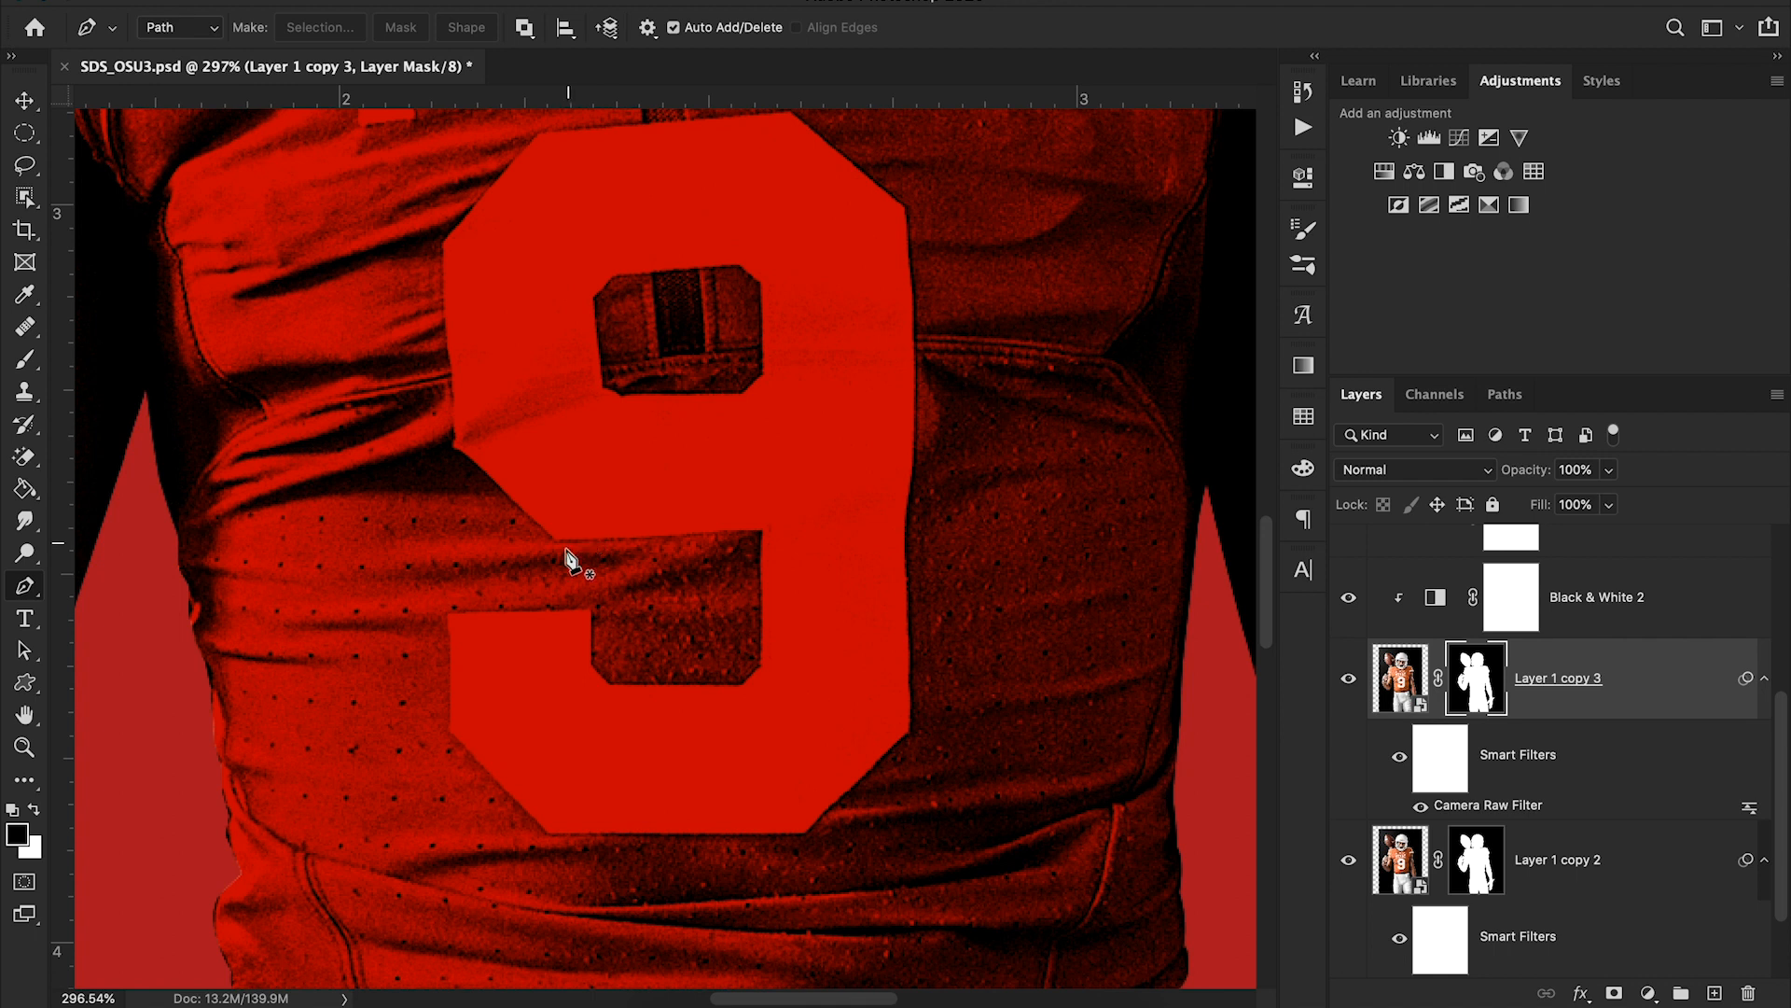
left_click(448, 613)
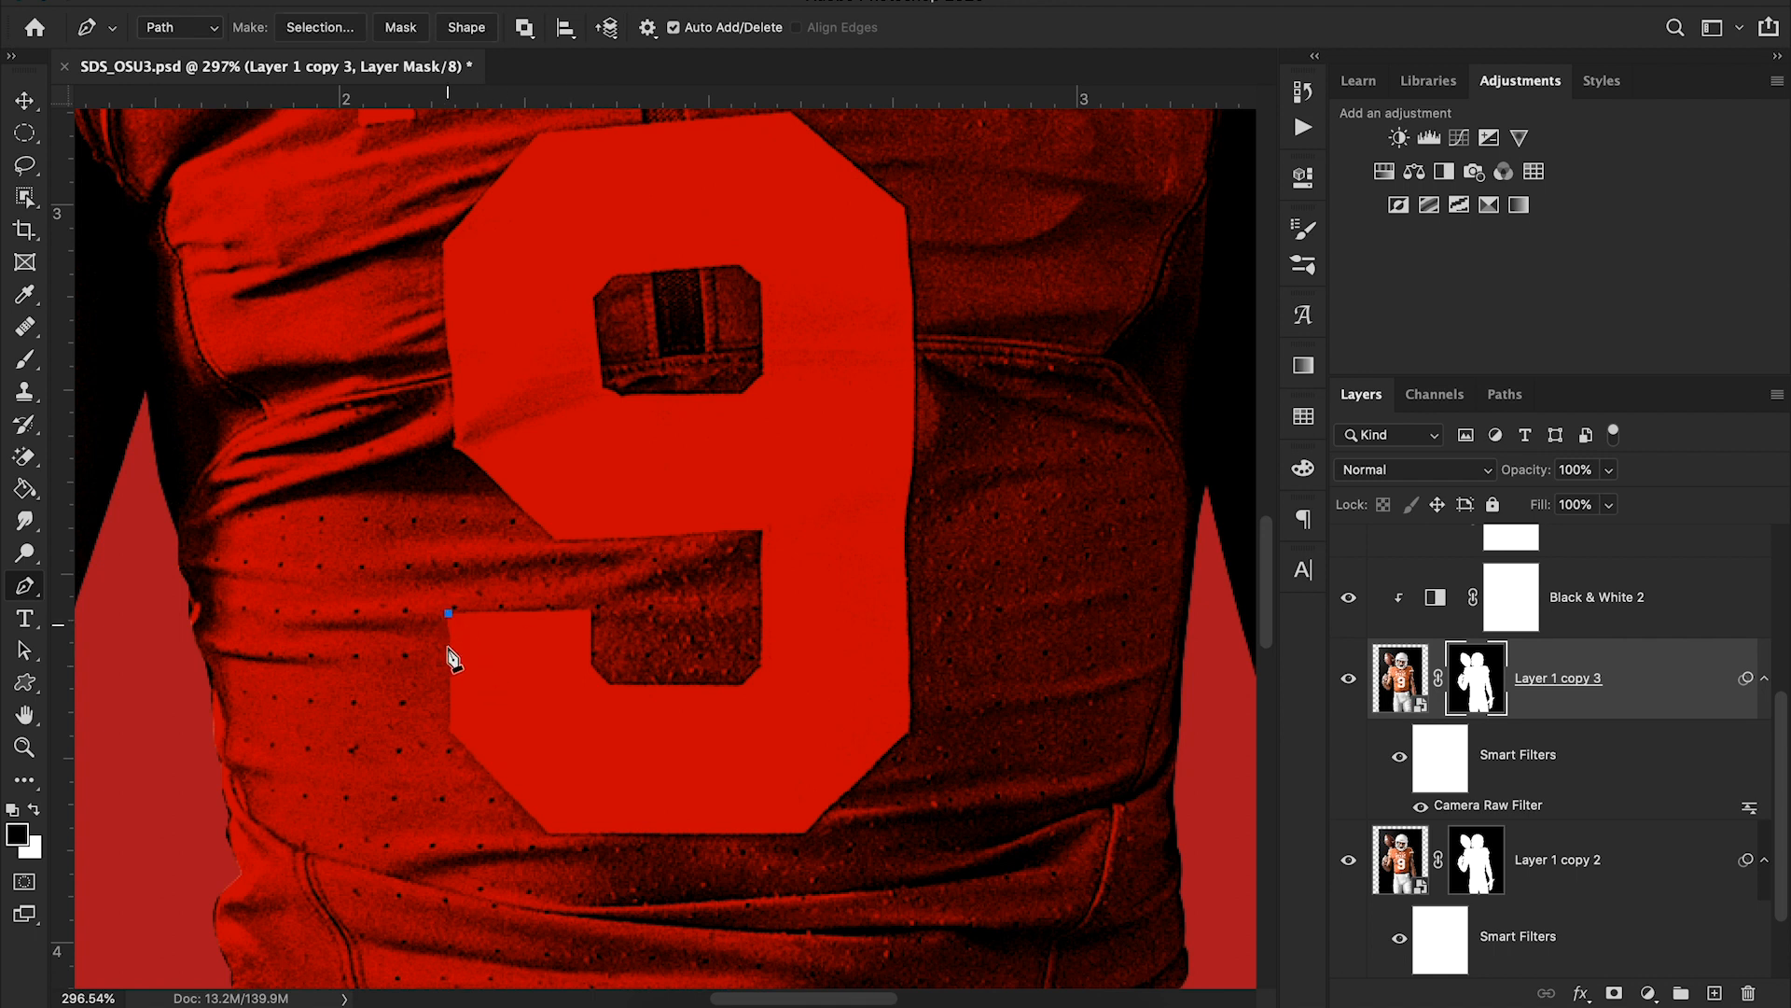
left_click(449, 729)
left_click(547, 832)
left_click(806, 833)
left_click(909, 733)
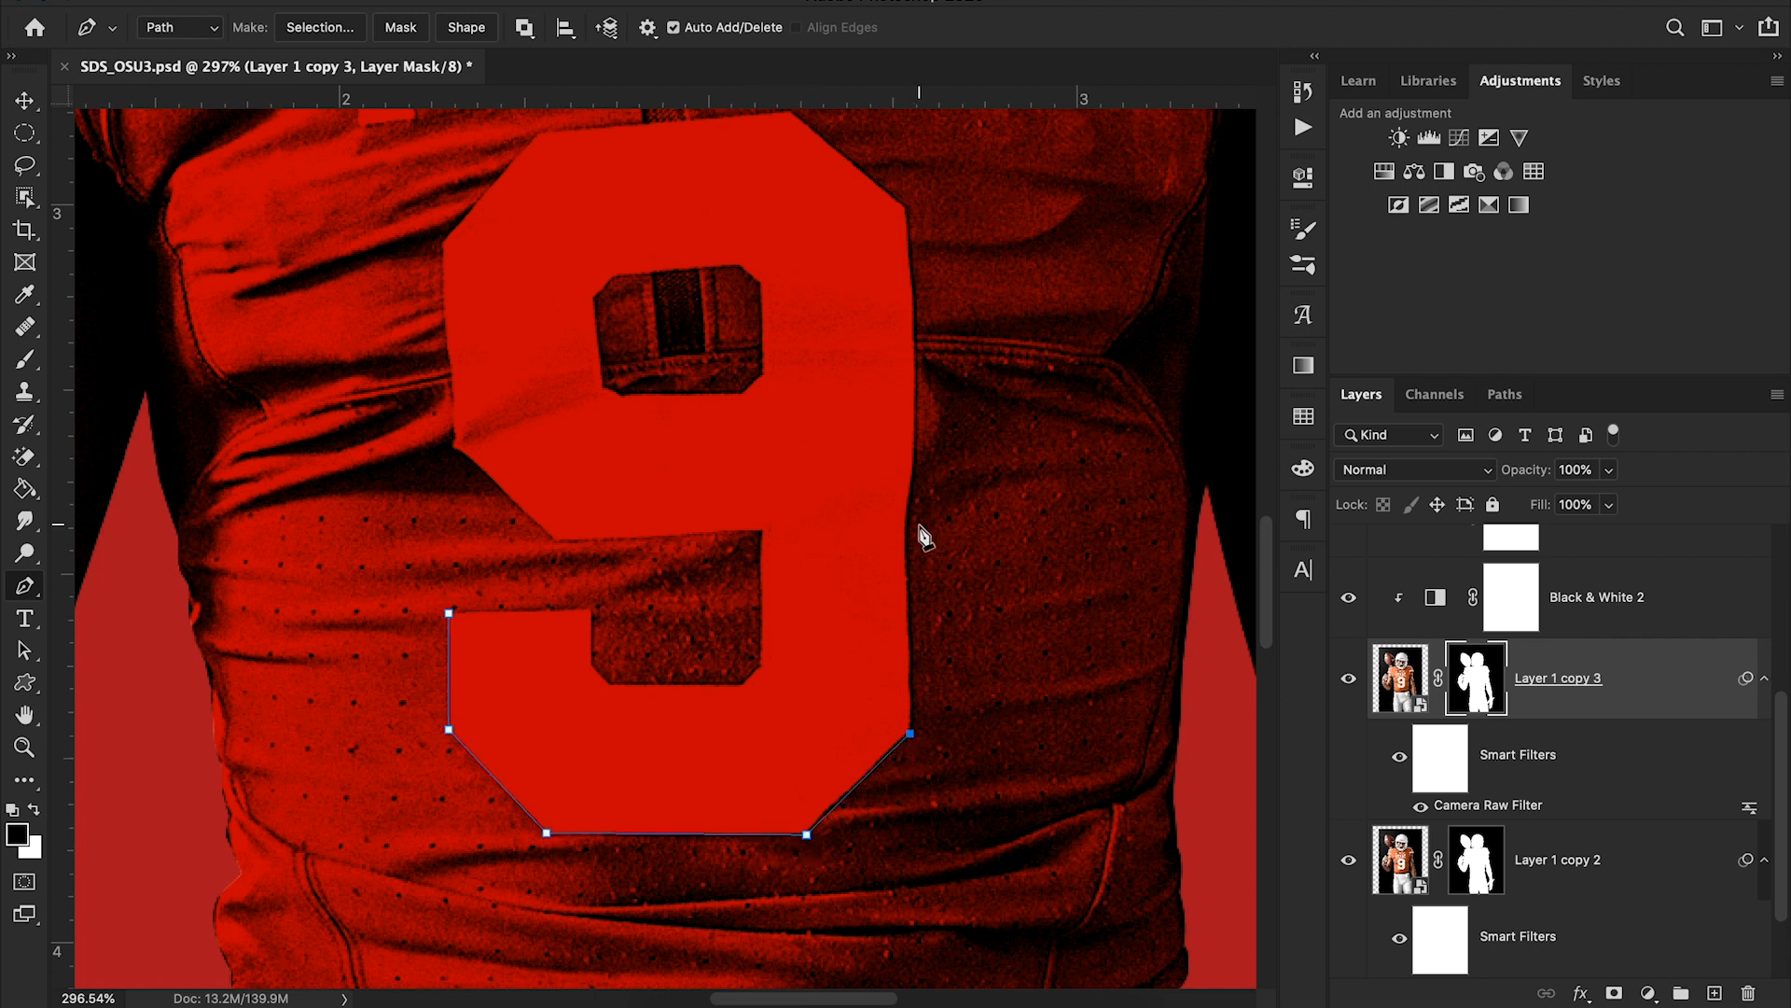
left_click(904, 521)
left_click_drag(913, 455, 915, 466)
left_click_drag(905, 205, 900, 177)
left_click(907, 207, "alt")
Continue the path along the top, left side and lower hook of the 9, and close it at the starting point
scroll(907, 207, "up", 2)
scroll(907, 207, "left", 2)
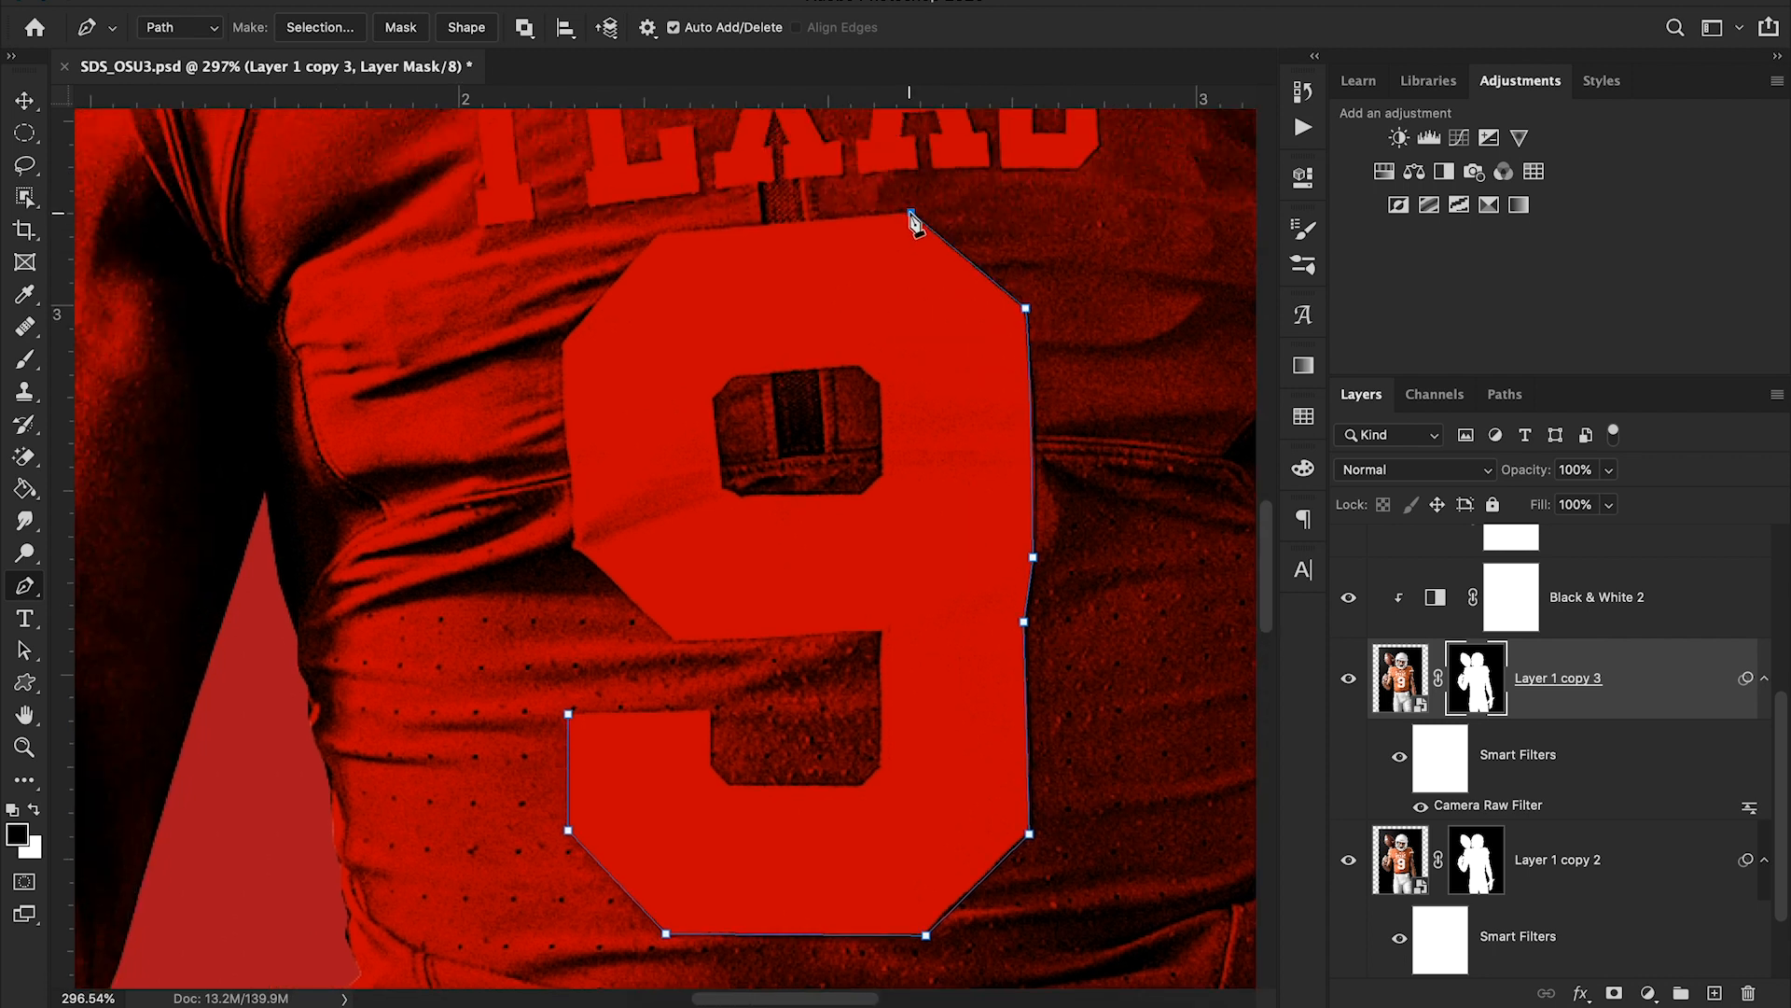
left_click(658, 234)
left_click(562, 342)
left_click(576, 546)
left_click(675, 643)
left_click(879, 633)
left_click(882, 765)
left_click(863, 785)
left_click(728, 784)
left_click(712, 767)
left_click(711, 711)
left_click(568, 713)
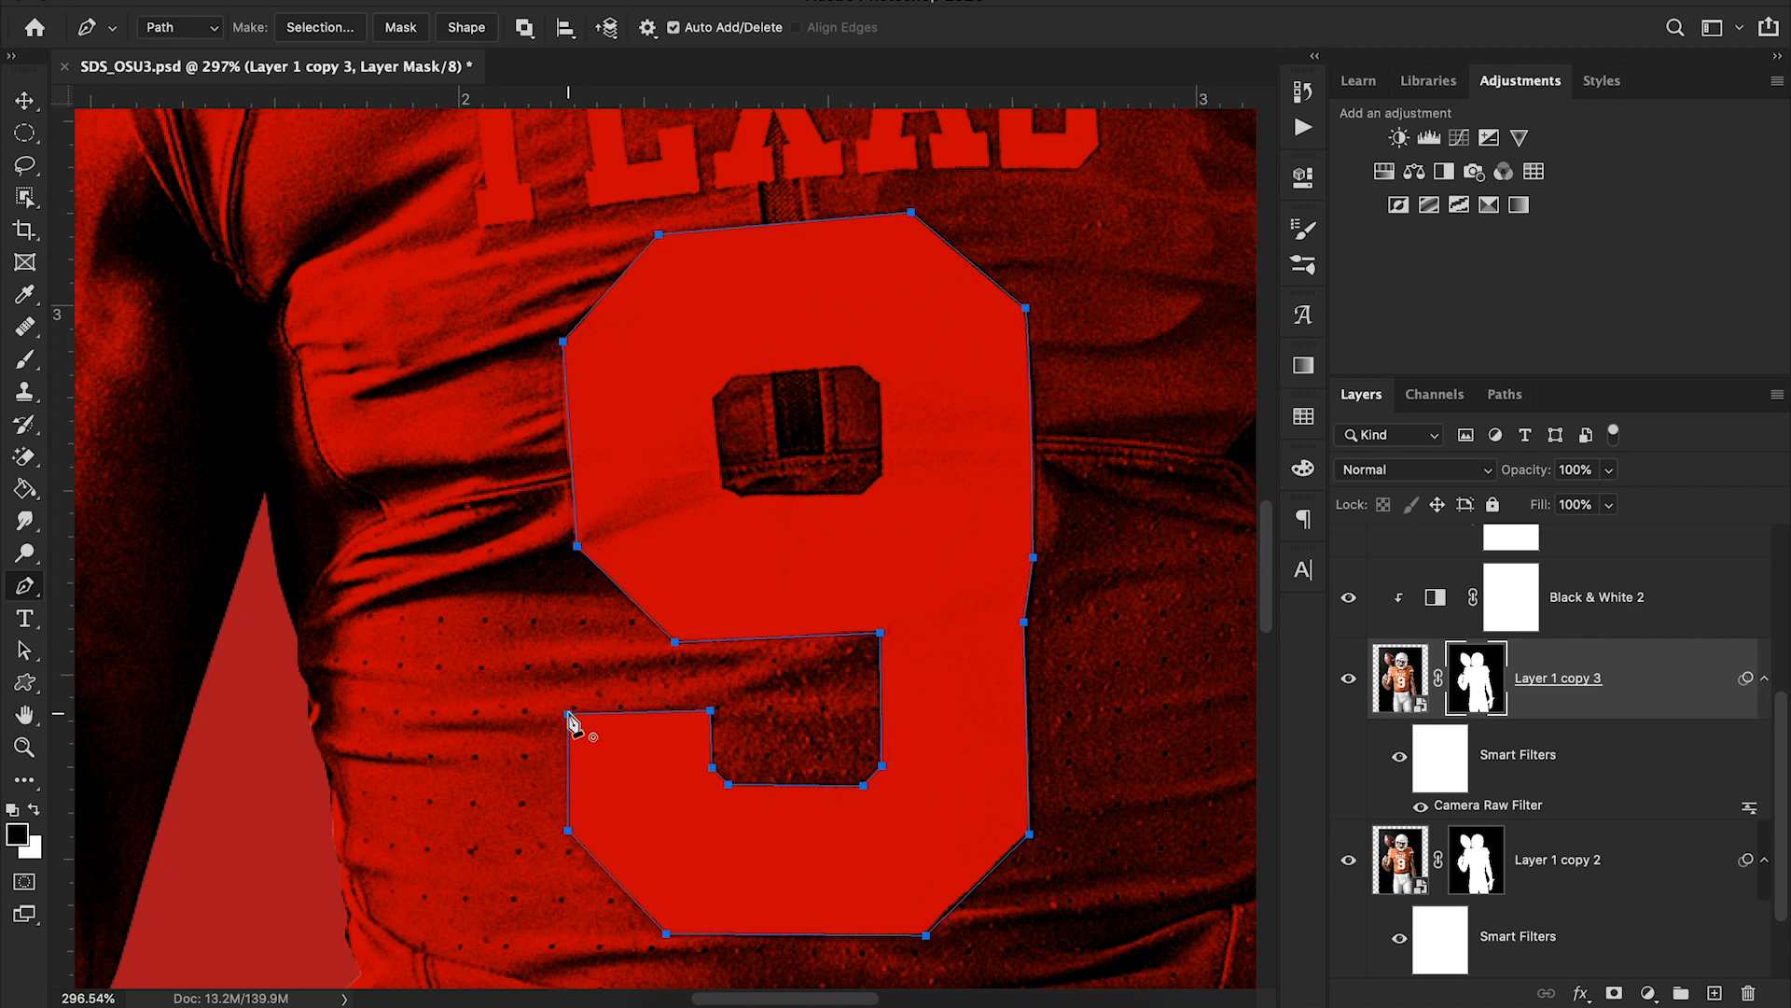
left_click(569, 715)
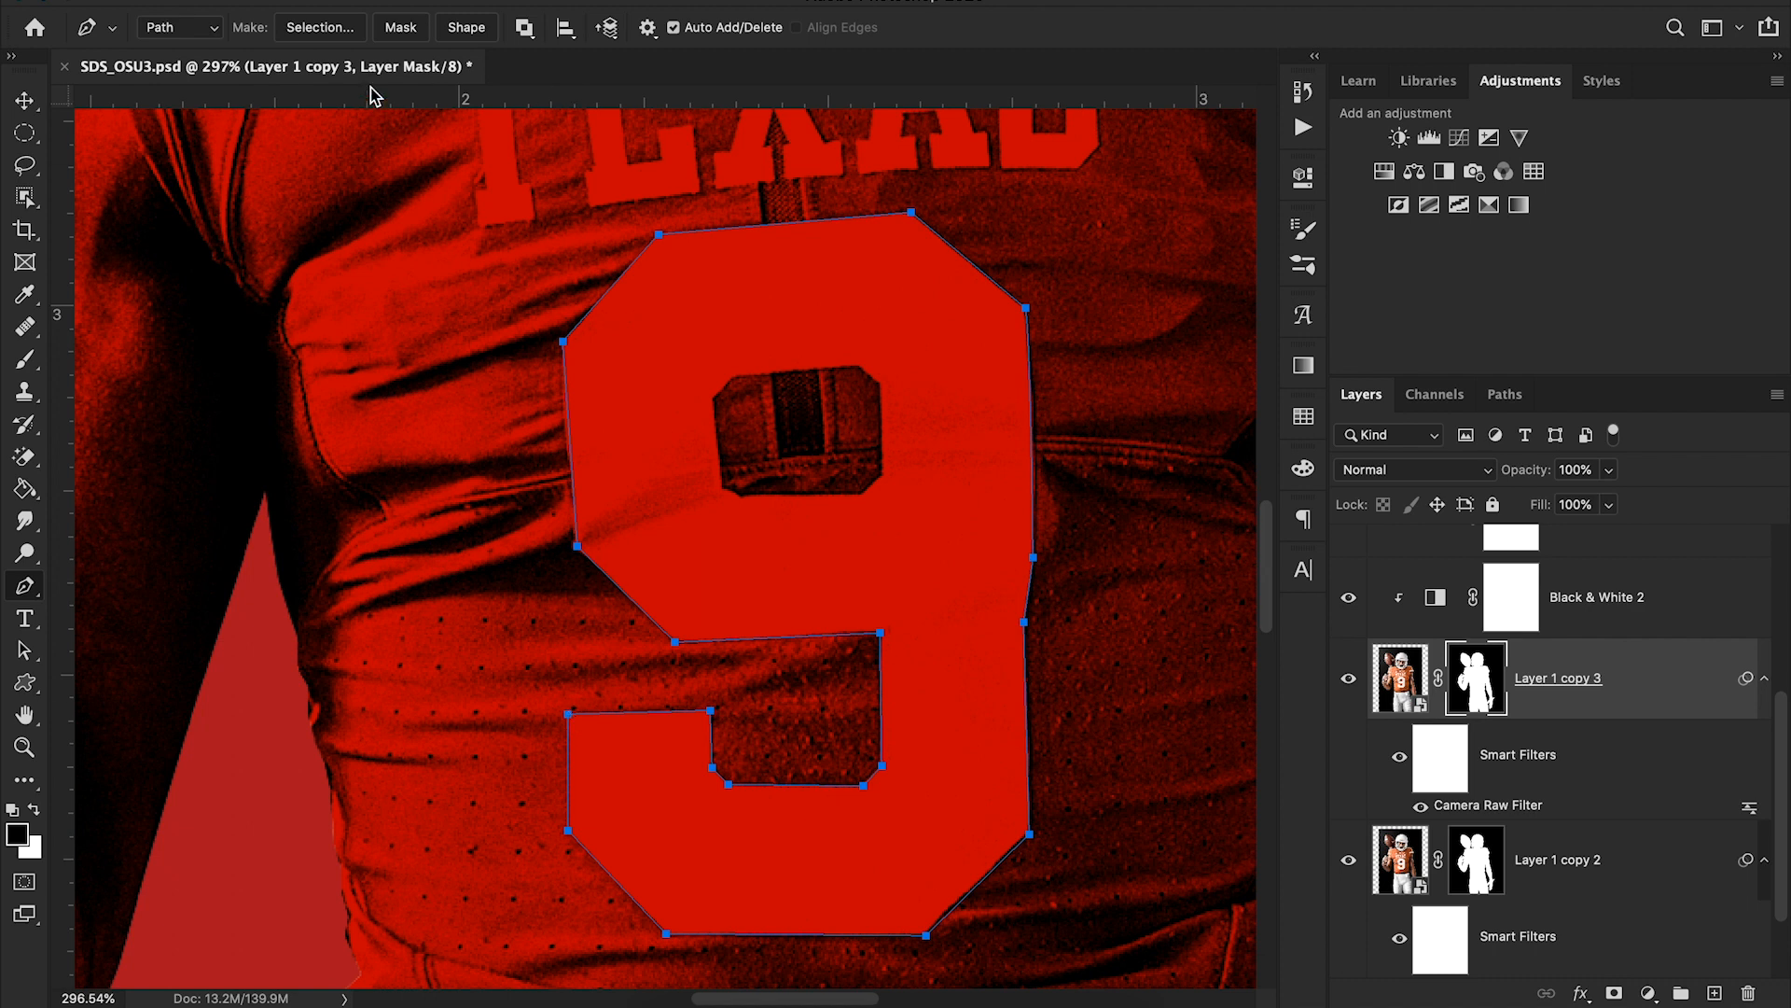
Convert the 9 outline into a new anti-aliased selection with feather radius 0 and display the Layer 1 copy 3 mask alone
left_click(326, 31)
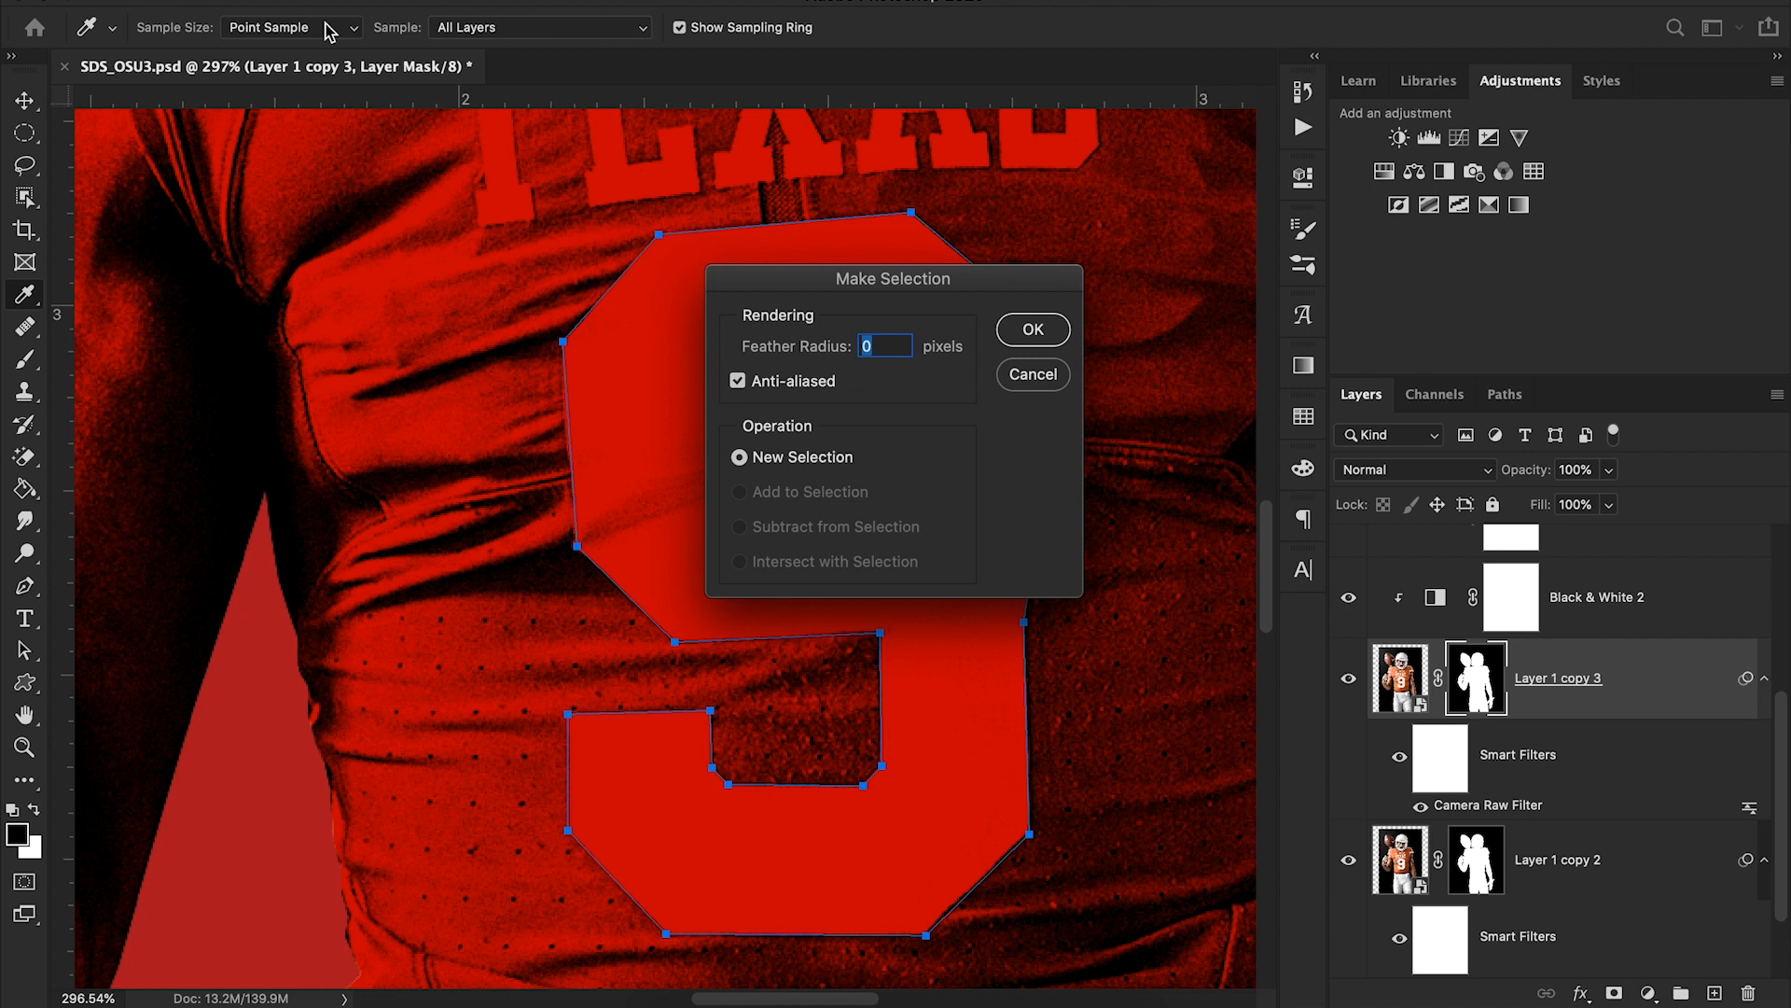
left_click(1033, 330)
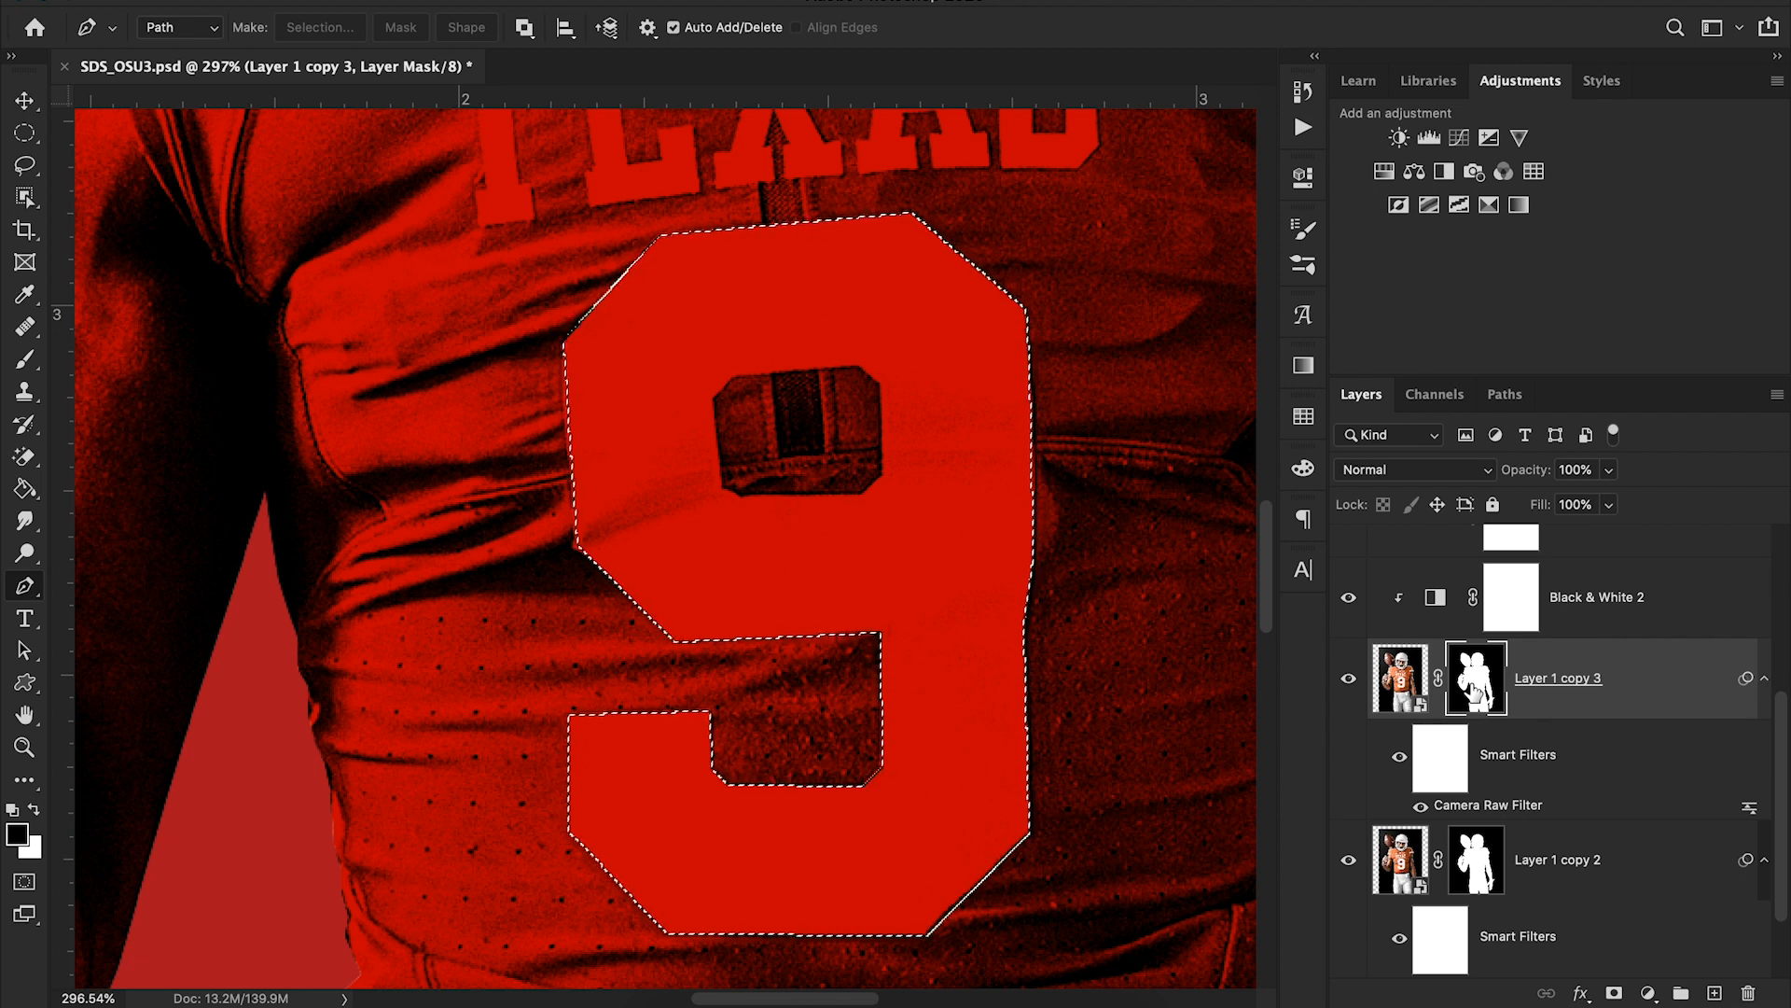
left_click(1476, 692, "alt")
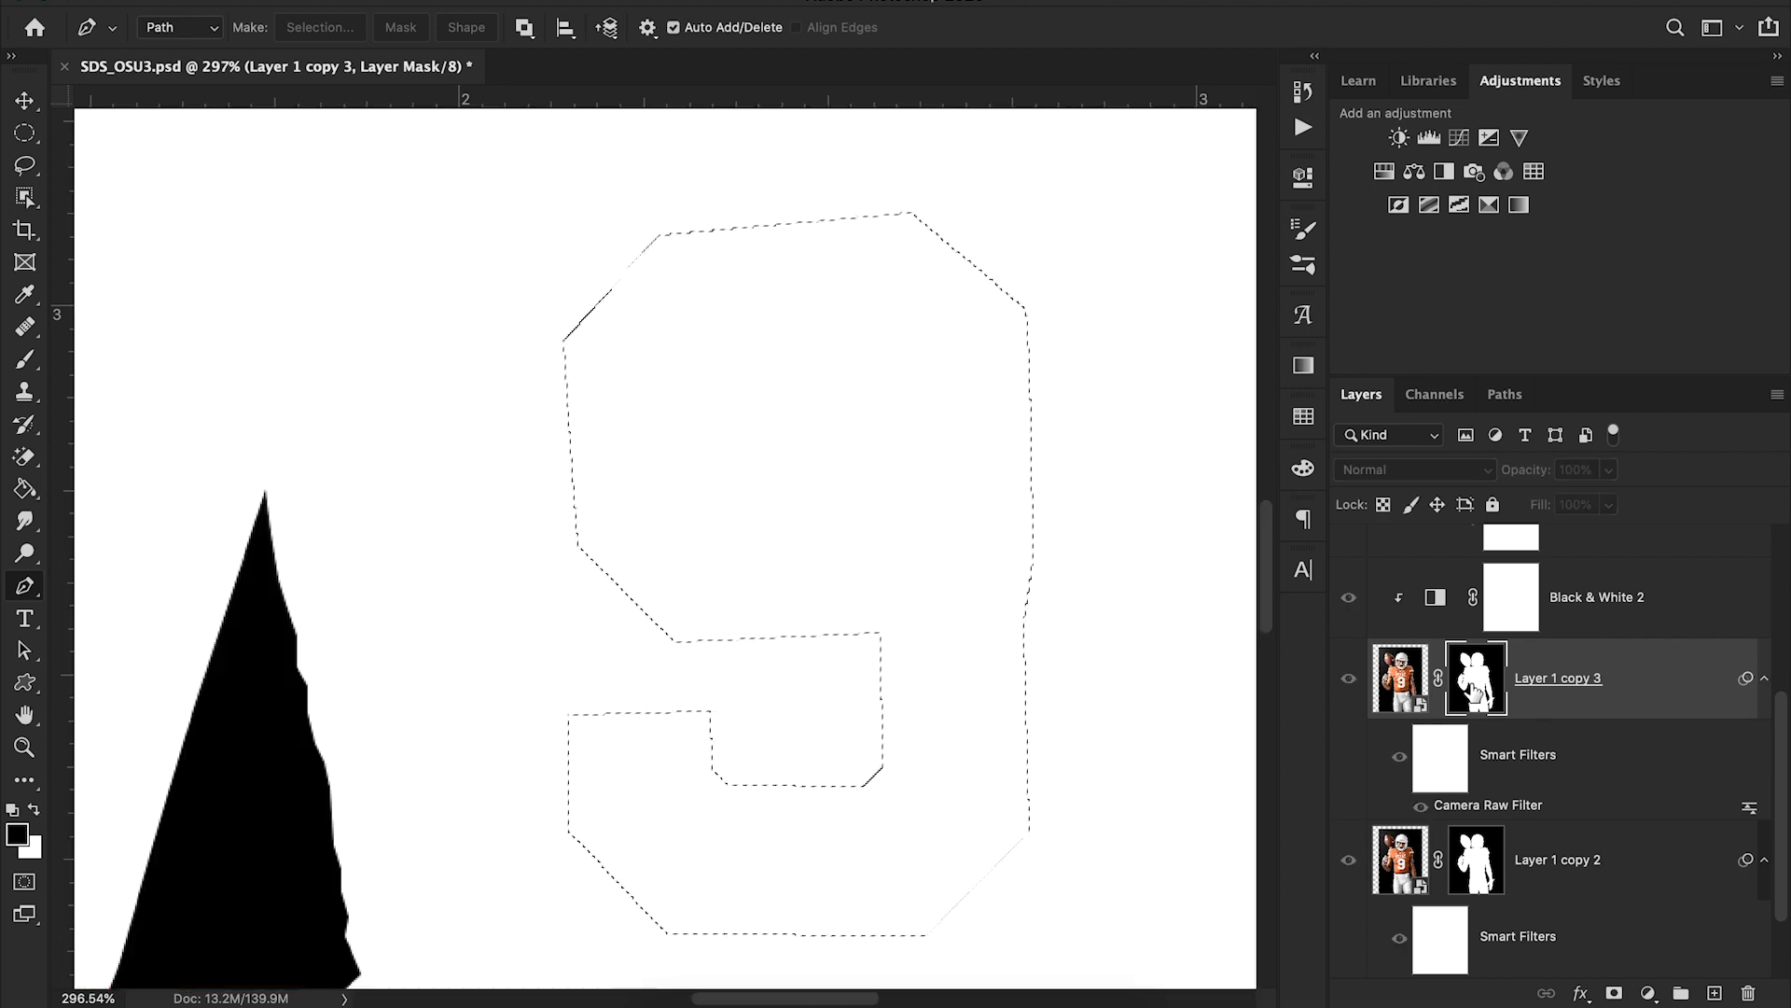
Examine the number selection against the mask, the clipped adjustments and both player layers, and return to the image view
left_click(24, 747)
left_click_drag(595, 392, 435, 405)
scroll(656, 256, "up", 5)
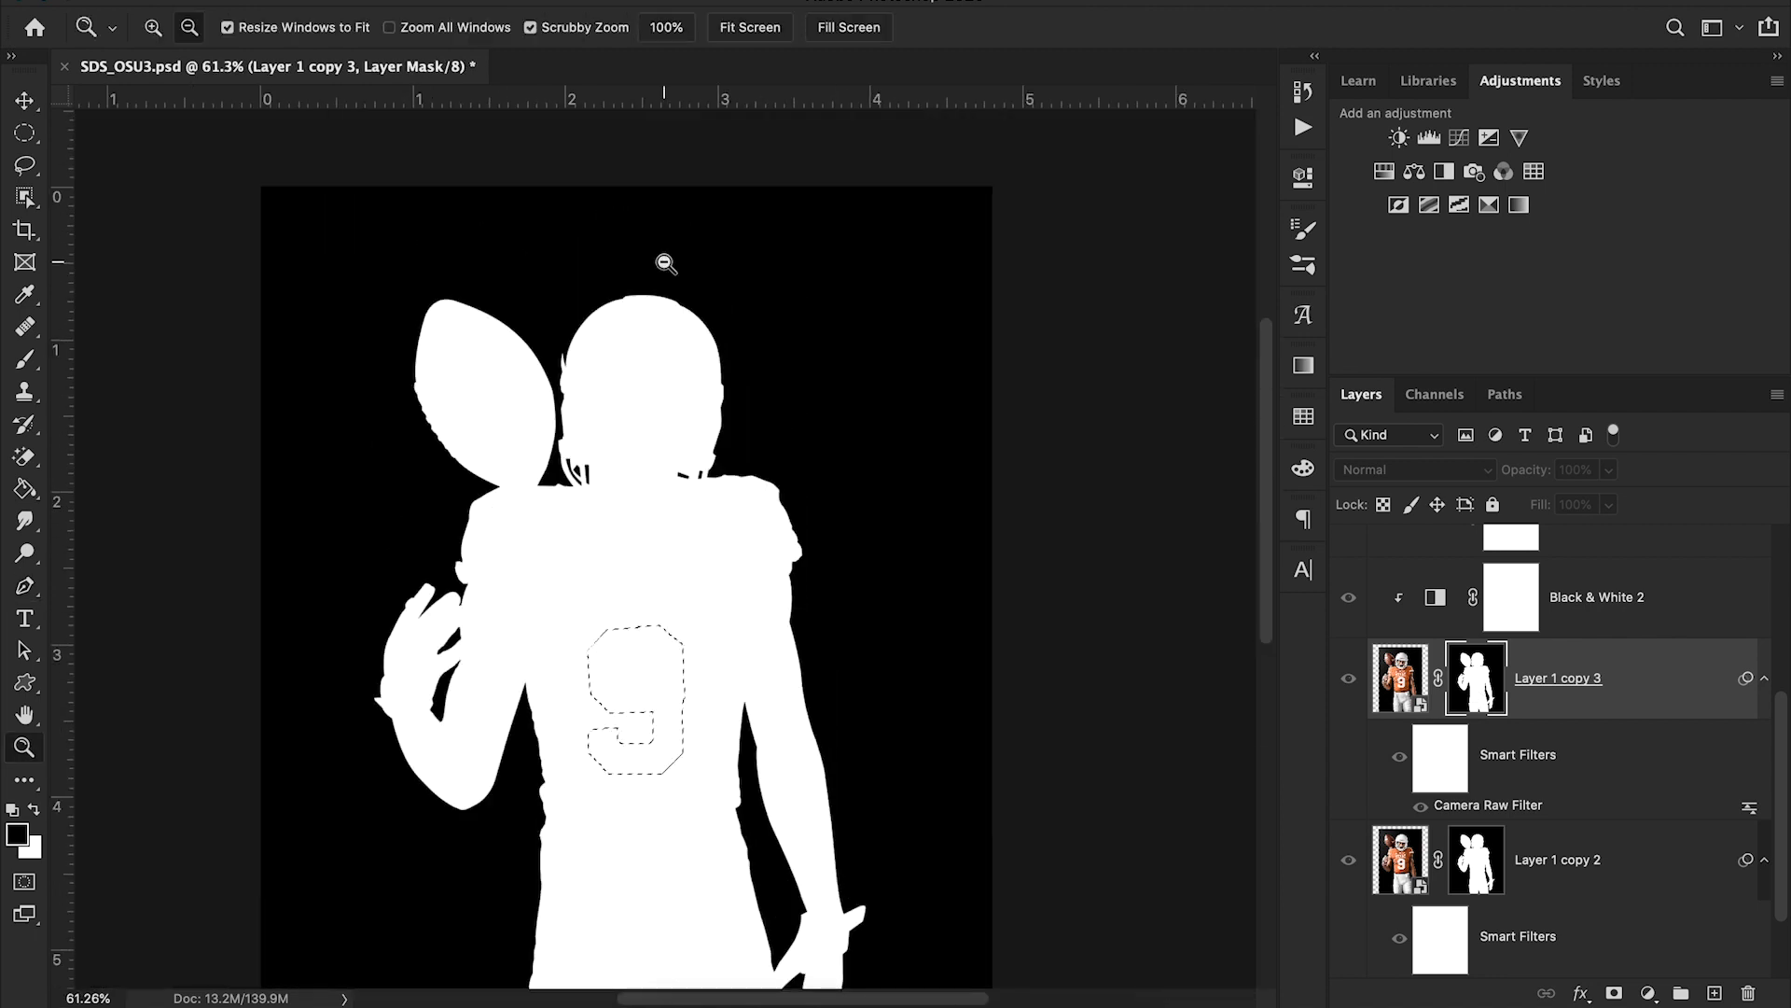
left_click_drag(590, 627, 682, 623)
scroll(681, 624, "down", 1)
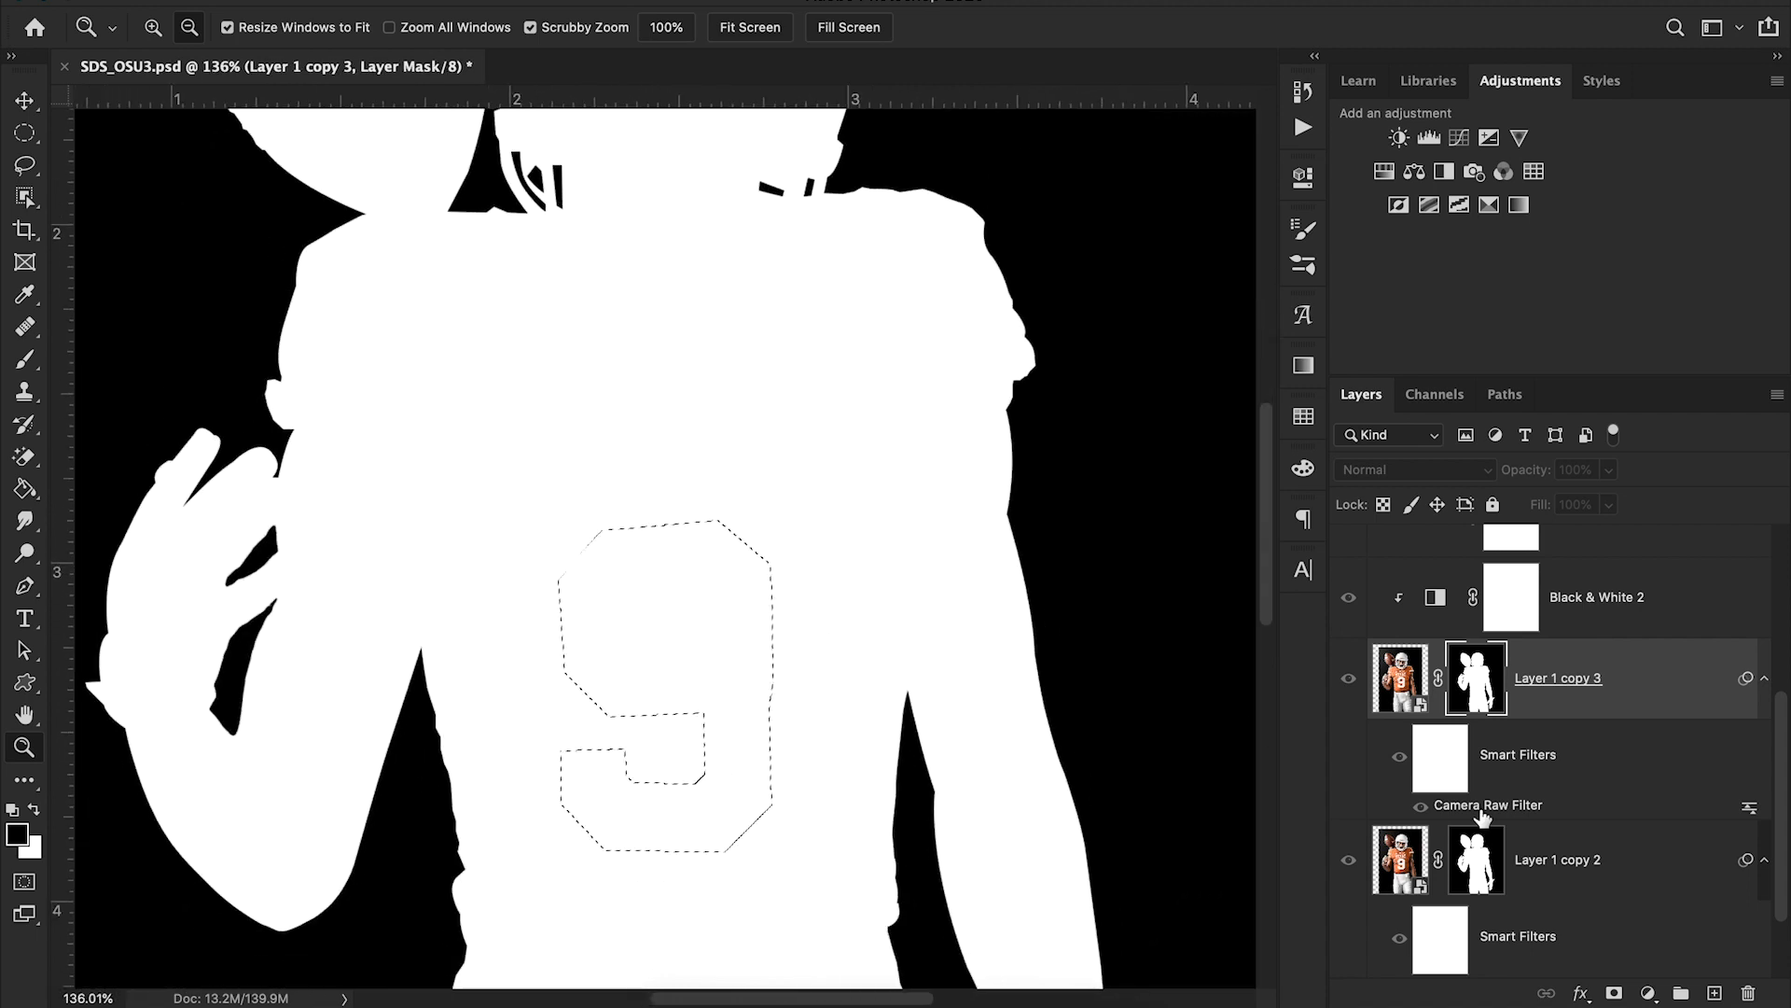
scroll(1484, 818, "up", 4)
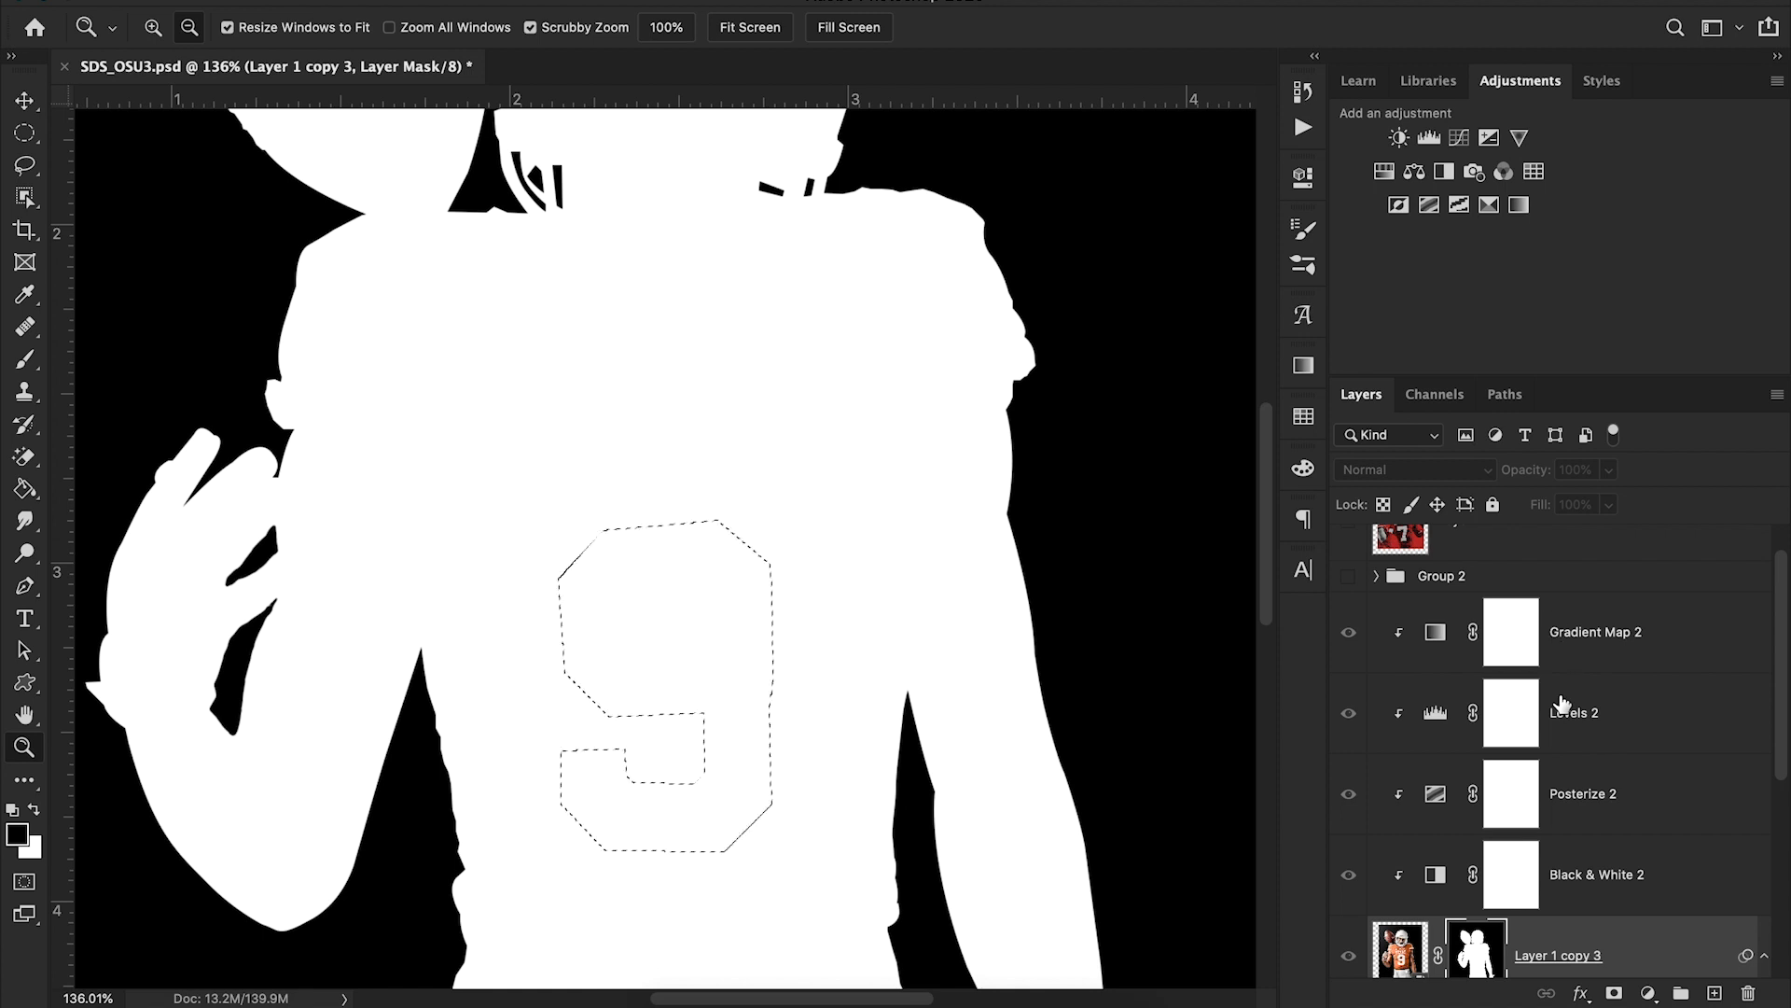
scroll(1562, 703, "down", 4)
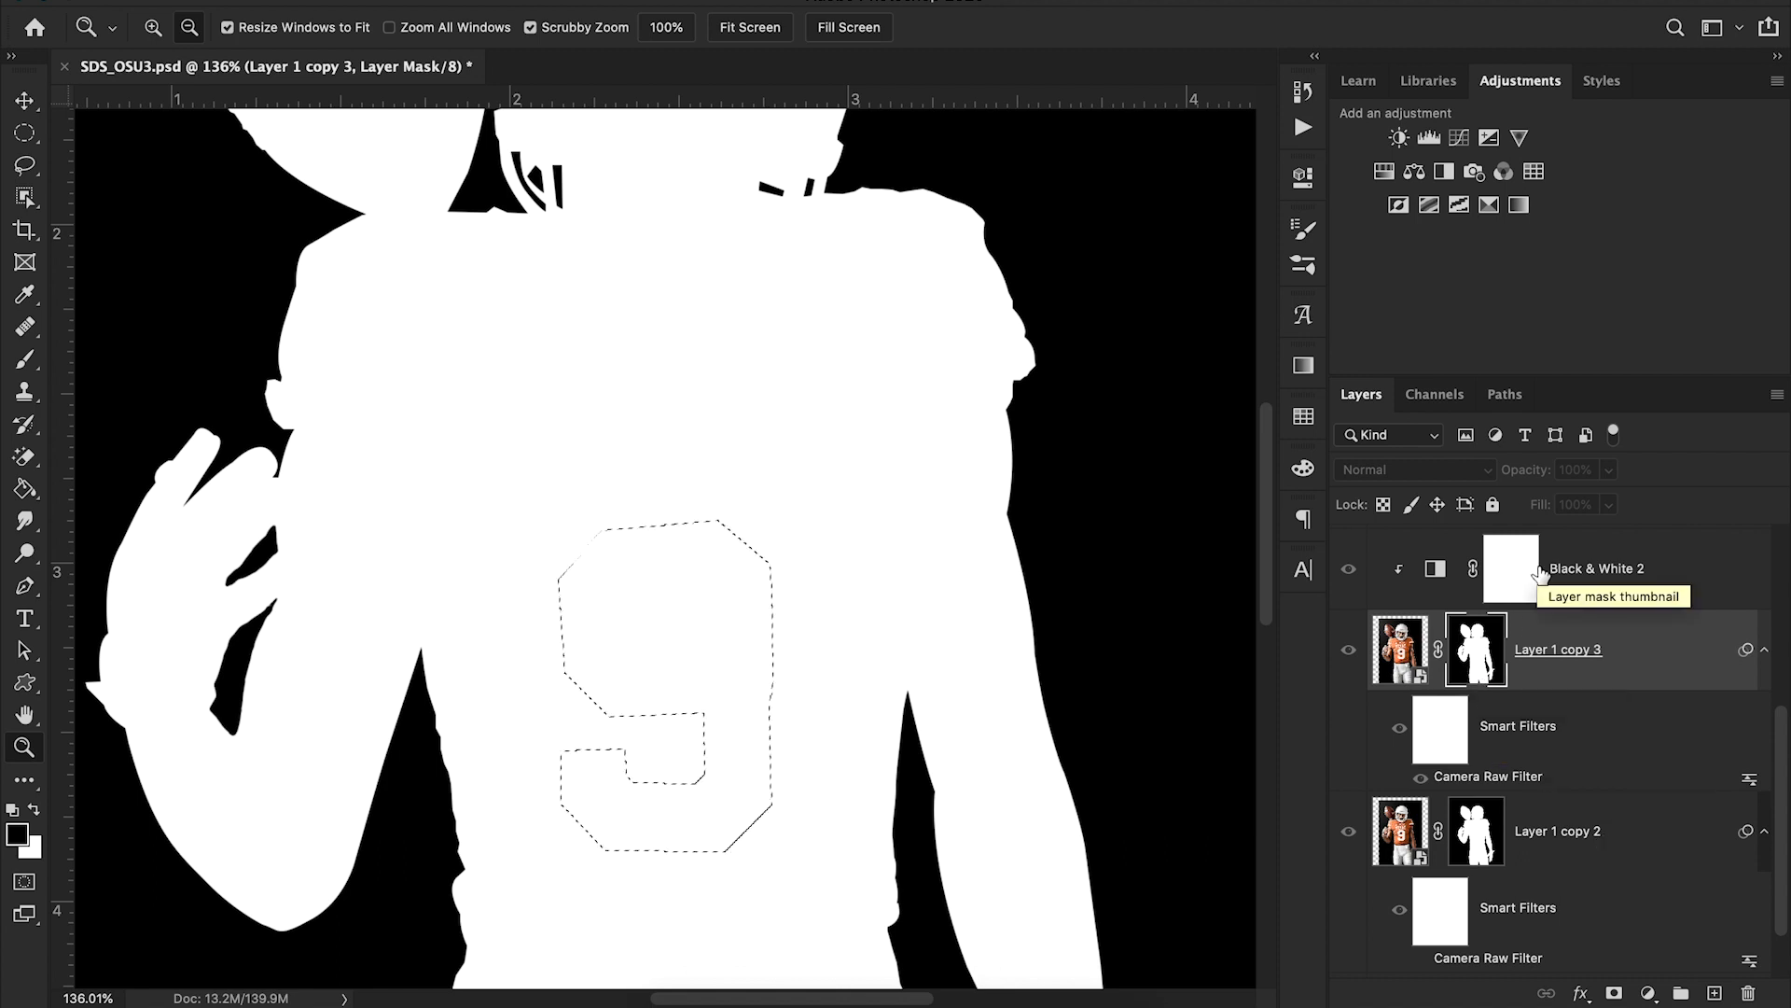
scroll(1540, 572, "up", 2)
scroll(1595, 845, "down", 3)
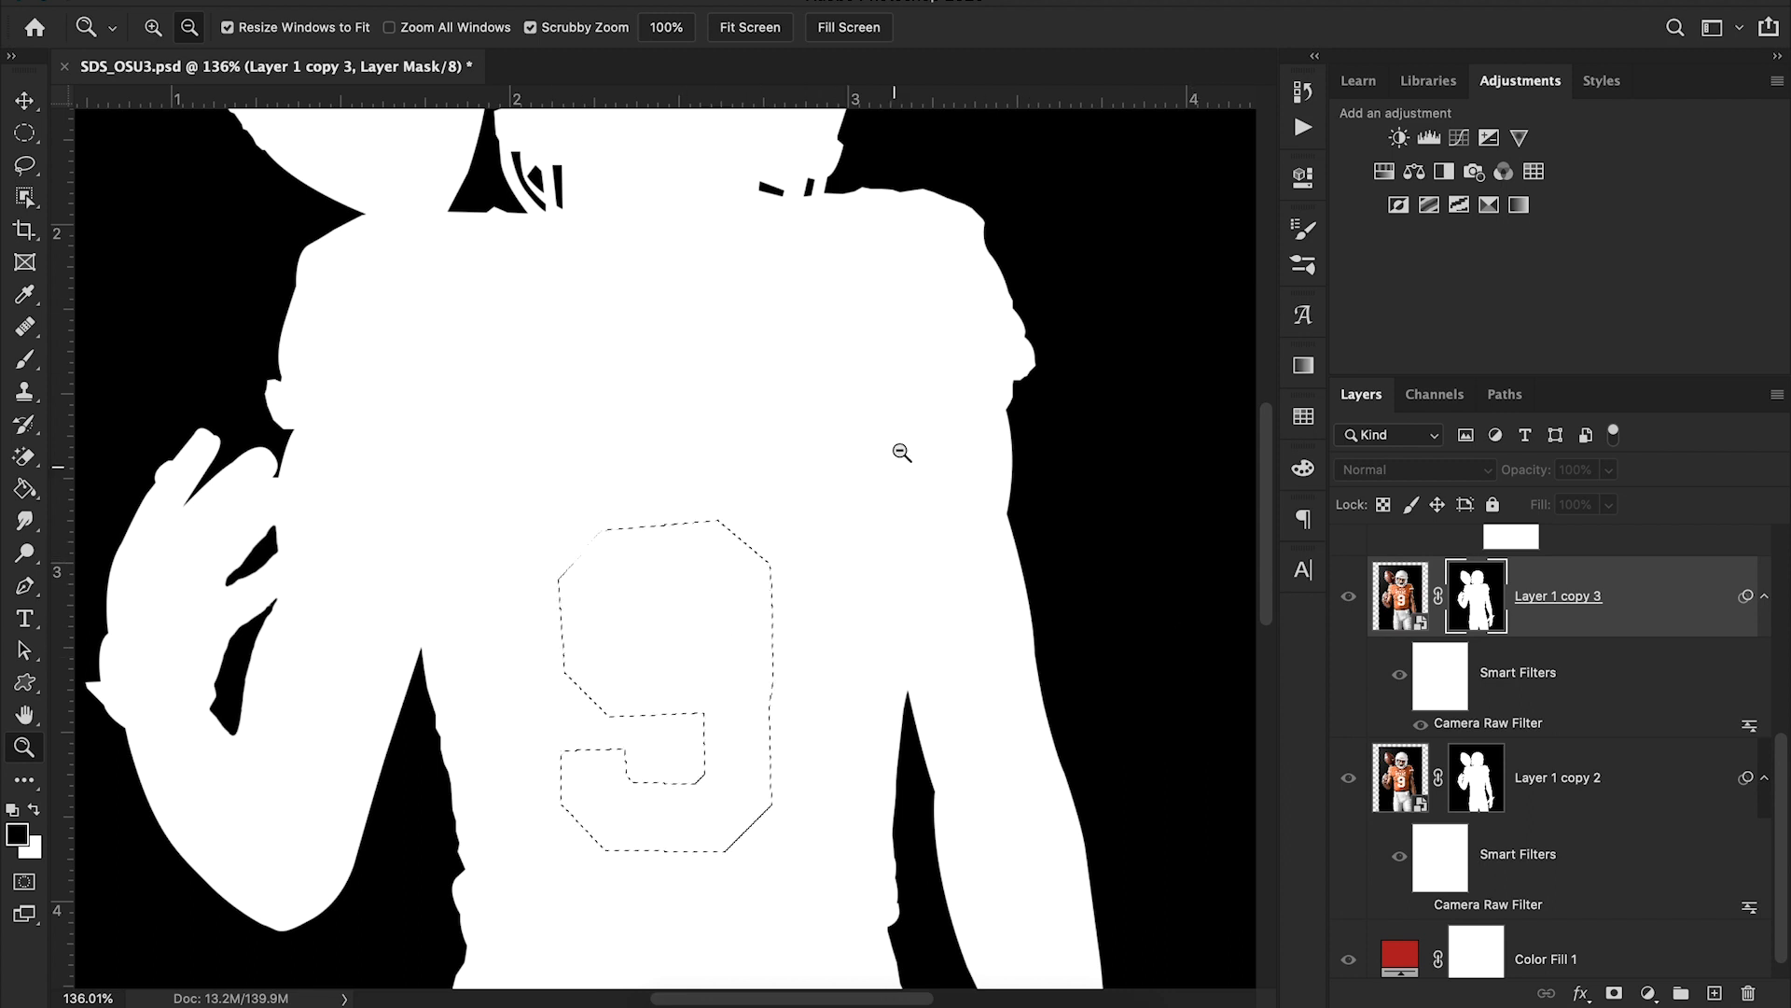
scroll(530, 270, "up", 5)
scroll(855, 335, "right", 4)
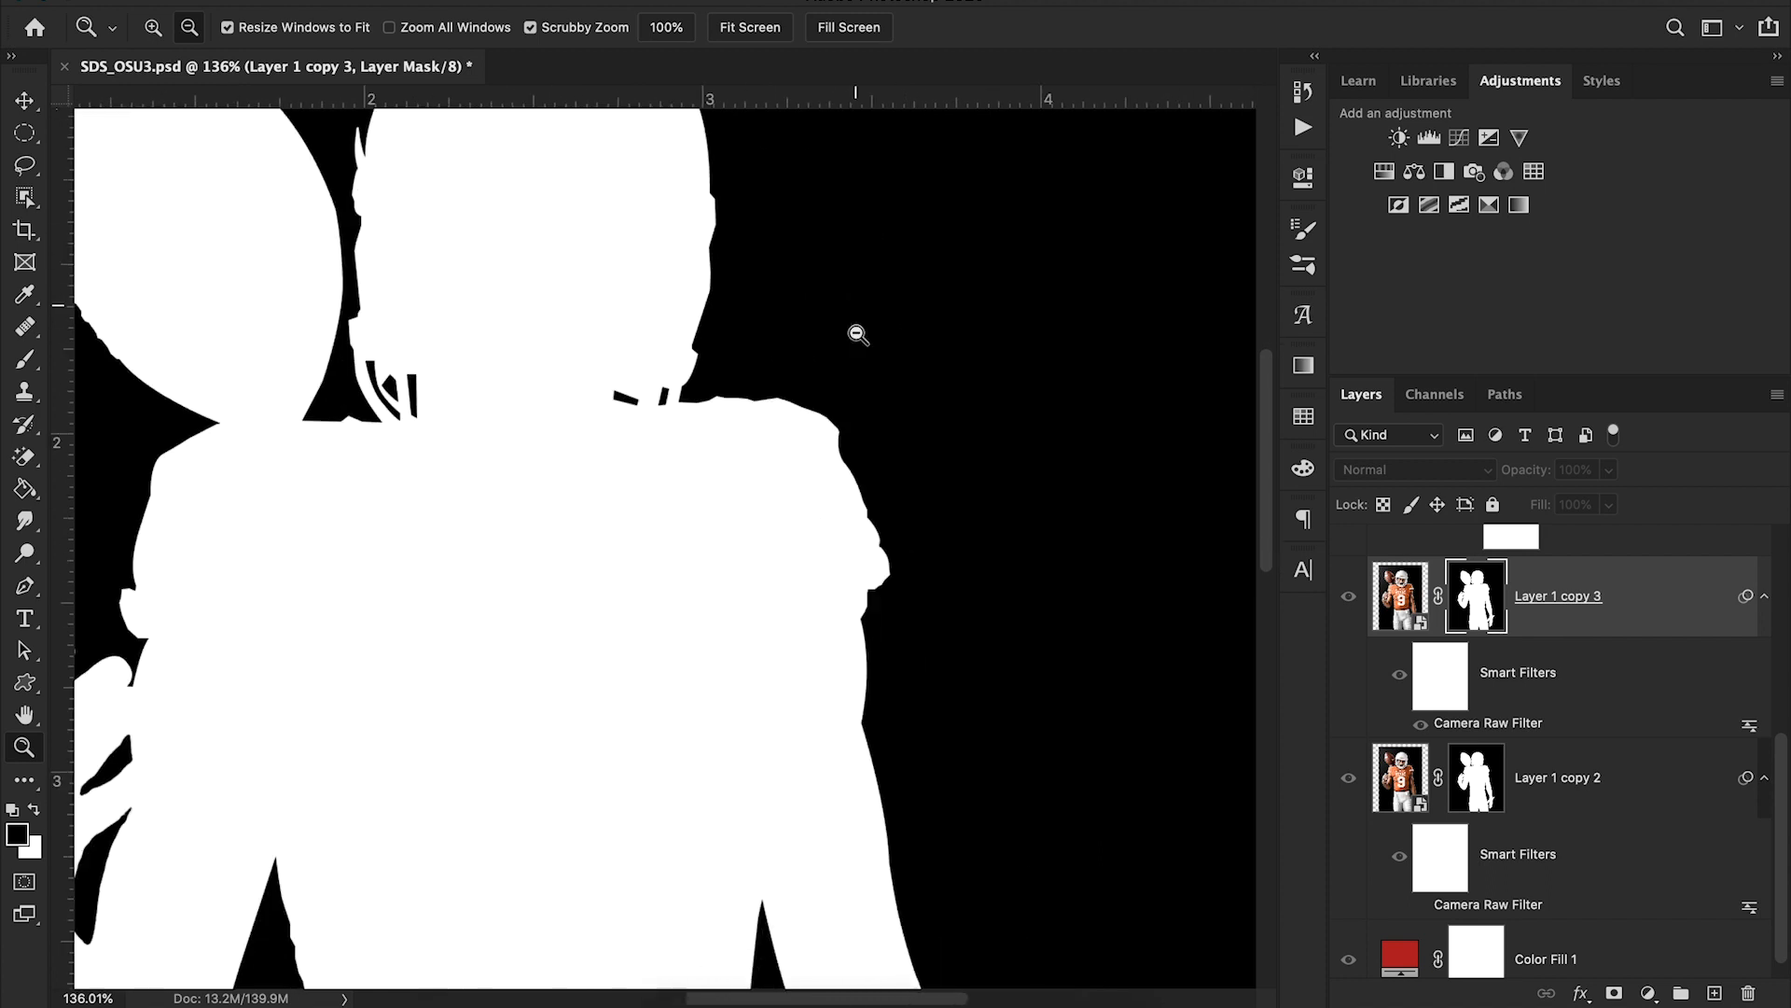
scroll(858, 335, "down", 5)
scroll(859, 335, "left", 1)
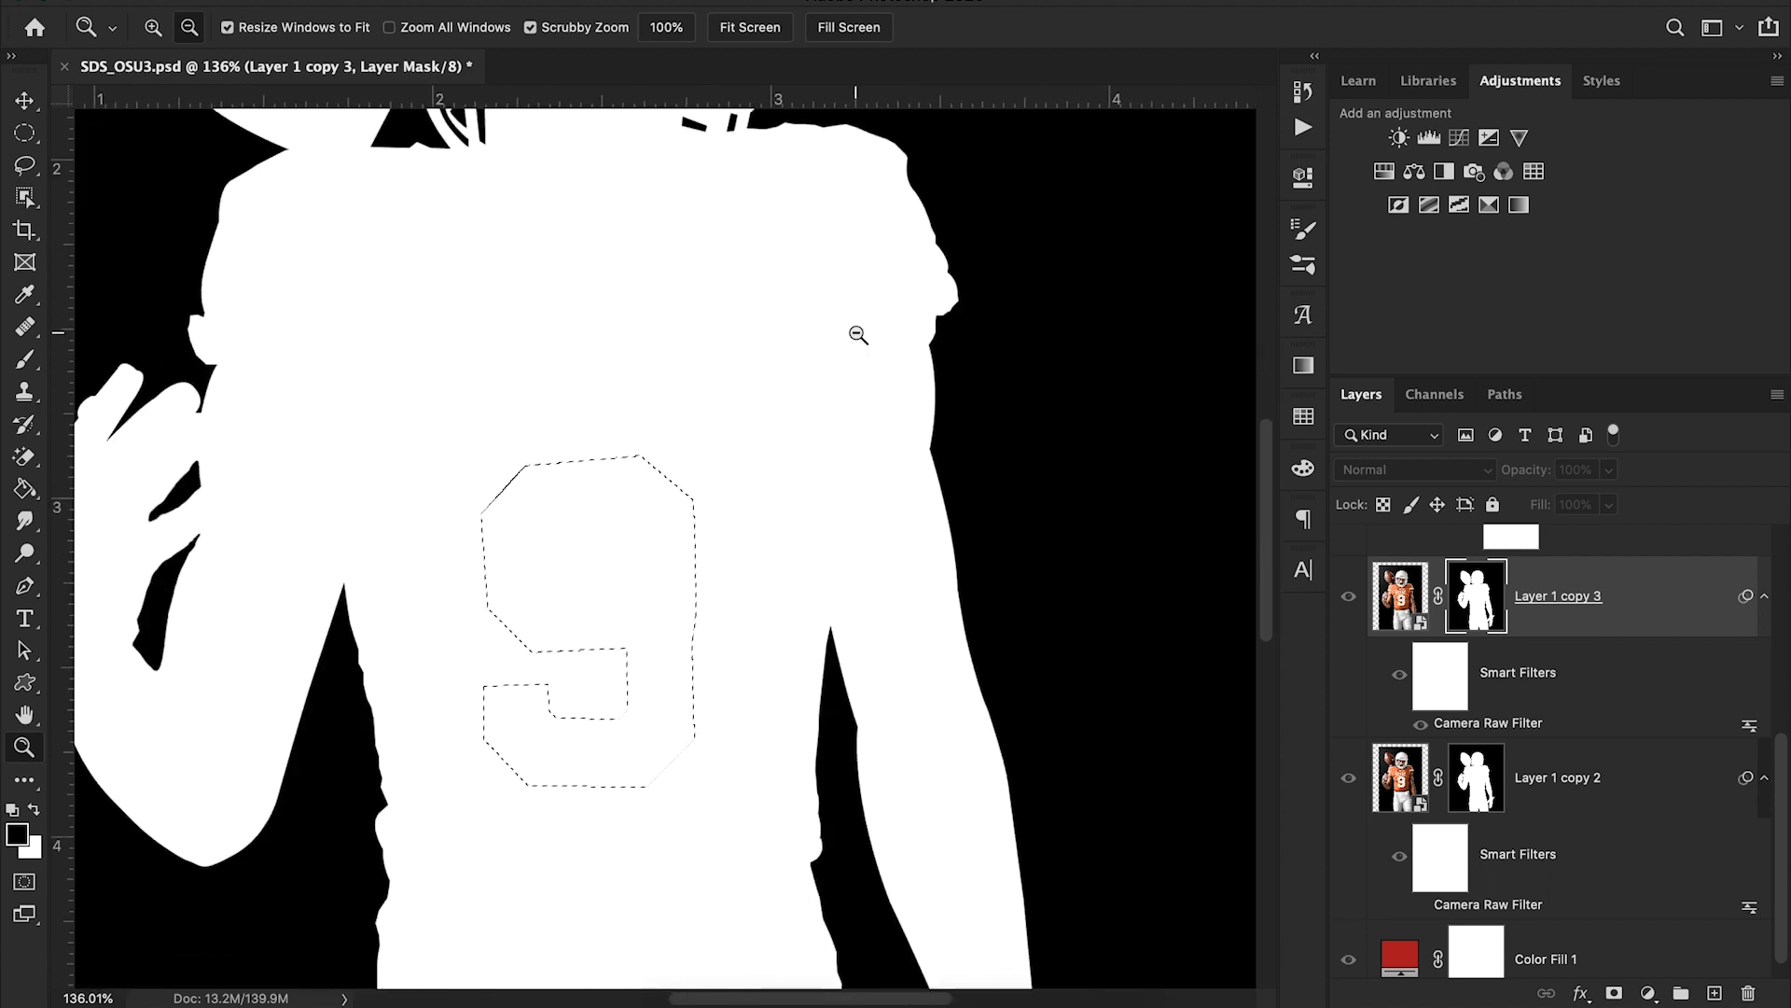
left_click(1394, 604)
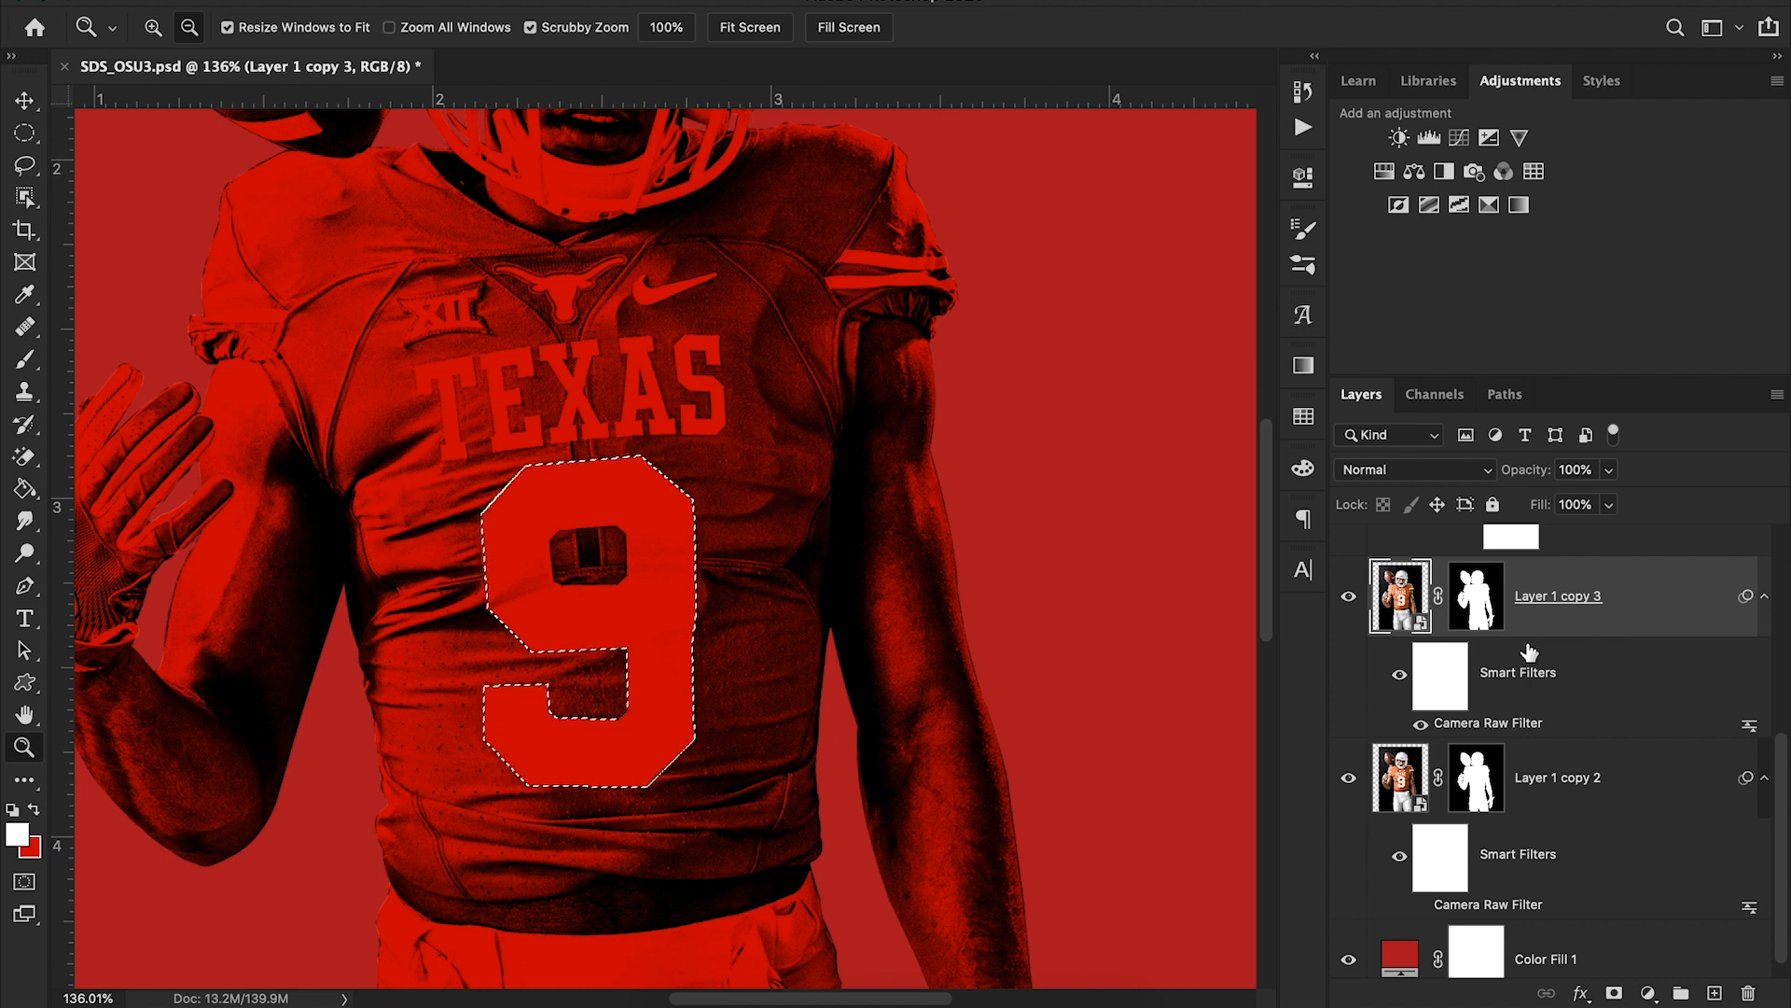
Fill the 9 selection with black on the Layer 1 copy 3 mask, deselect, and return to the full image
left_click(1476, 597, "alt")
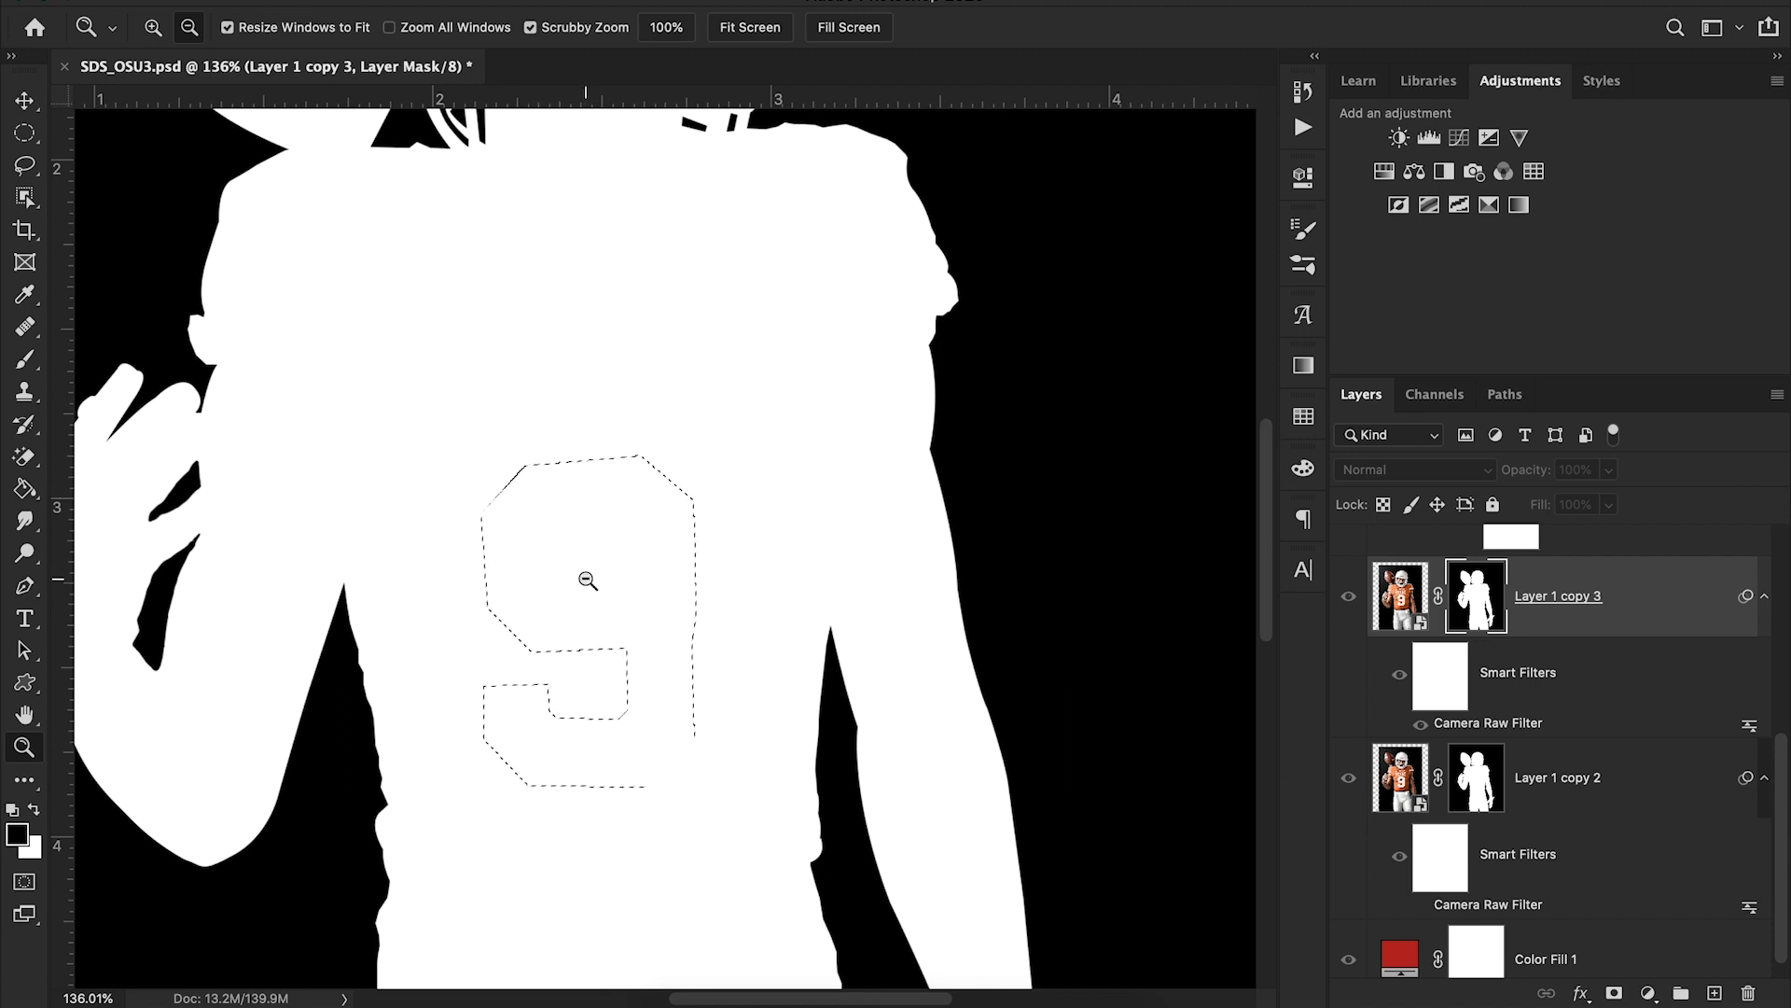
key("g")
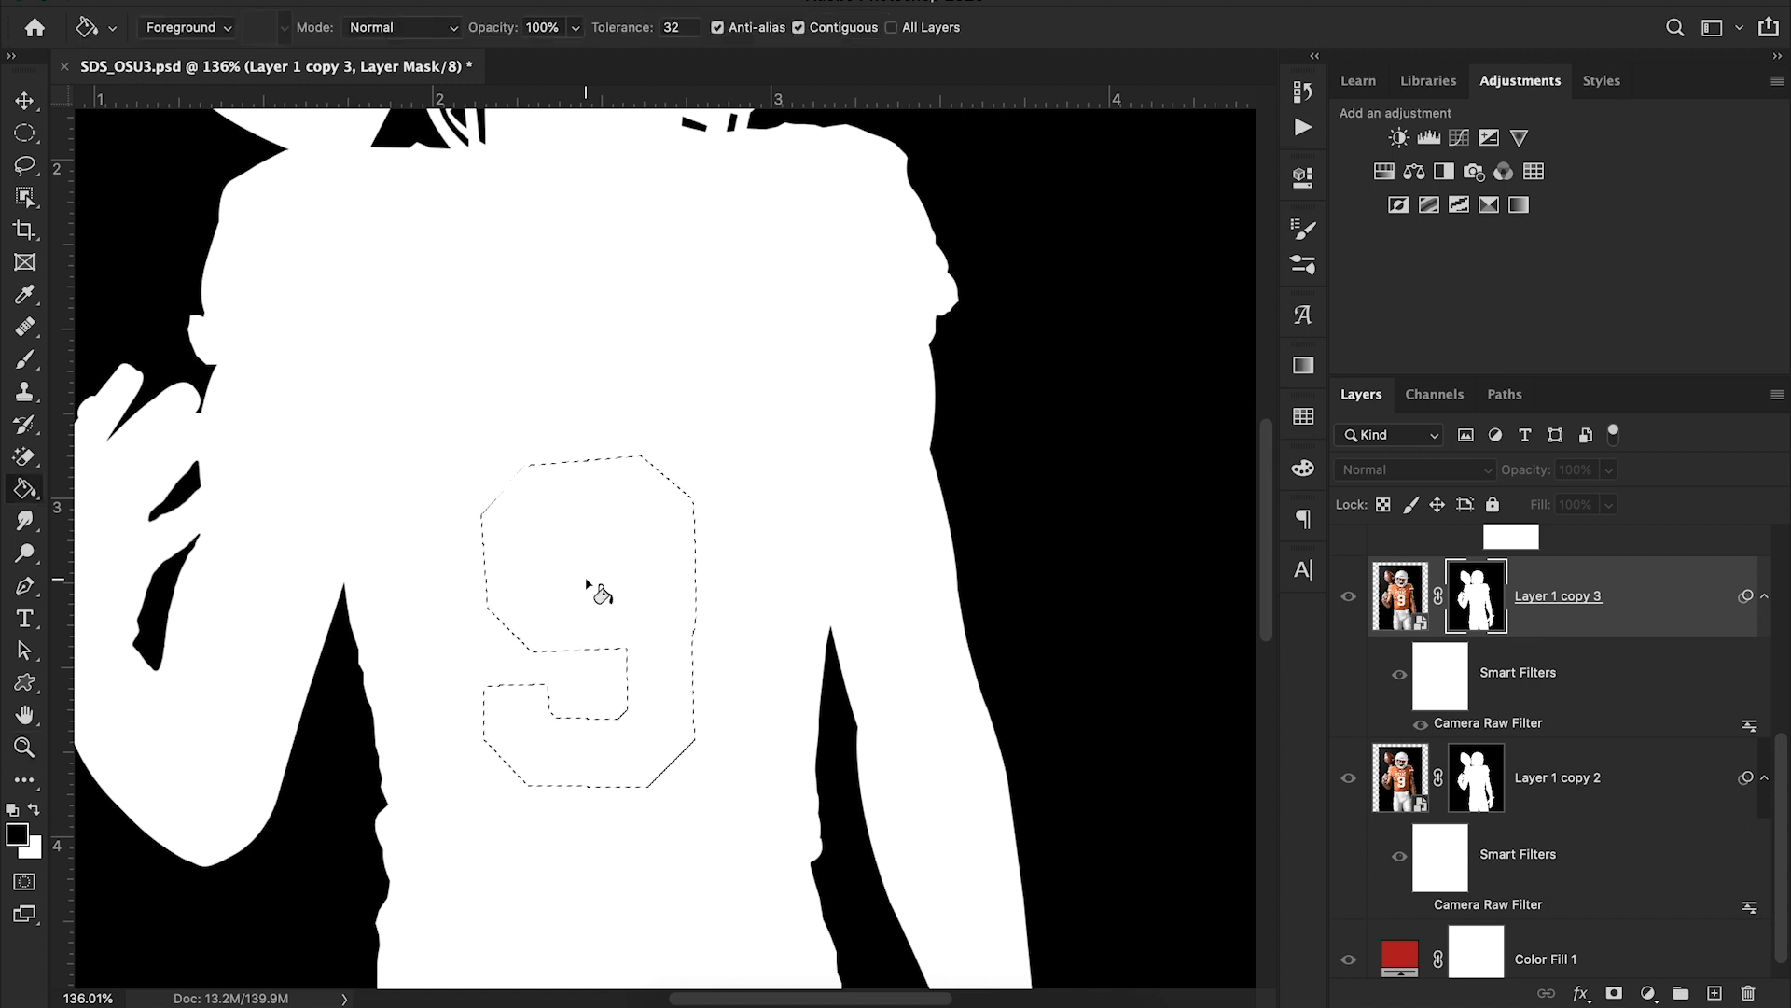
left_click(602, 529)
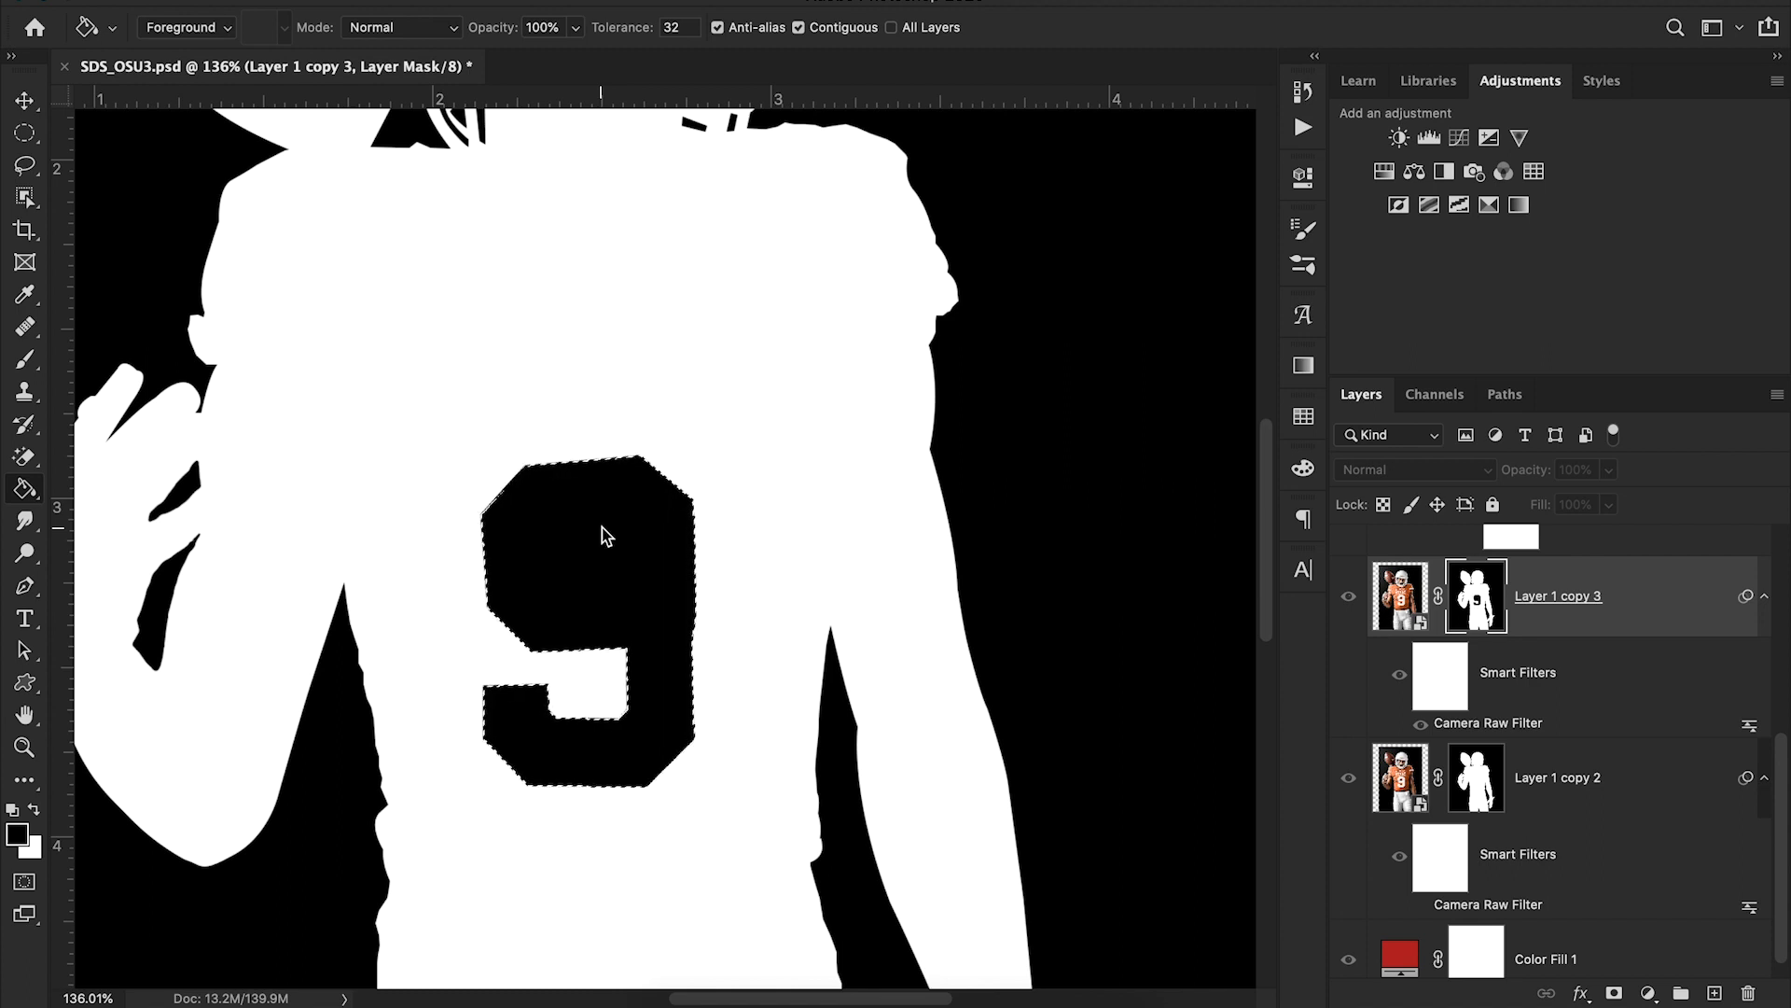
key("super+d")
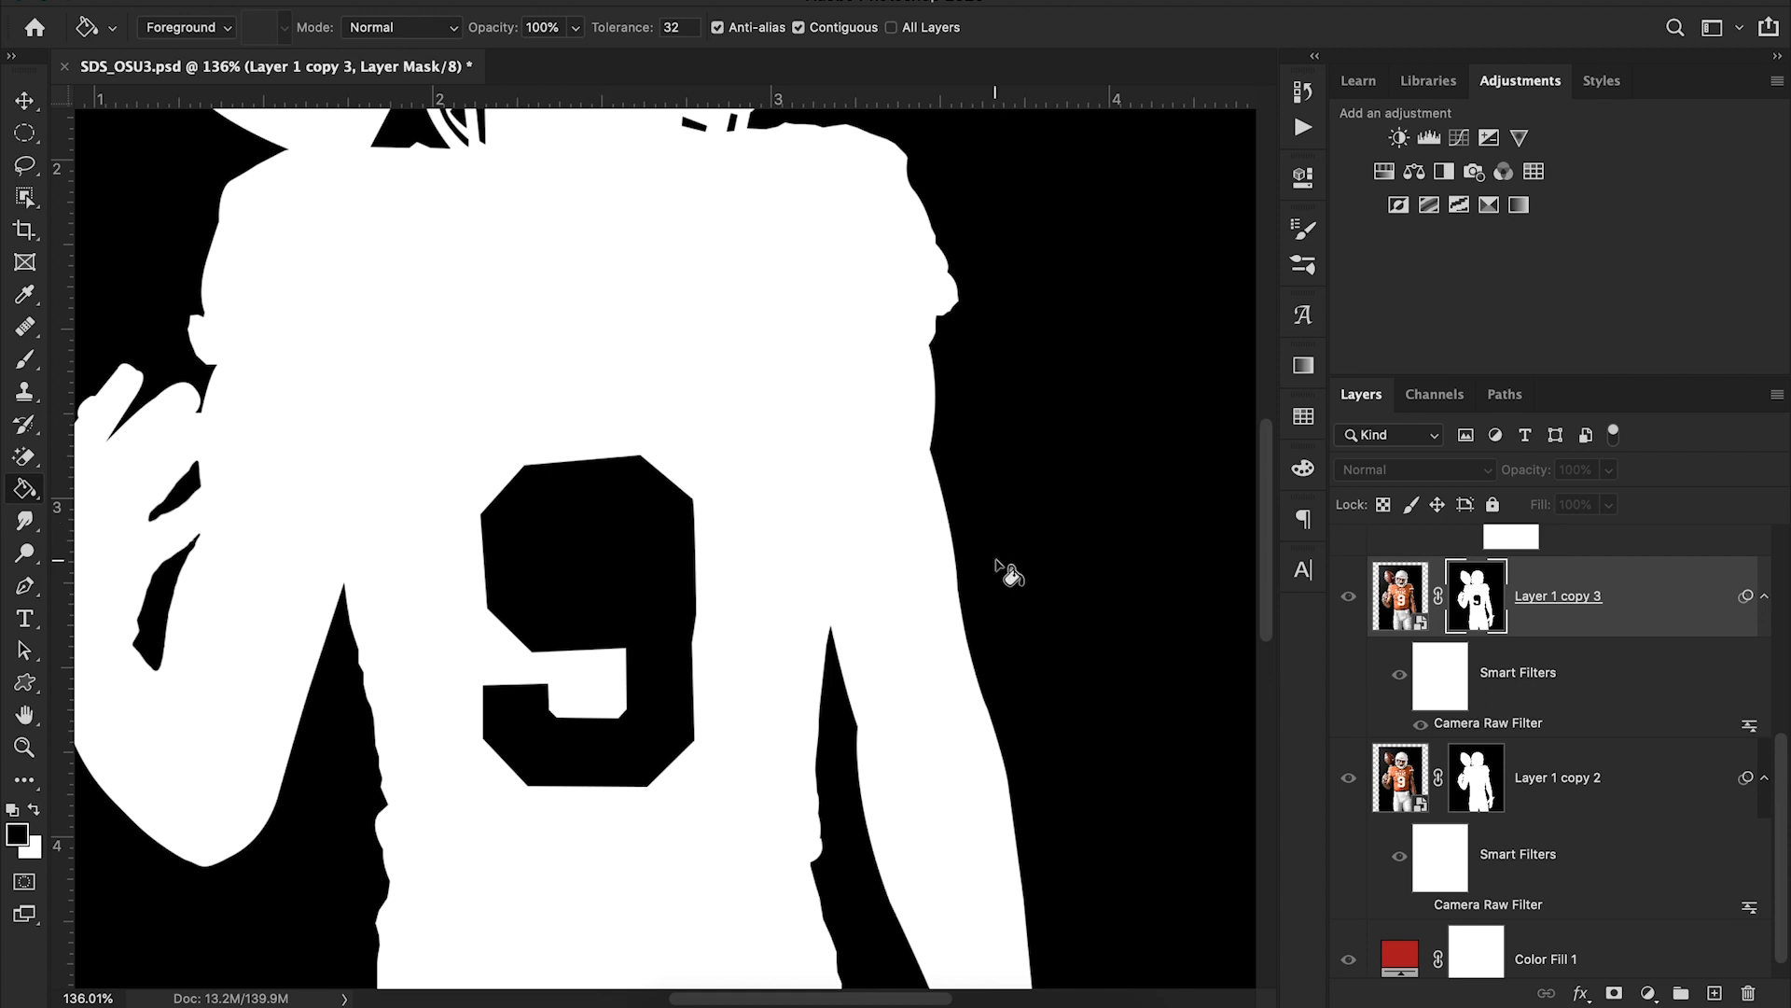
left_click(1402, 596)
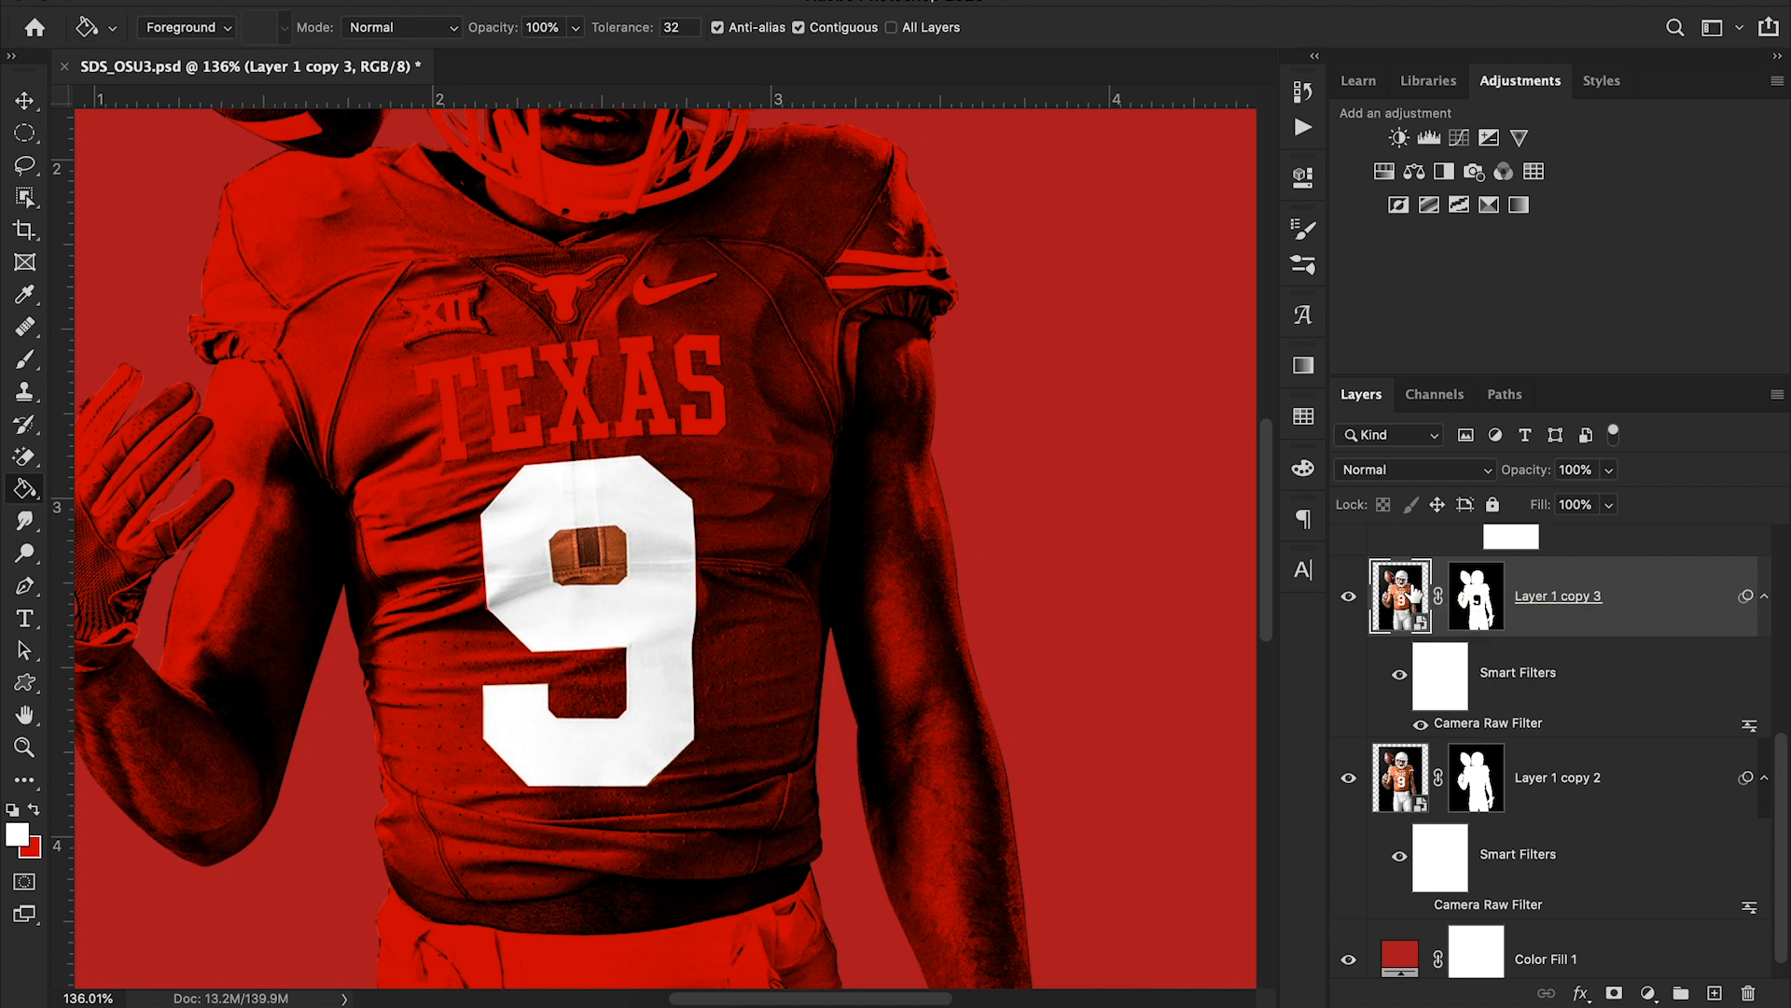
Trace the enclosed opening inside the upper part of the 9 with a Pen path
left_click(25, 746)
left_click_drag(528, 515, 680, 520)
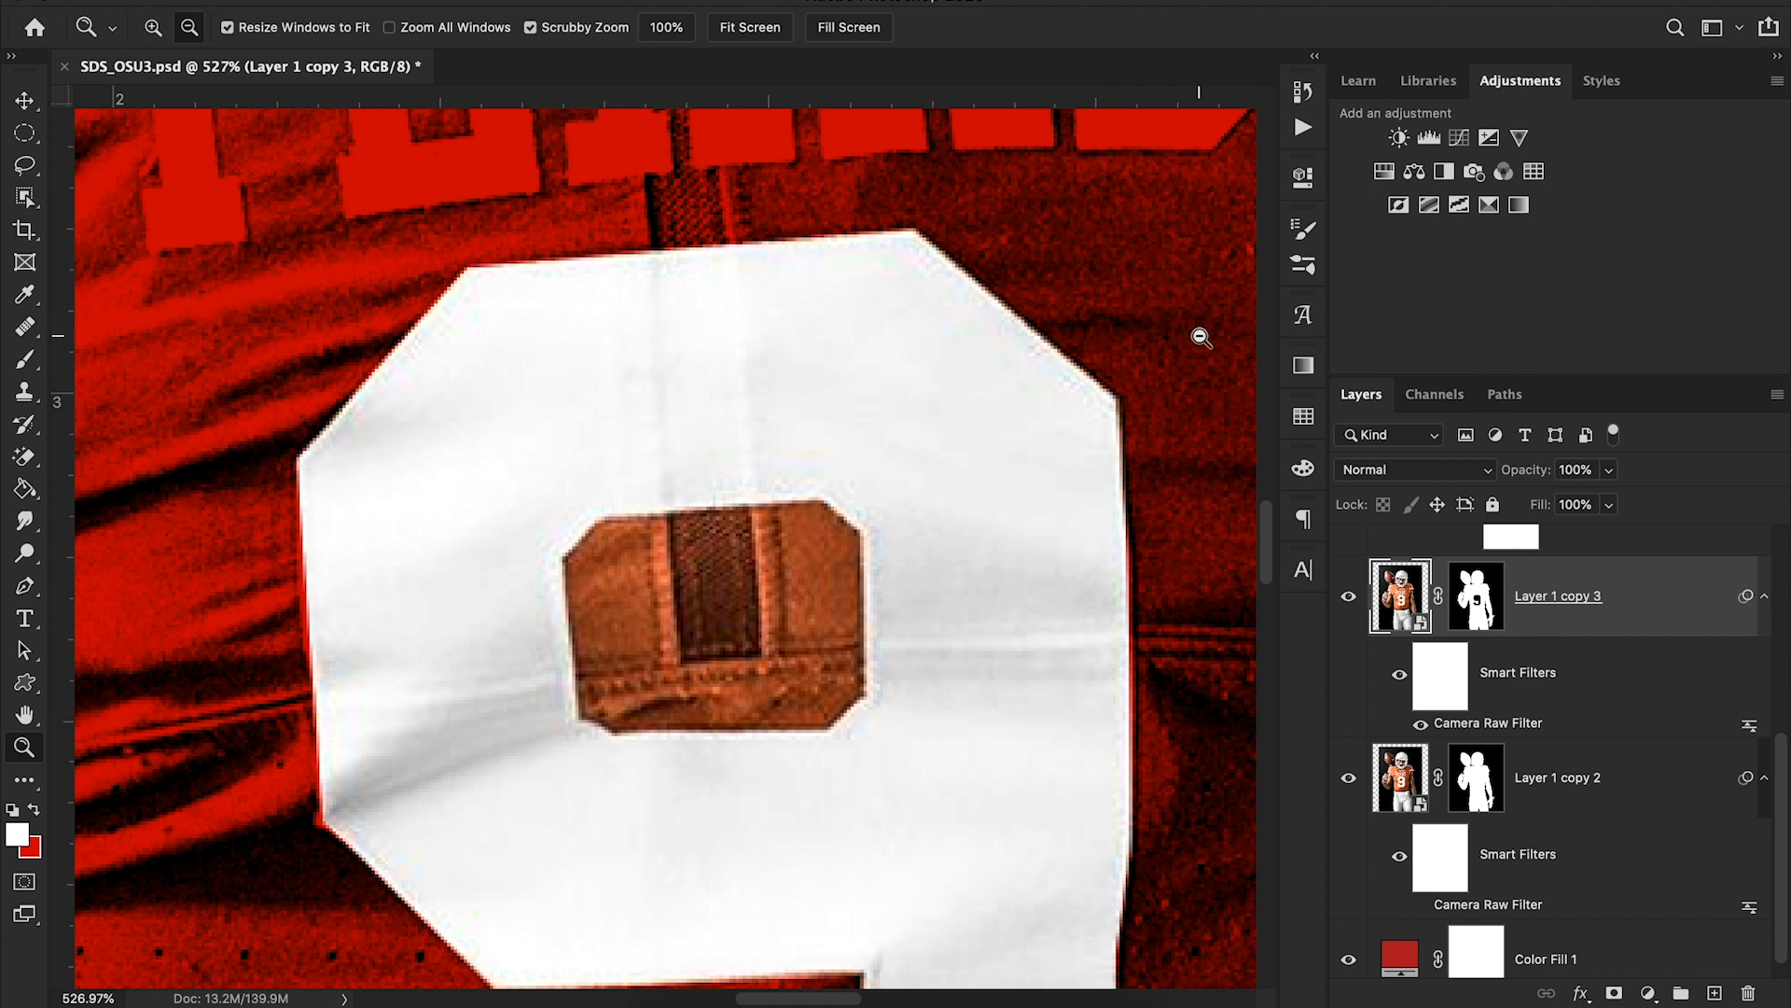
key("p")
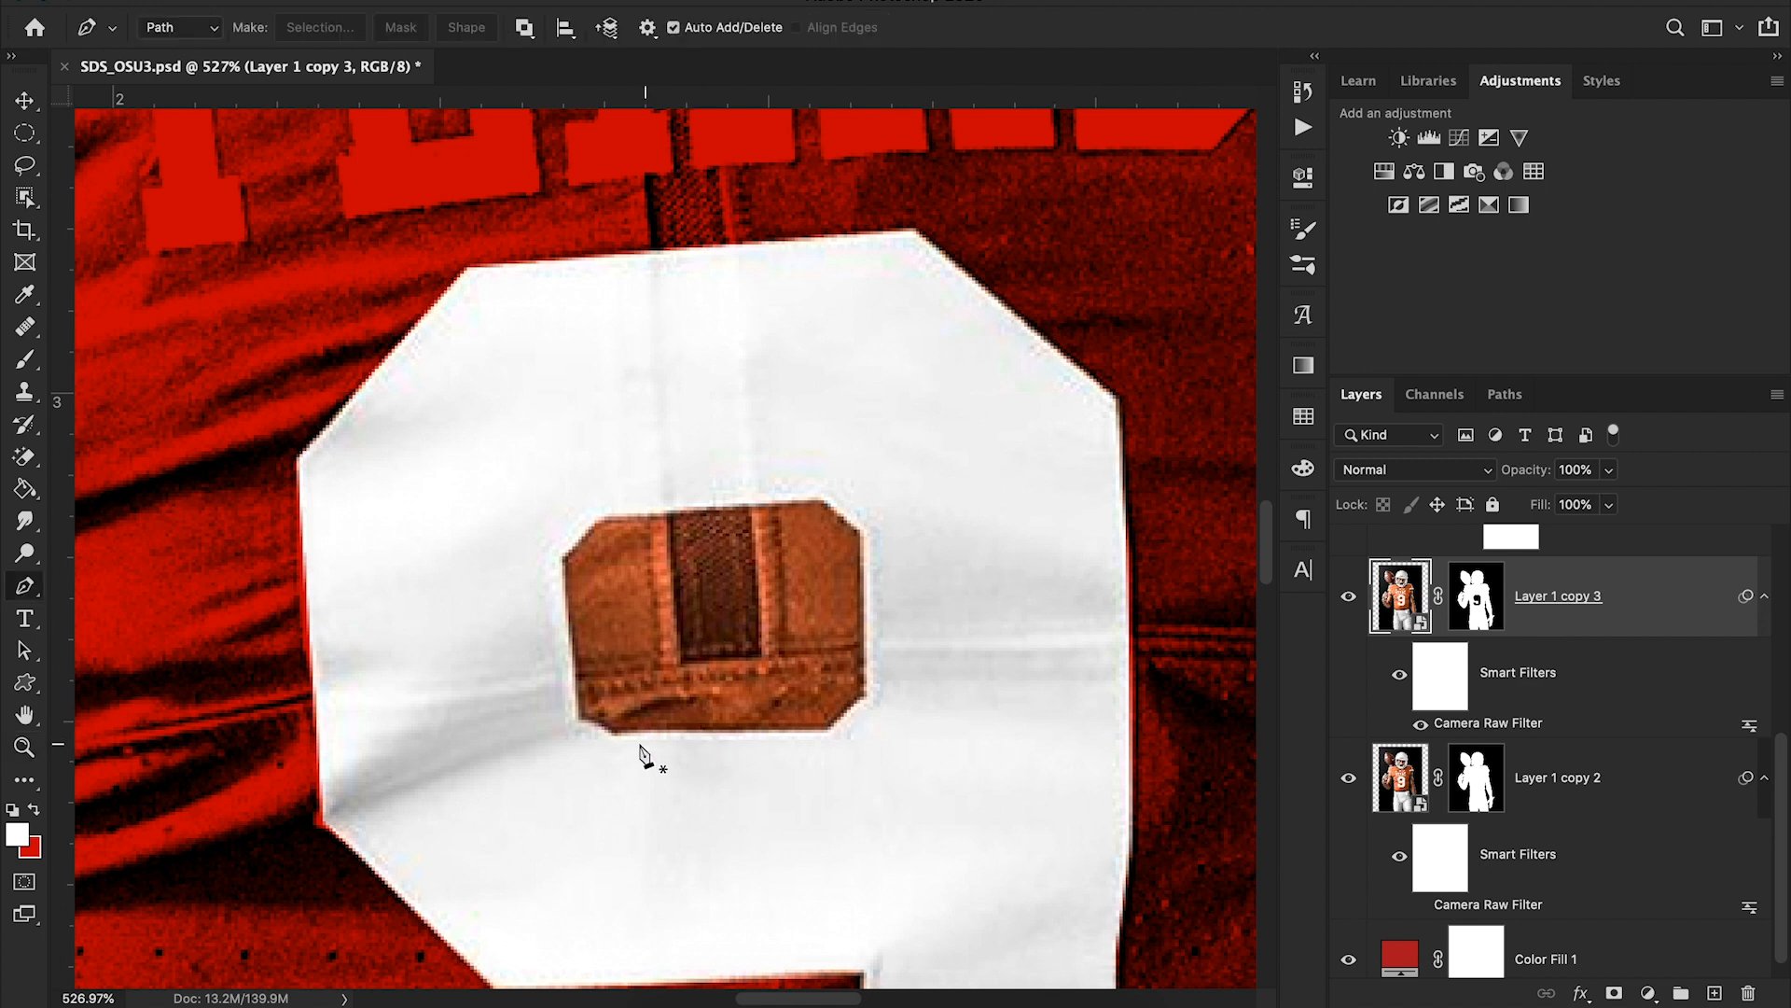
left_click(611, 729)
left_click(577, 712)
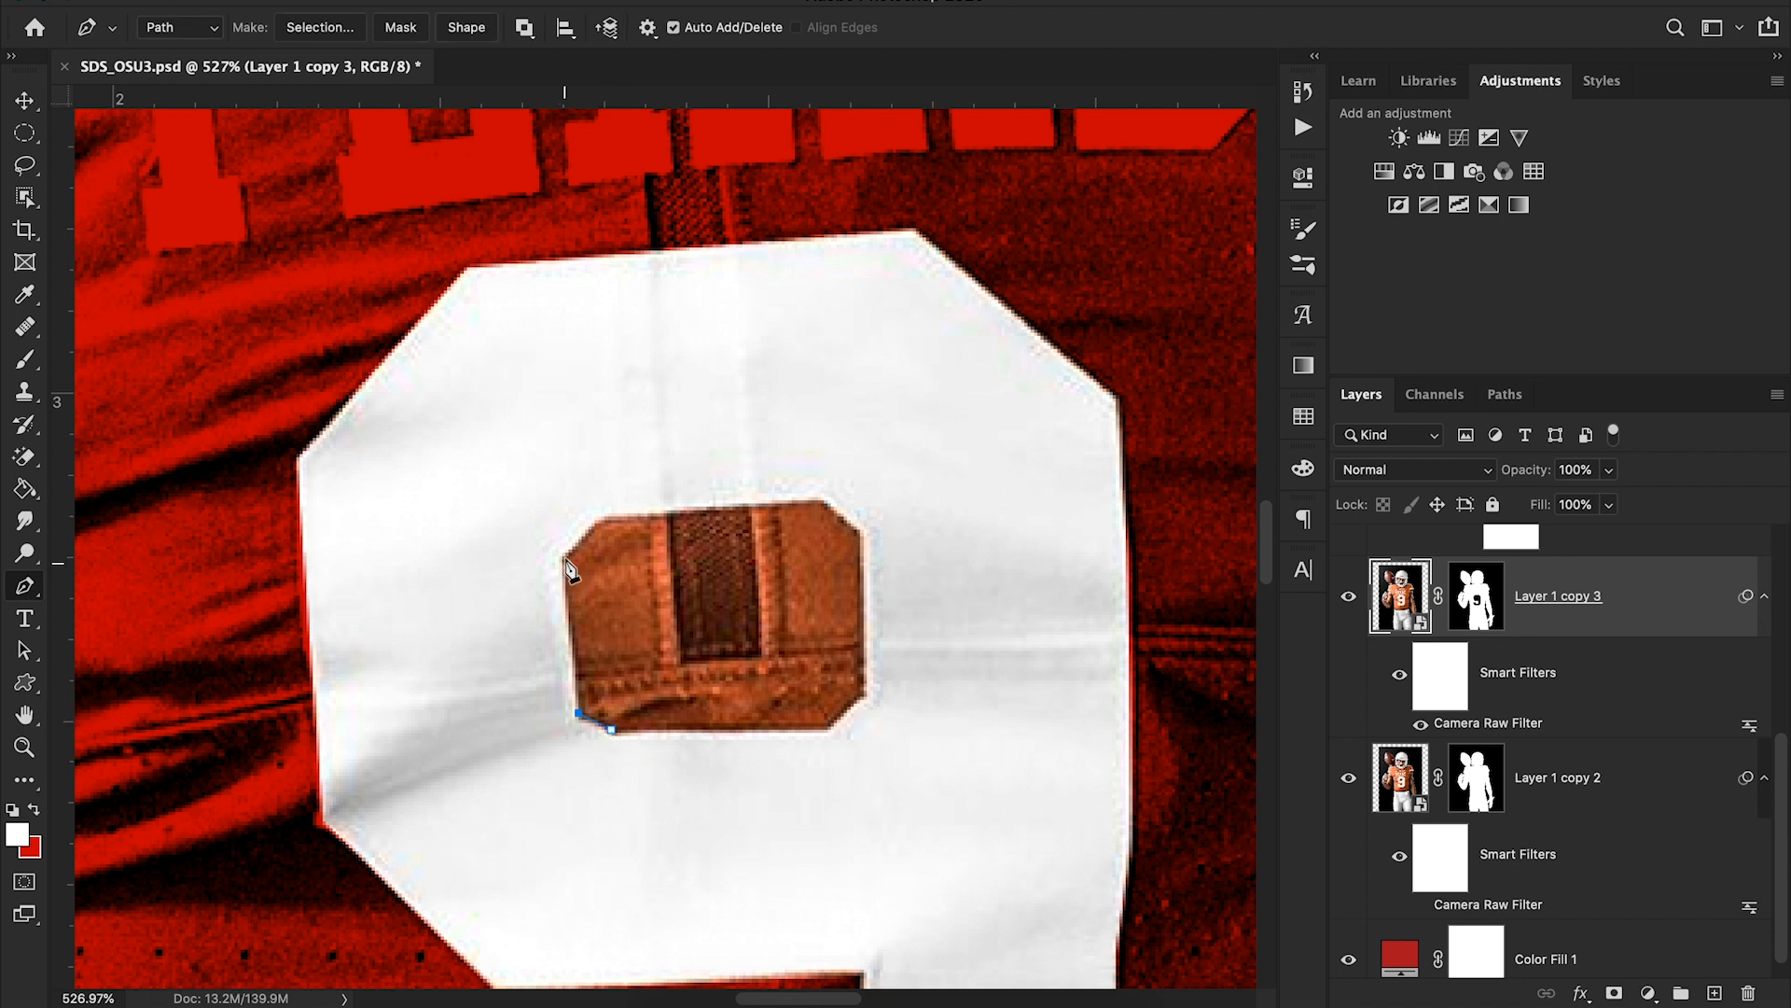
left_click(602, 518)
left_click(821, 504)
left_click(866, 693)
left_click(828, 725)
Turn the inner-opening path into a selection with feather radius 0 and show the Layer 1 copy 3 mask by itself
left_click(341, 30)
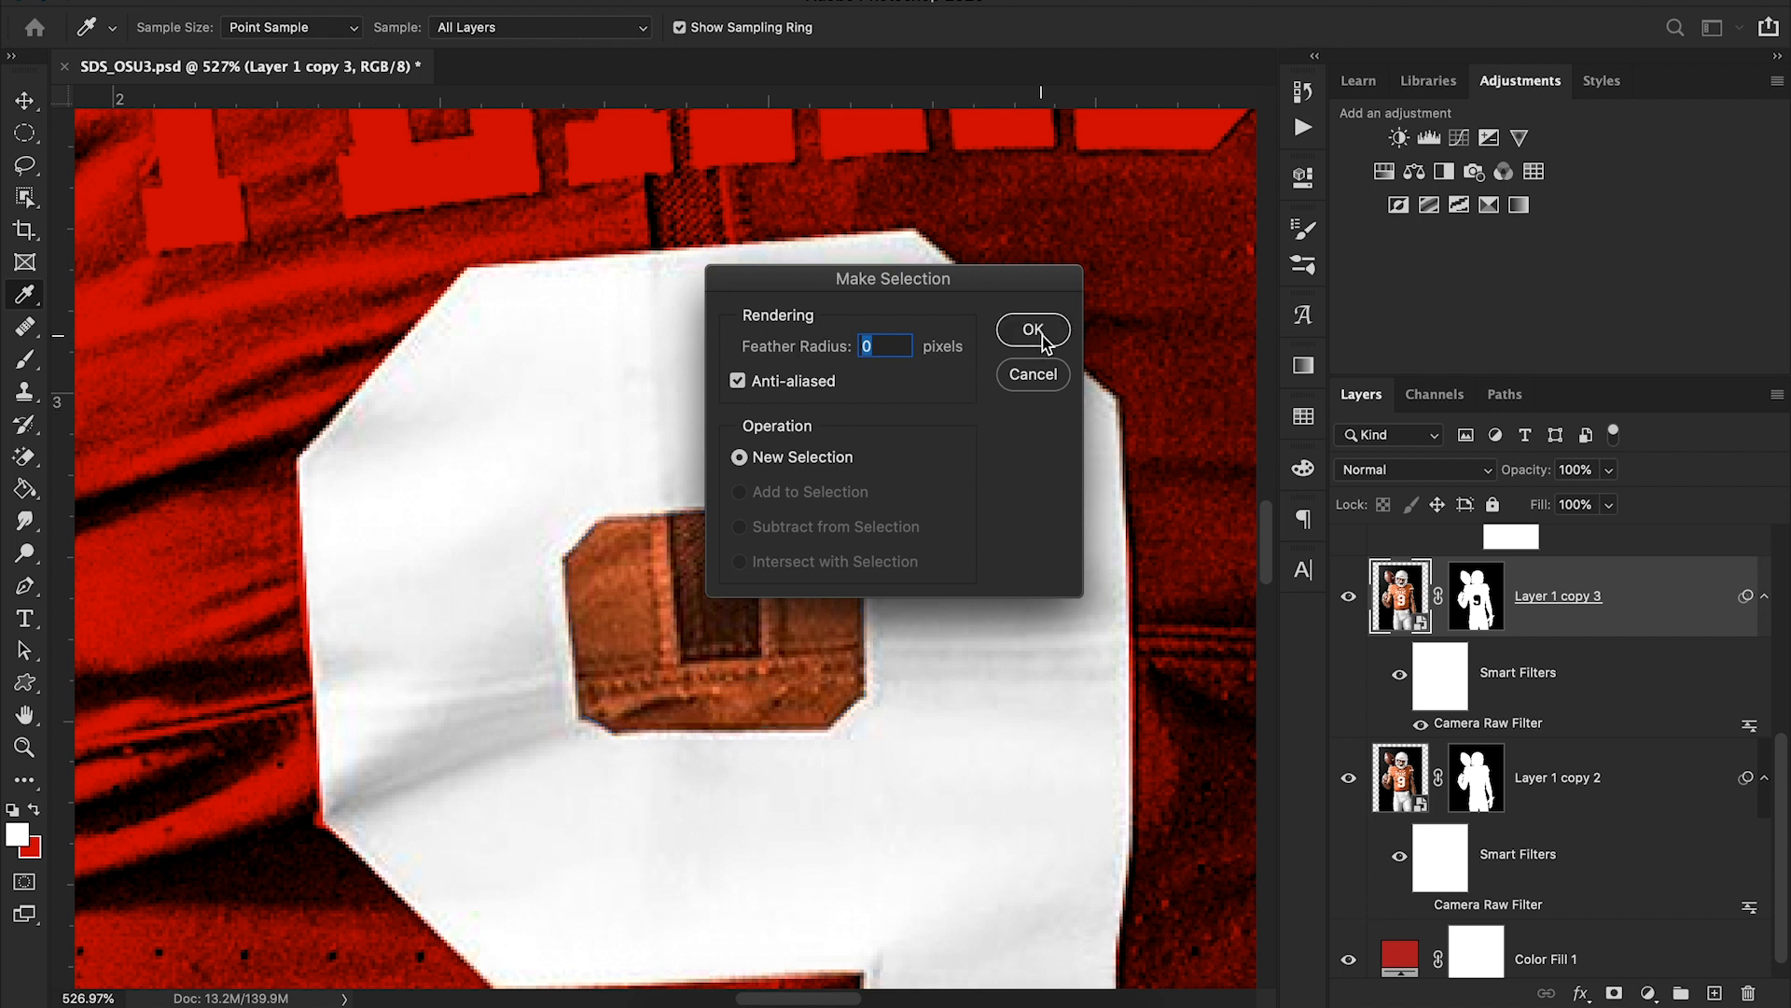
left_click(1041, 336)
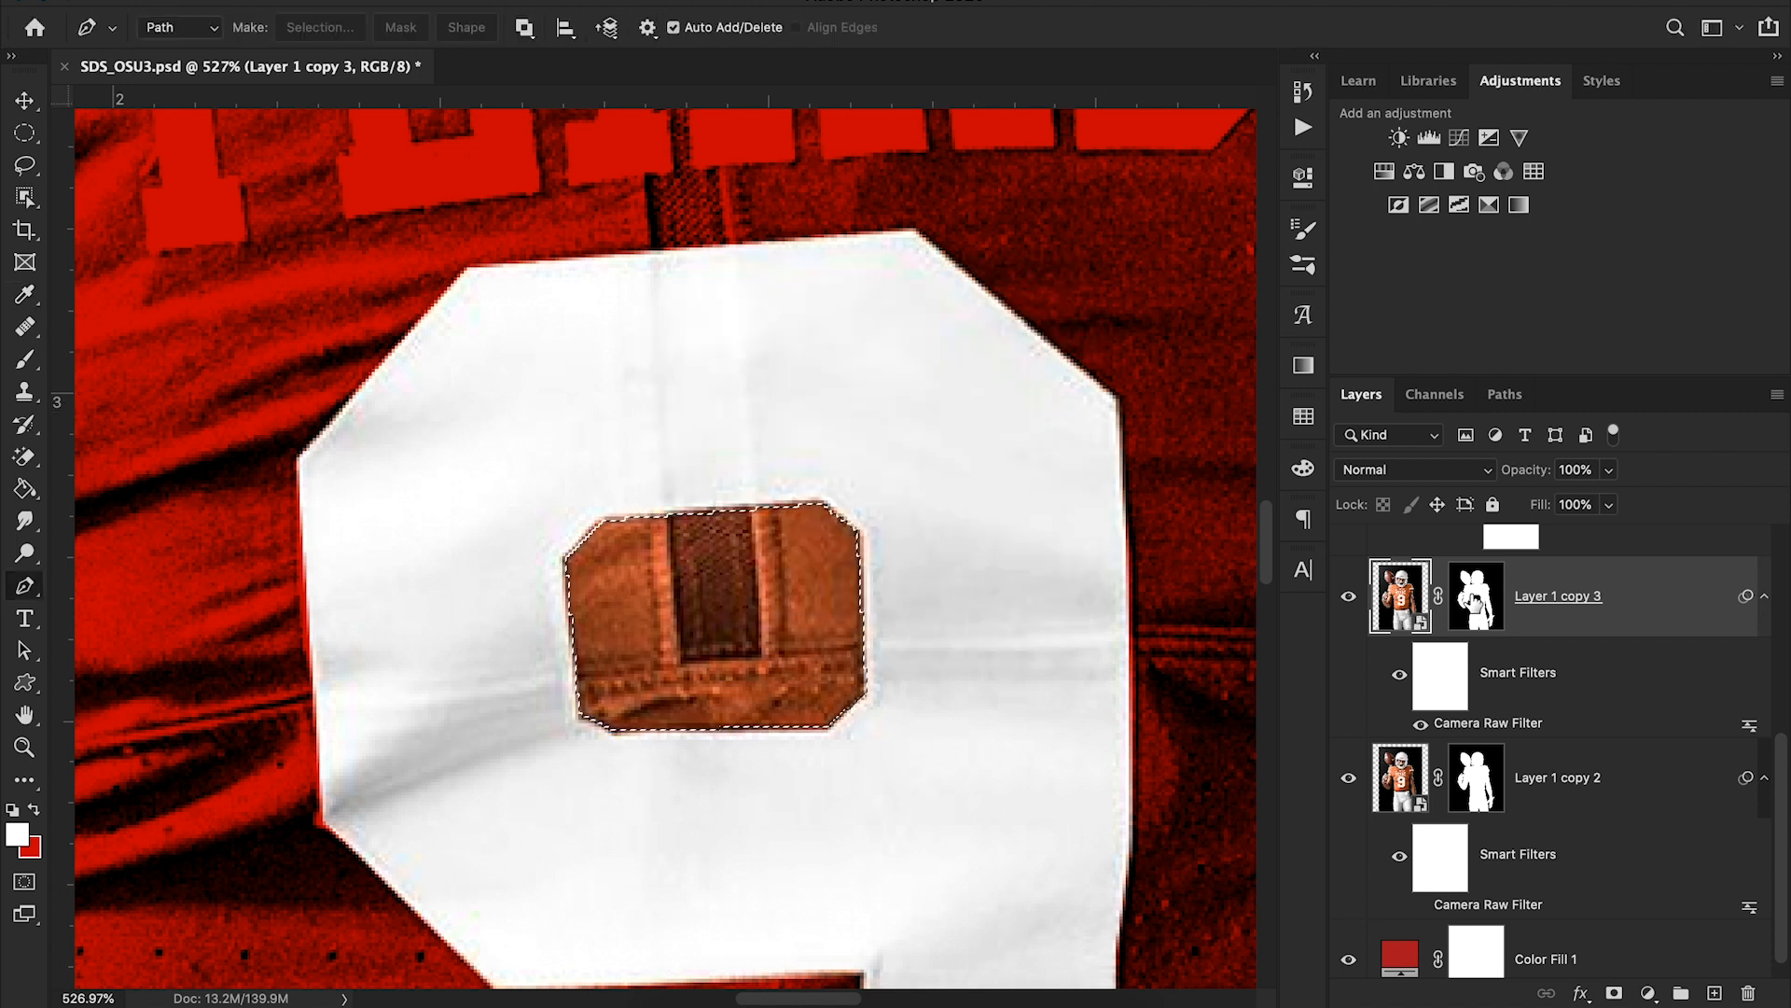
left_click(1474, 597, "alt")
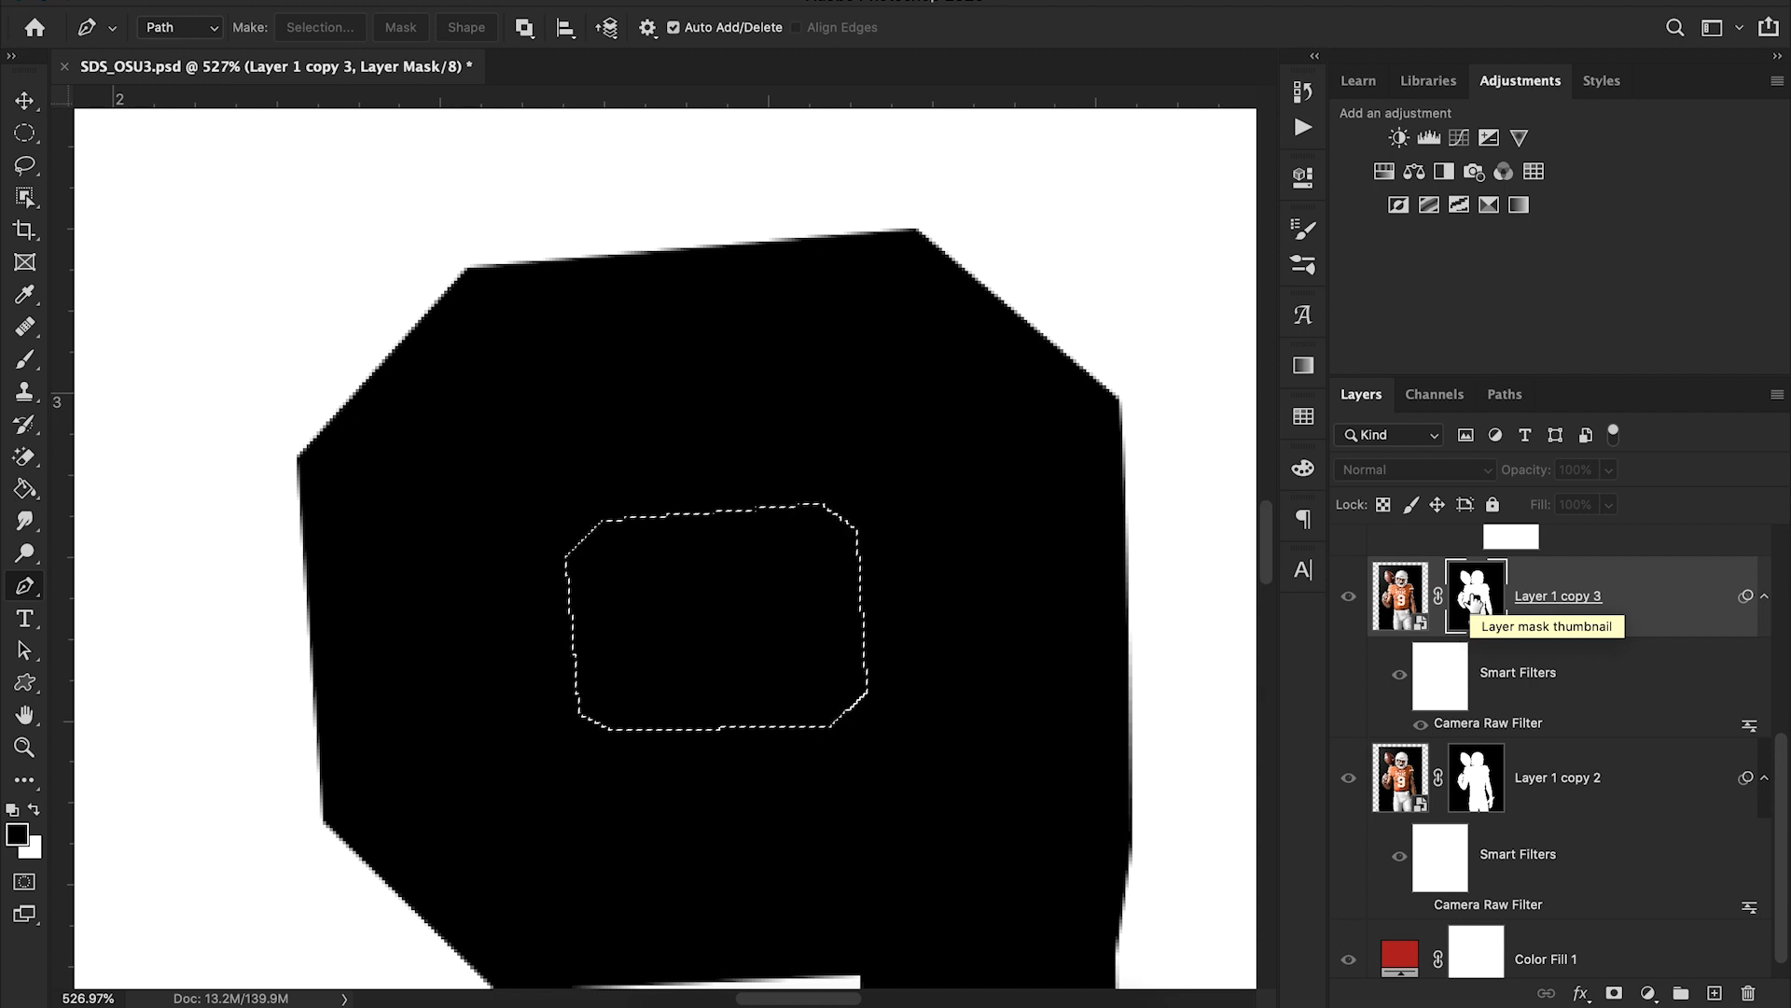
Fill the 9's inner-opening selection with white on the Layer 1 copy 3 mask, deselect, and return to the full image
scroll(1474, 602, "up", 5)
scroll(1553, 700, "down", 2)
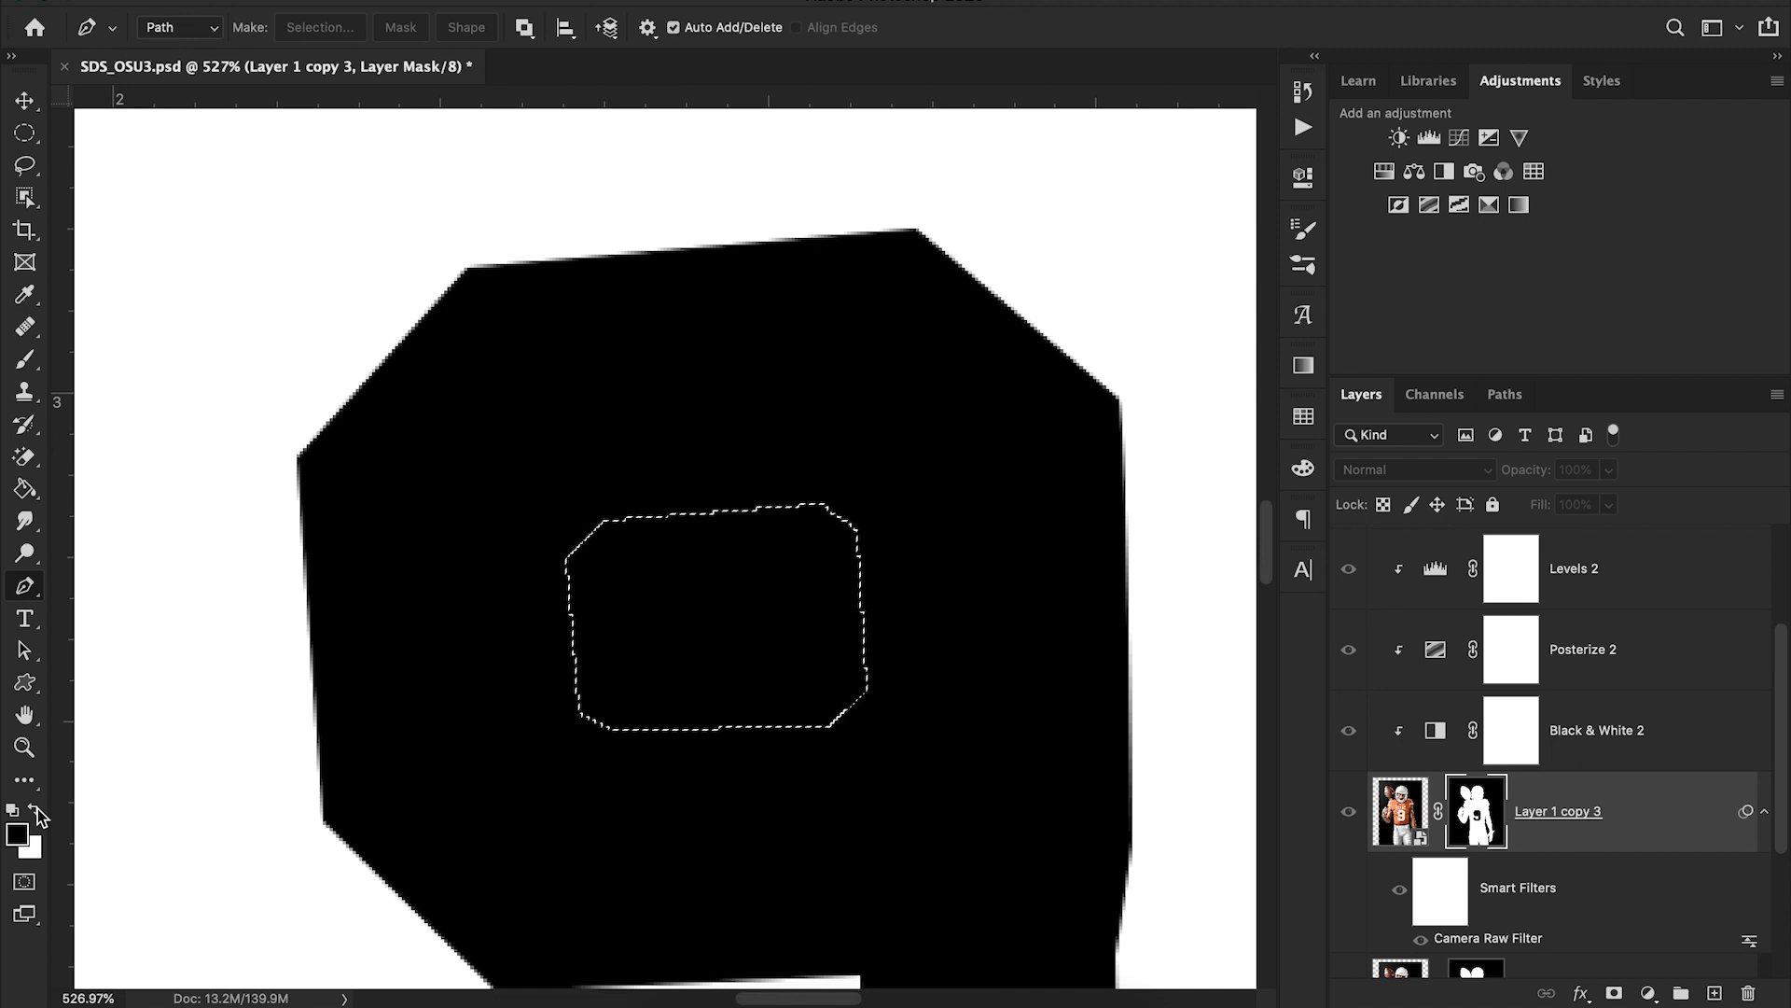
key("g")
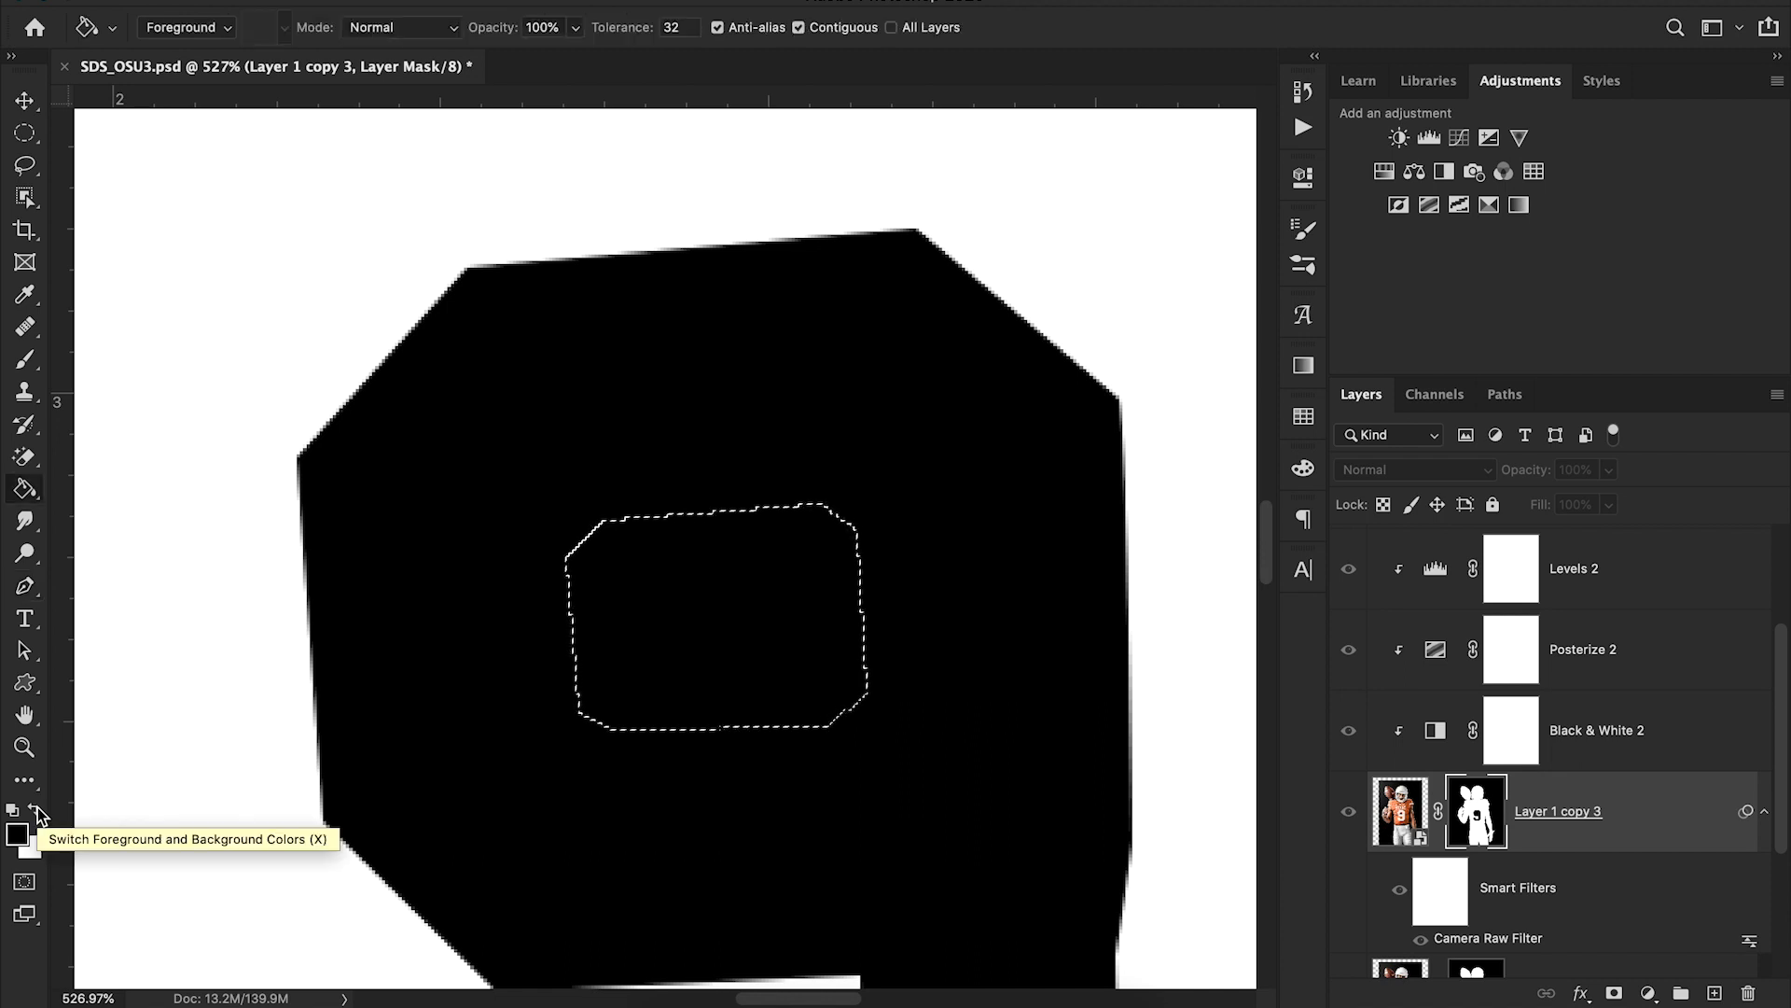
left_click(37, 808)
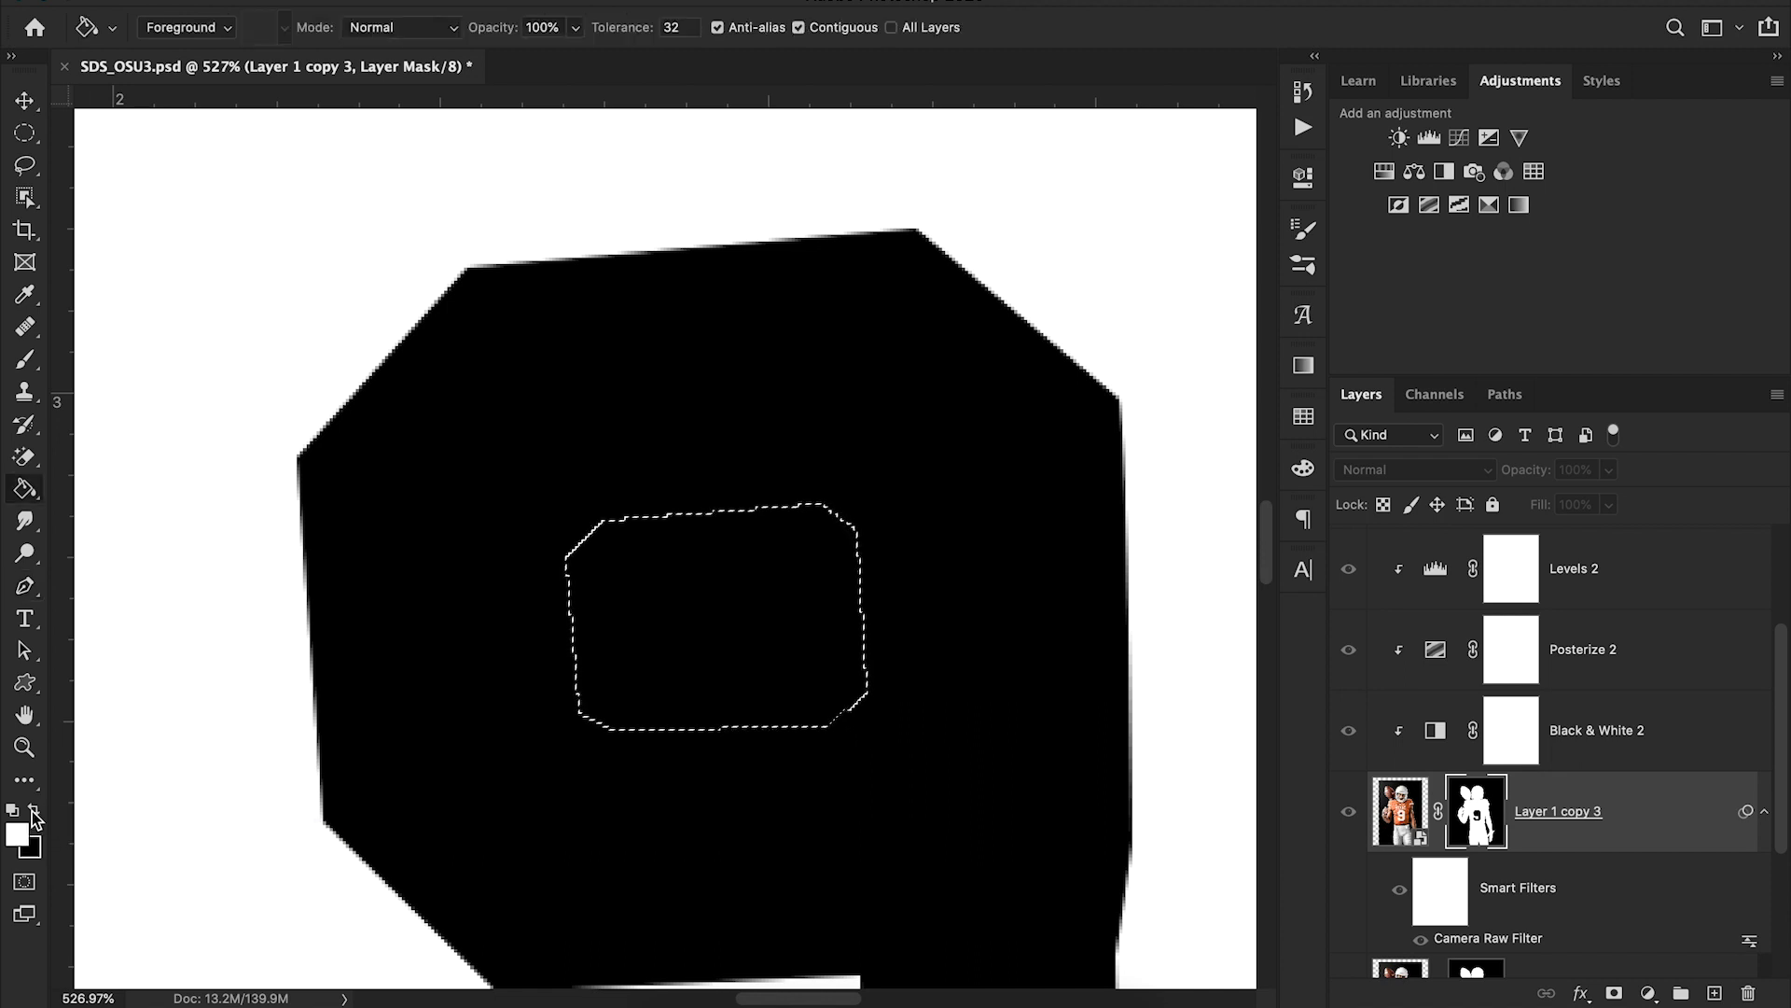
left_click(676, 585)
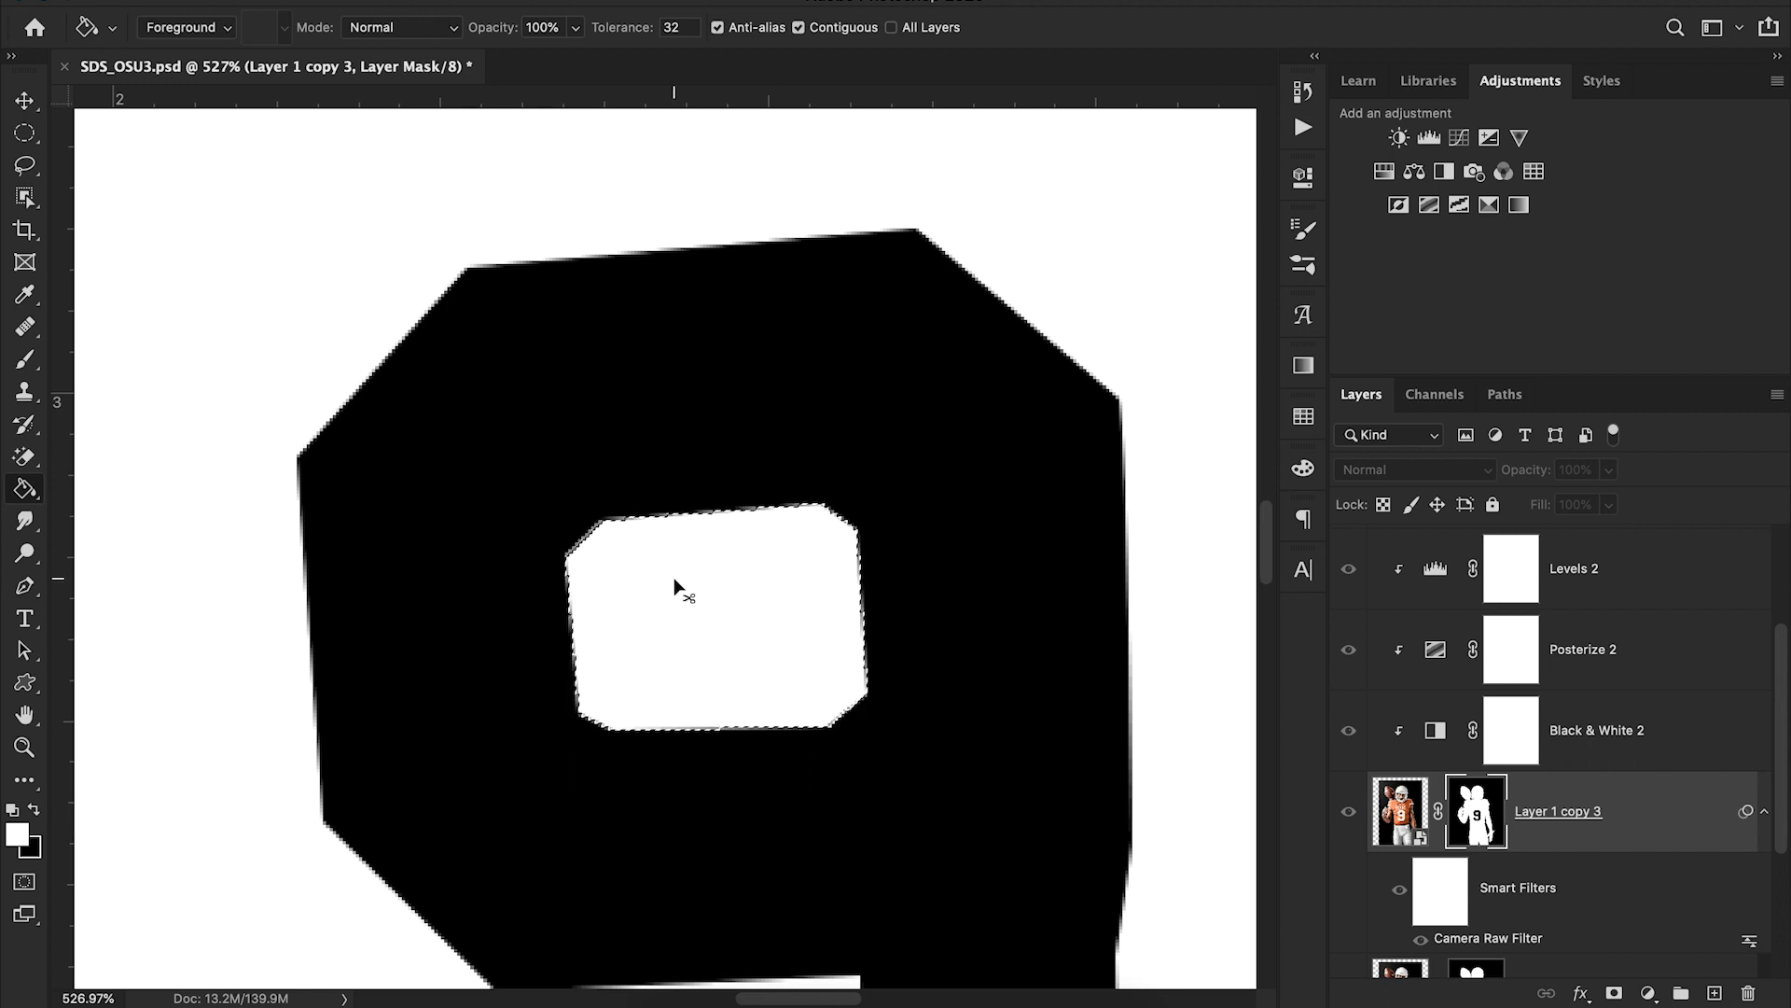
key("super+d")
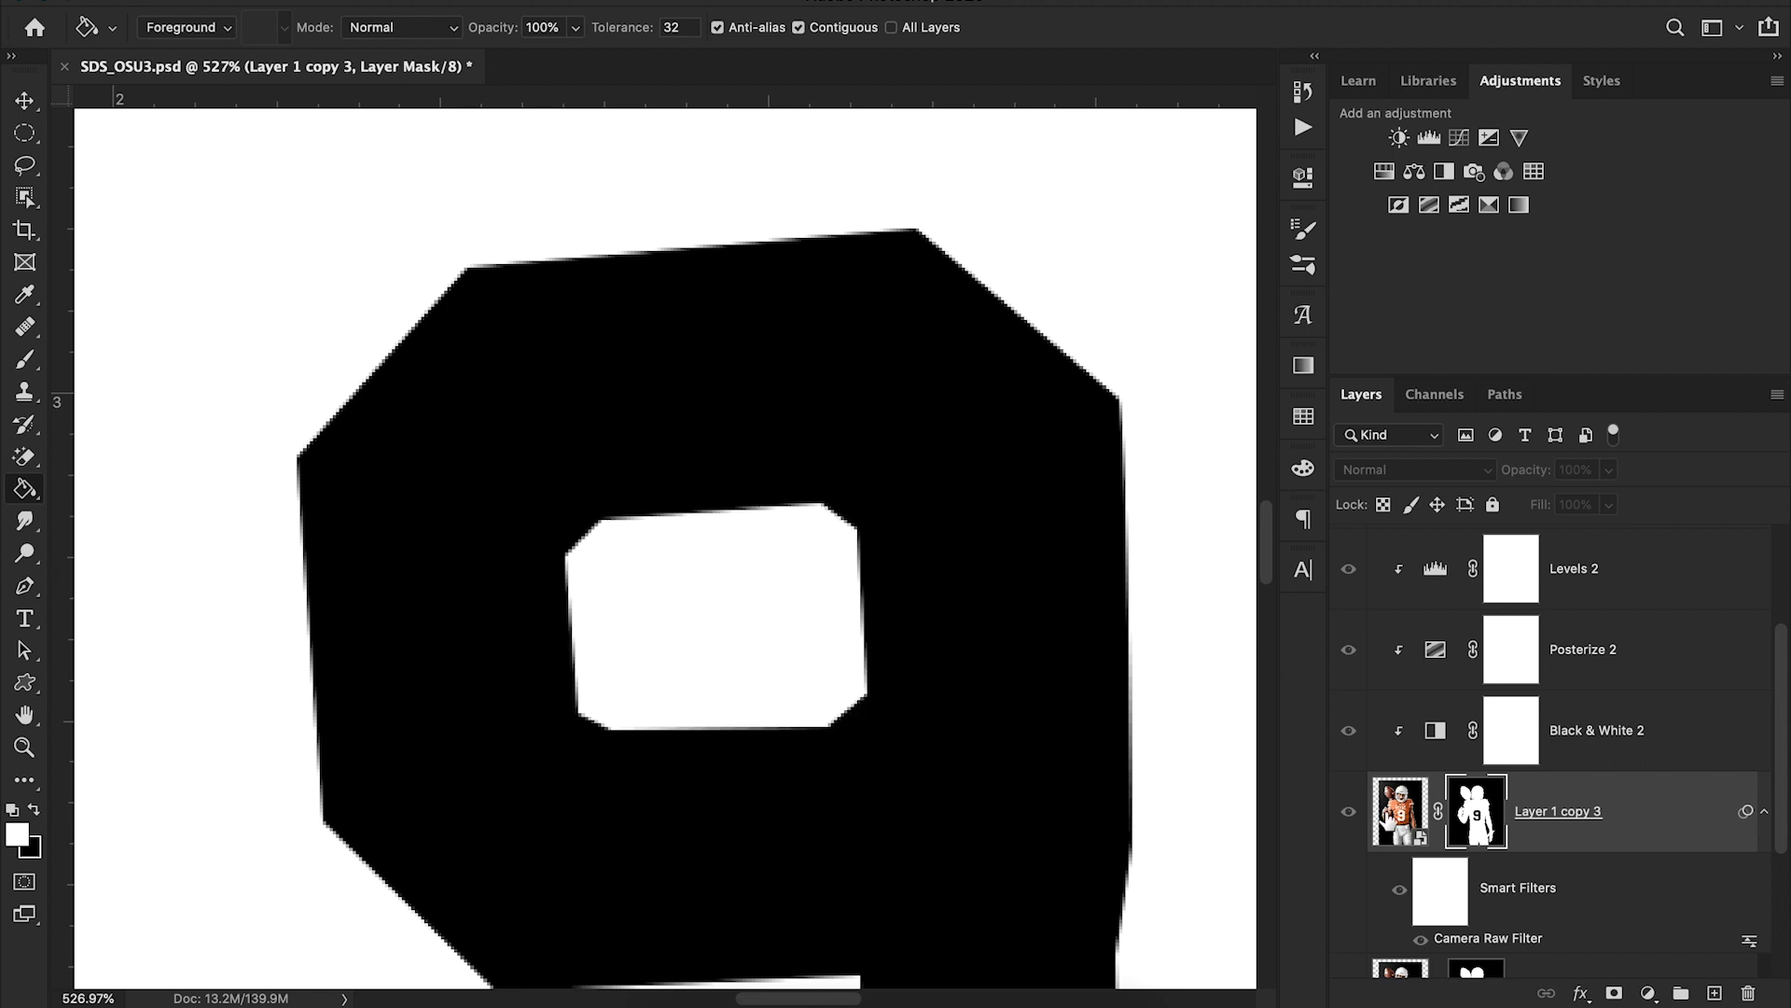
left_click(1399, 811)
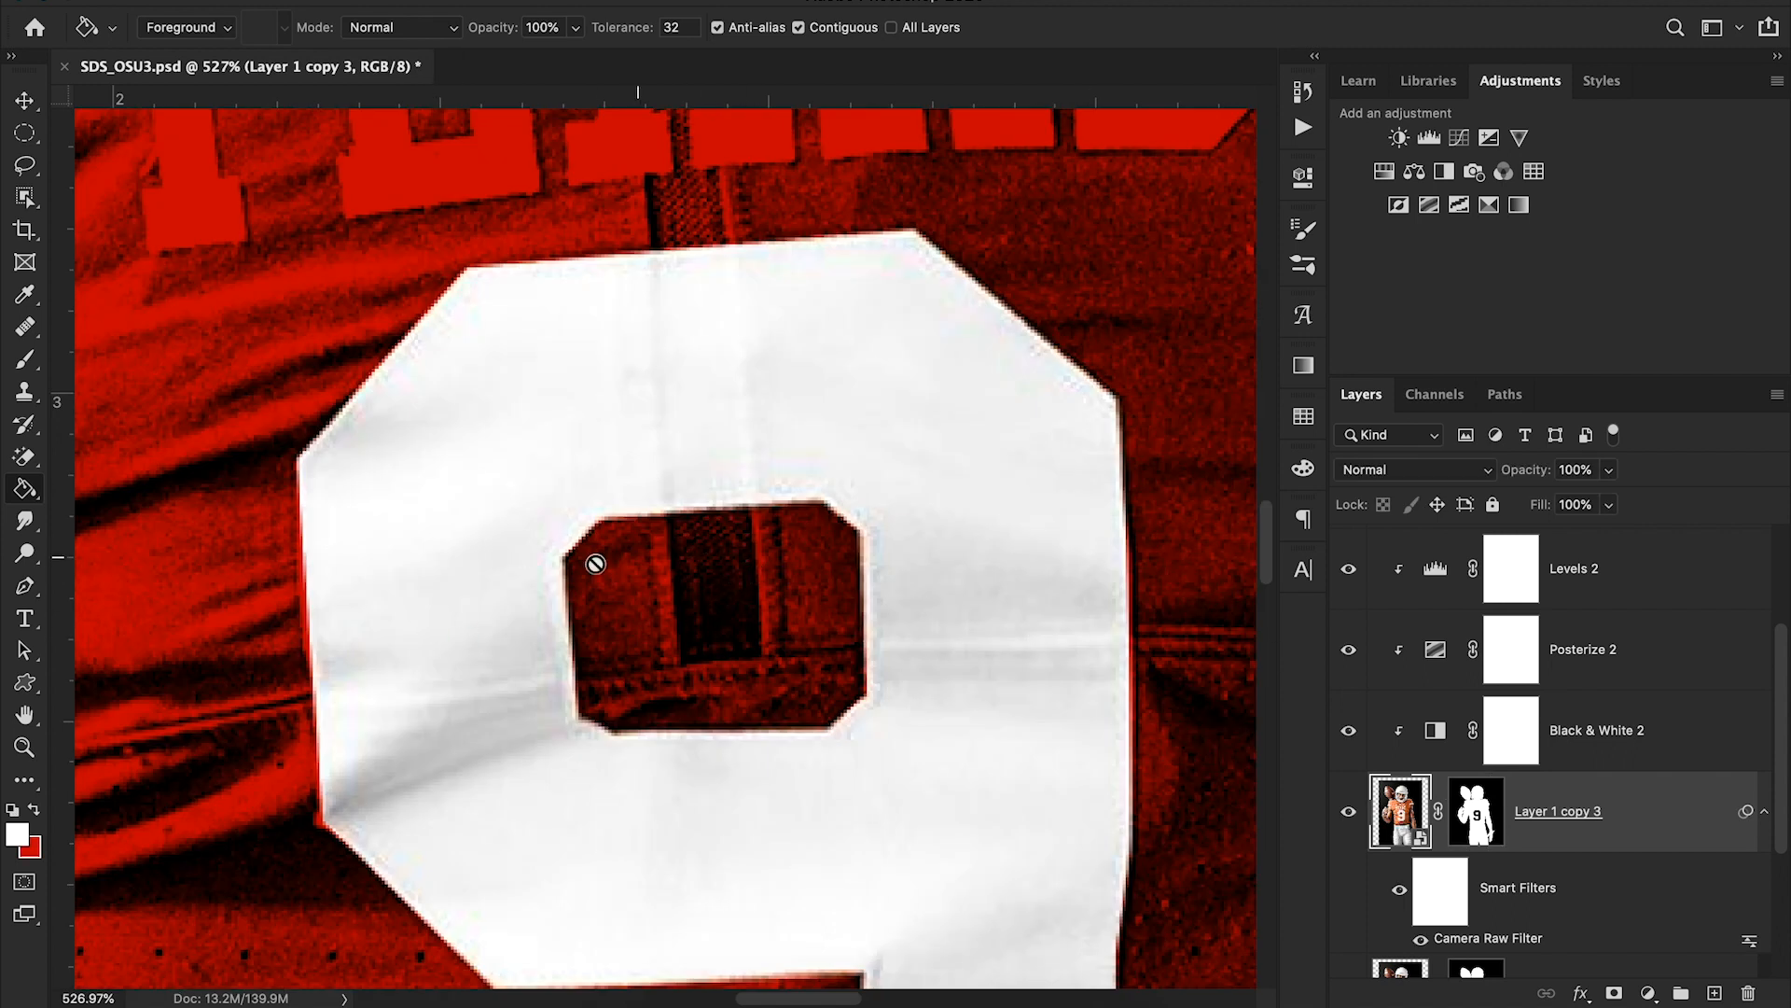
Trace the Nike swoosh on the jersey's chest with a closed, curved Pen path
left_click(24, 746)
left_click_drag(709, 557, 579, 562)
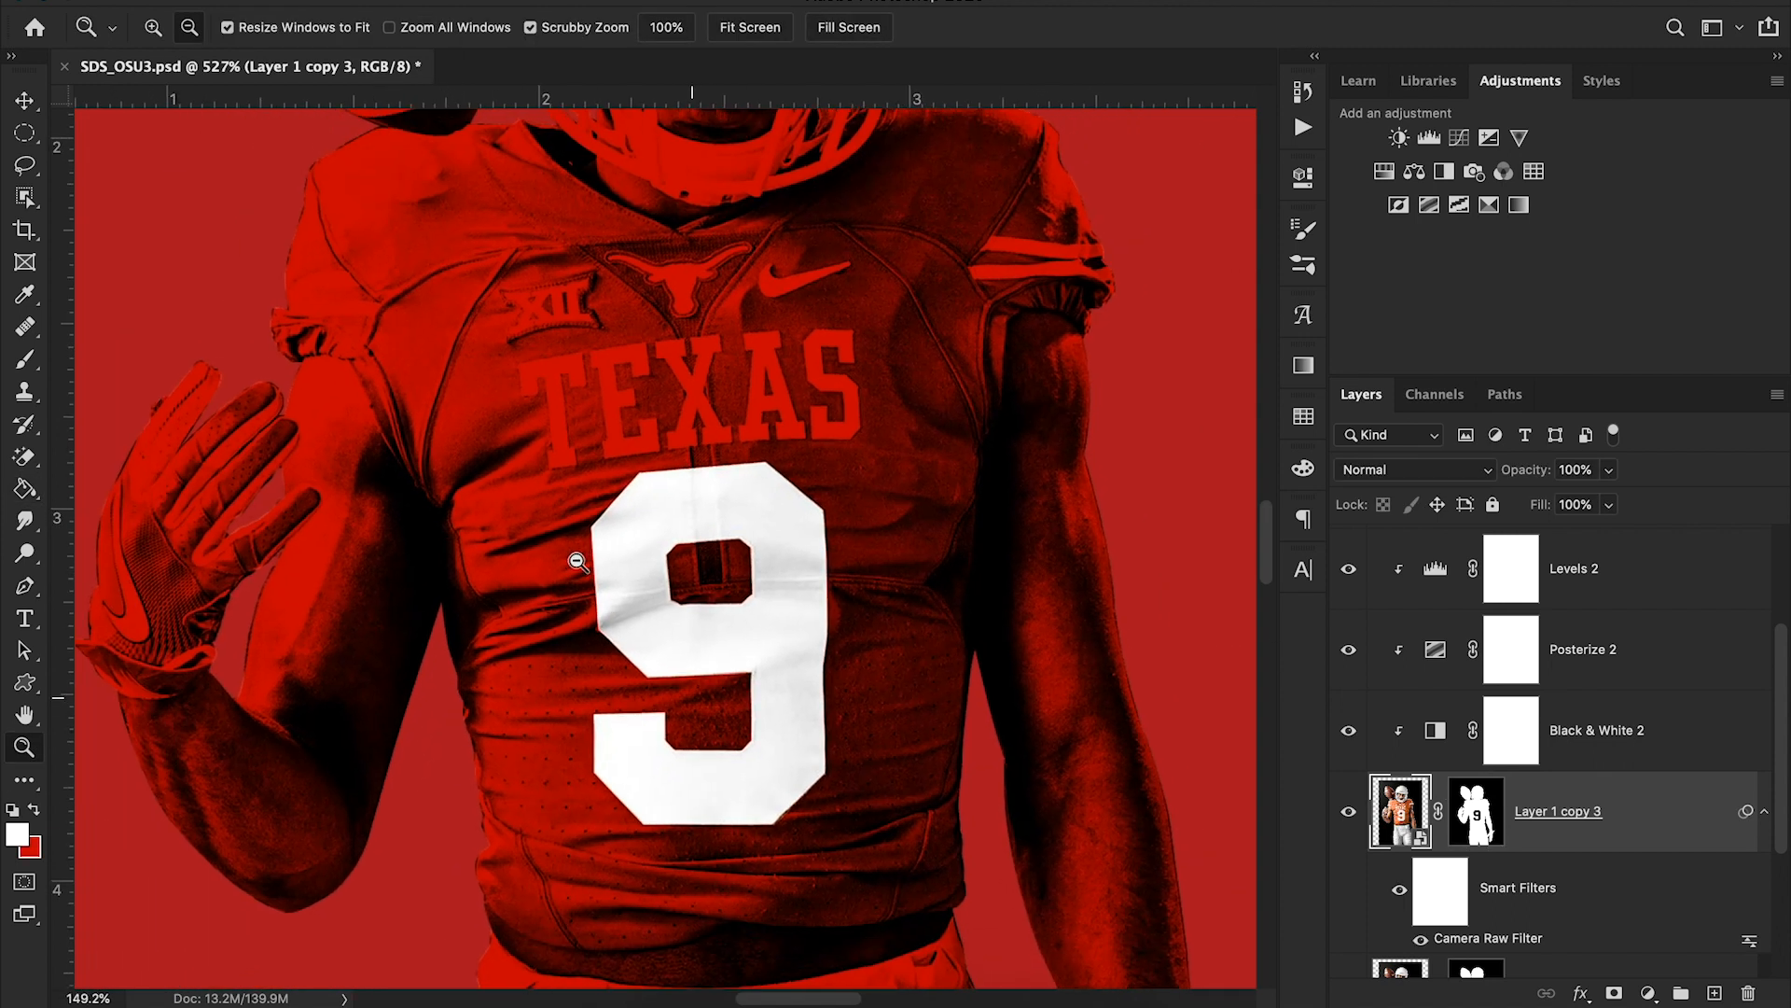
left_click_drag(726, 517, 618, 519)
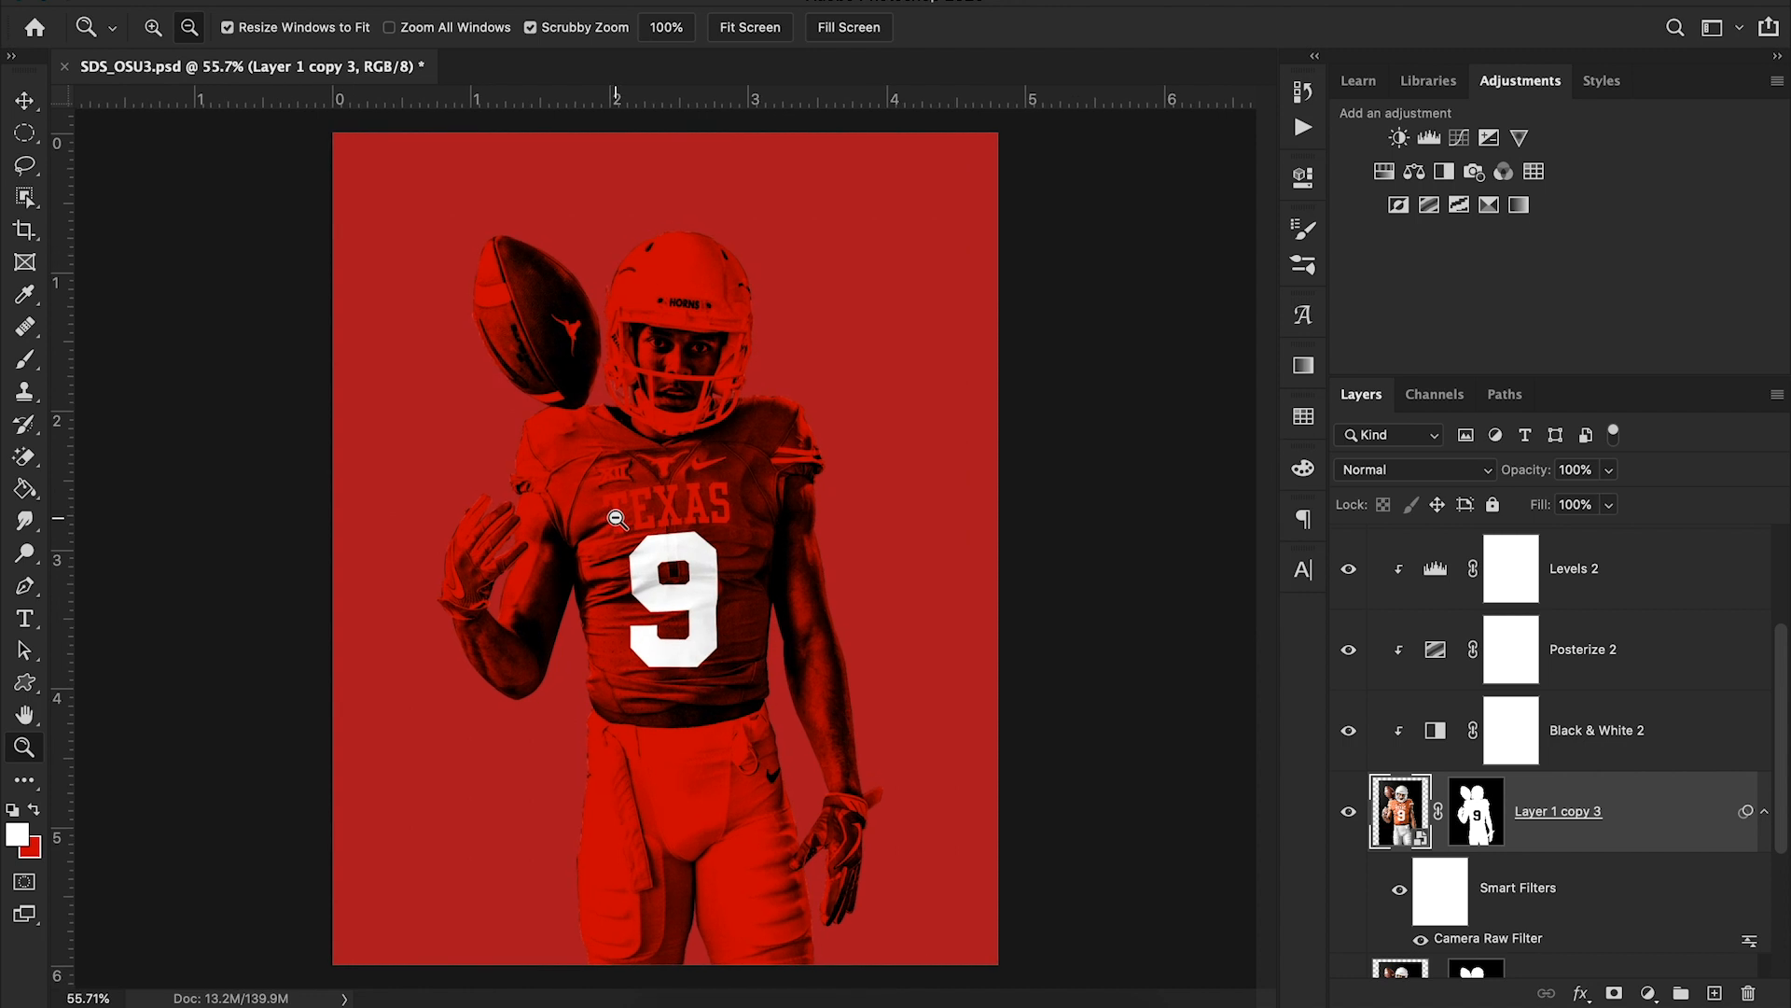
left_click_drag(679, 466, 870, 486)
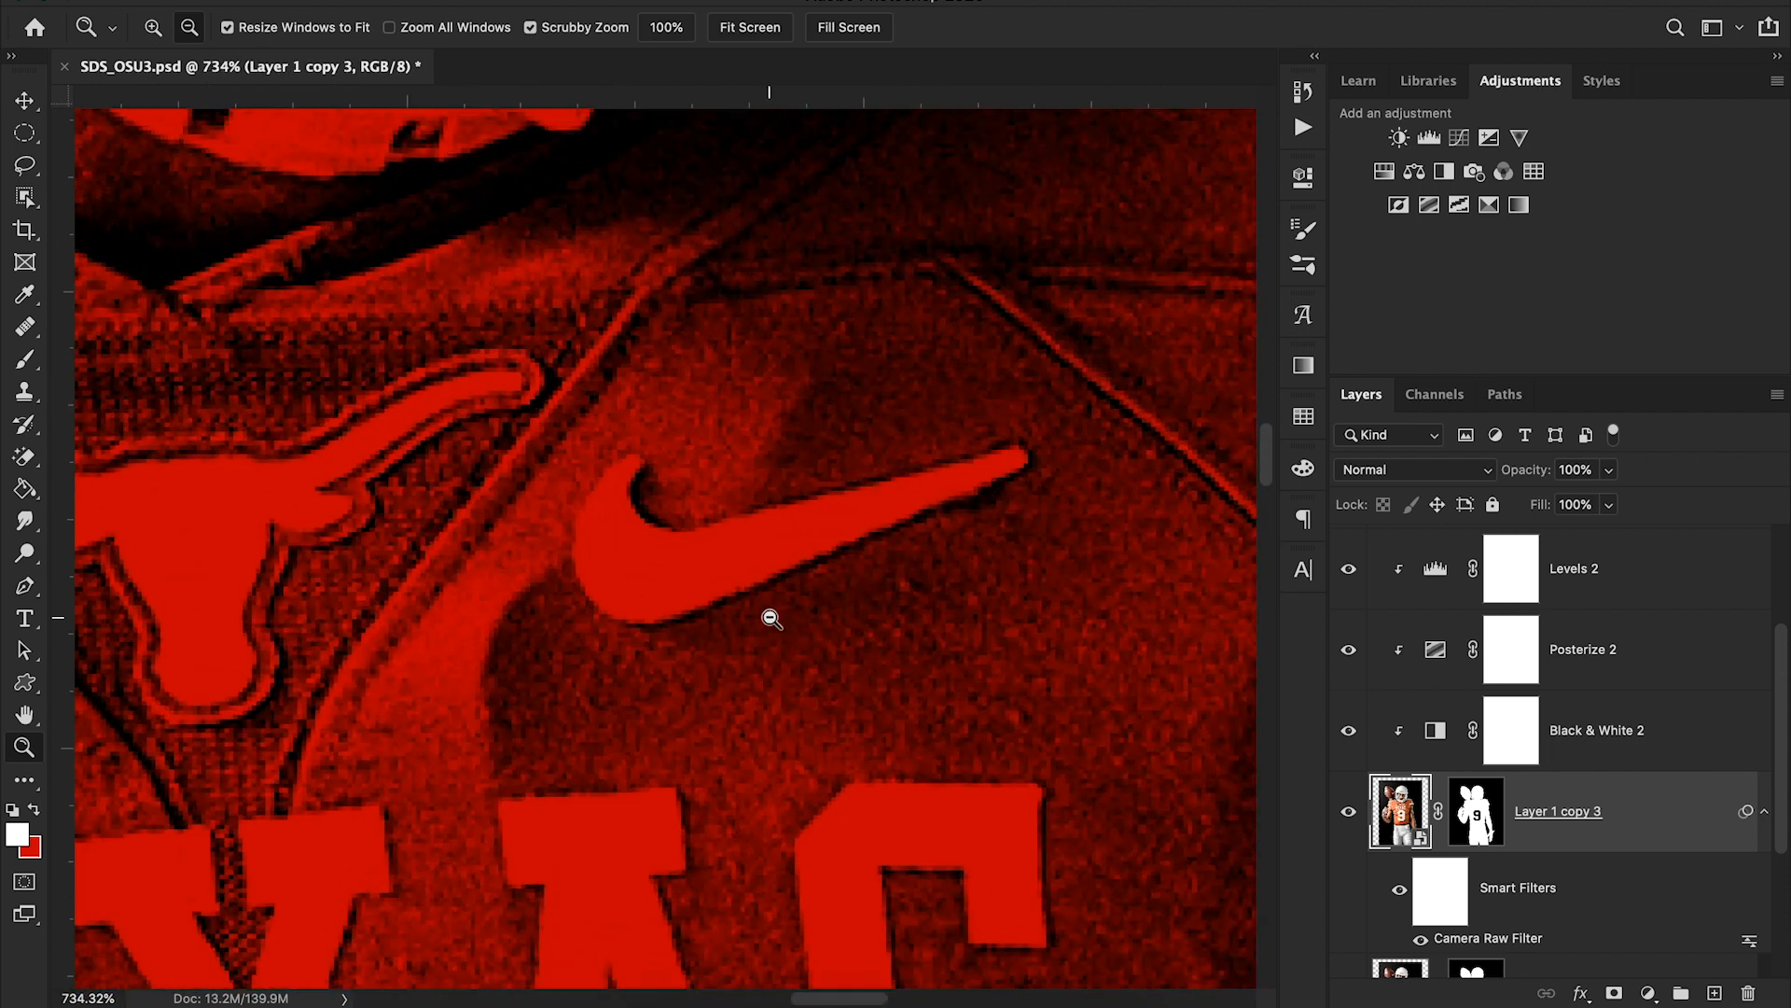
left_click_drag(691, 464, 723, 463)
key("p")
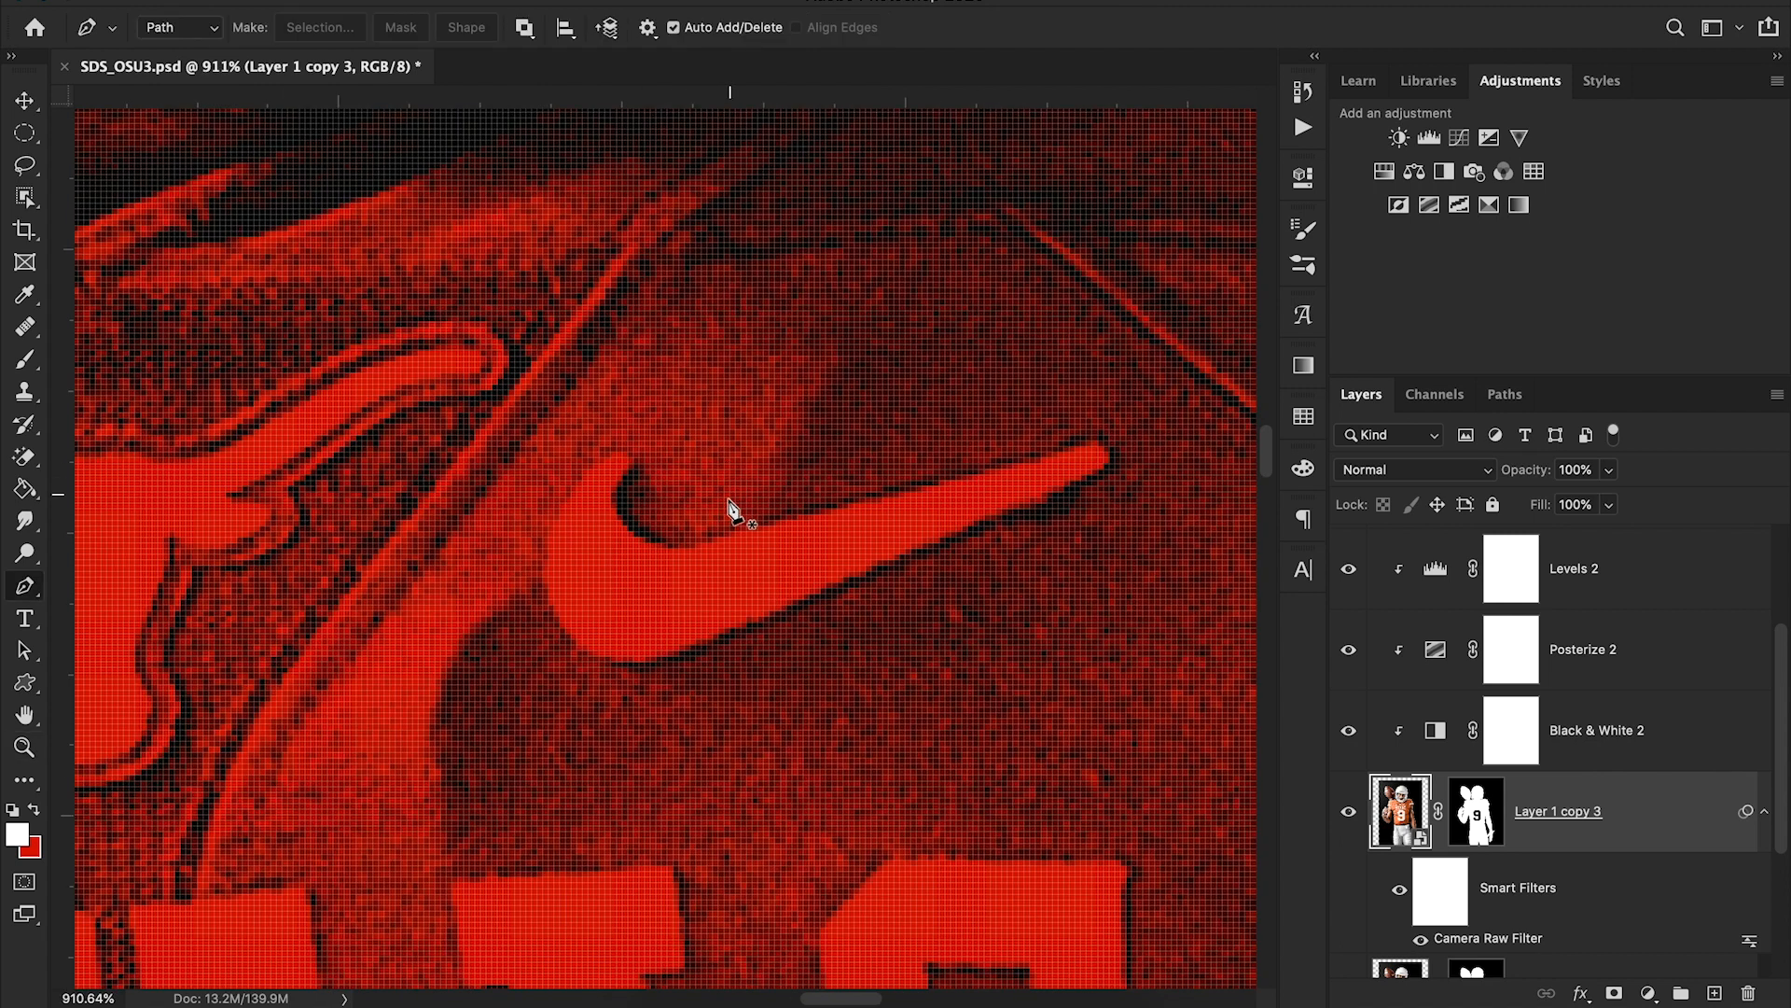
left_click(666, 655)
left_click(1109, 463)
left_click_drag(1080, 446, 1046, 457)
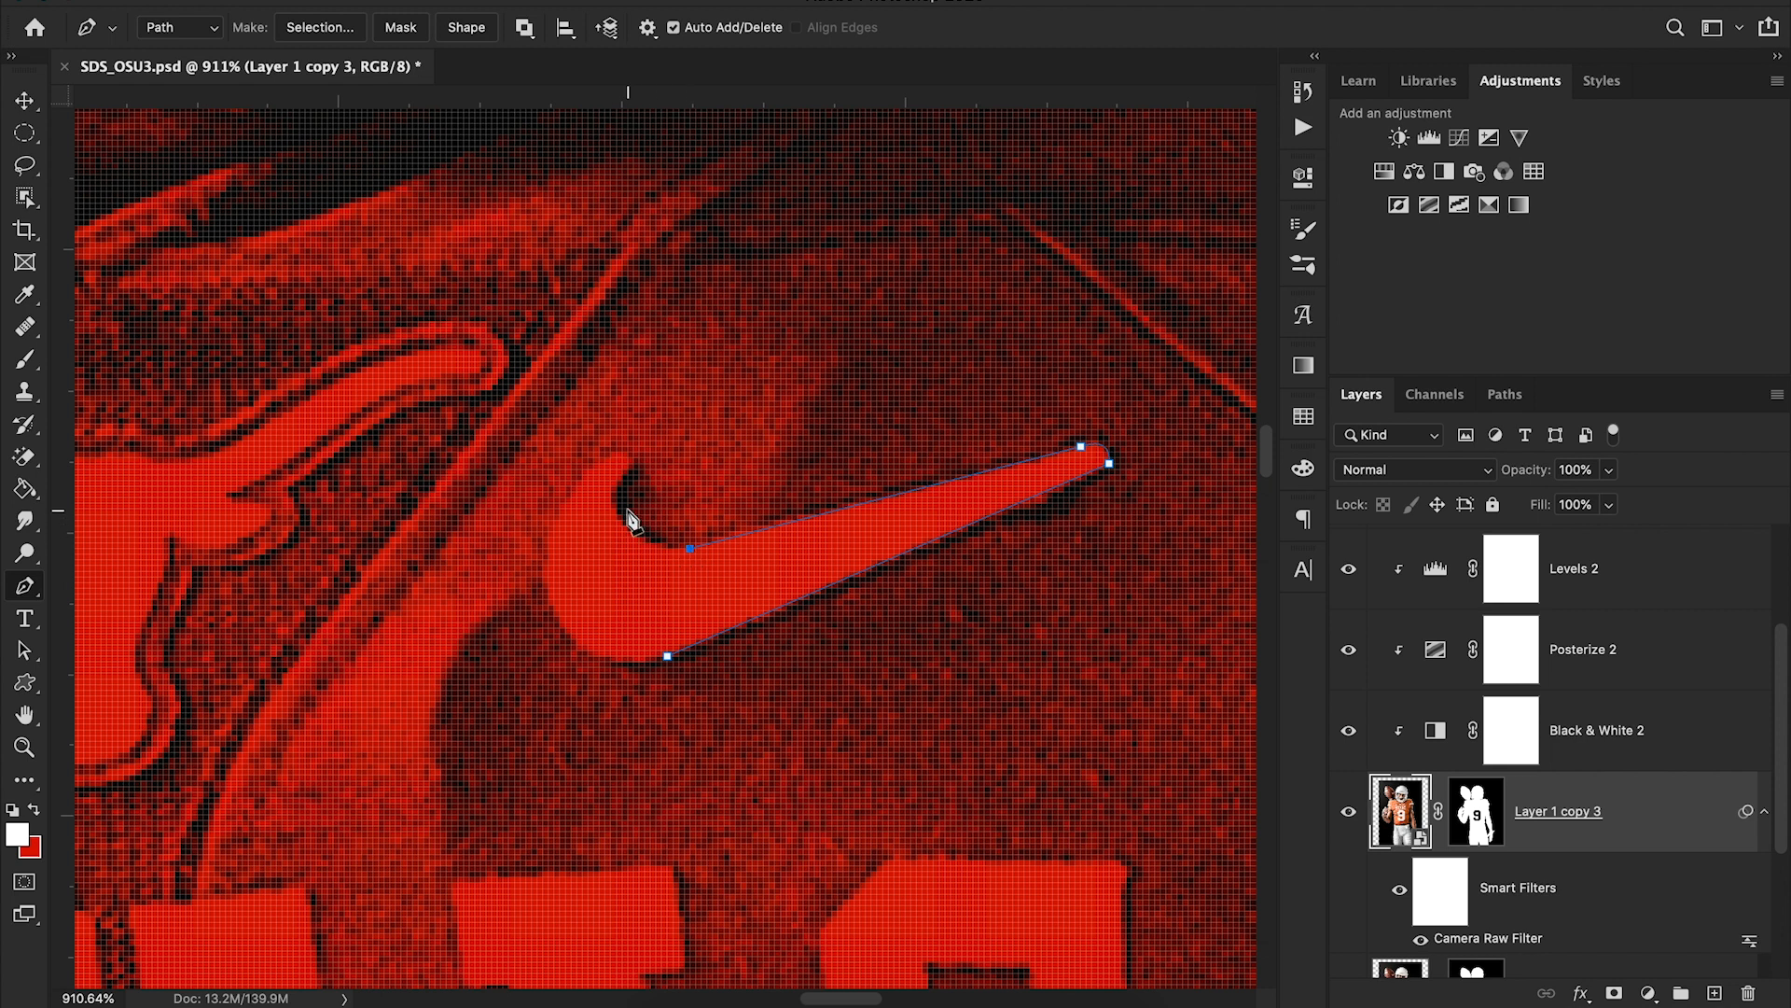
left_click_drag(622, 480, 653, 411)
left_click_drag(556, 612, 592, 703)
left_click_drag(667, 655, 760, 646)
Turn the swoosh path into a selection with feather radius 0 and show the Layer 1 copy 3 mask by itself
left_click(333, 28)
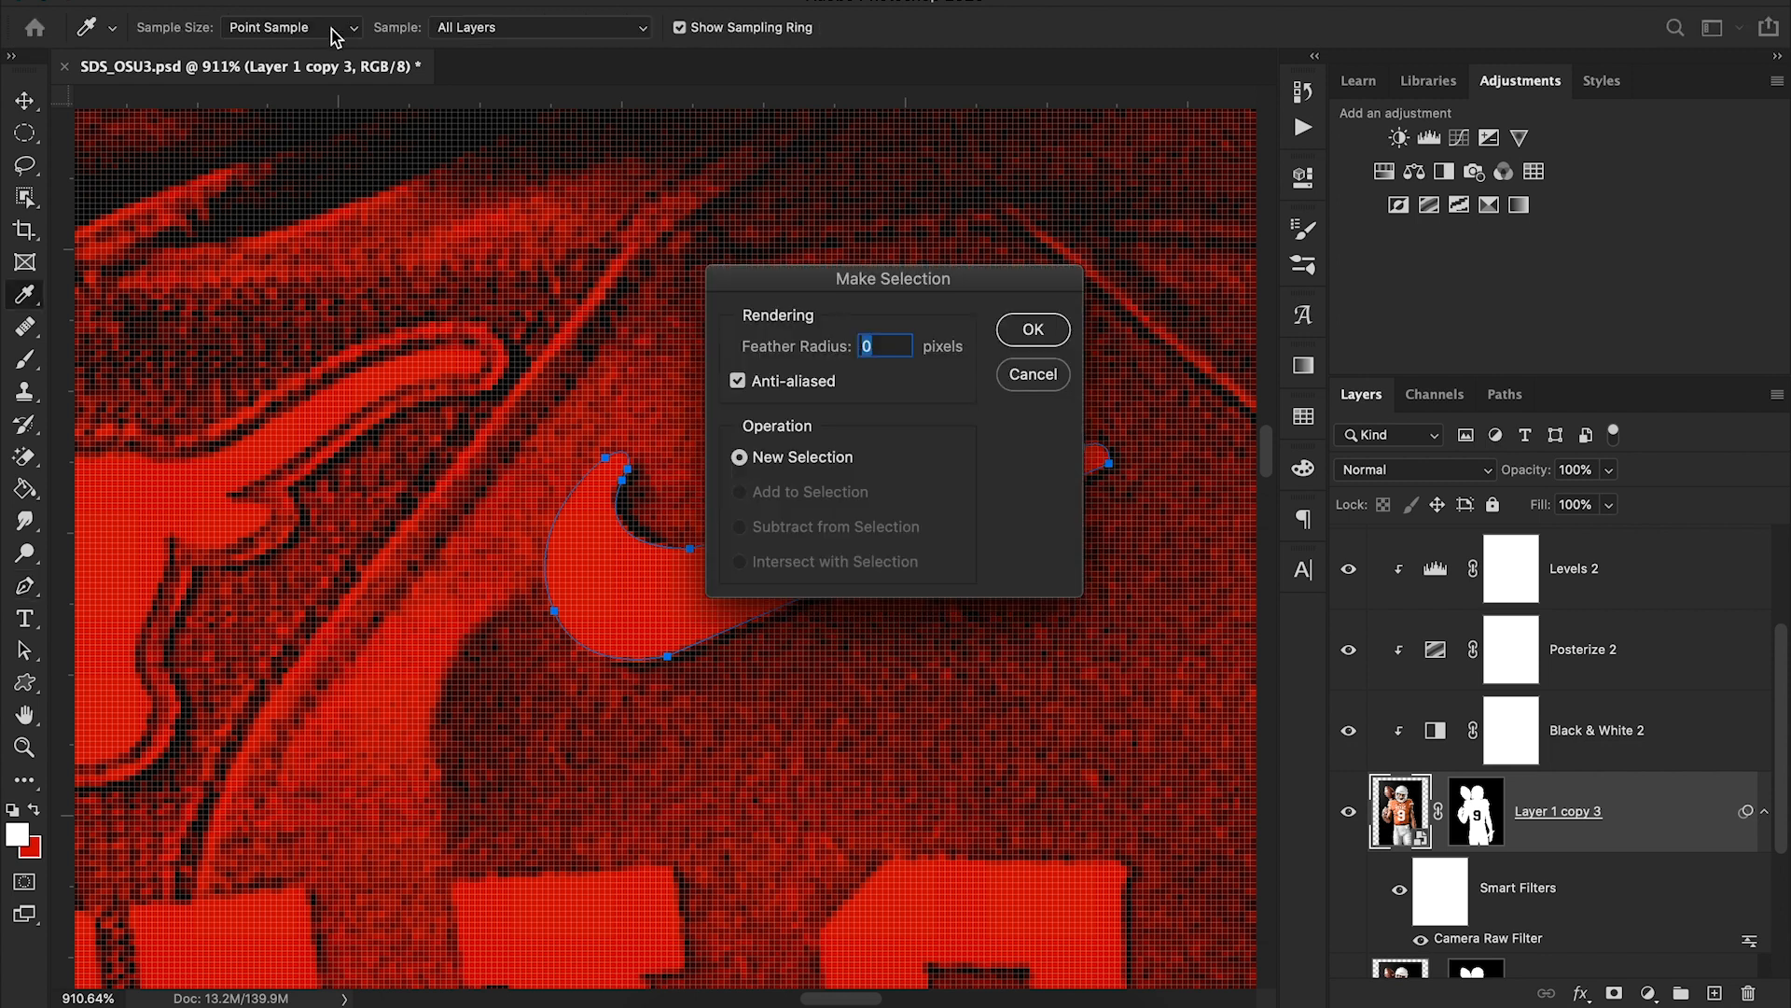
left_click(1035, 328)
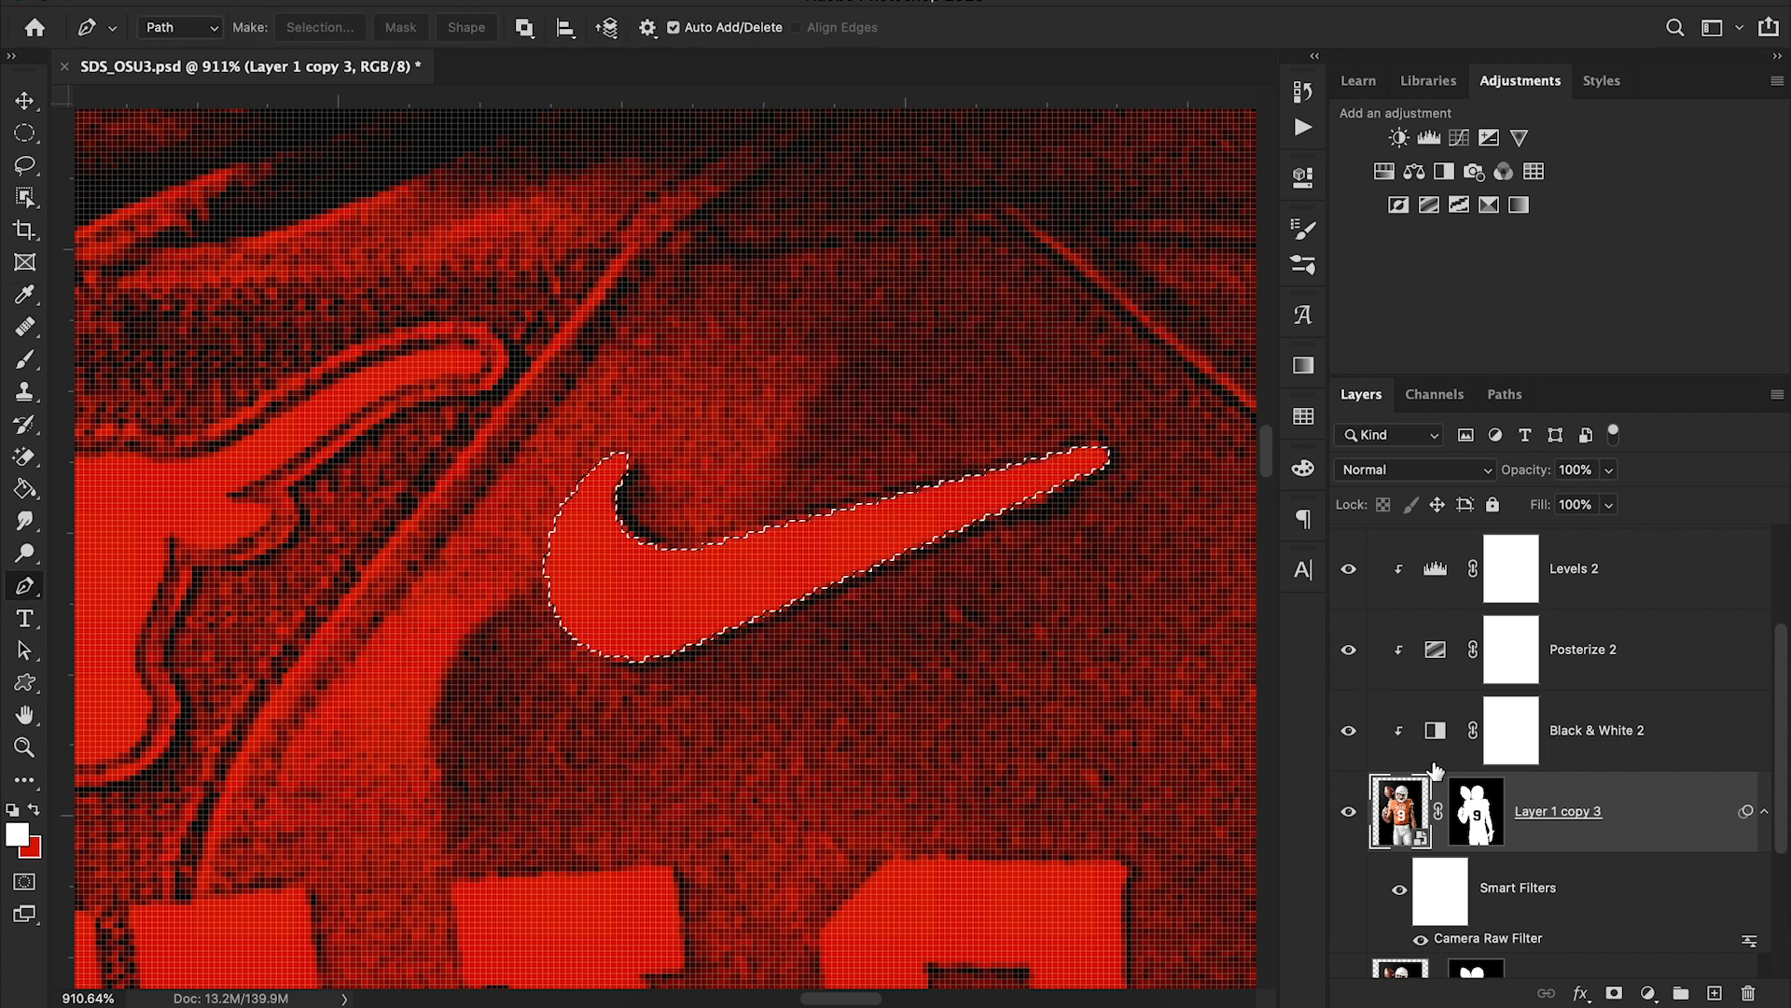
left_click(1474, 806, "alt")
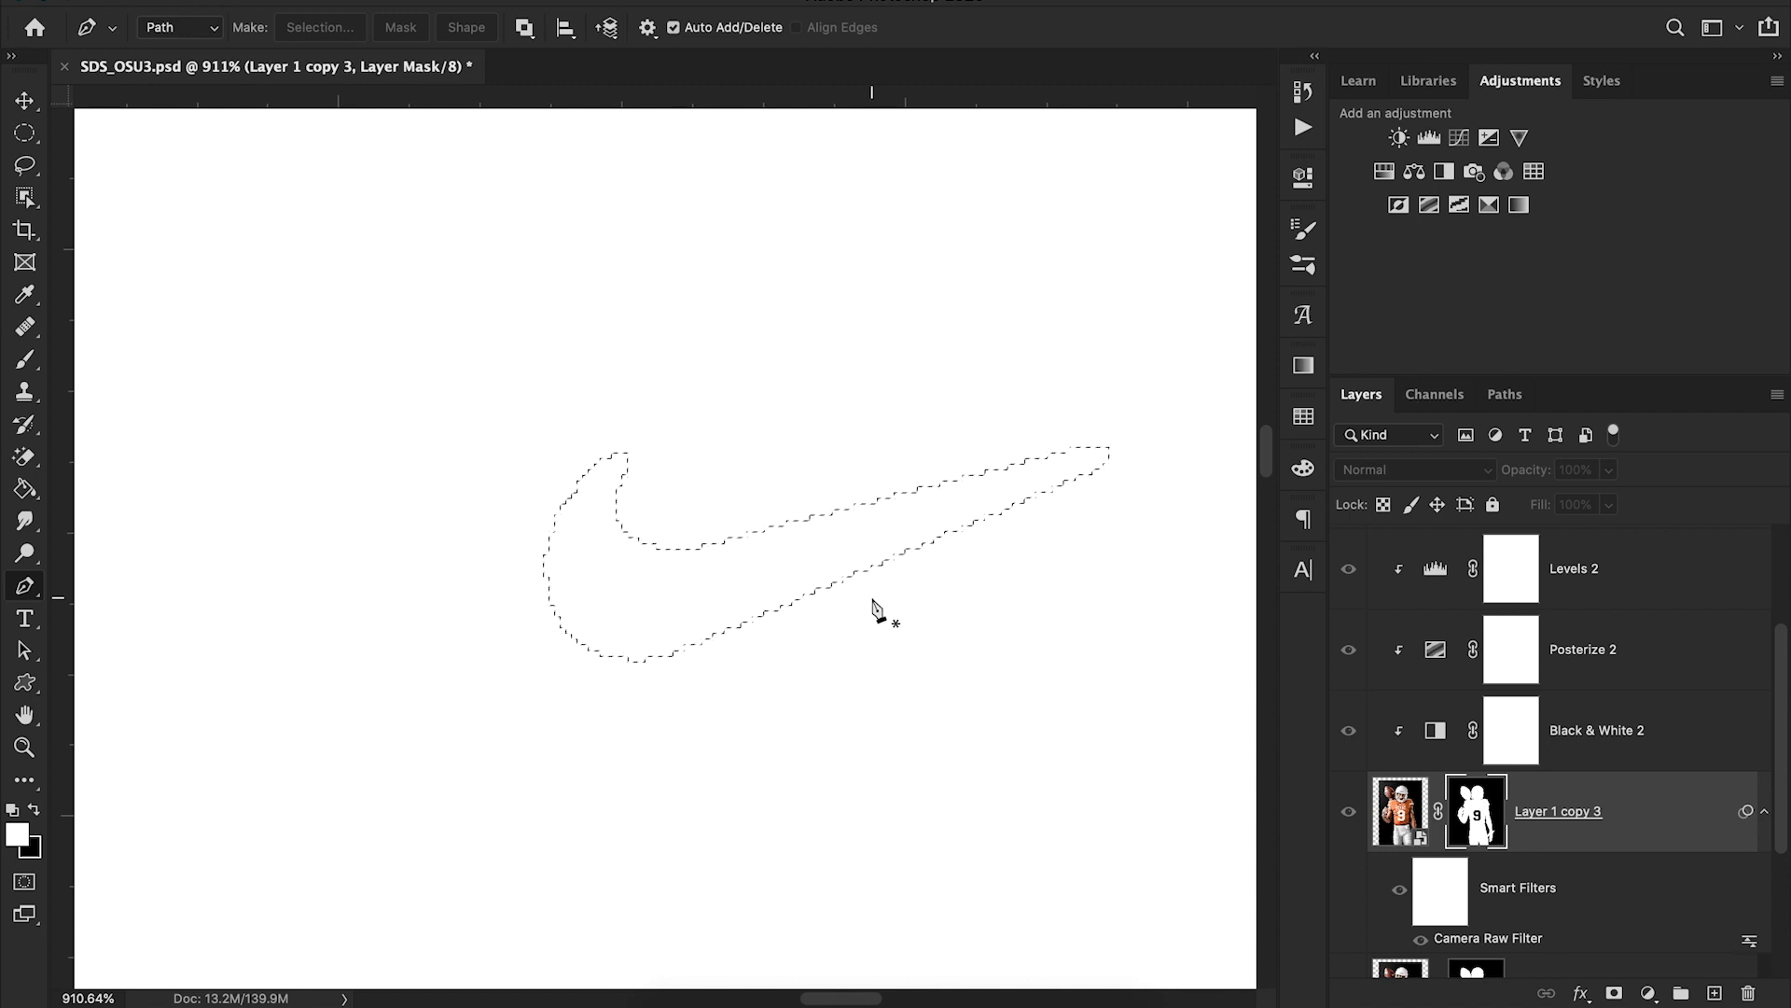
Fill the swoosh selection with black on the Layer 1 copy 3 mask, deselect, and return to the full image
key("g")
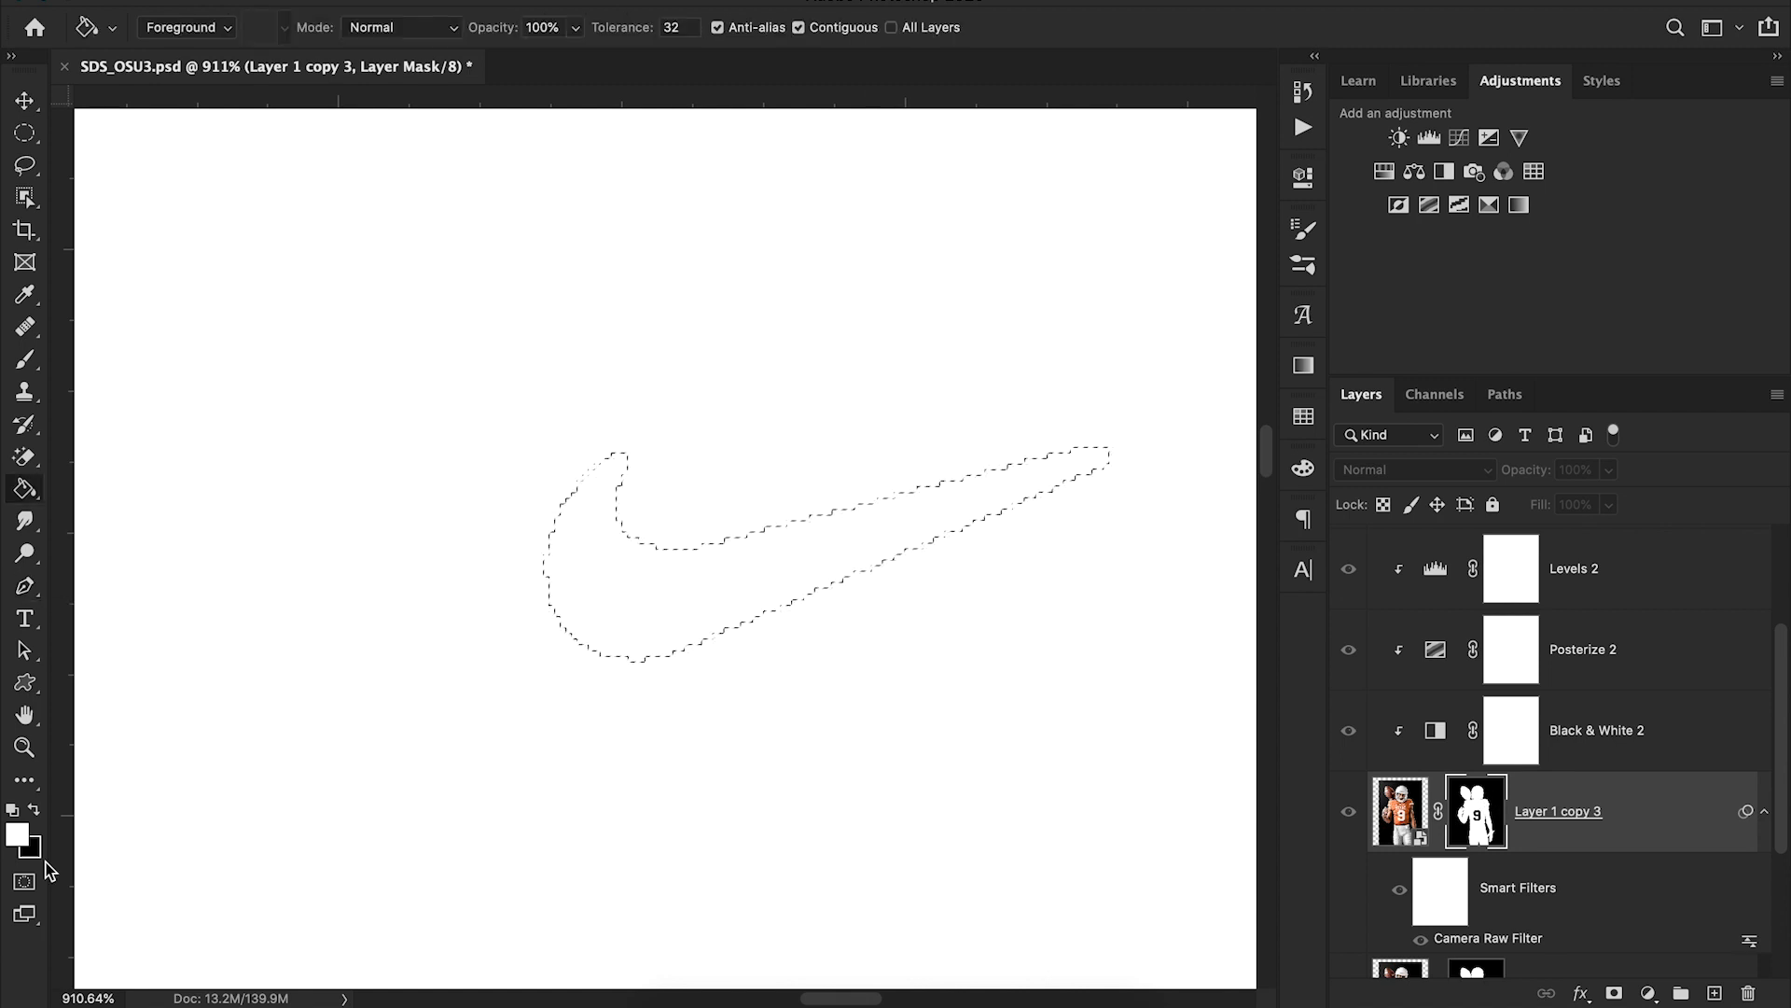
left_click(34, 810)
left_click(620, 615)
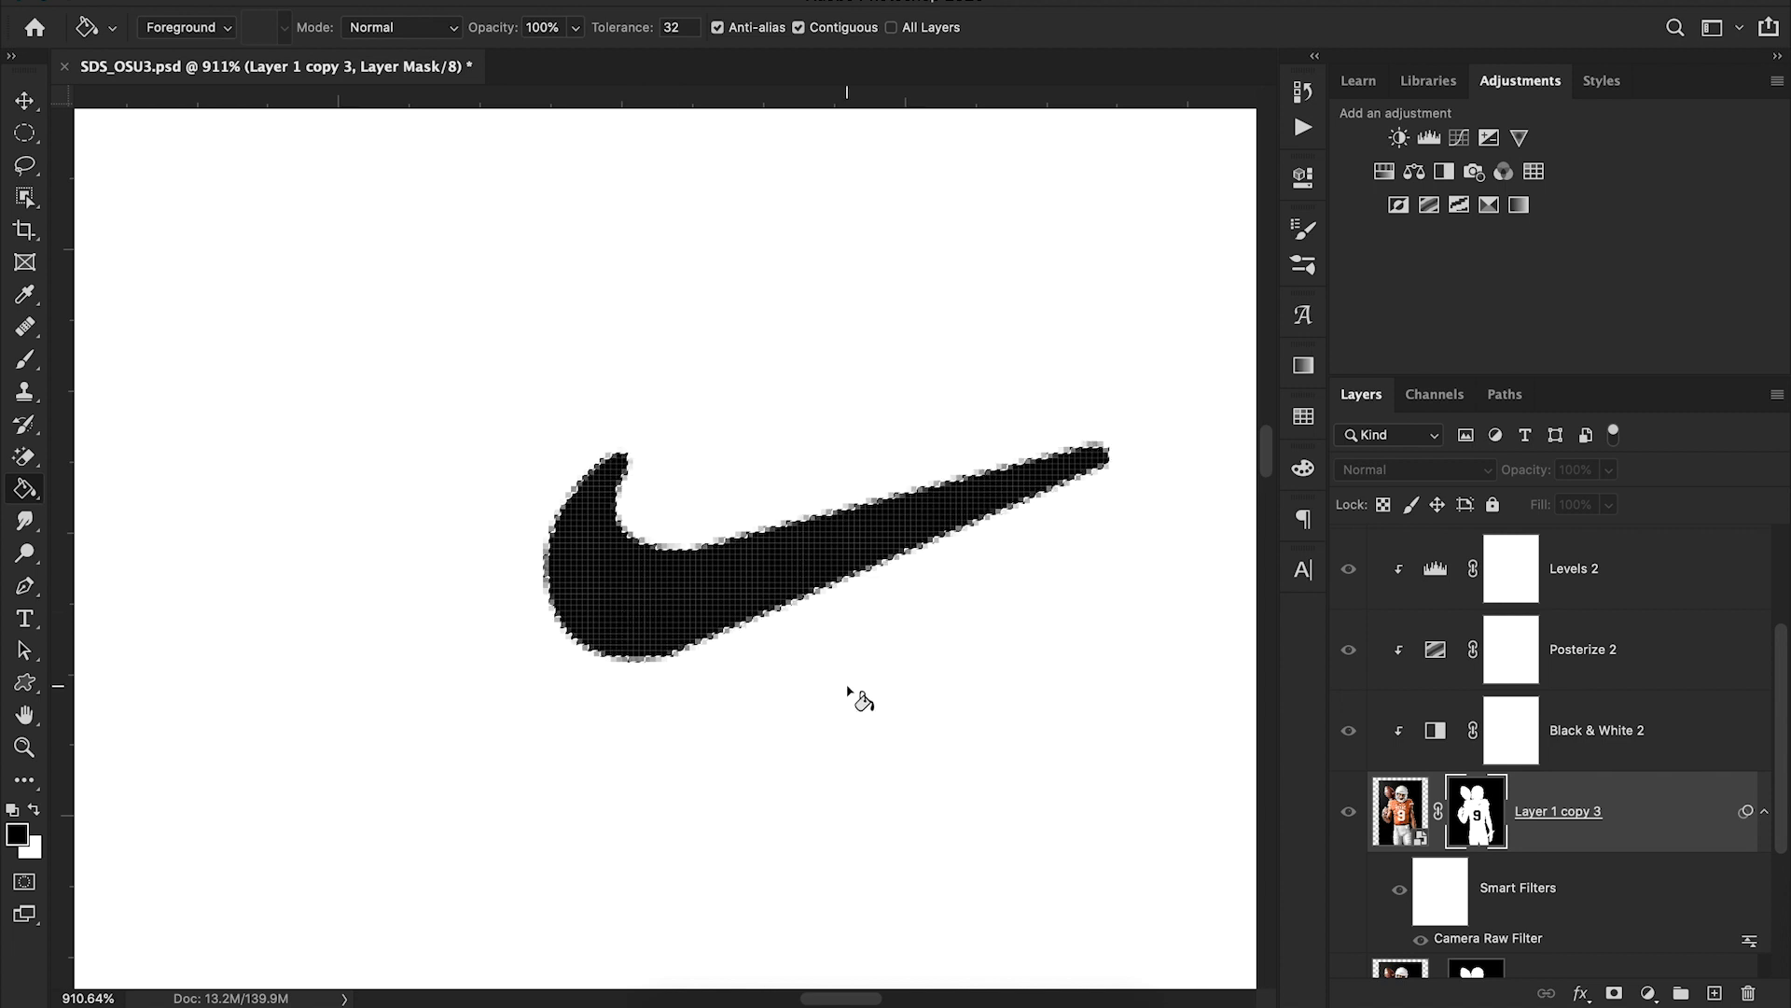
key("ctrl+d")
key("ctrl+2")
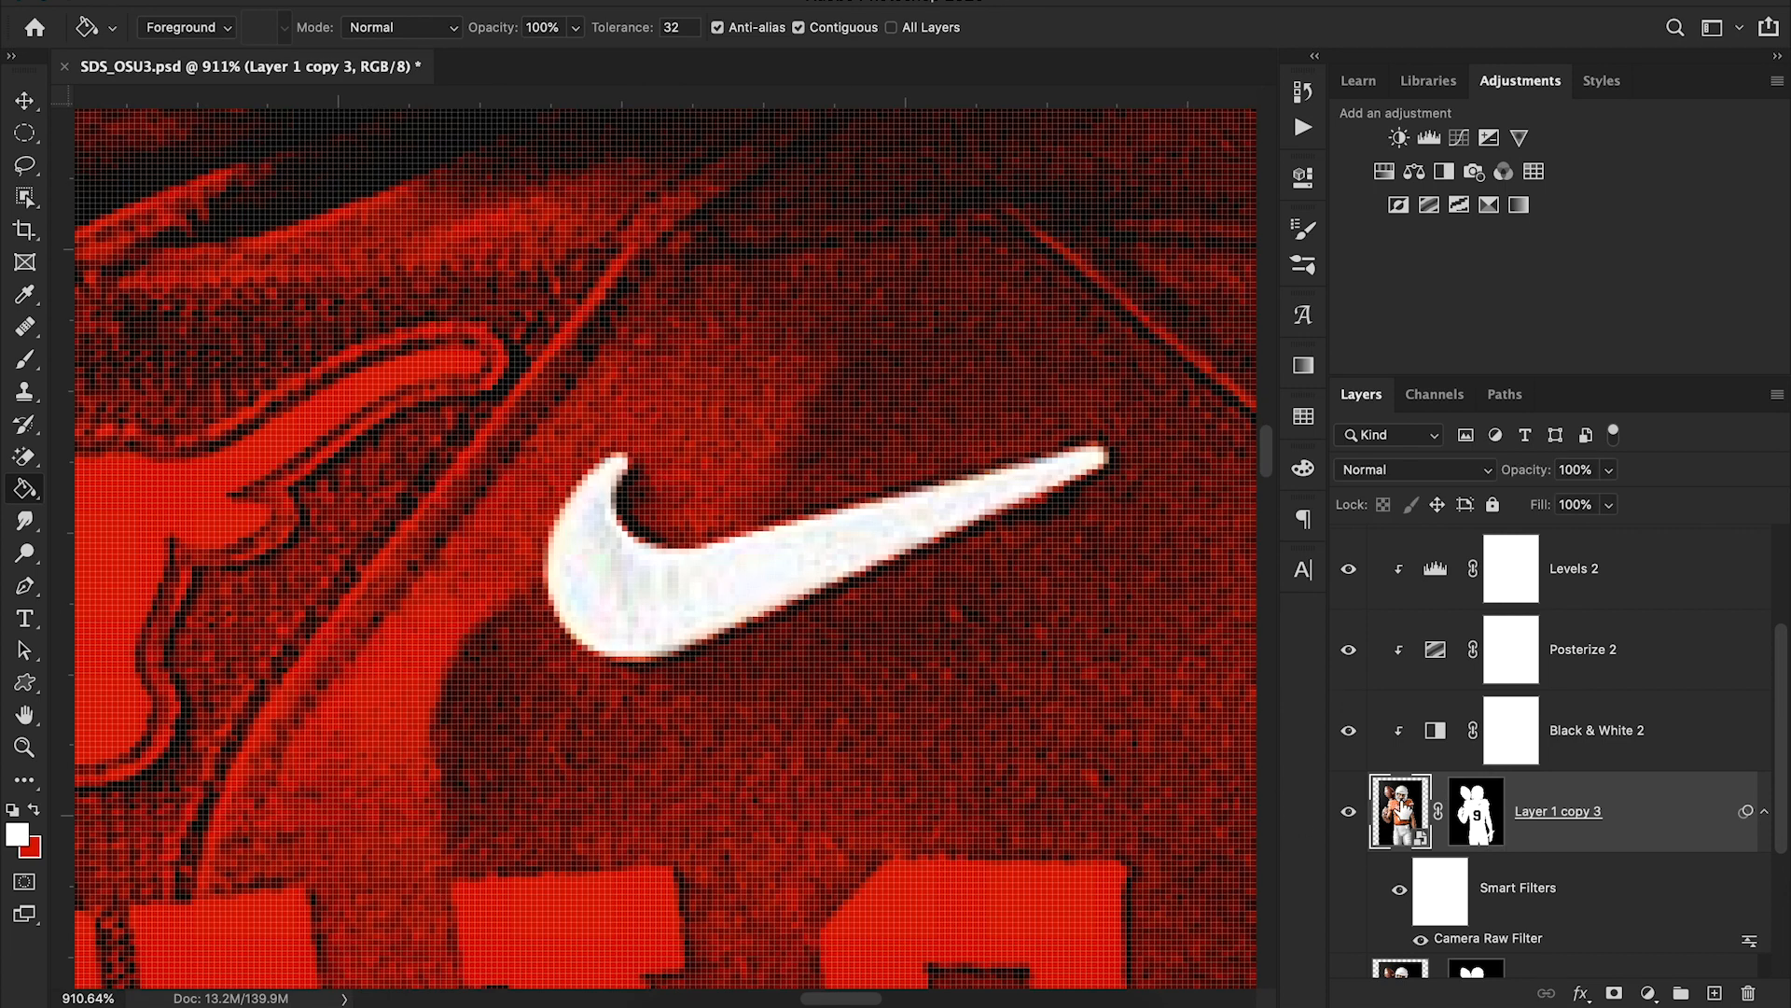
Trace the stripe near the football's lower tip with a closed, curved Pen path
left_click(25, 749)
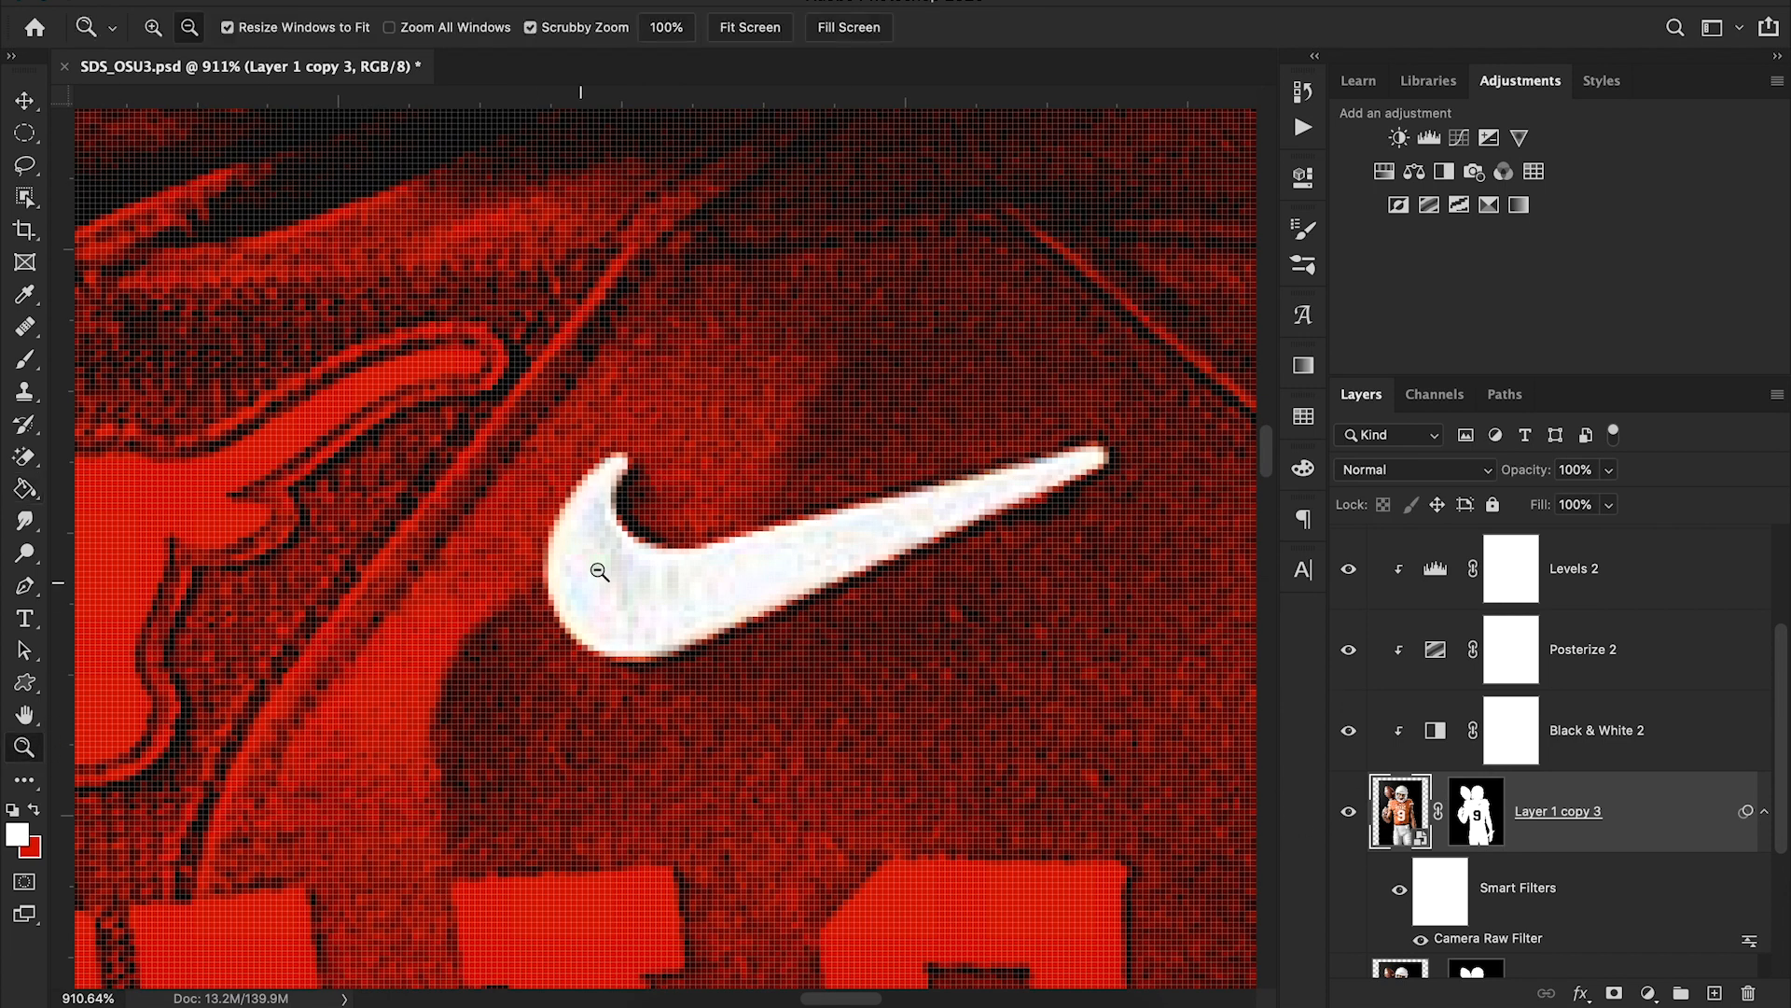
scroll(597, 572, "down", 10)
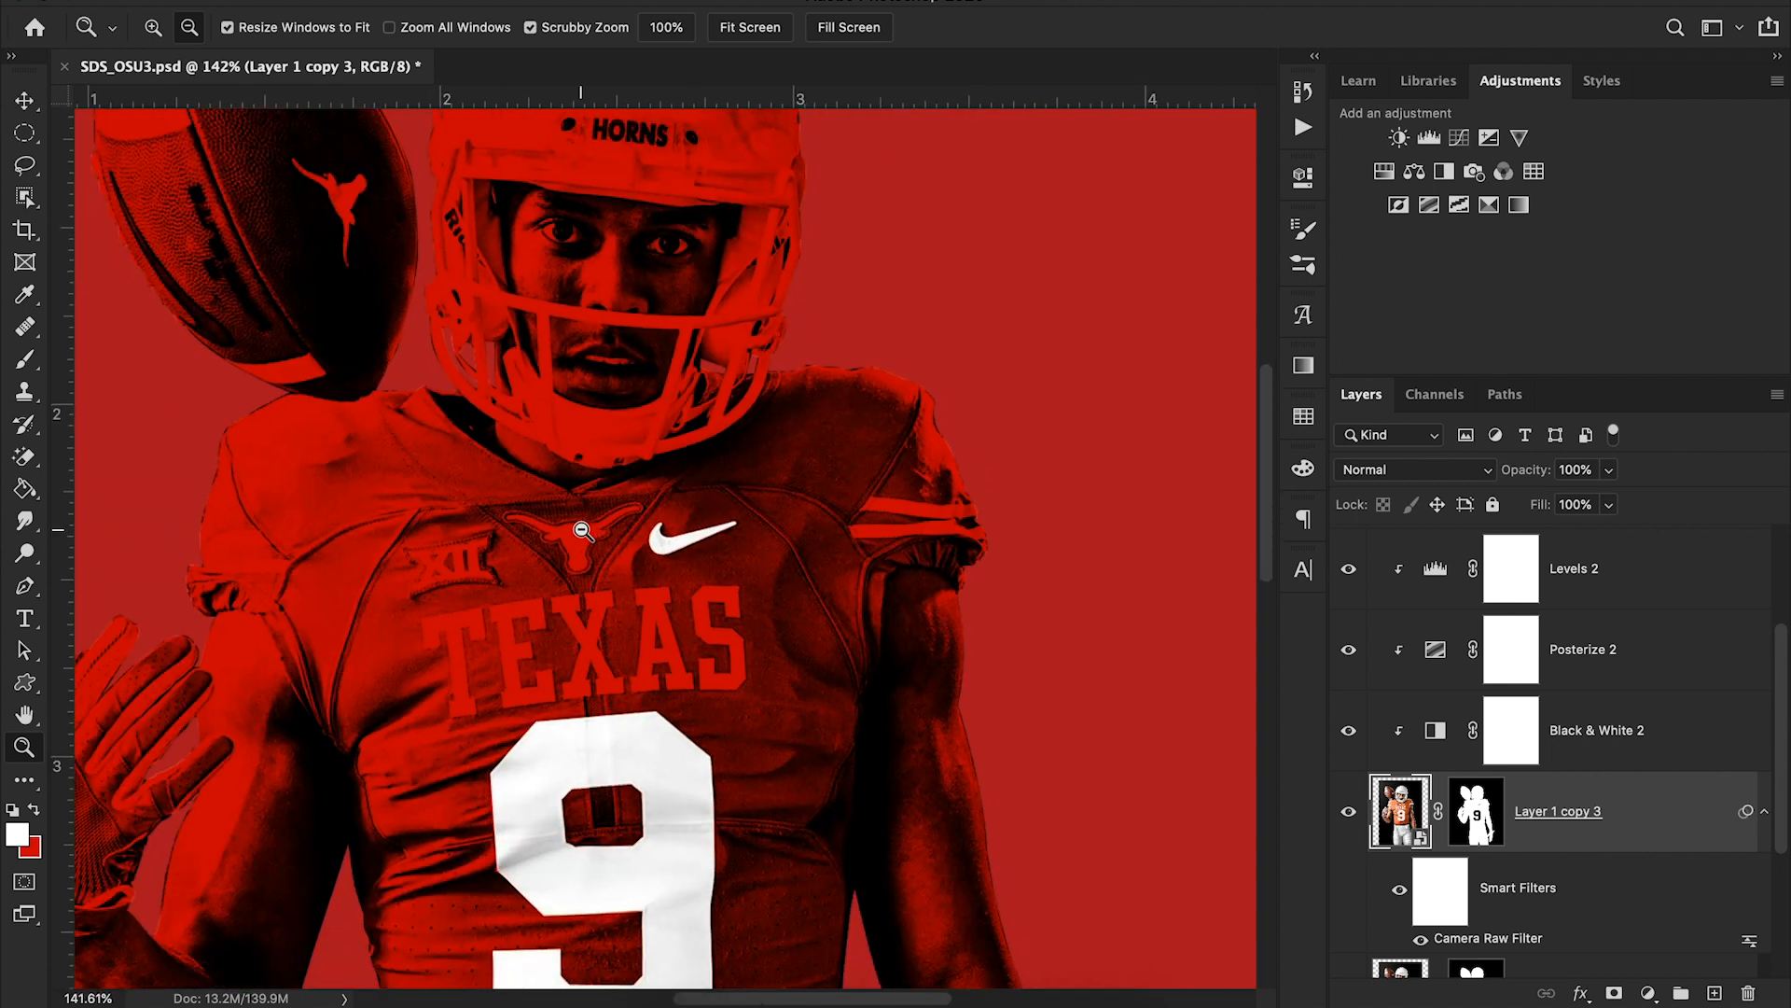
left_click_drag(582, 530, 591, 584)
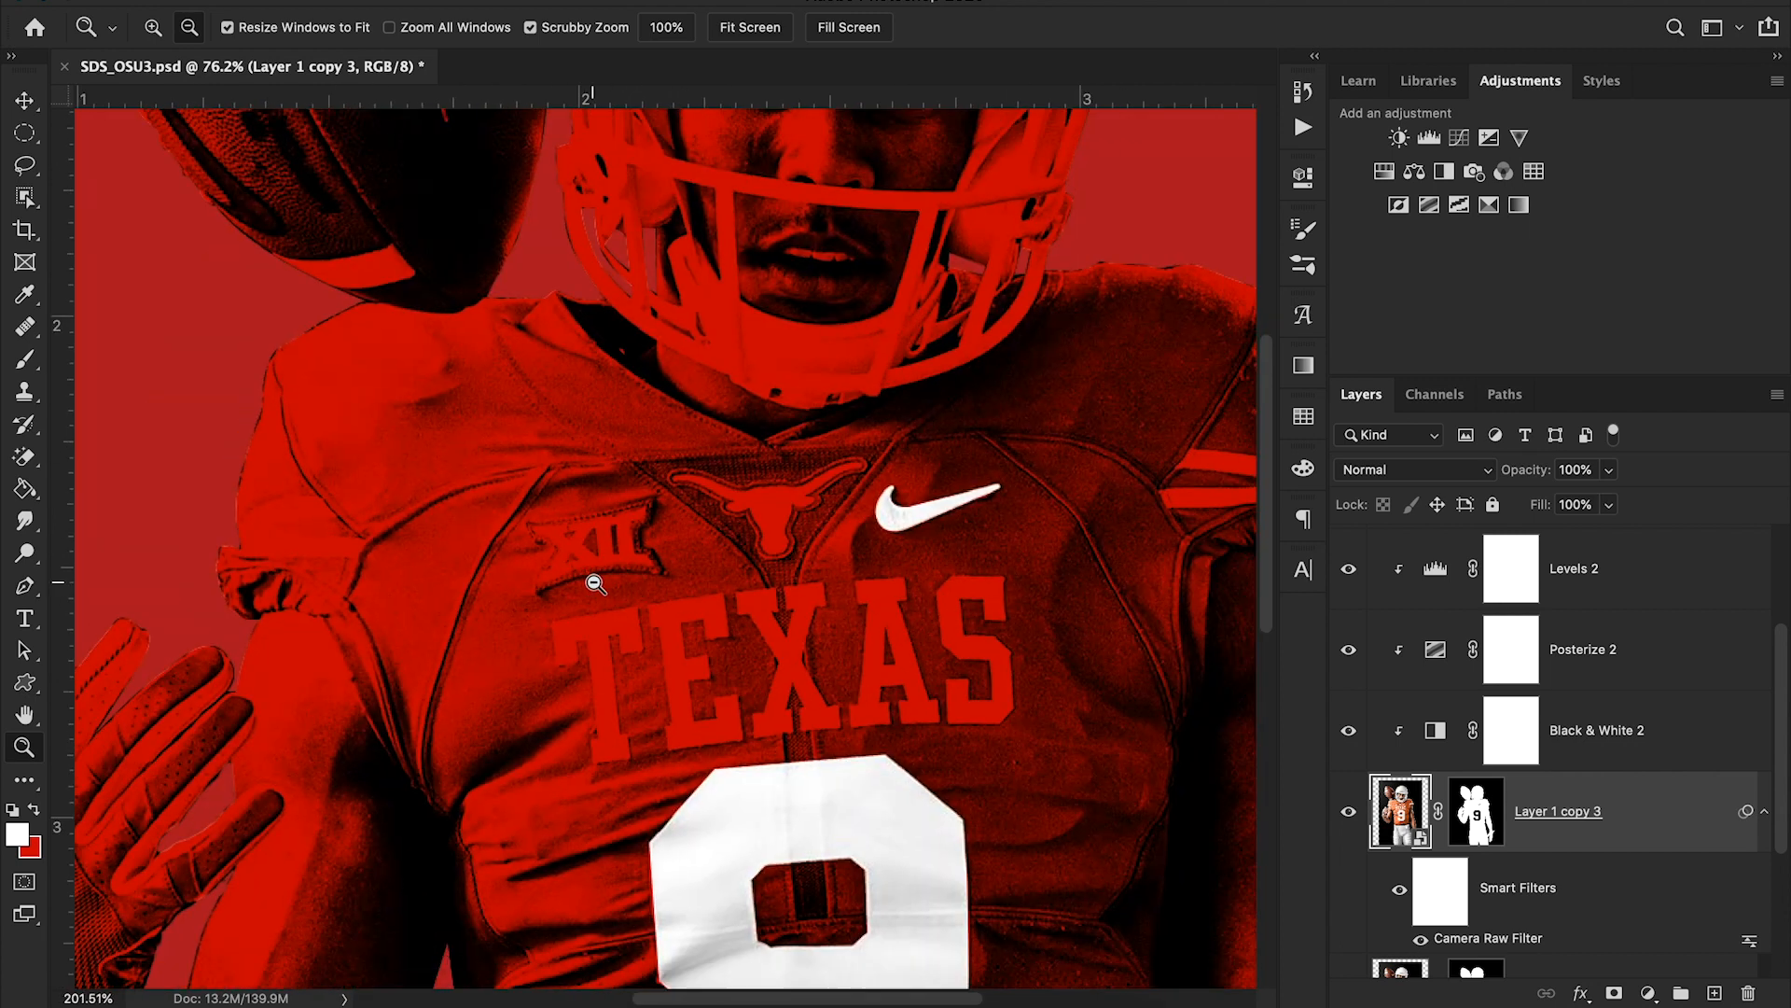
mouse_move(735, 685)
left_mouse_down()
mouse_move(831, 688)
mouse_move(737, 696)
left_mouse_up()
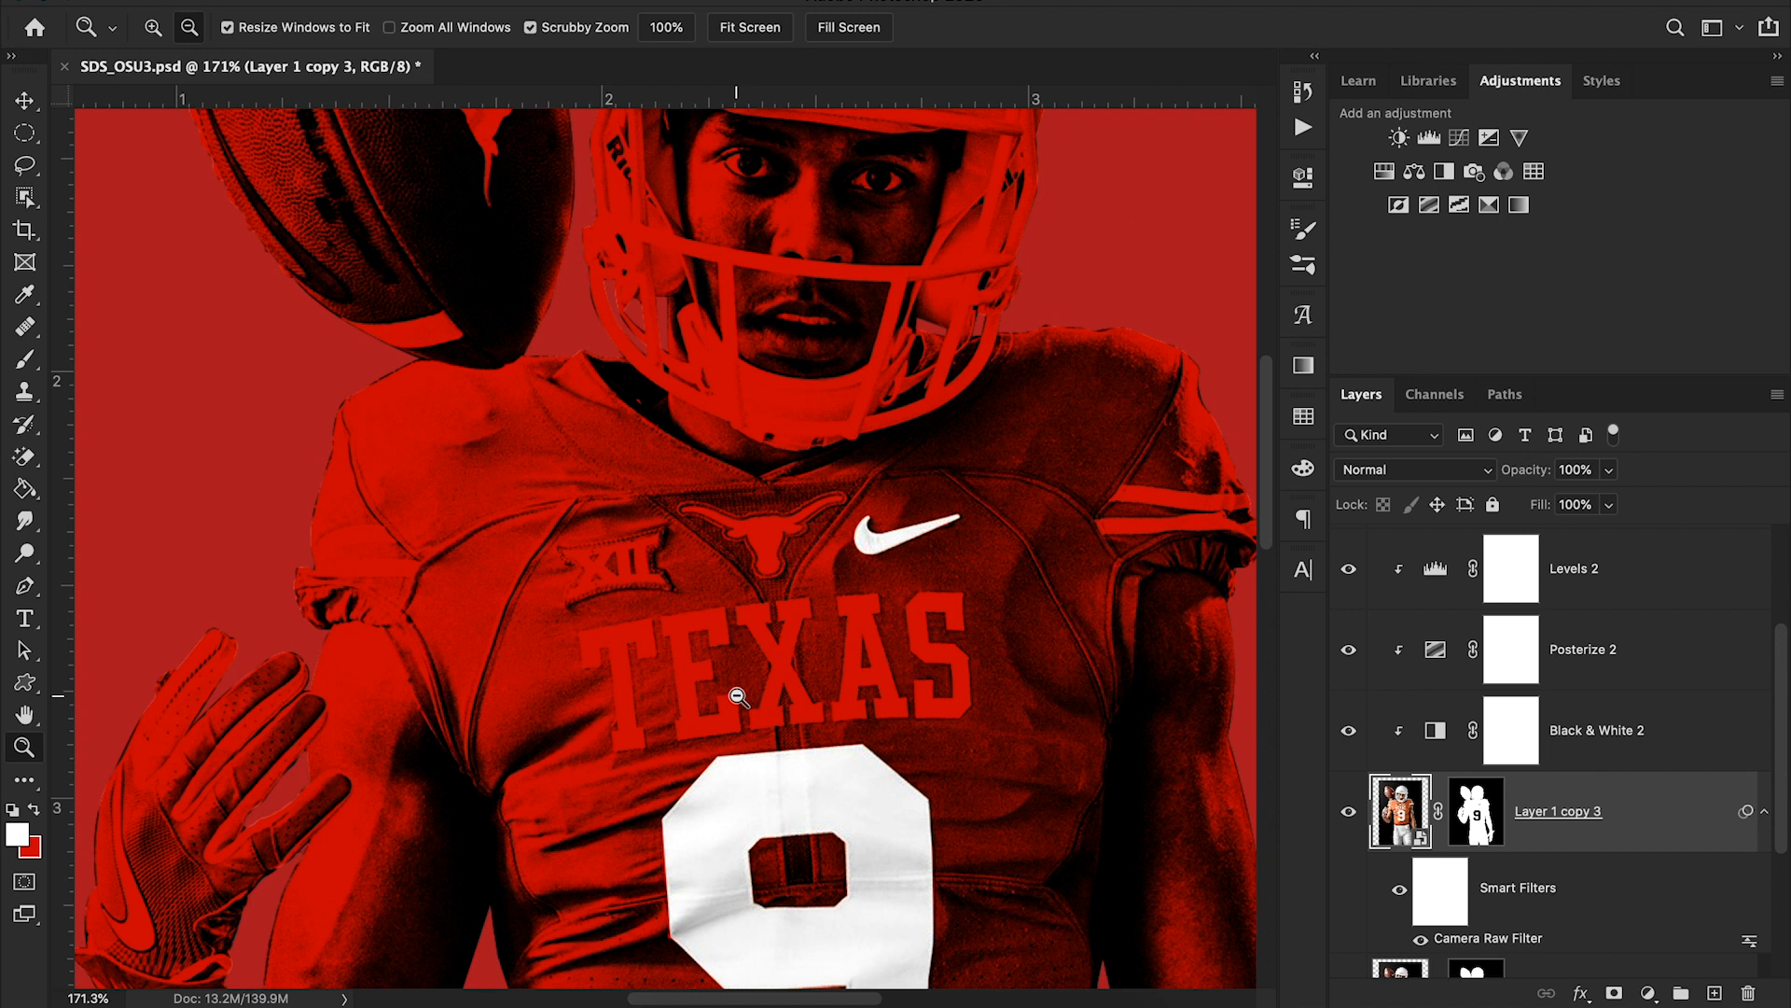
scroll(737, 696, "up", 3)
left_click_drag(445, 511, 560, 537)
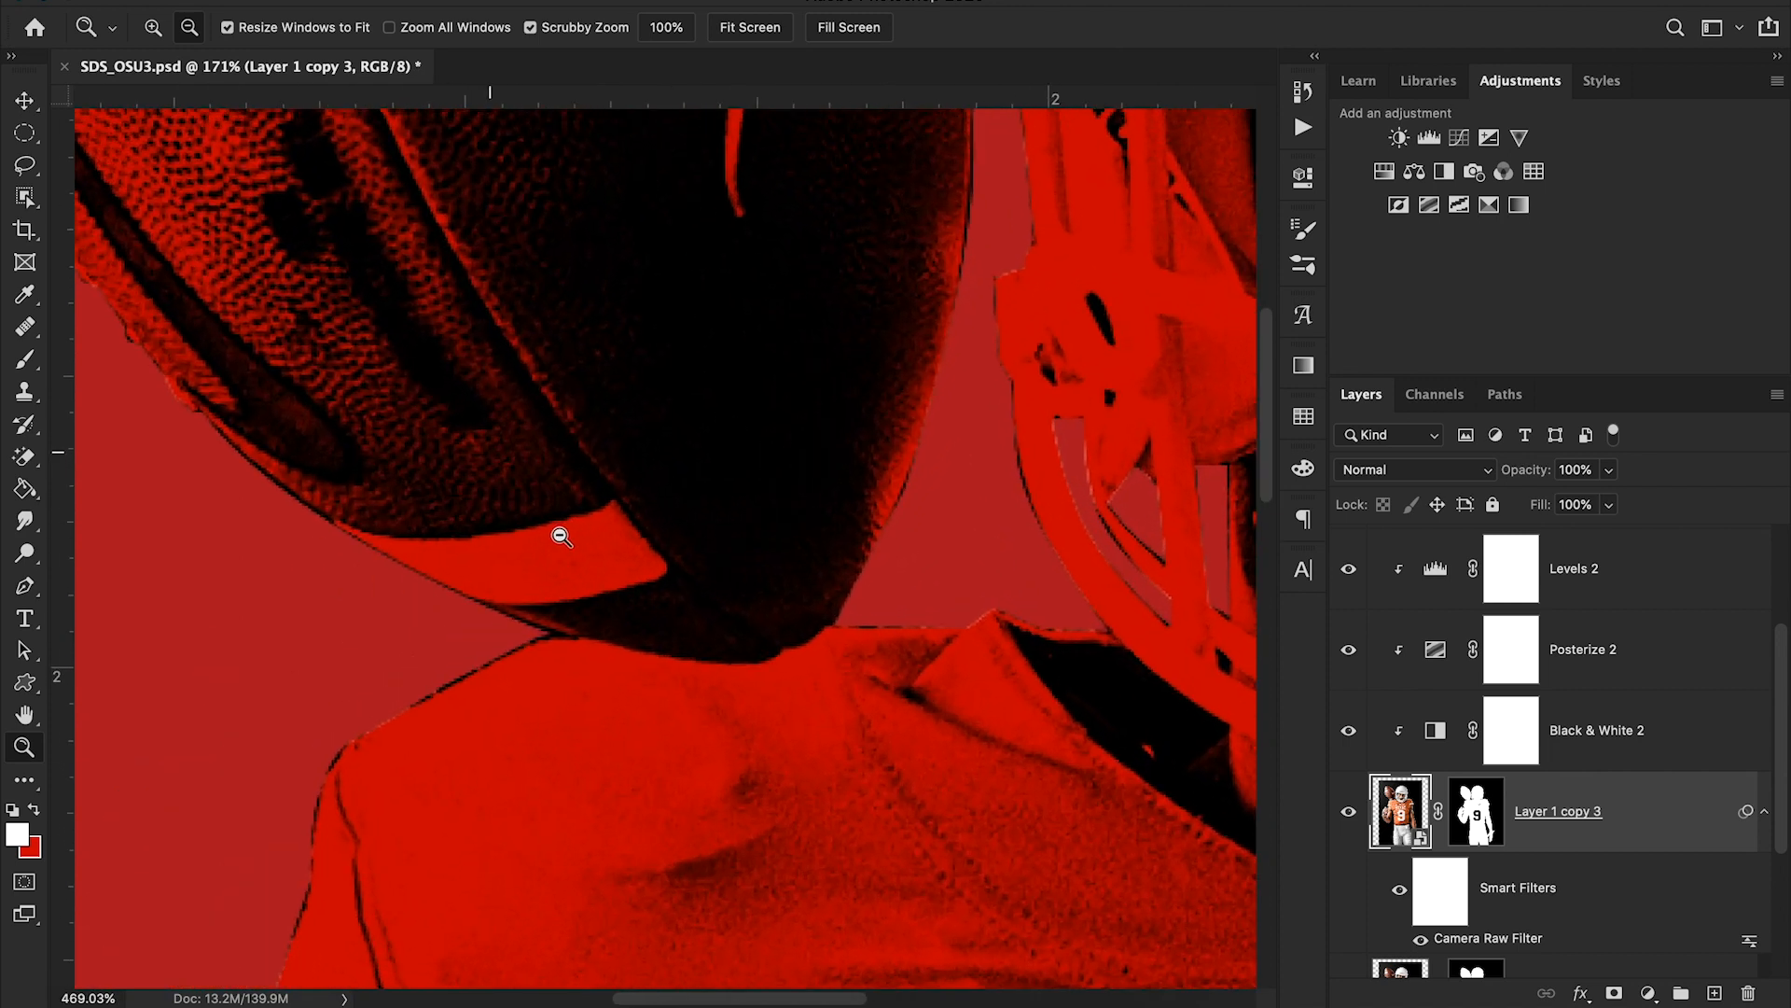
scroll(560, 537, "up", 2)
left_click_drag(583, 635, 663, 627)
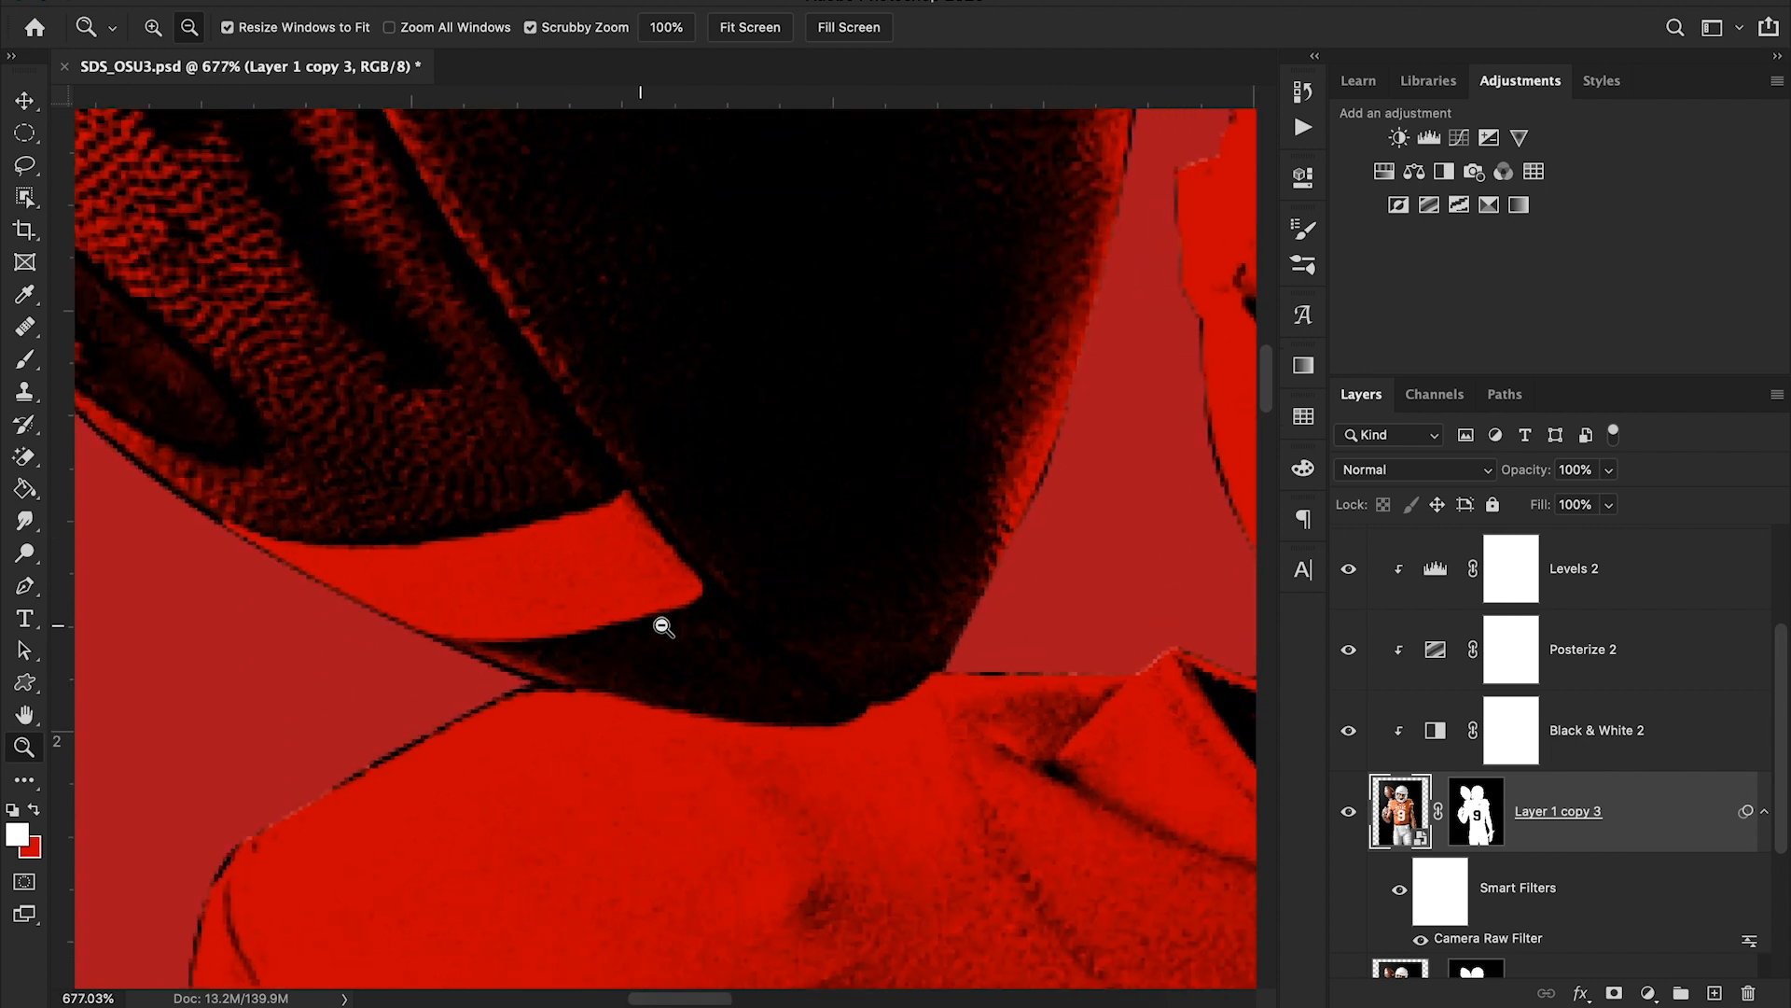
key("p")
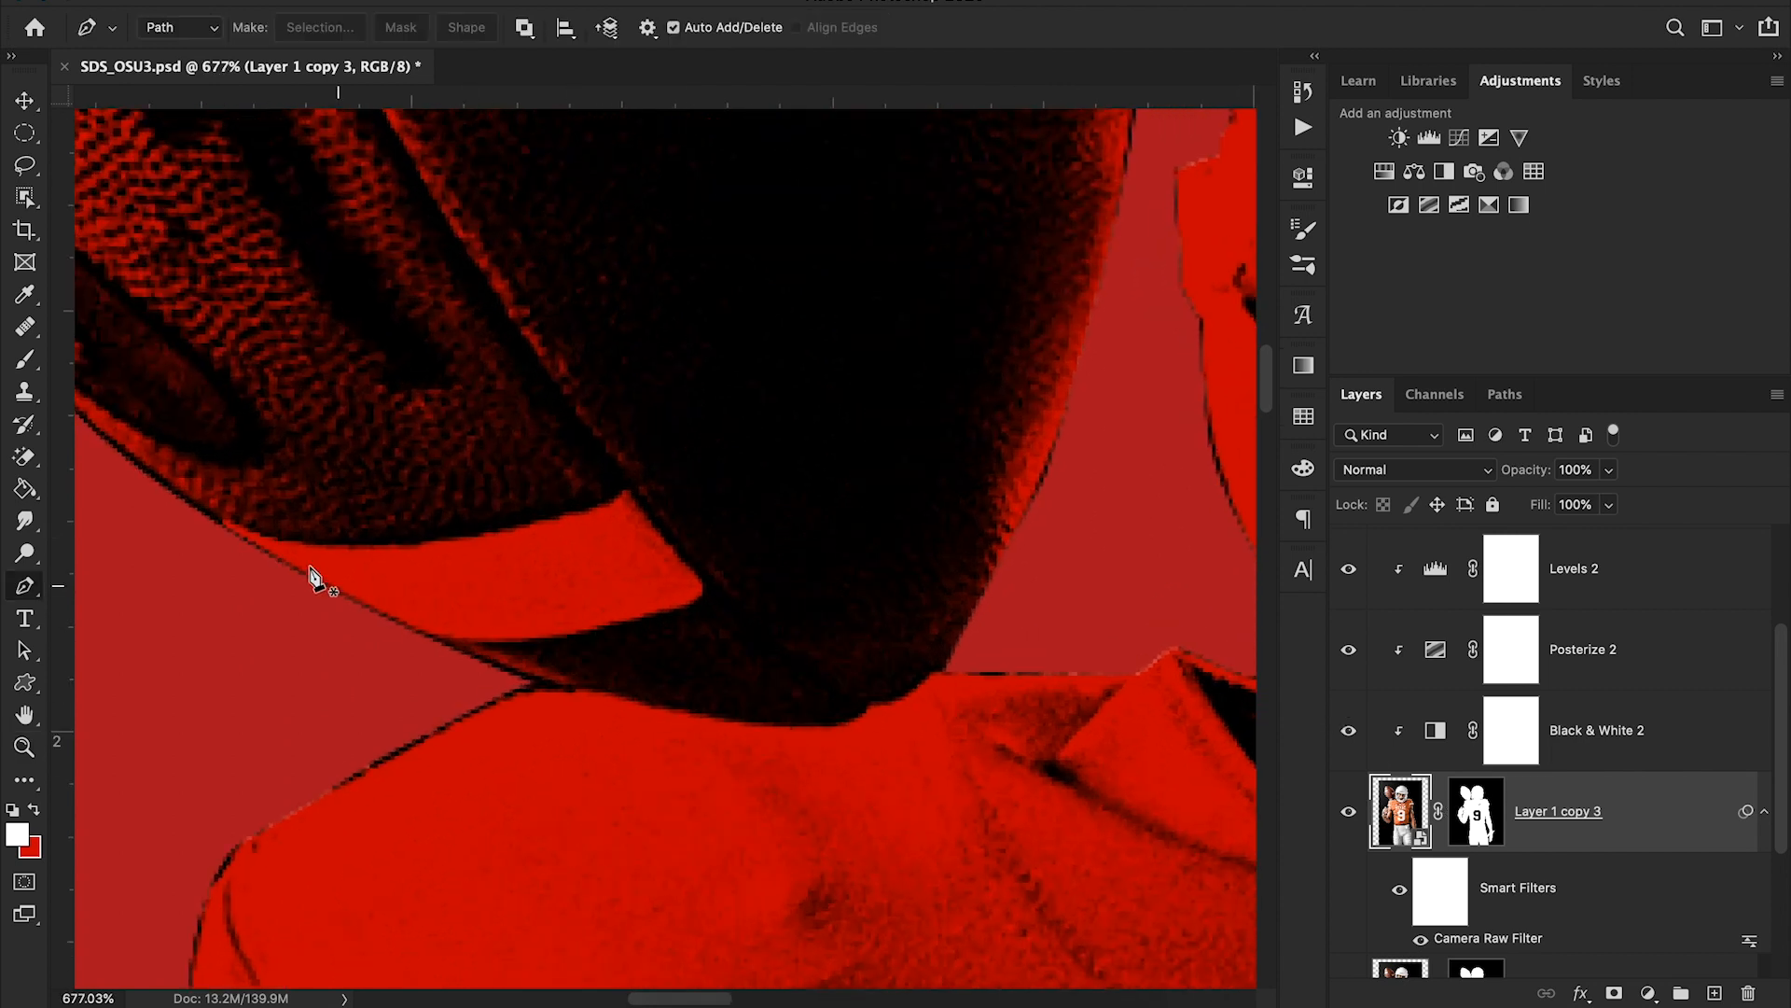
left_click(445, 638)
left_click_drag(703, 587, 781, 526)
left_click(703, 589)
left_click(222, 519)
left_click_drag(222, 520, 226, 449)
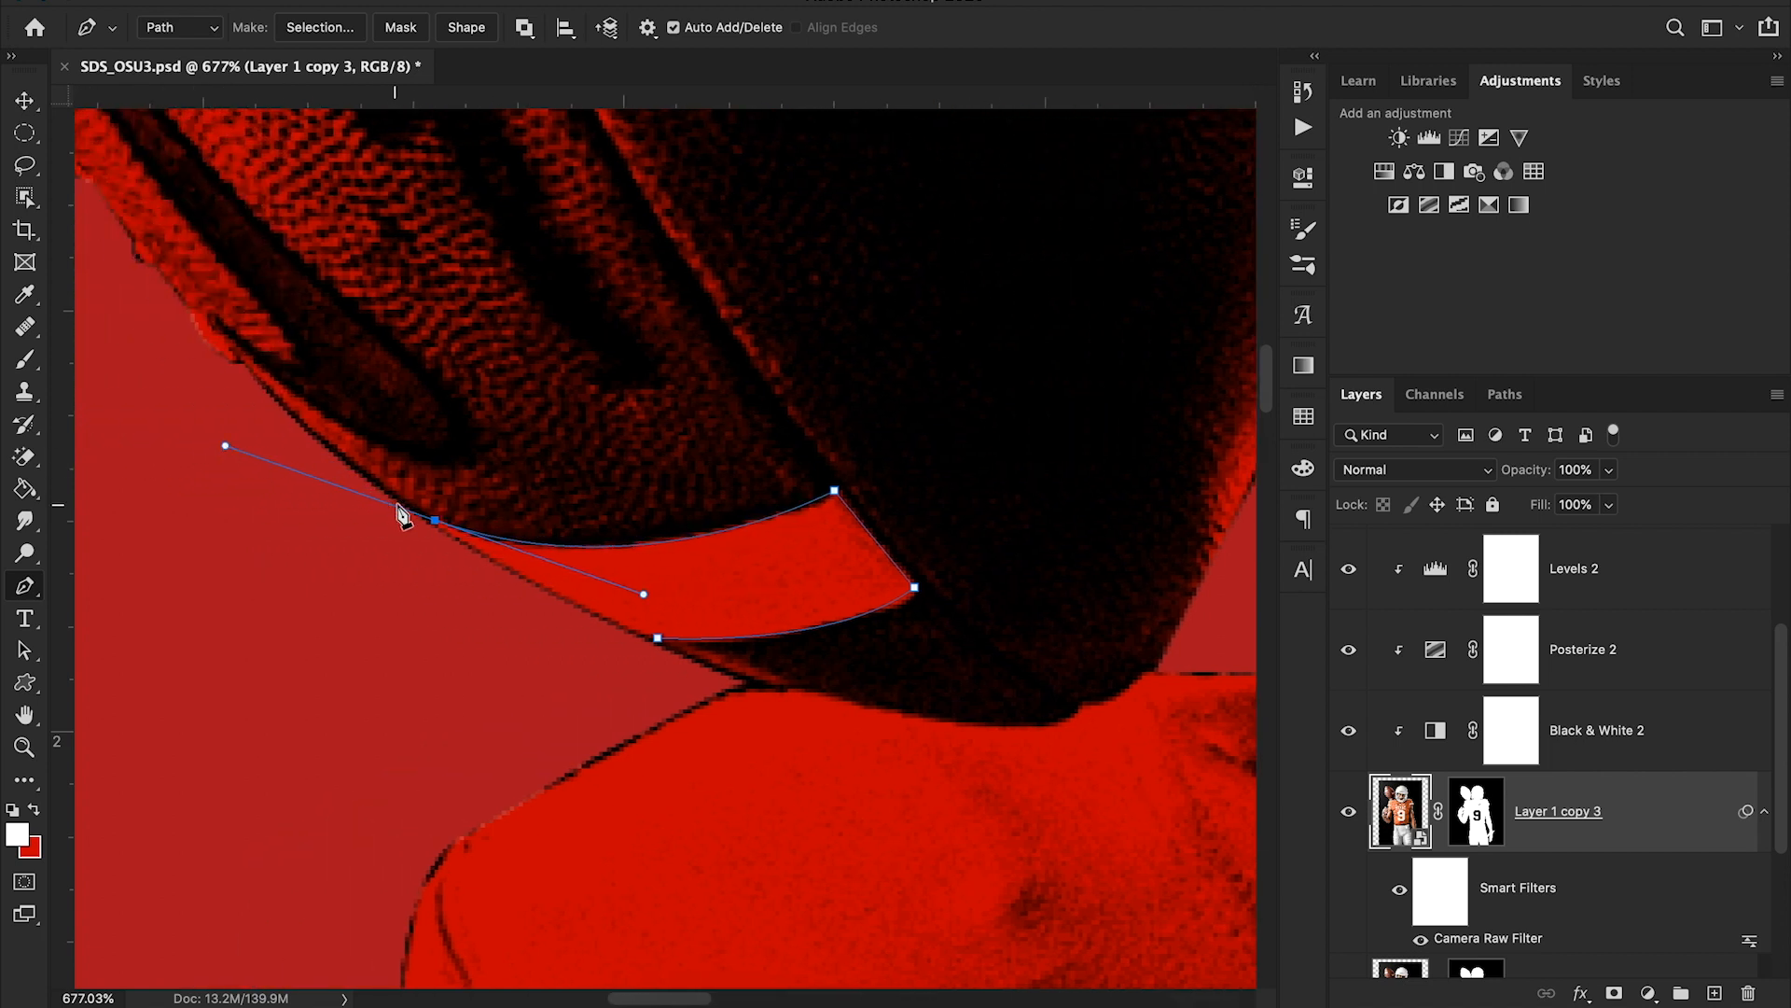
left_click(435, 521)
left_click_drag(657, 637, 737, 665)
Turn the football stripe path into a selection with feather radius 0 and isolate the Layer 1 copy 3 mask
left_click(316, 28)
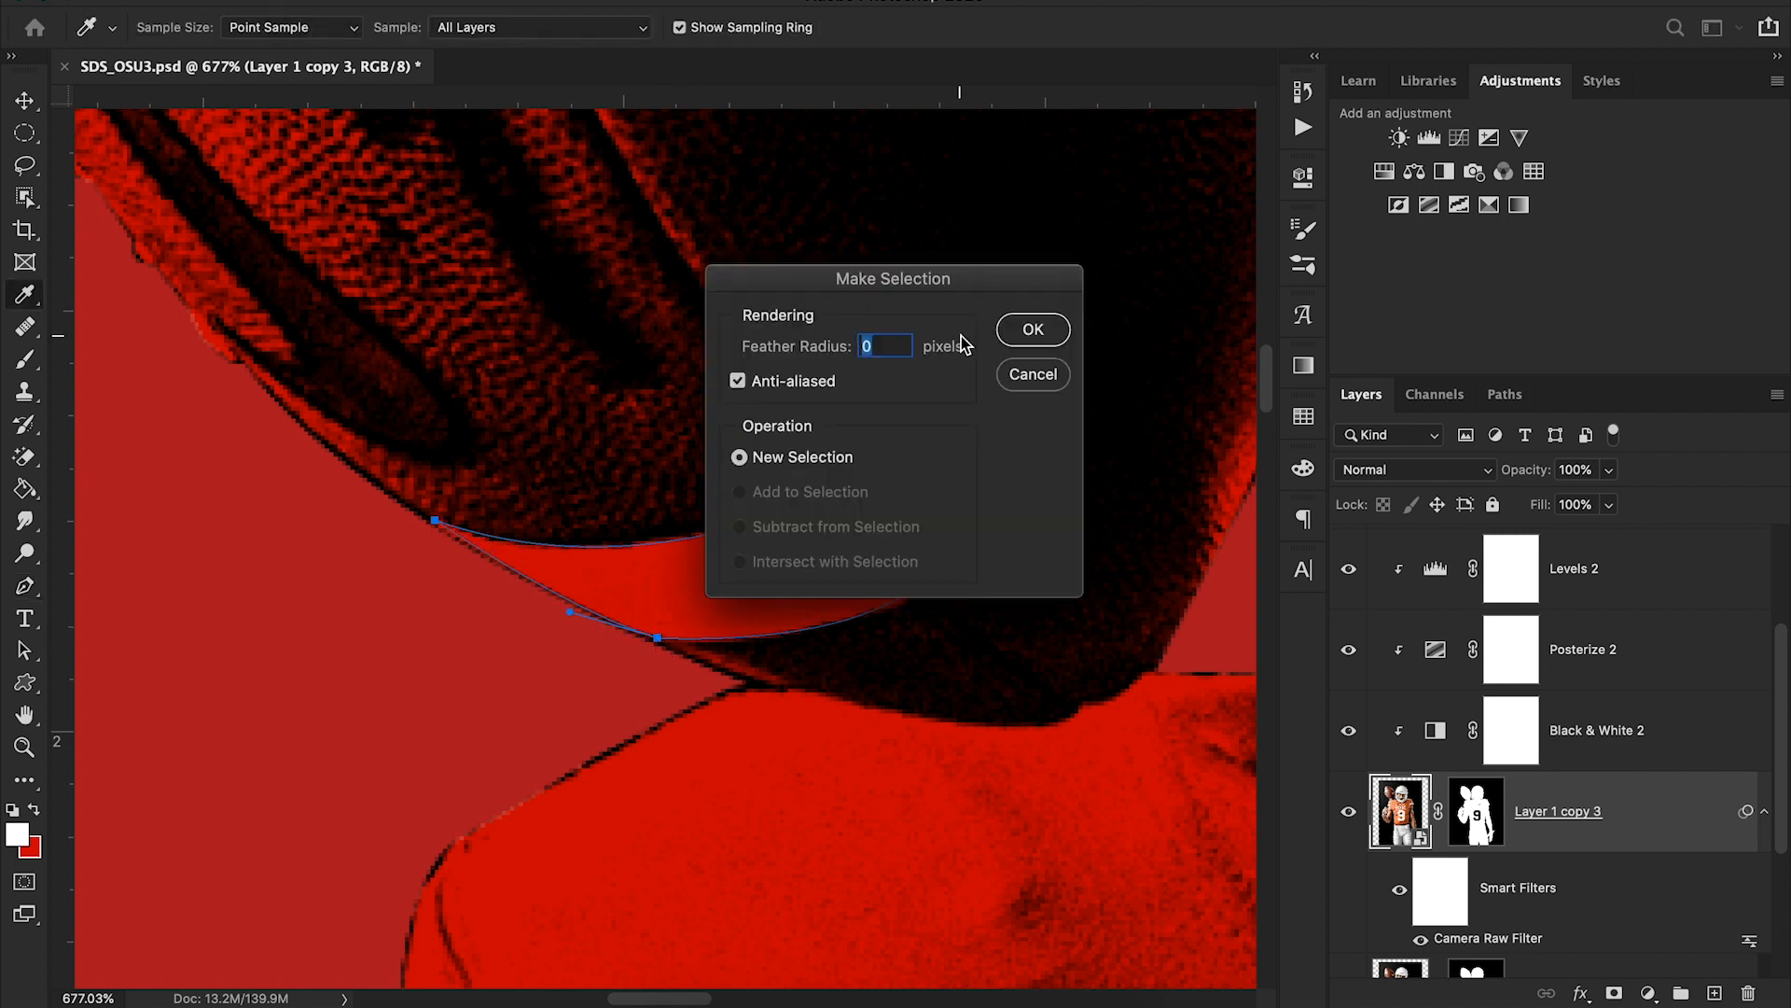
left_click(1033, 333)
left_click(1476, 811, "alt")
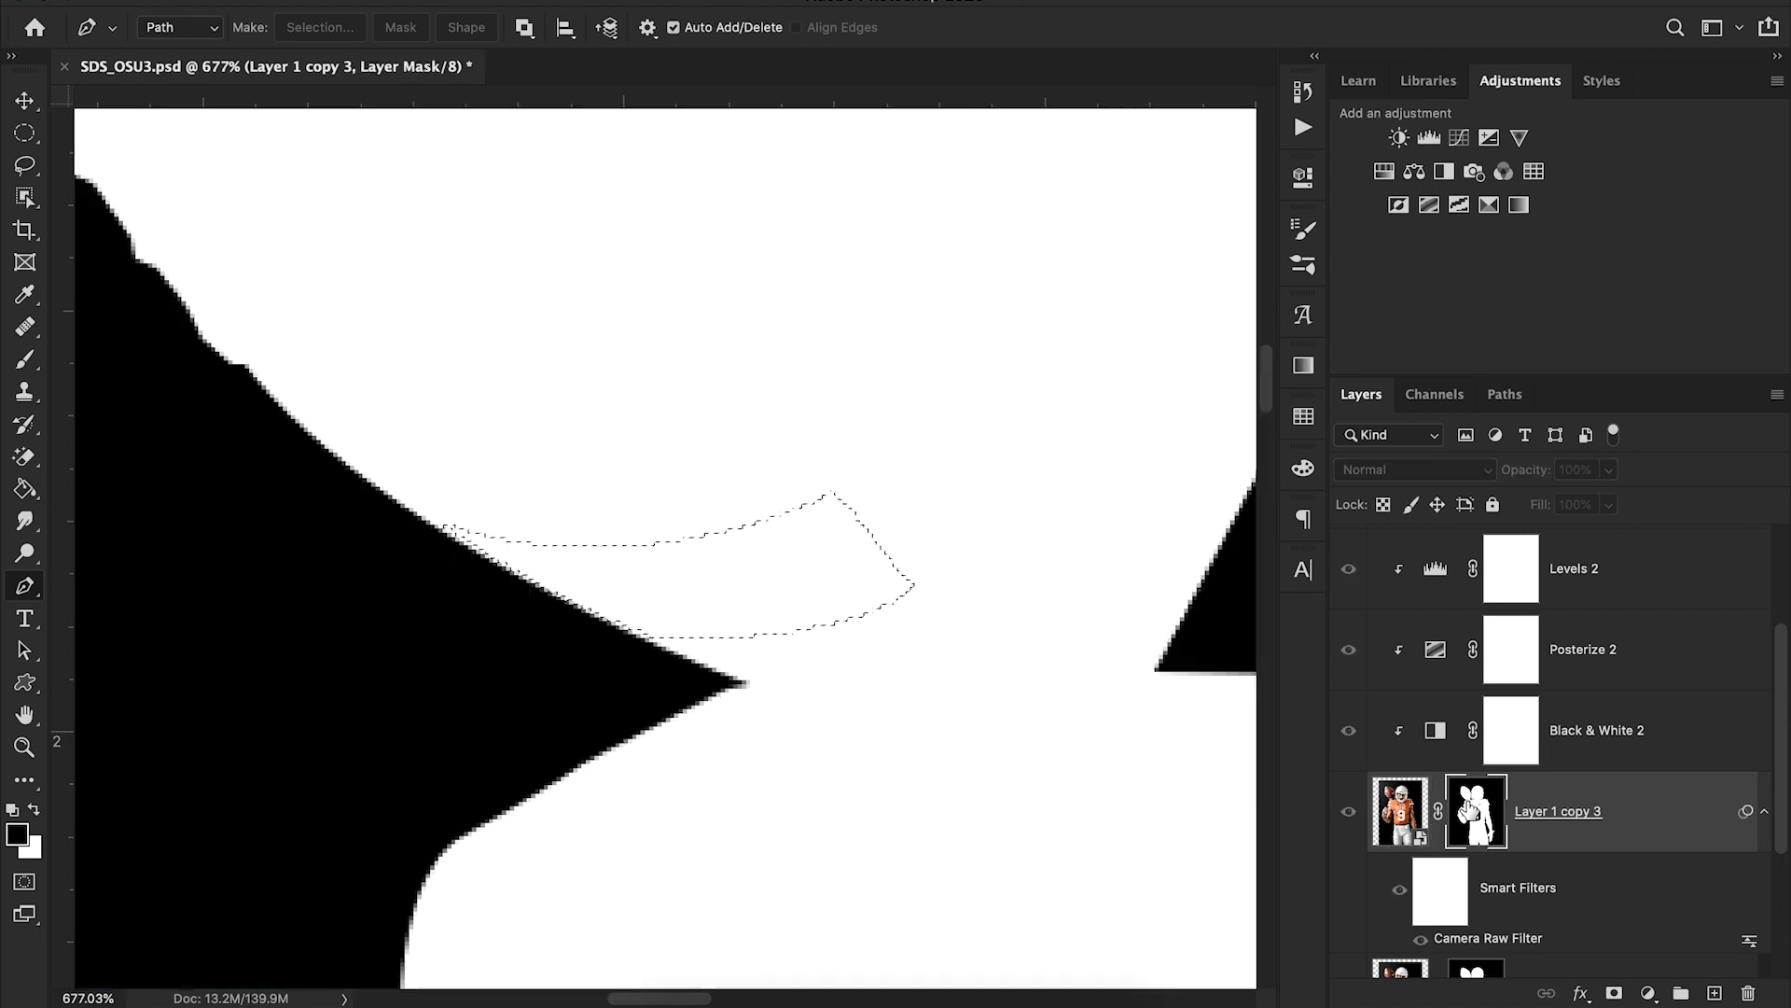
Fill the football stripe selection with black on the Layer 1 copy 3 mask, deselect, and return to the full image
key("g")
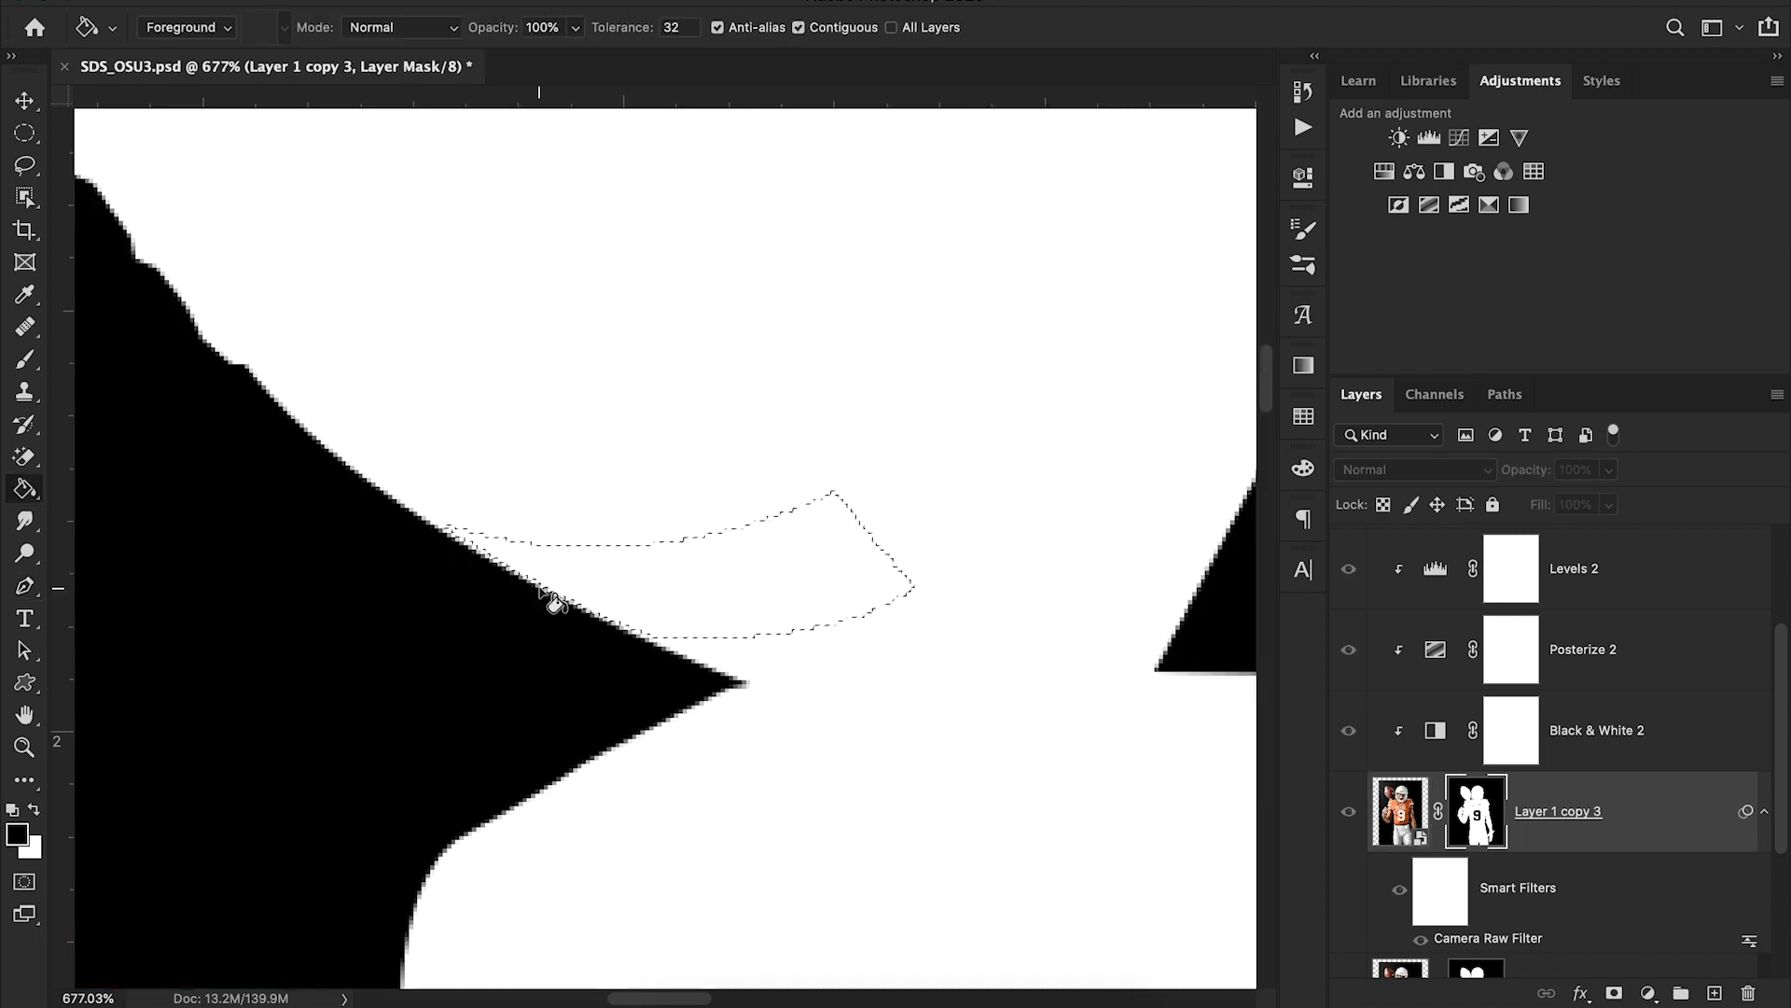
left_click(679, 593)
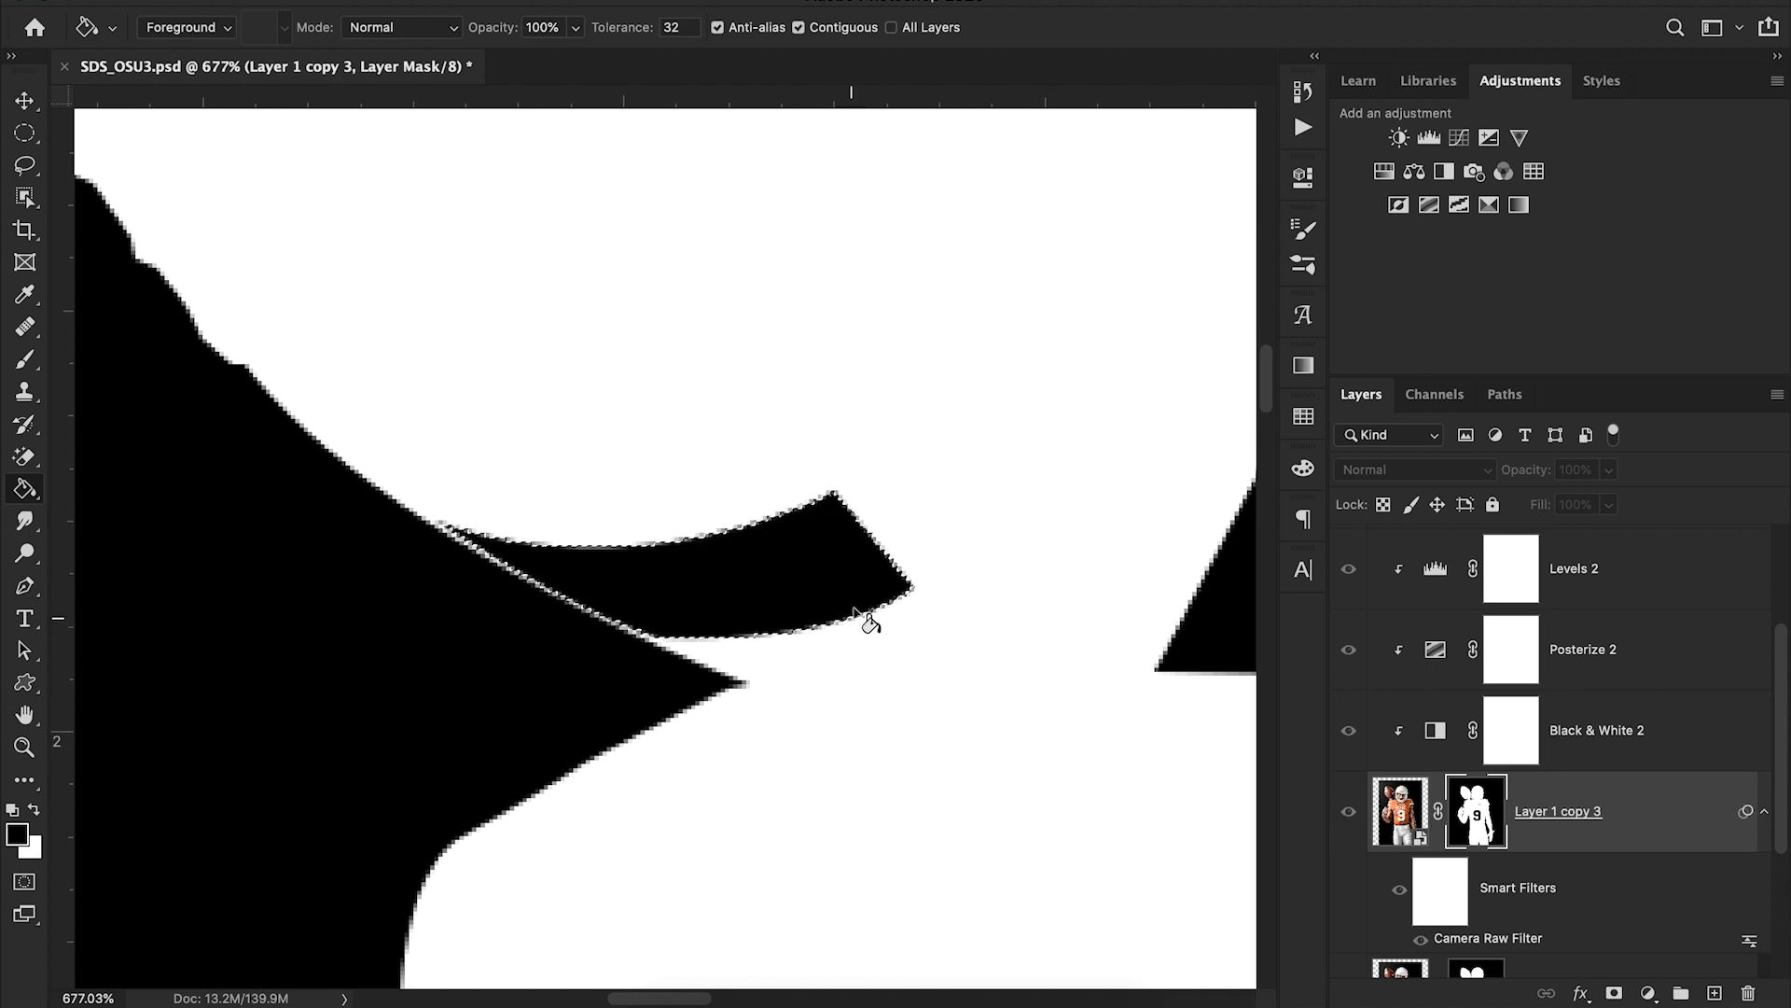
key("ctrl+d")
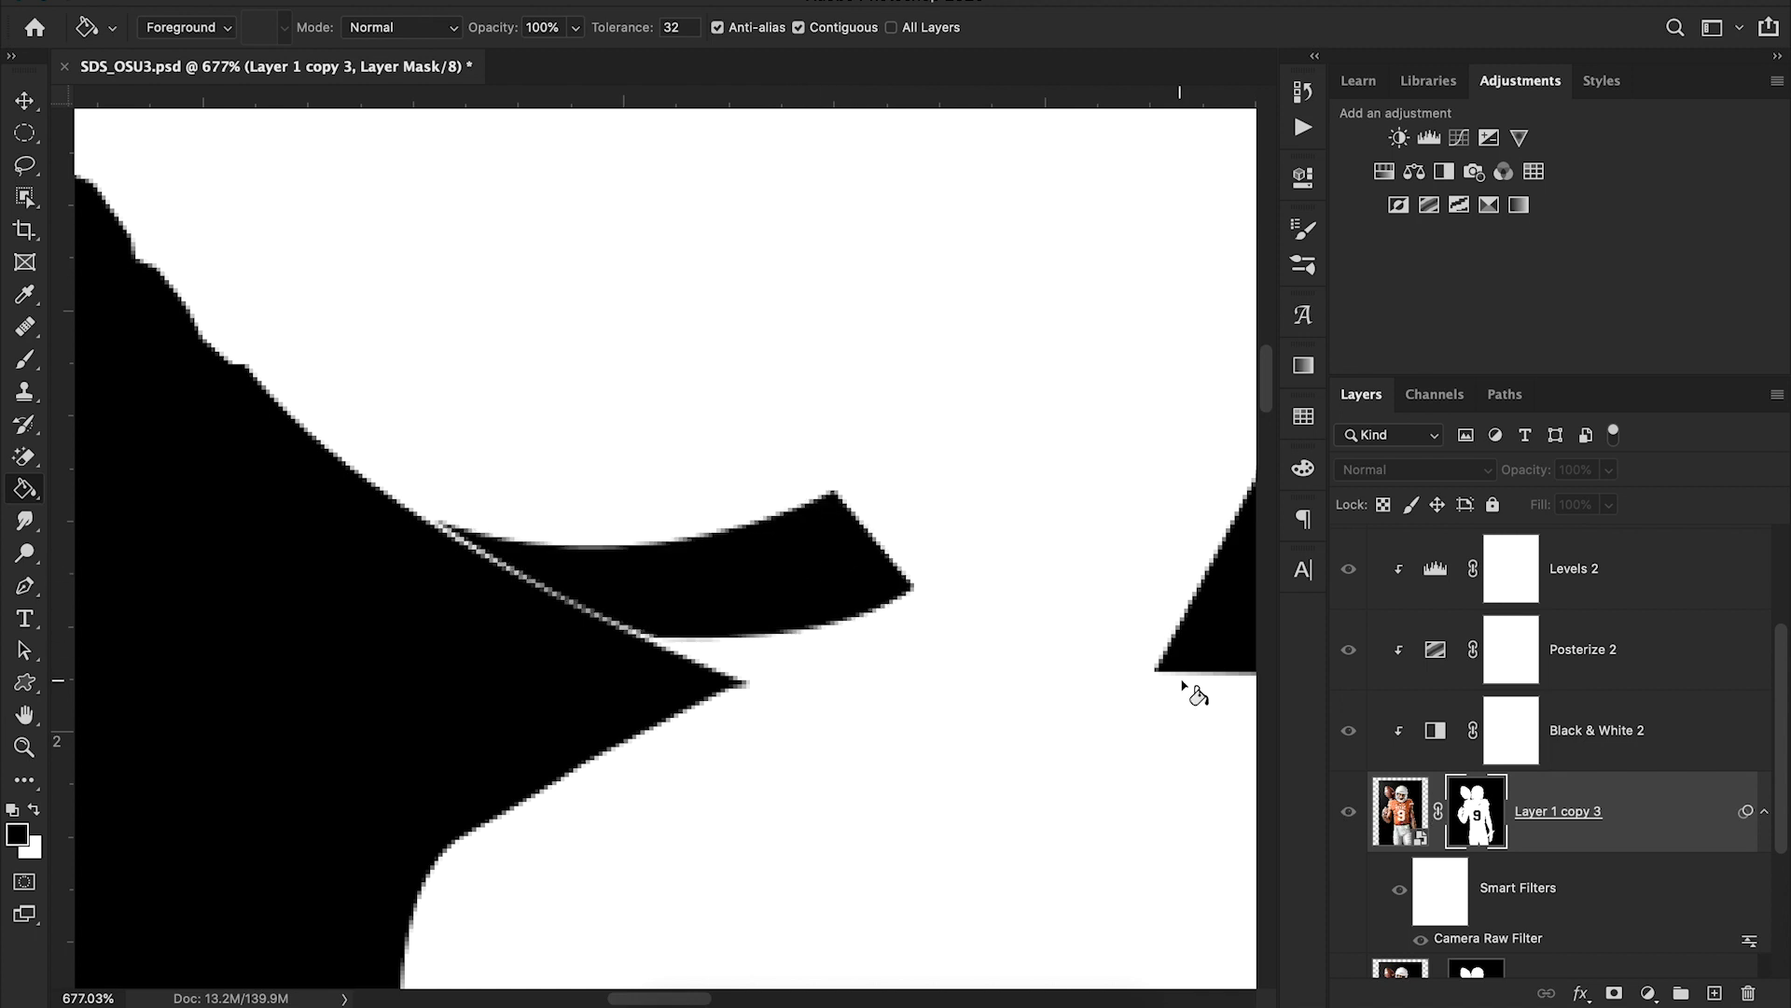
left_click(1400, 811)
Show the Layer 2 reference poster over the whole composition to compare it with the player cutout
left_click(24, 746)
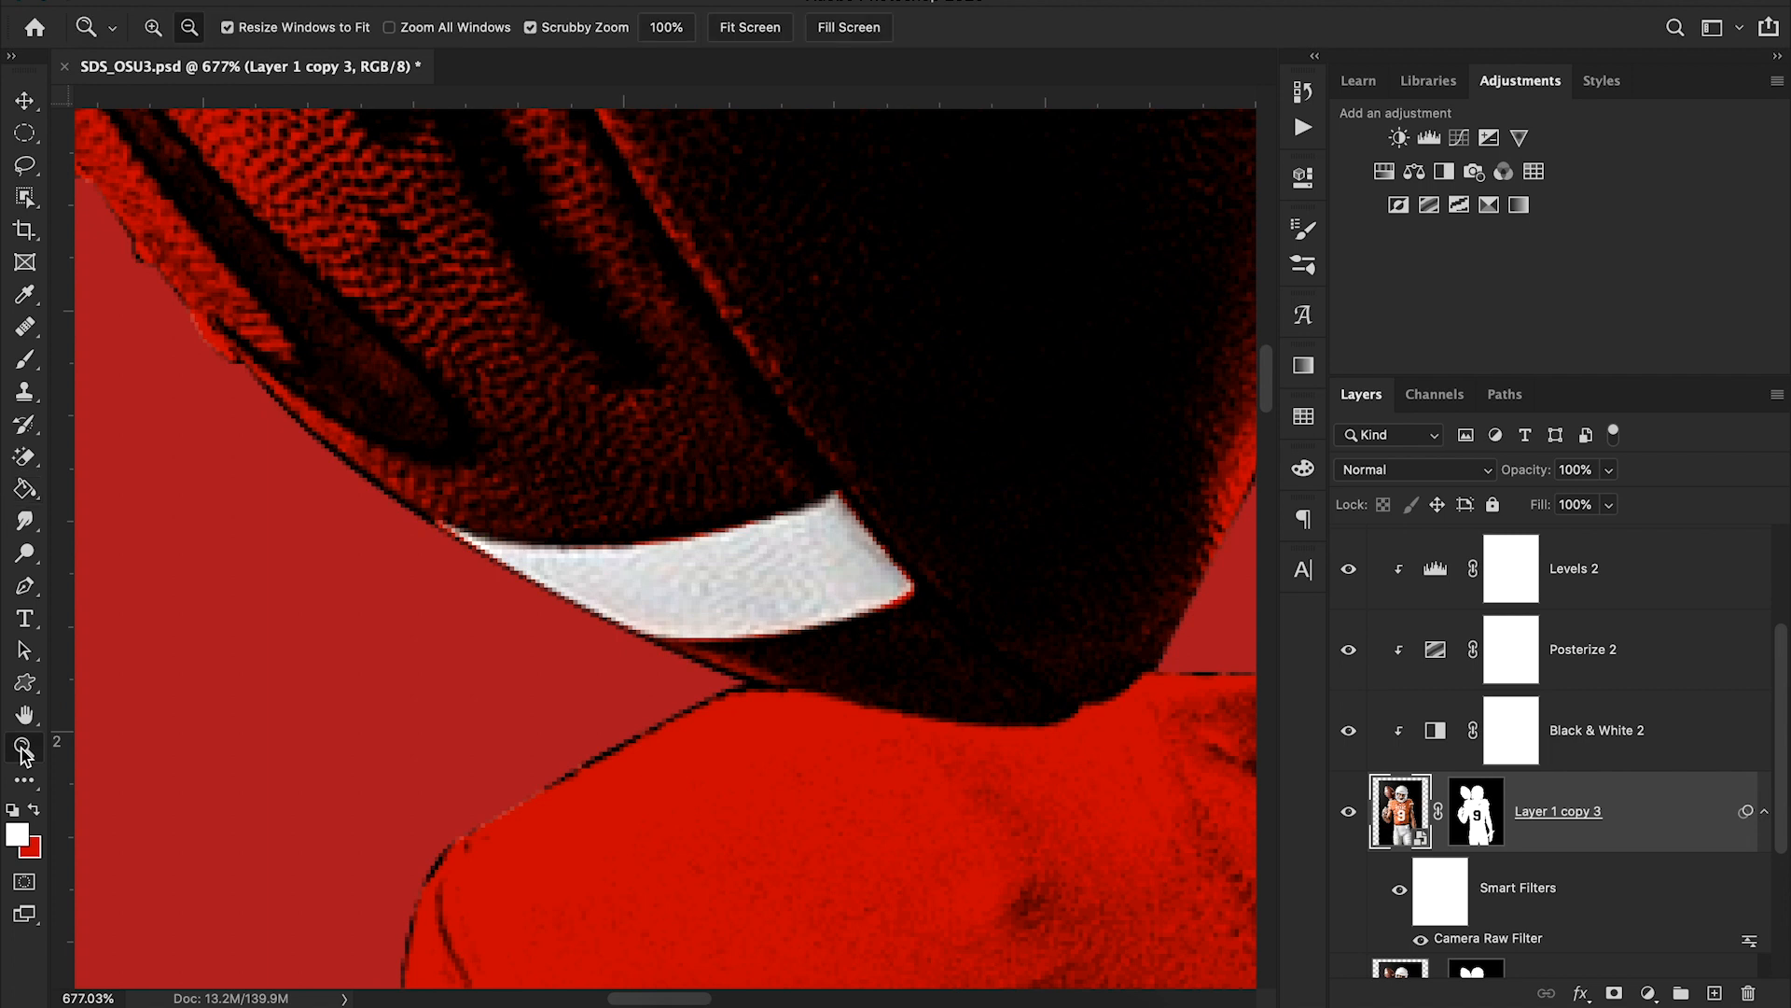
scroll(559, 511, "down", 5)
scroll(532, 510, "down", 3)
scroll(507, 509, "down", 3)
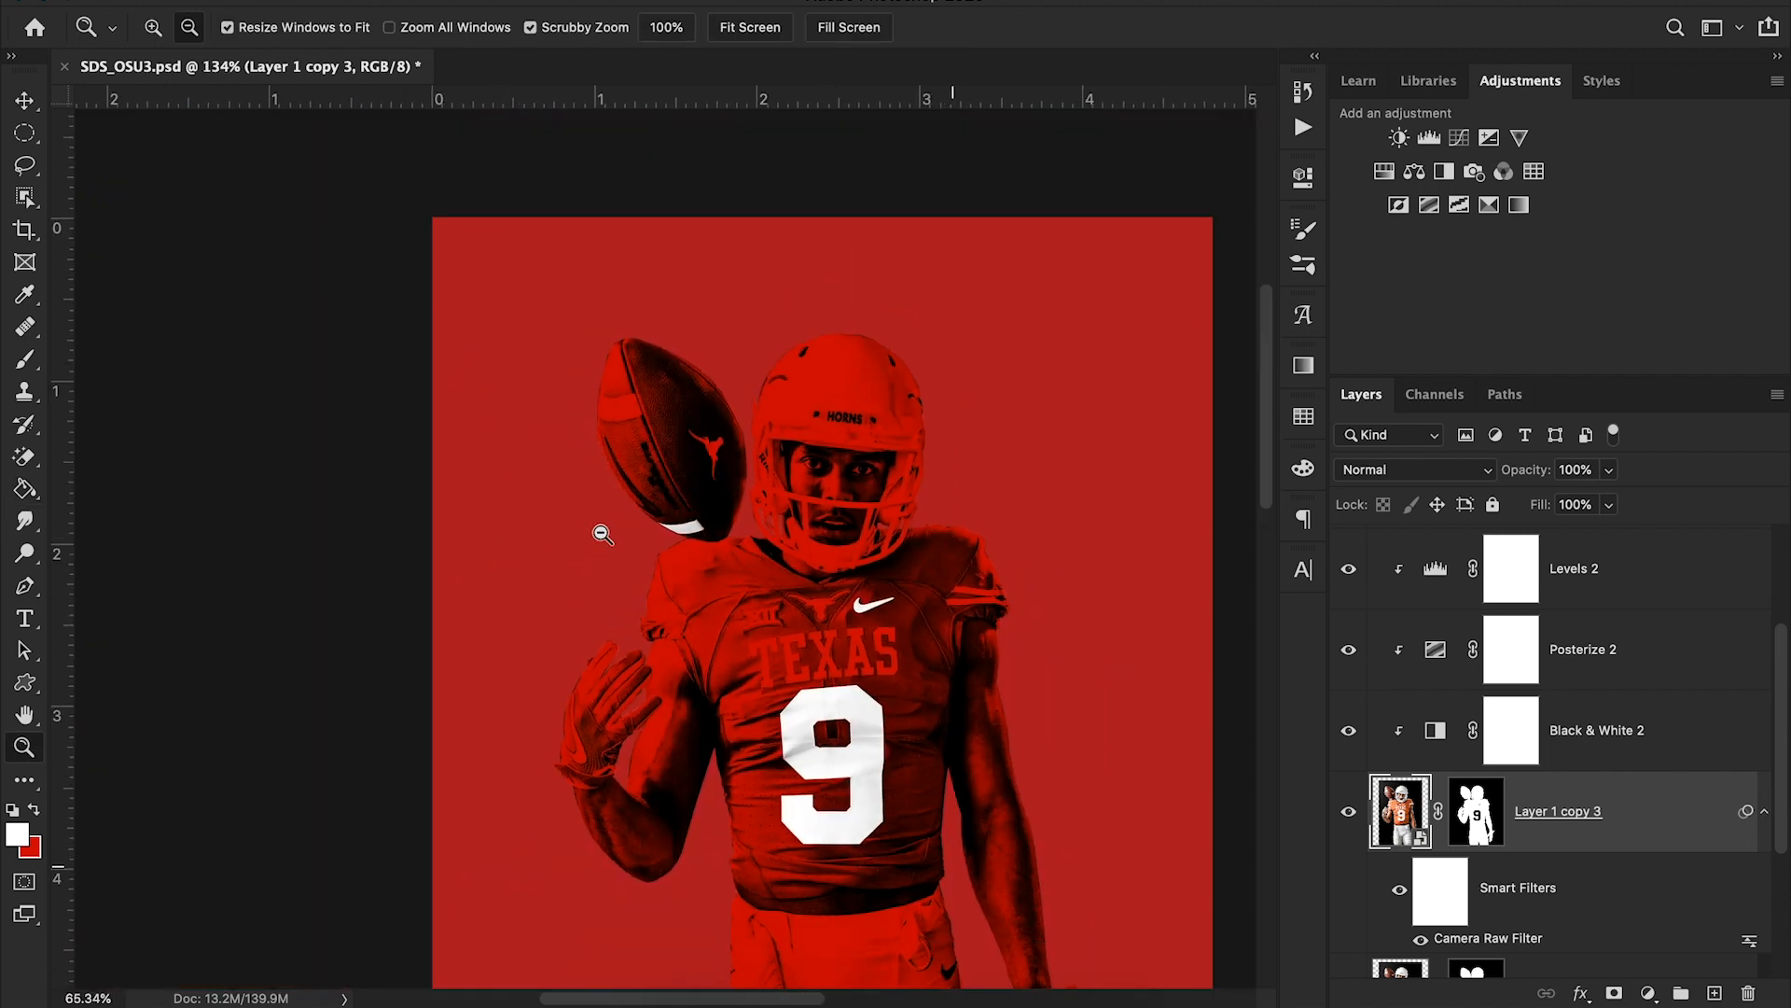
scroll(576, 524, "down", 1)
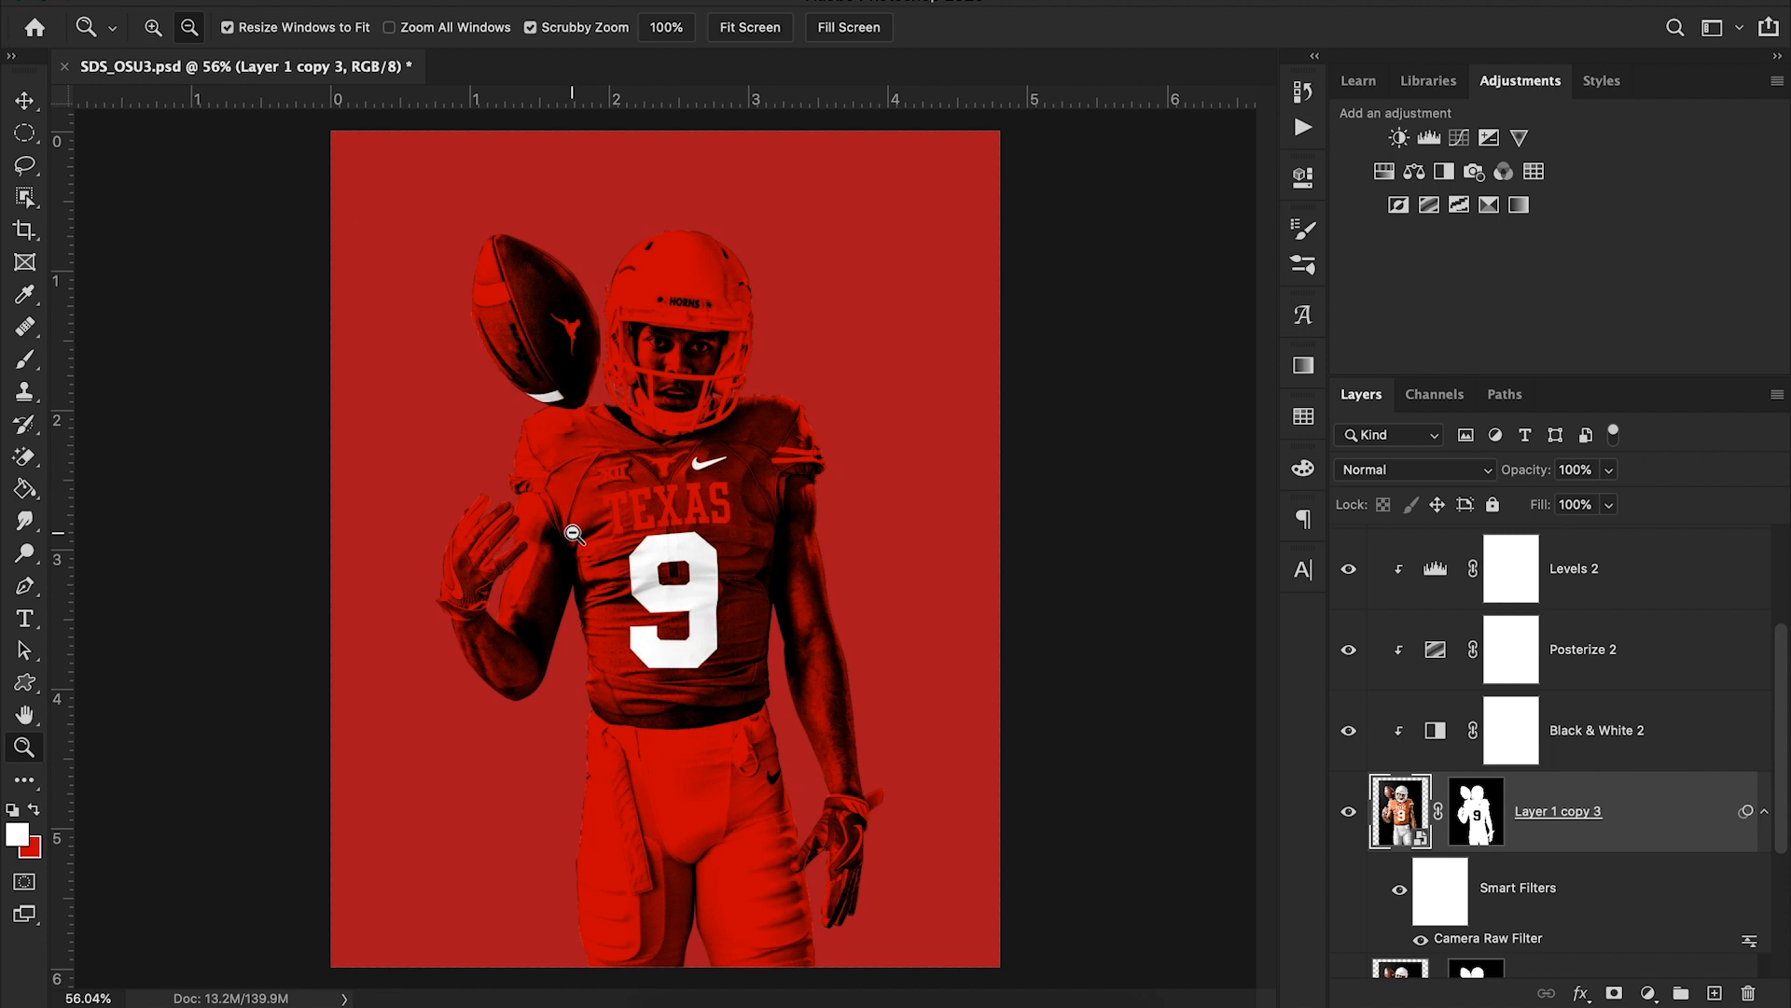
scroll(1346, 761, "down", 3)
scroll(1346, 763, "up", 5)
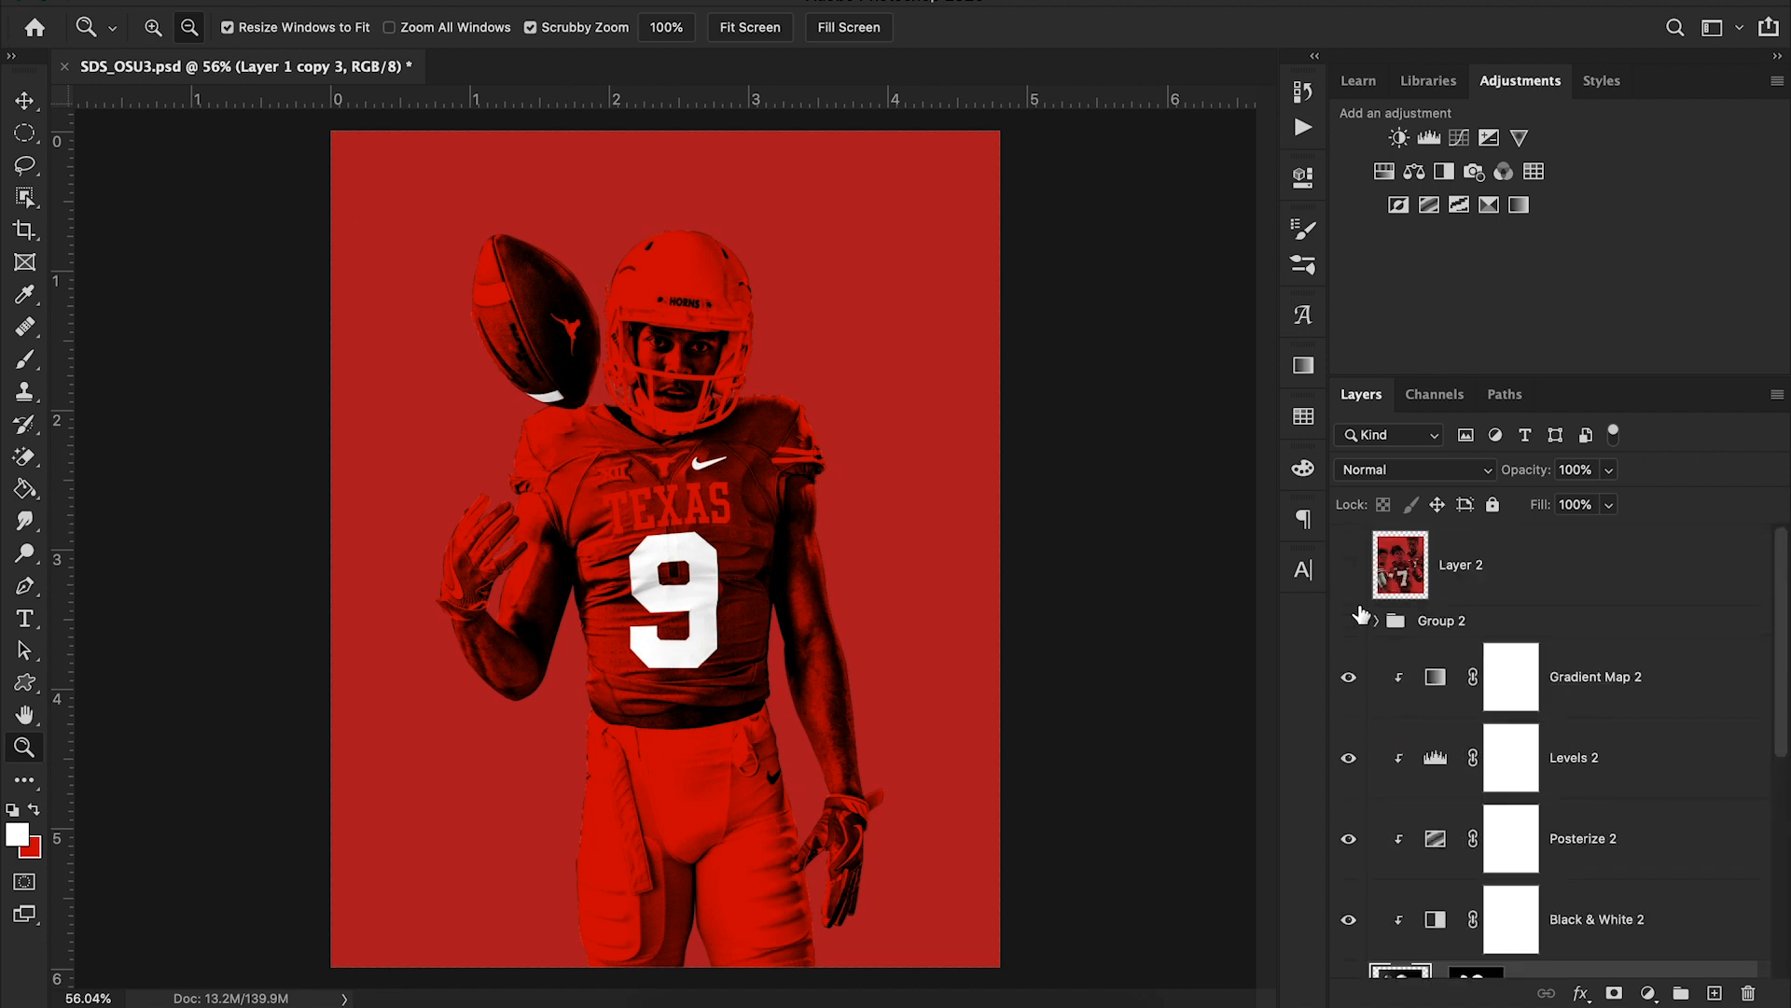
left_click(1349, 573)
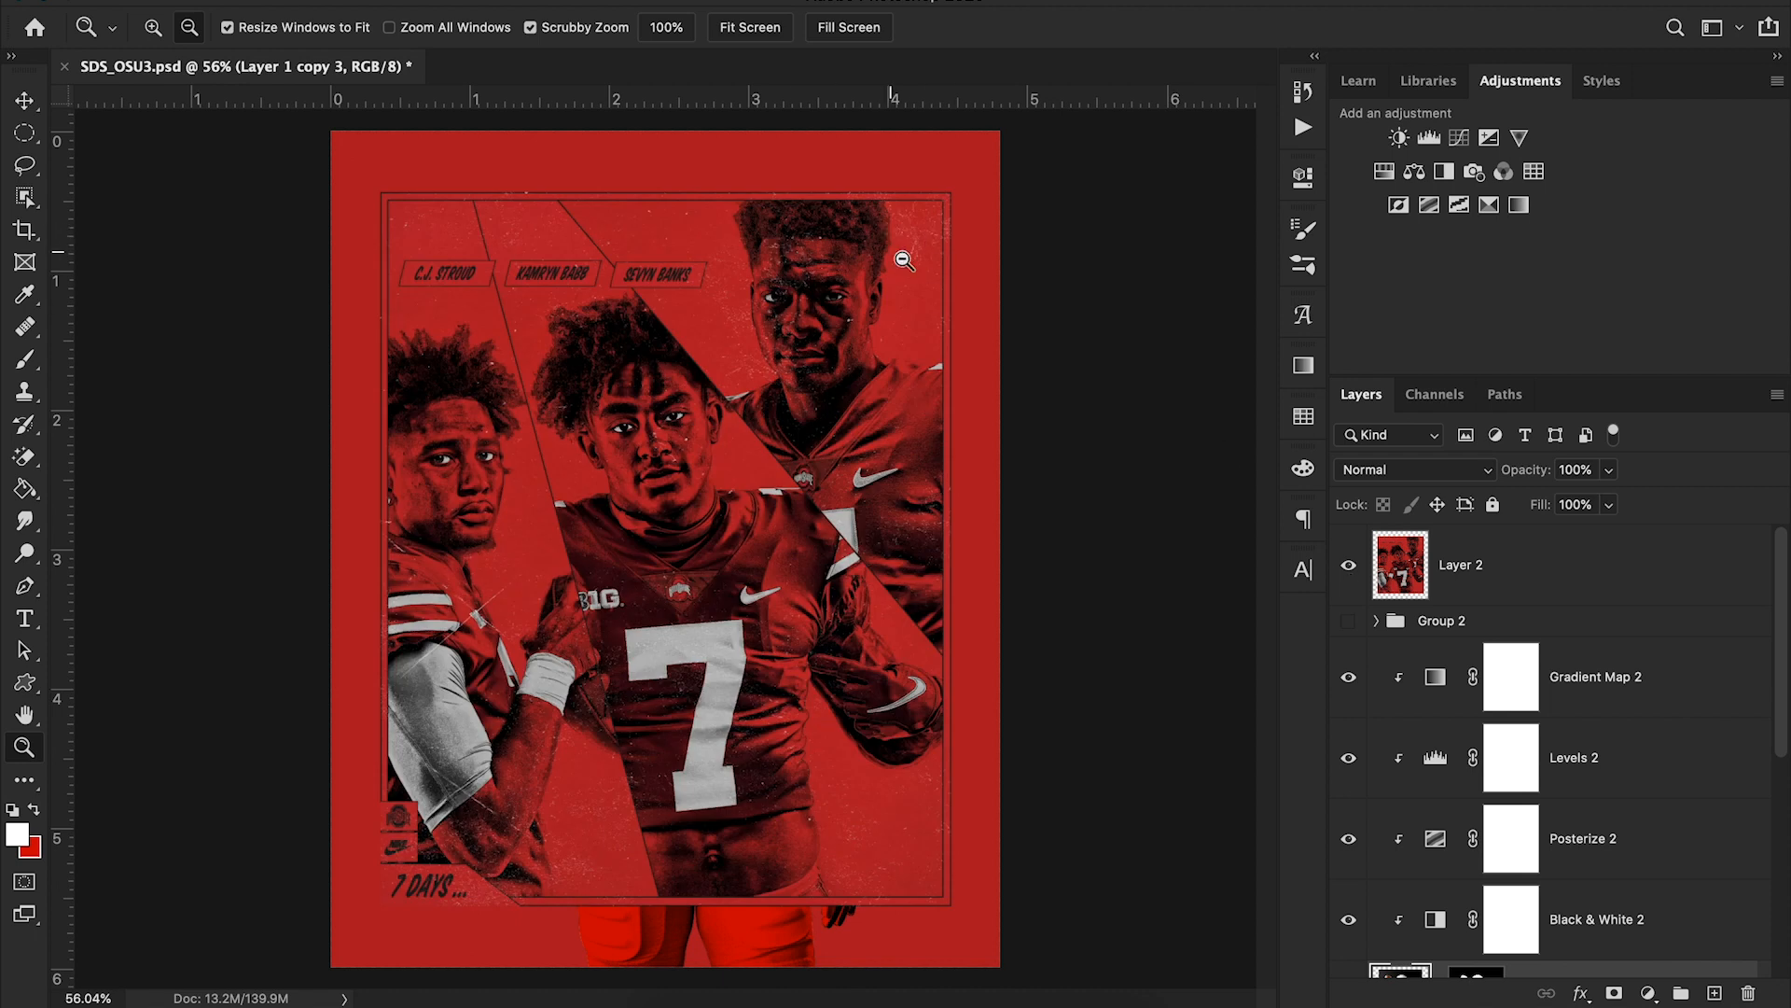
Hide the Layer 2 reference poster, then move texture layer 11 out of Group 2 and place it directly beneath the group
left_click(1349, 571)
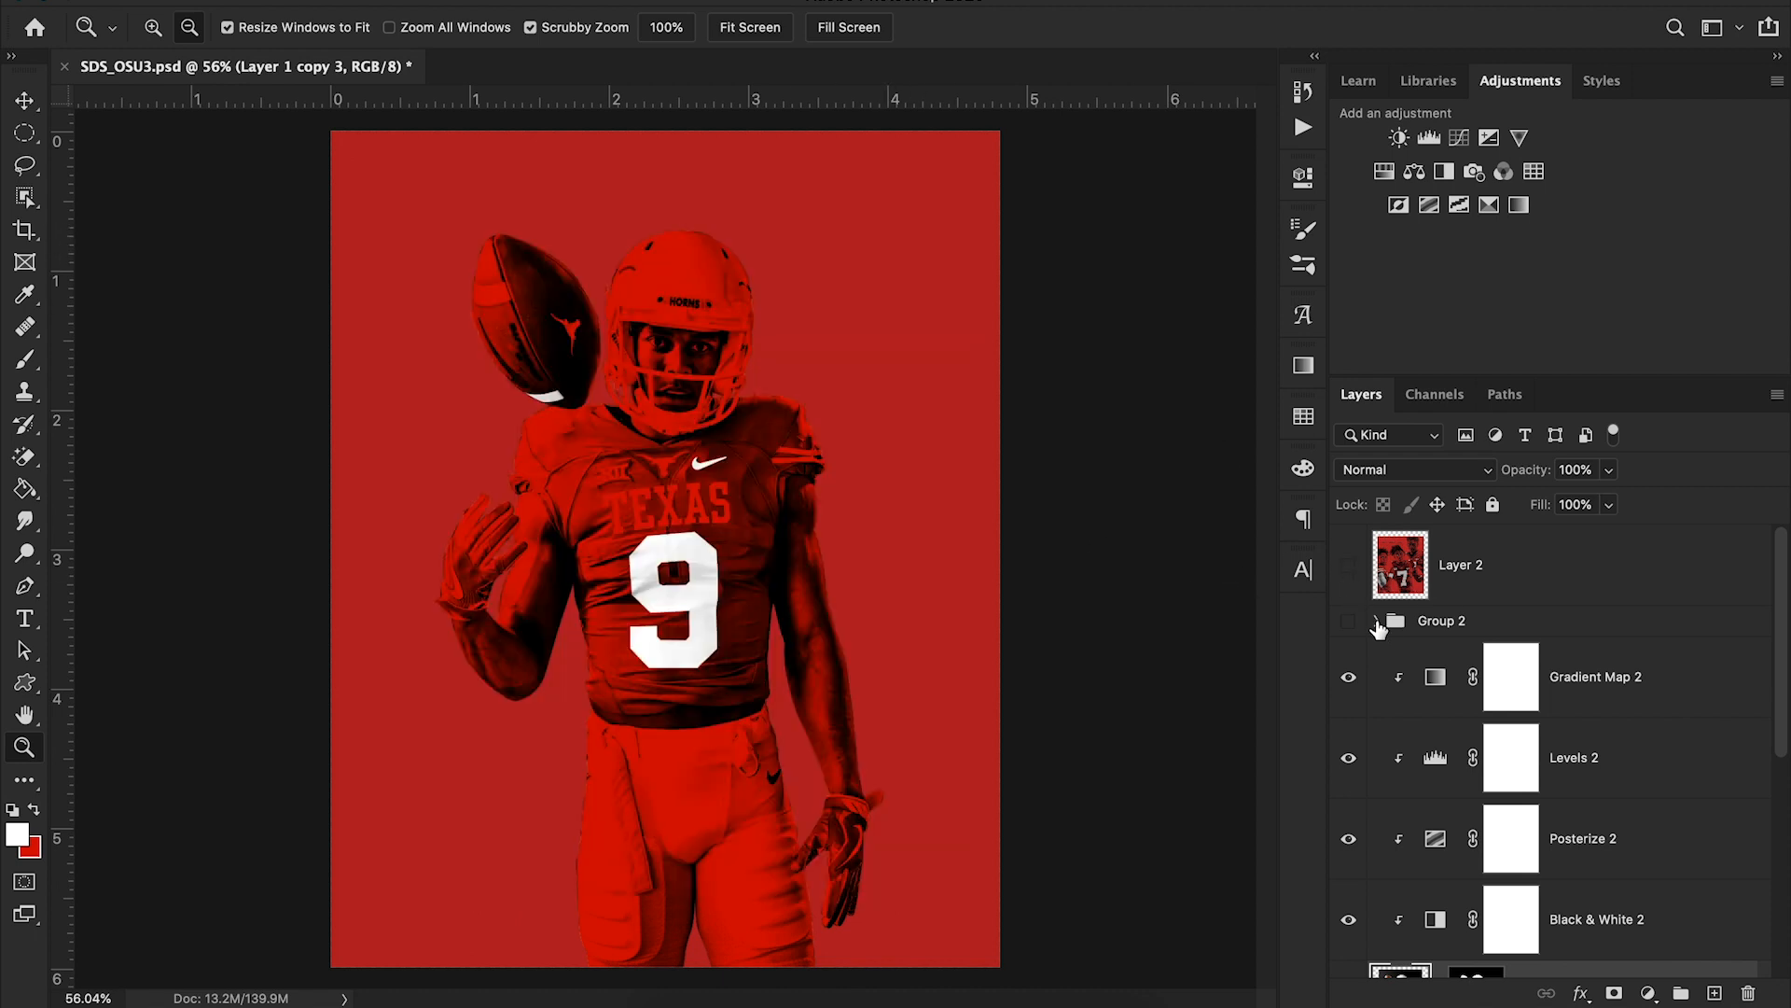
left_click(1377, 622)
left_click(1521, 751)
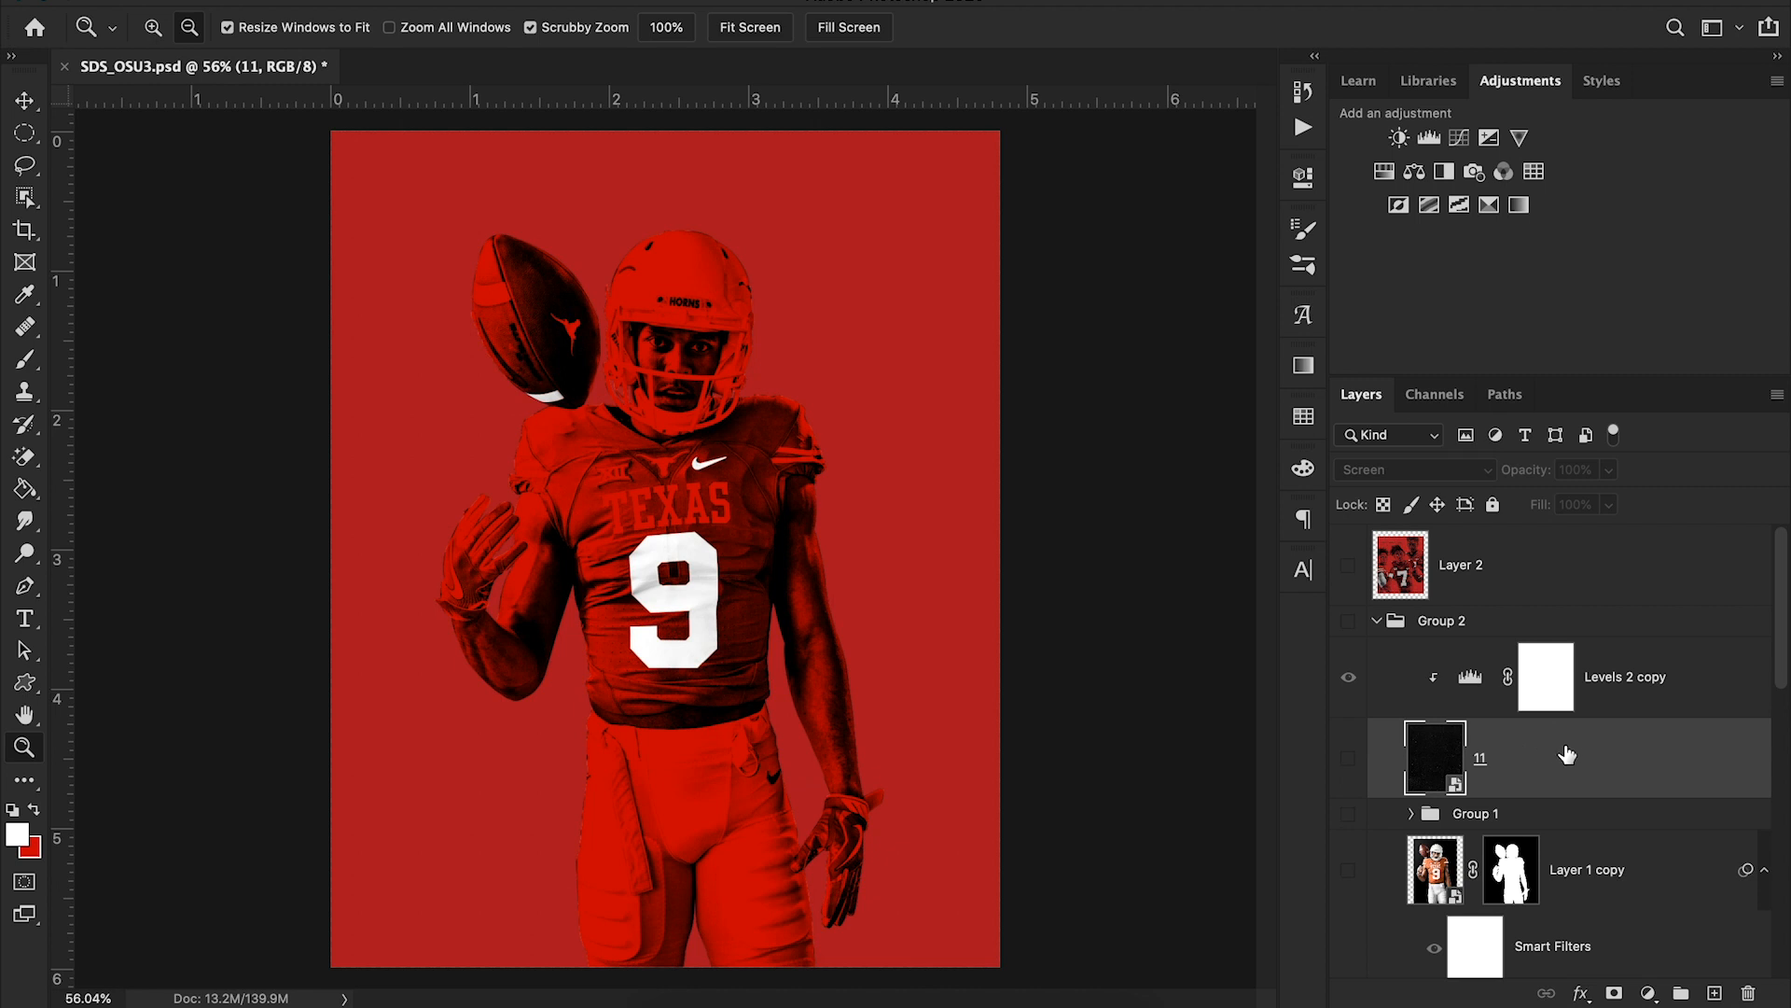
left_click_drag(1561, 764, 1528, 611)
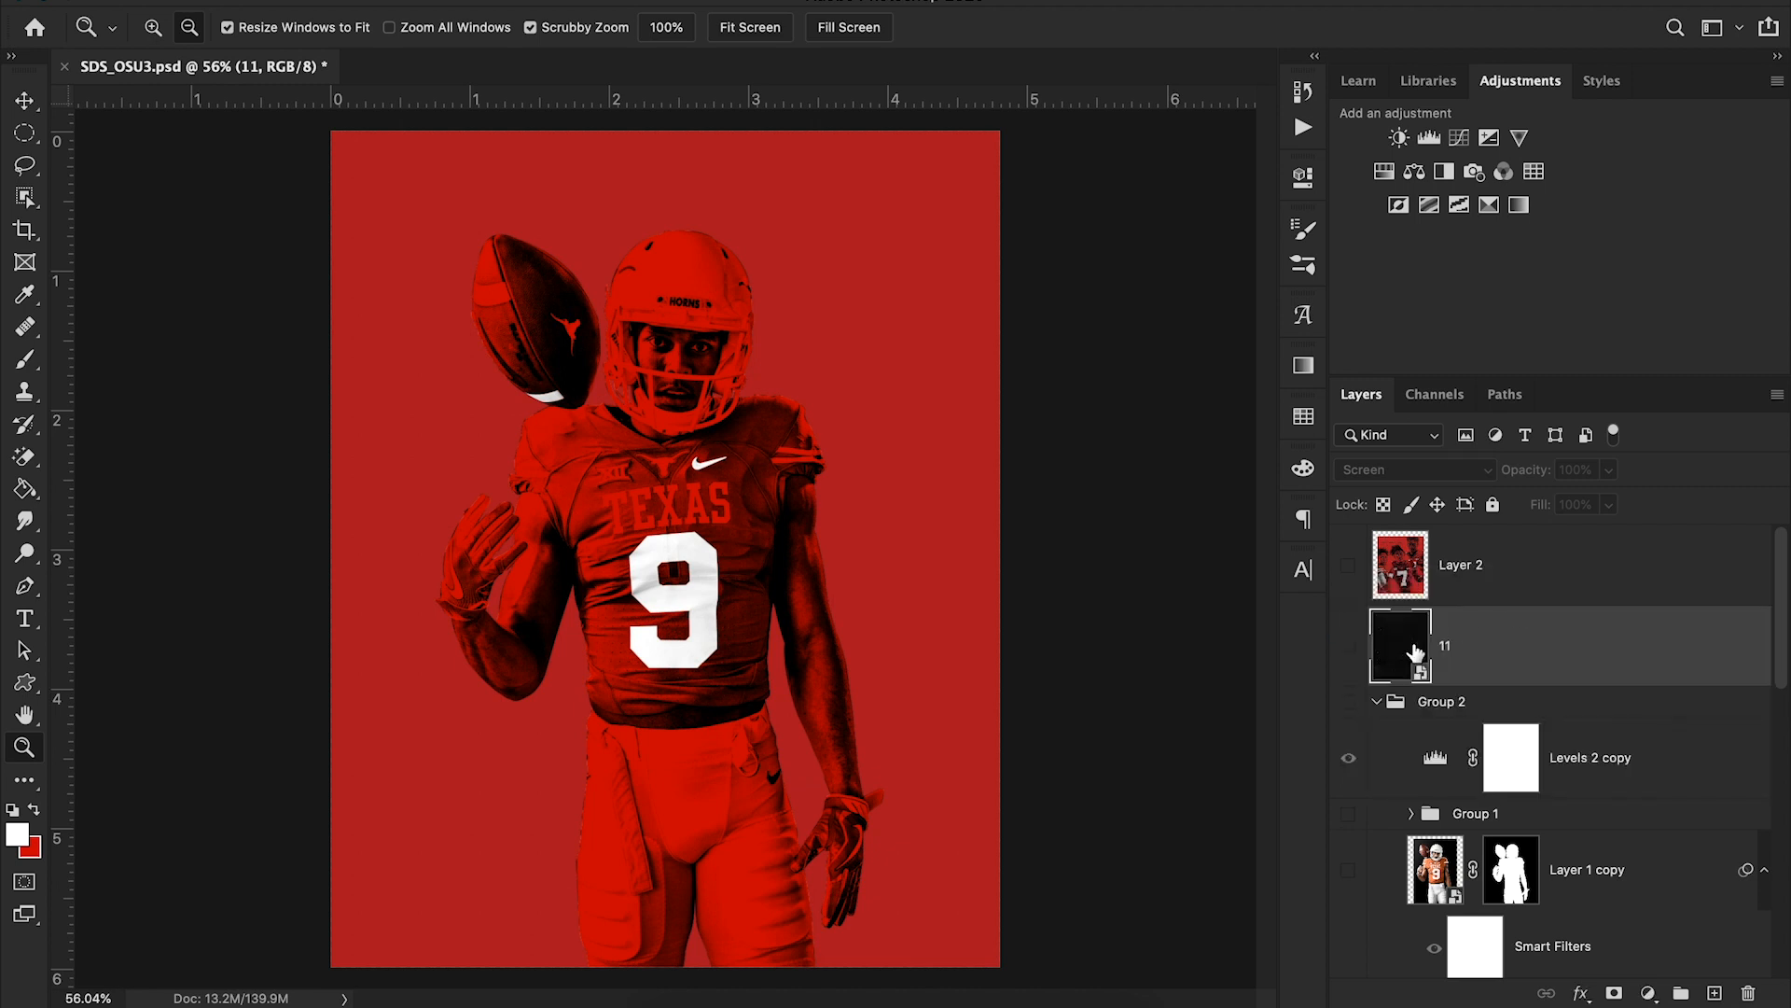
left_click(1373, 704)
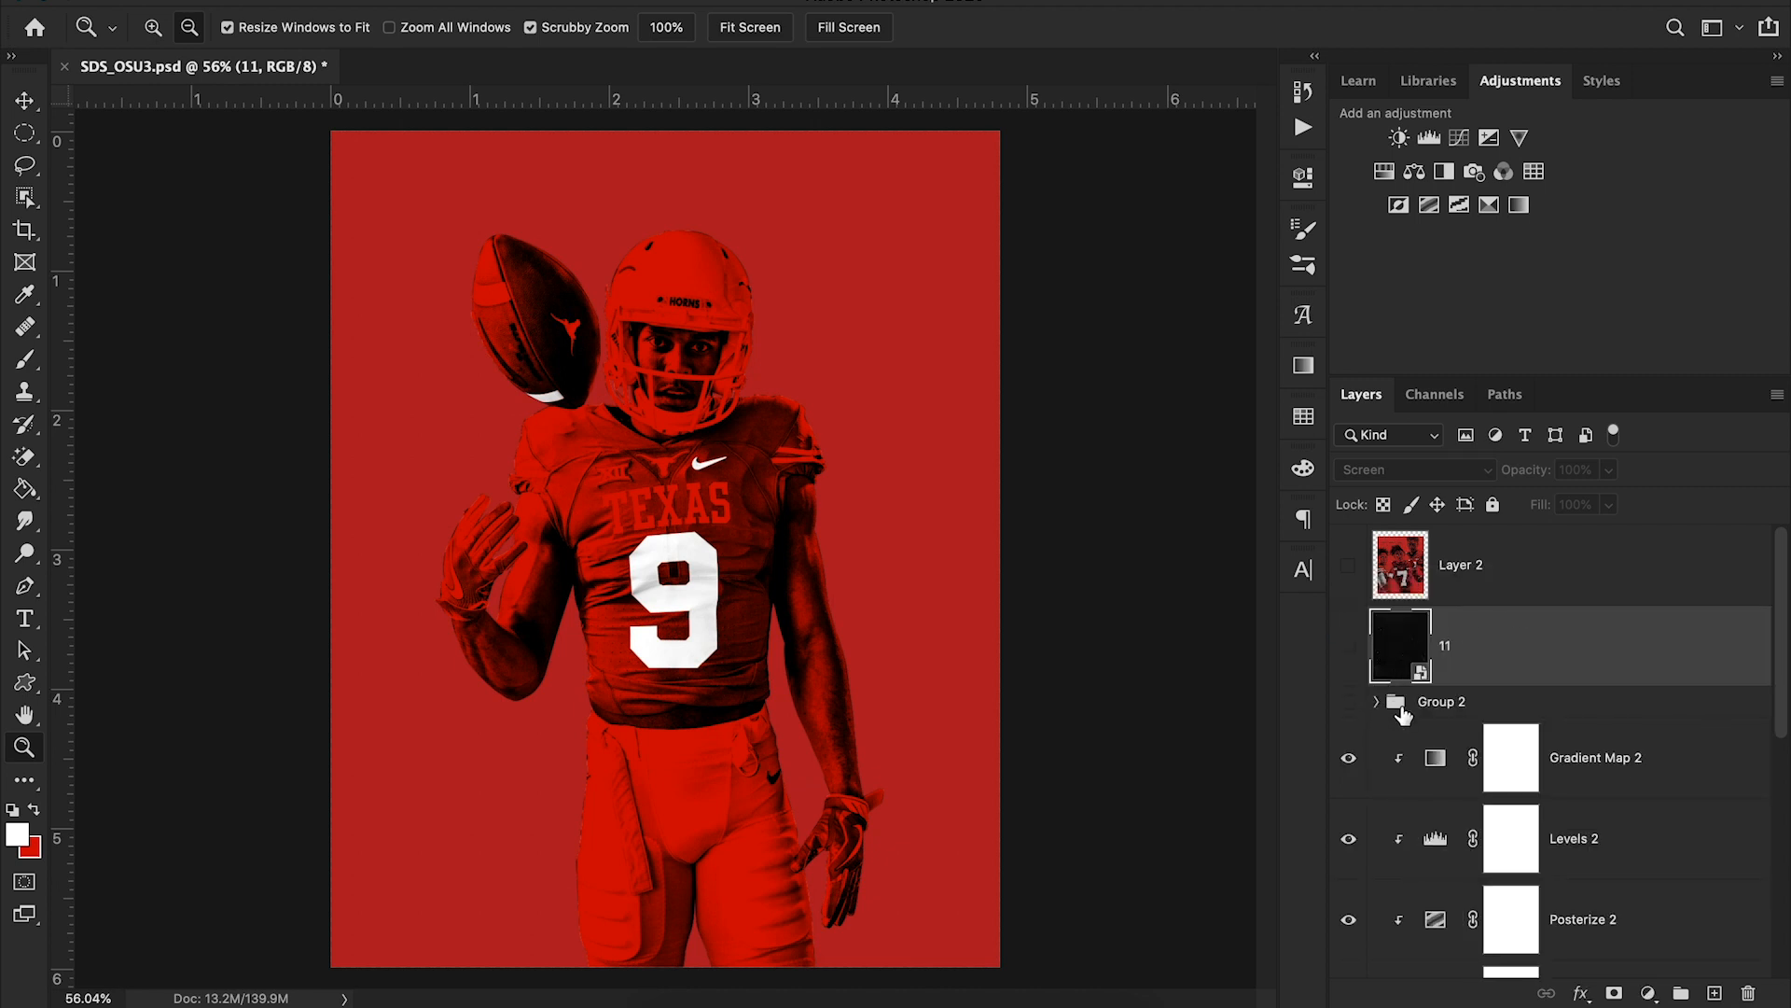
left_click_drag(1429, 705, 1423, 611)
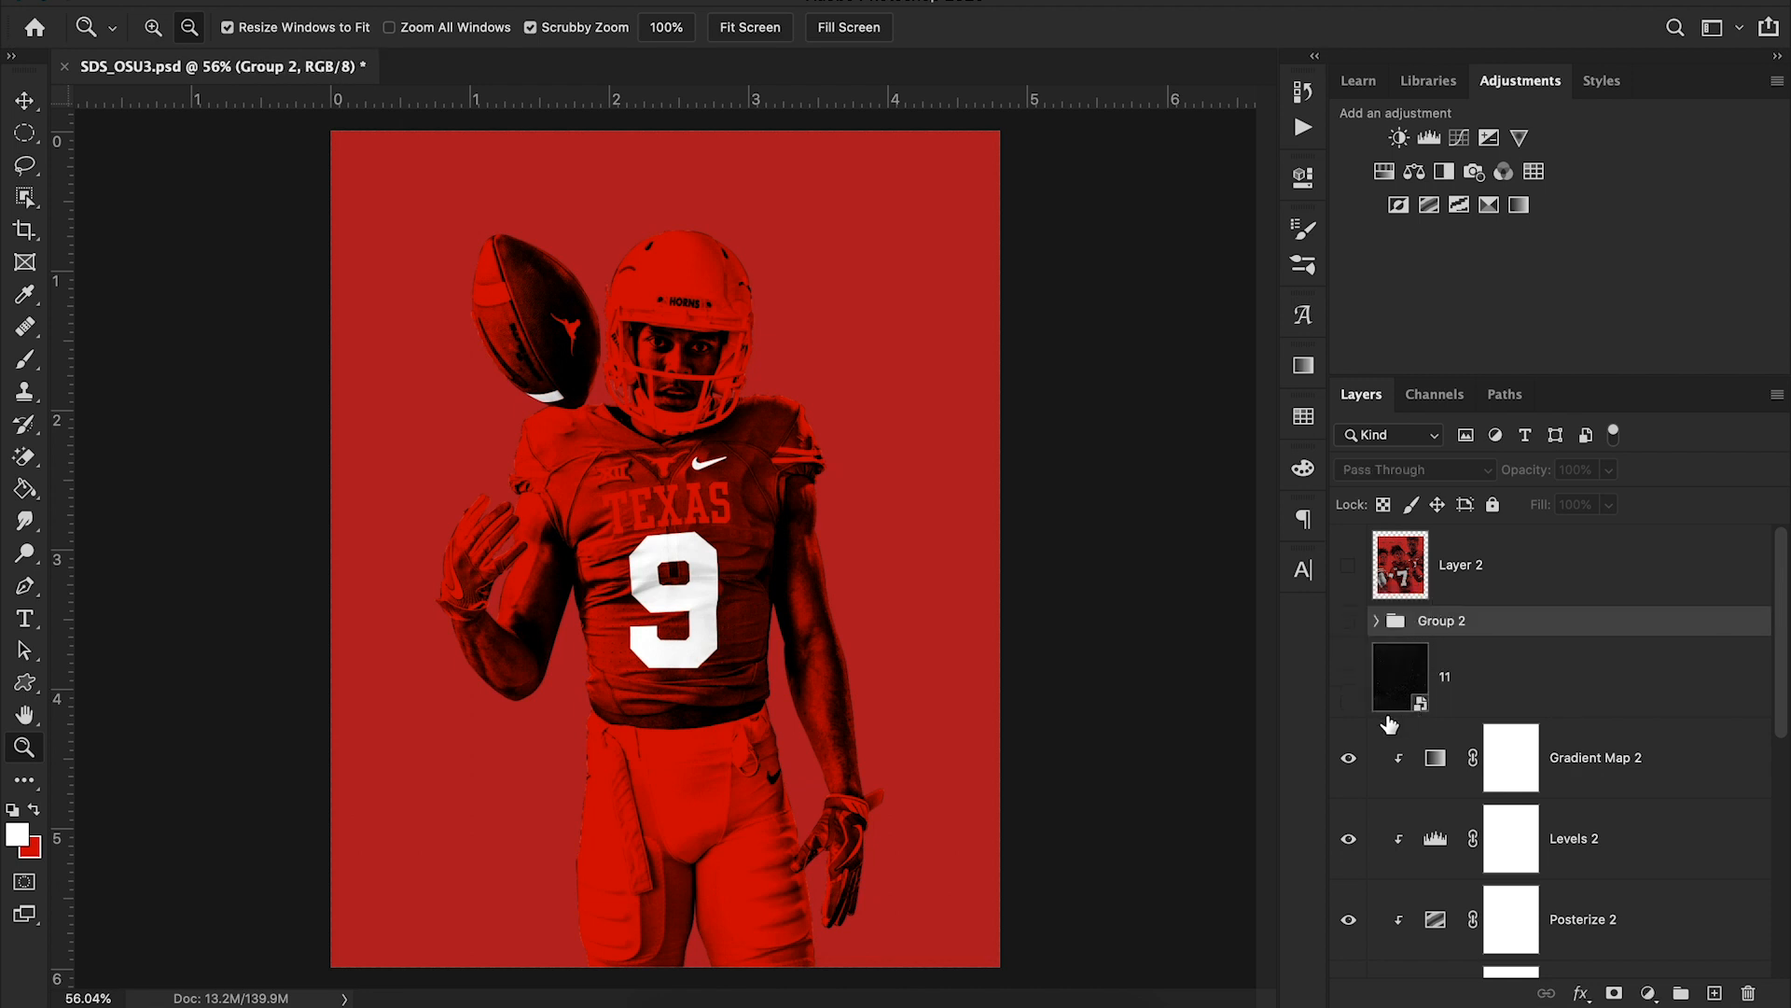
Show texture layer 11 over the player, preview it in Normal mode, and set its blend mode to Screen
left_click(1347, 684)
left_click(1541, 690)
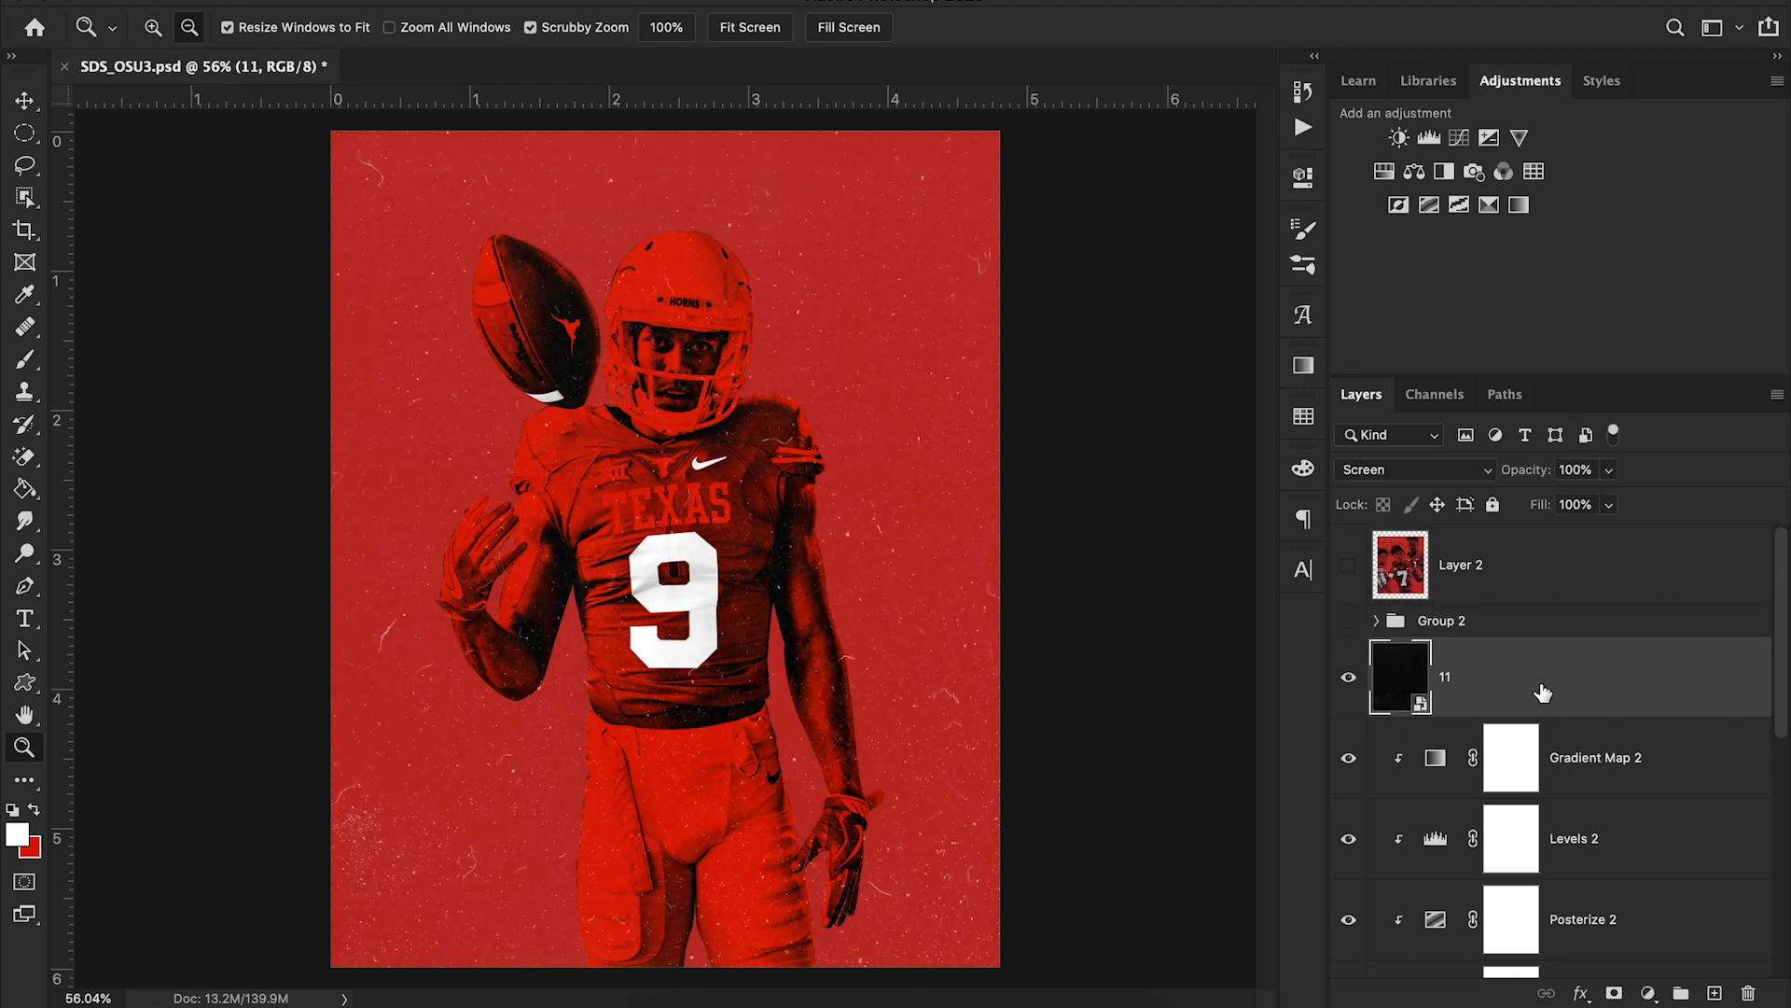
left_click(1415, 470)
left_click(1389, 290)
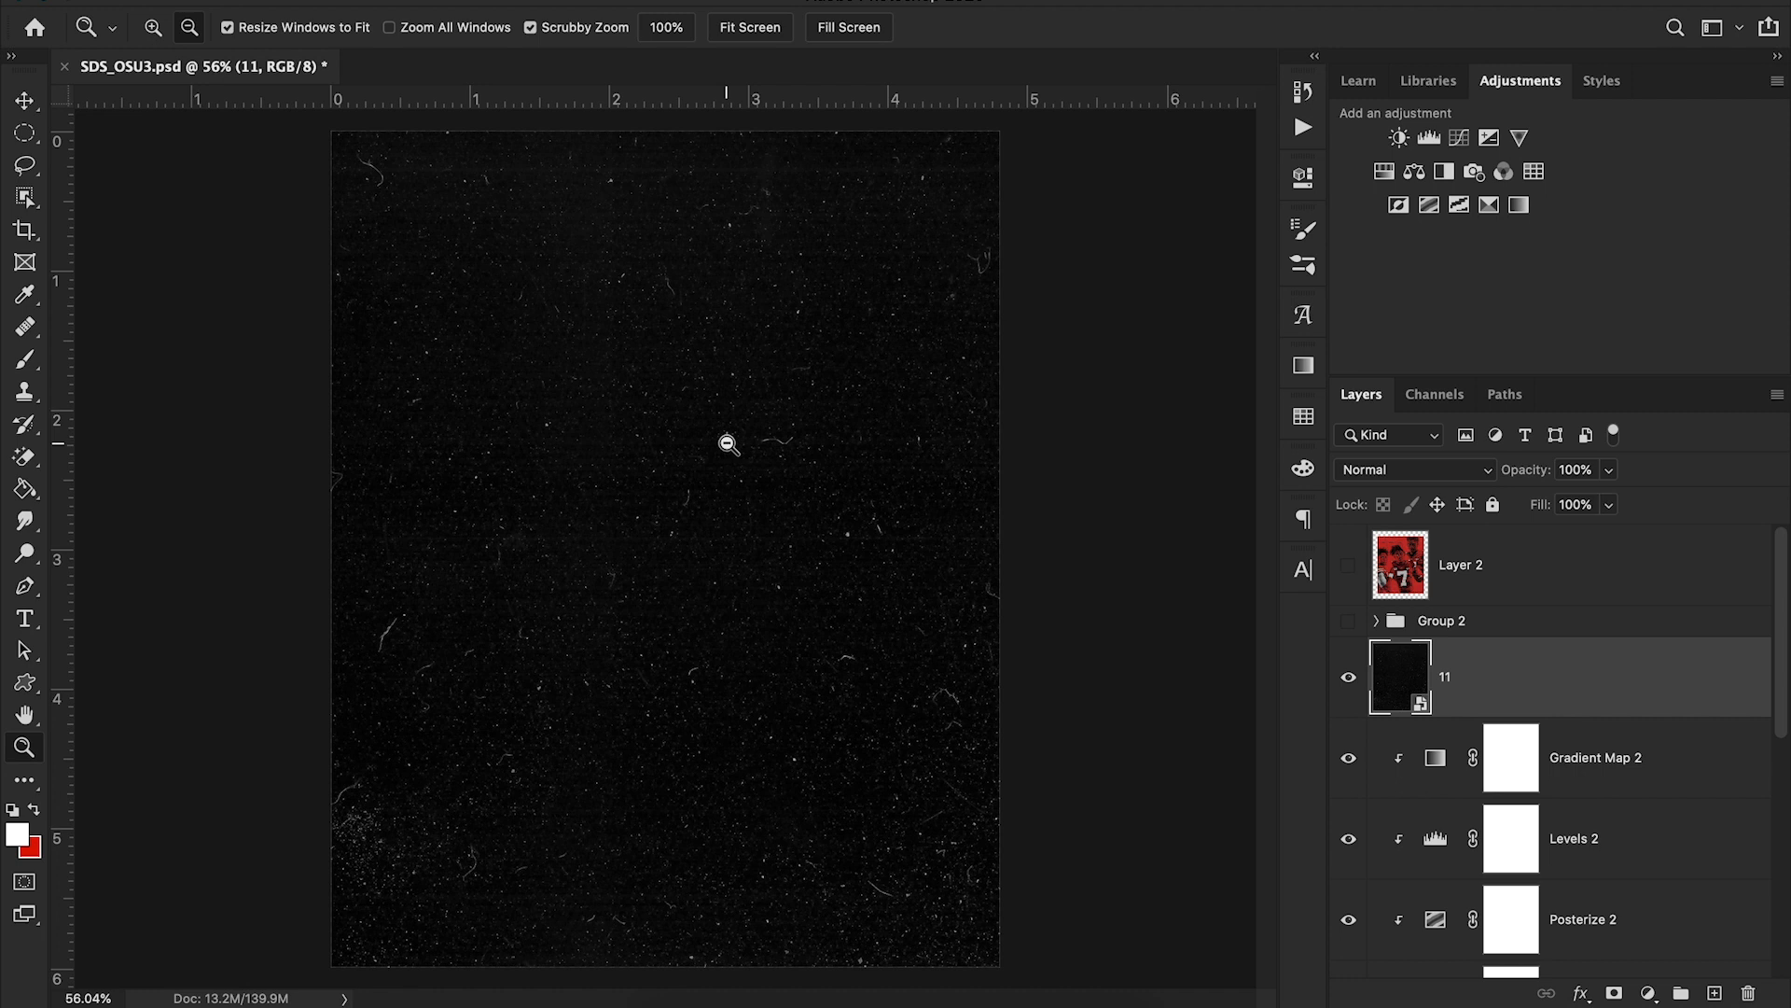
left_click(1428, 468)
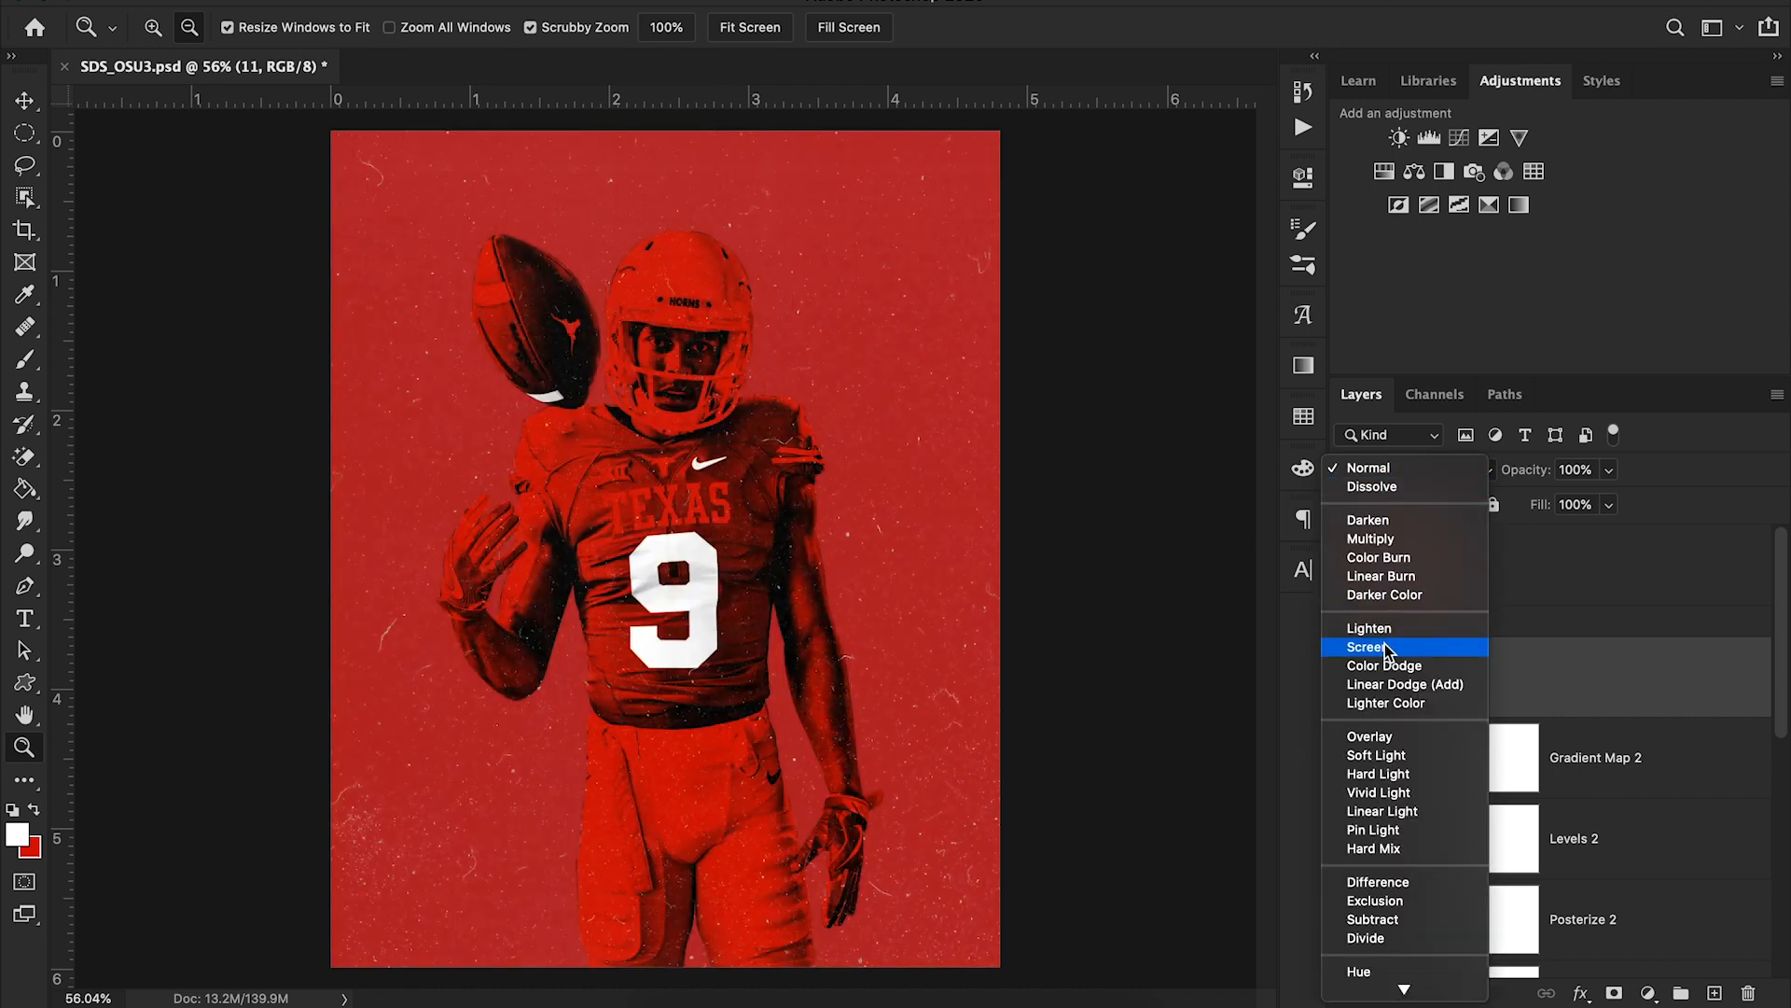
left_click(1389, 647)
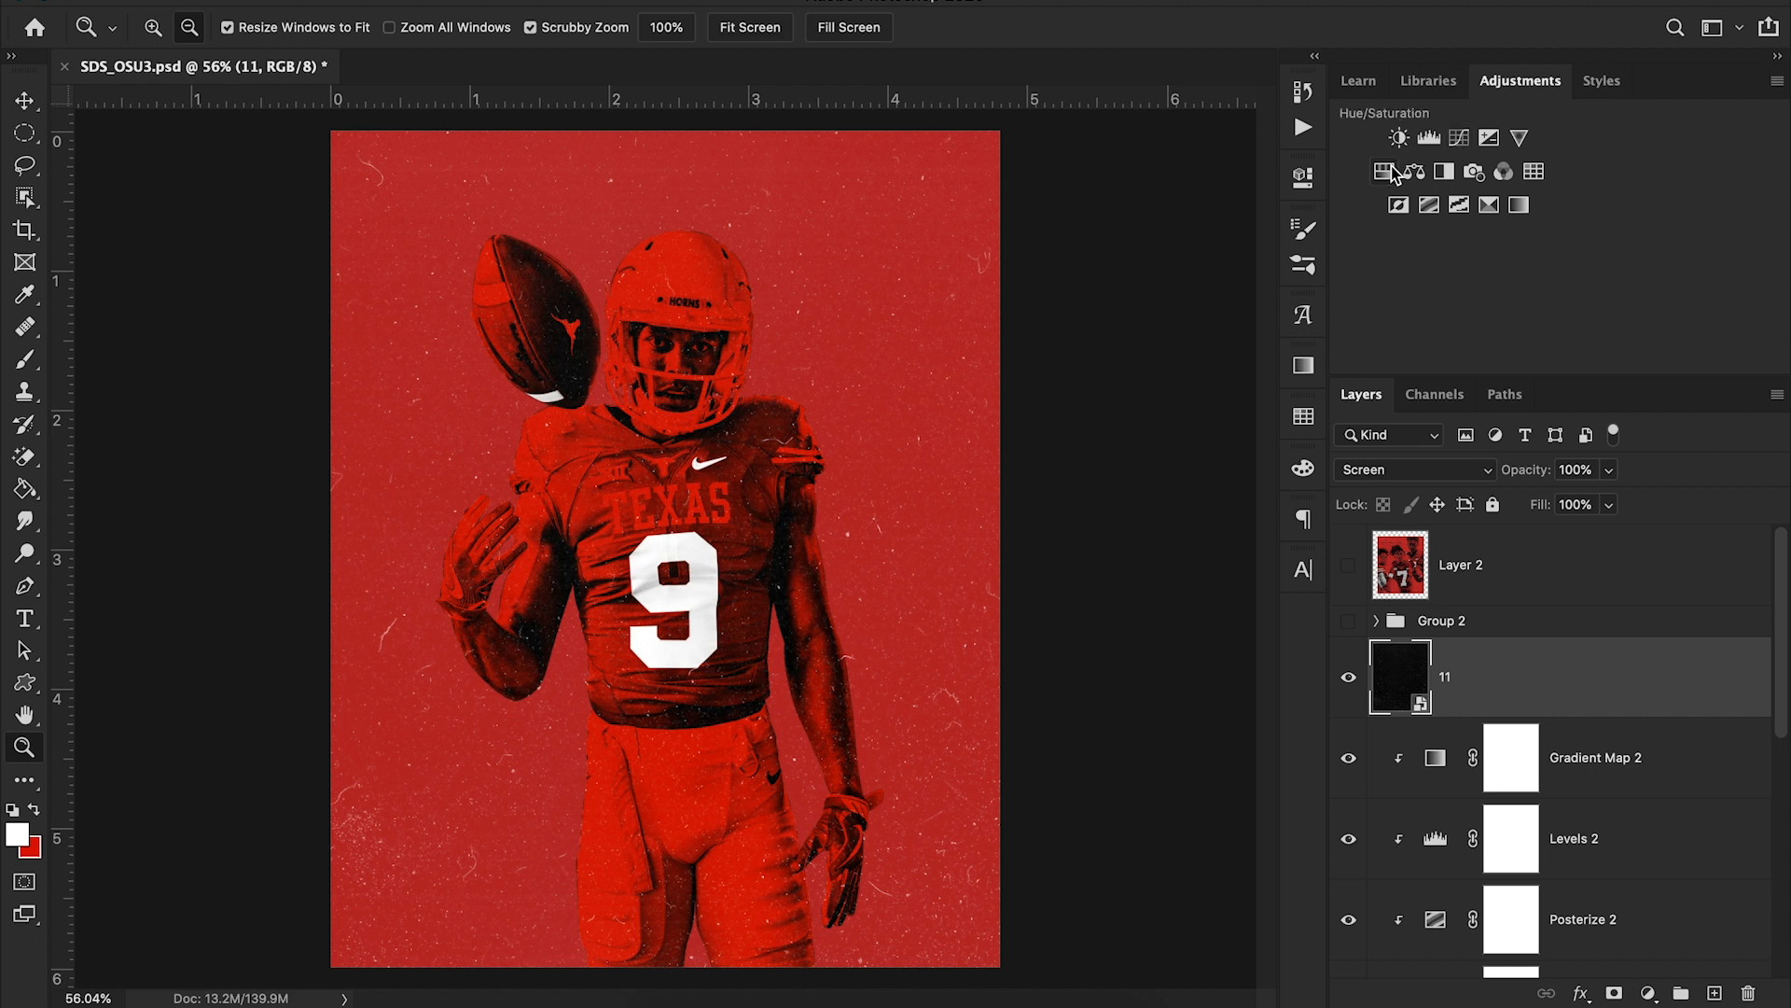
Add a Levels adjustment clipped to texture layer 11 and toggle the texture off and on to compare
left_click(1429, 138)
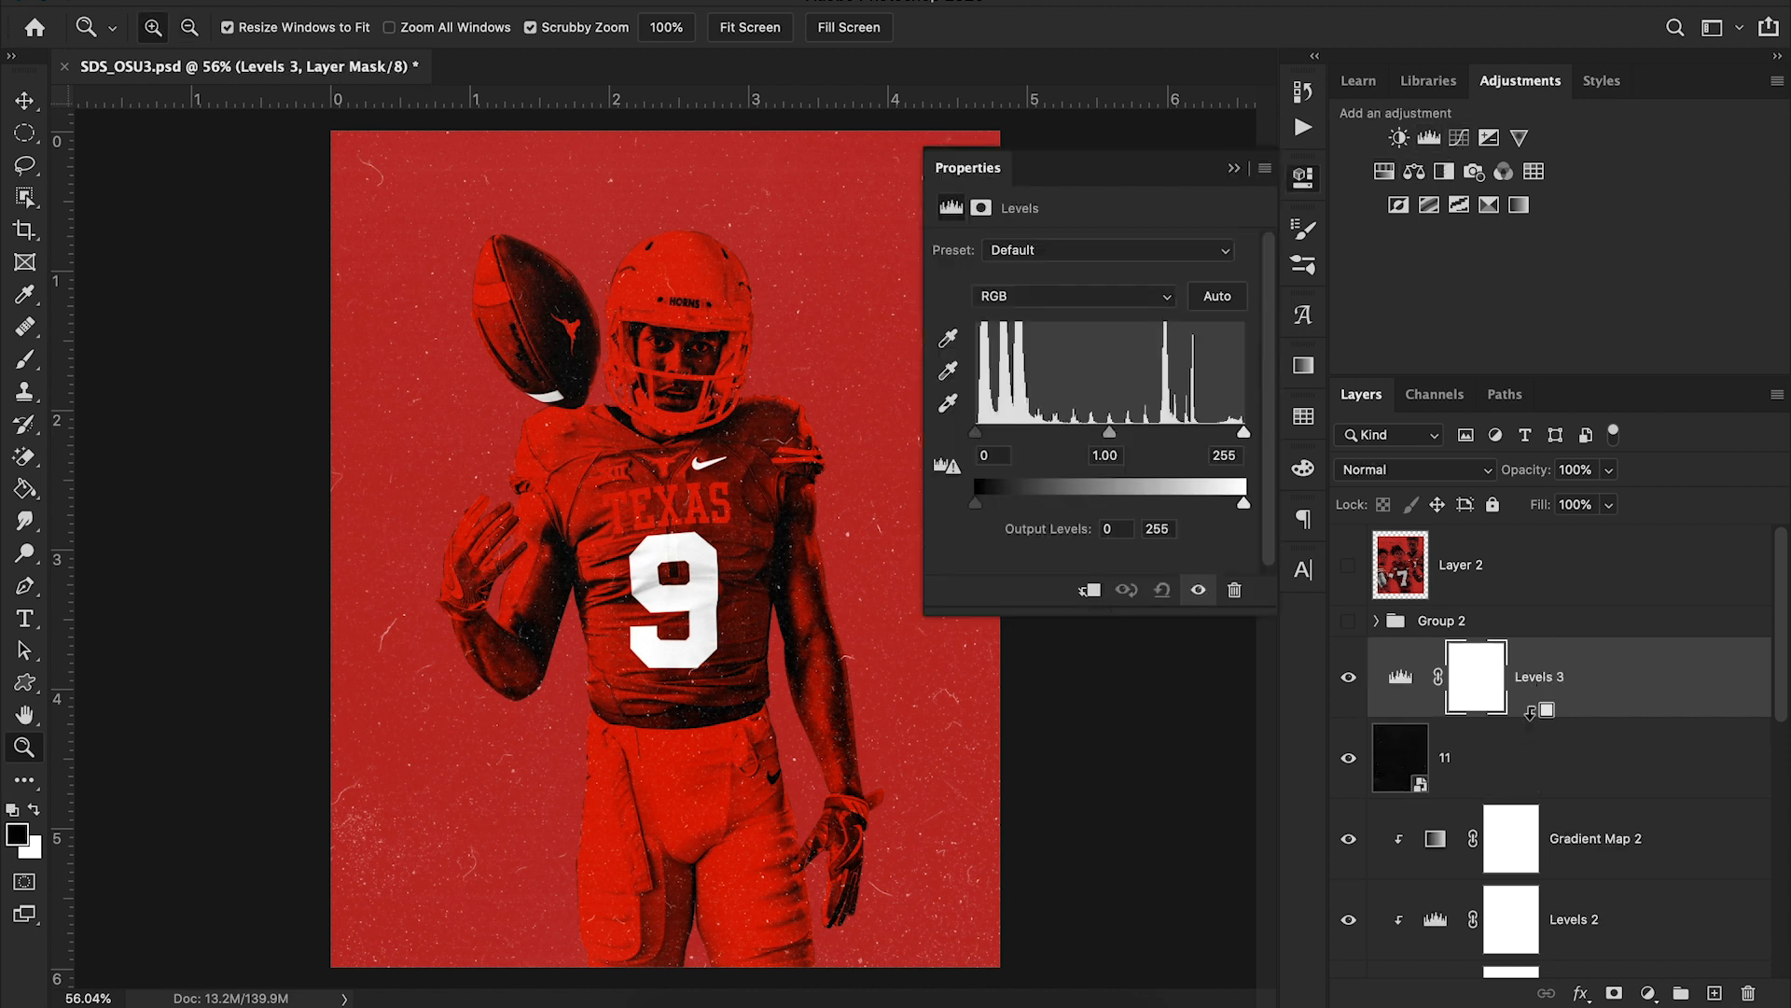
left_click(1530, 712, "alt")
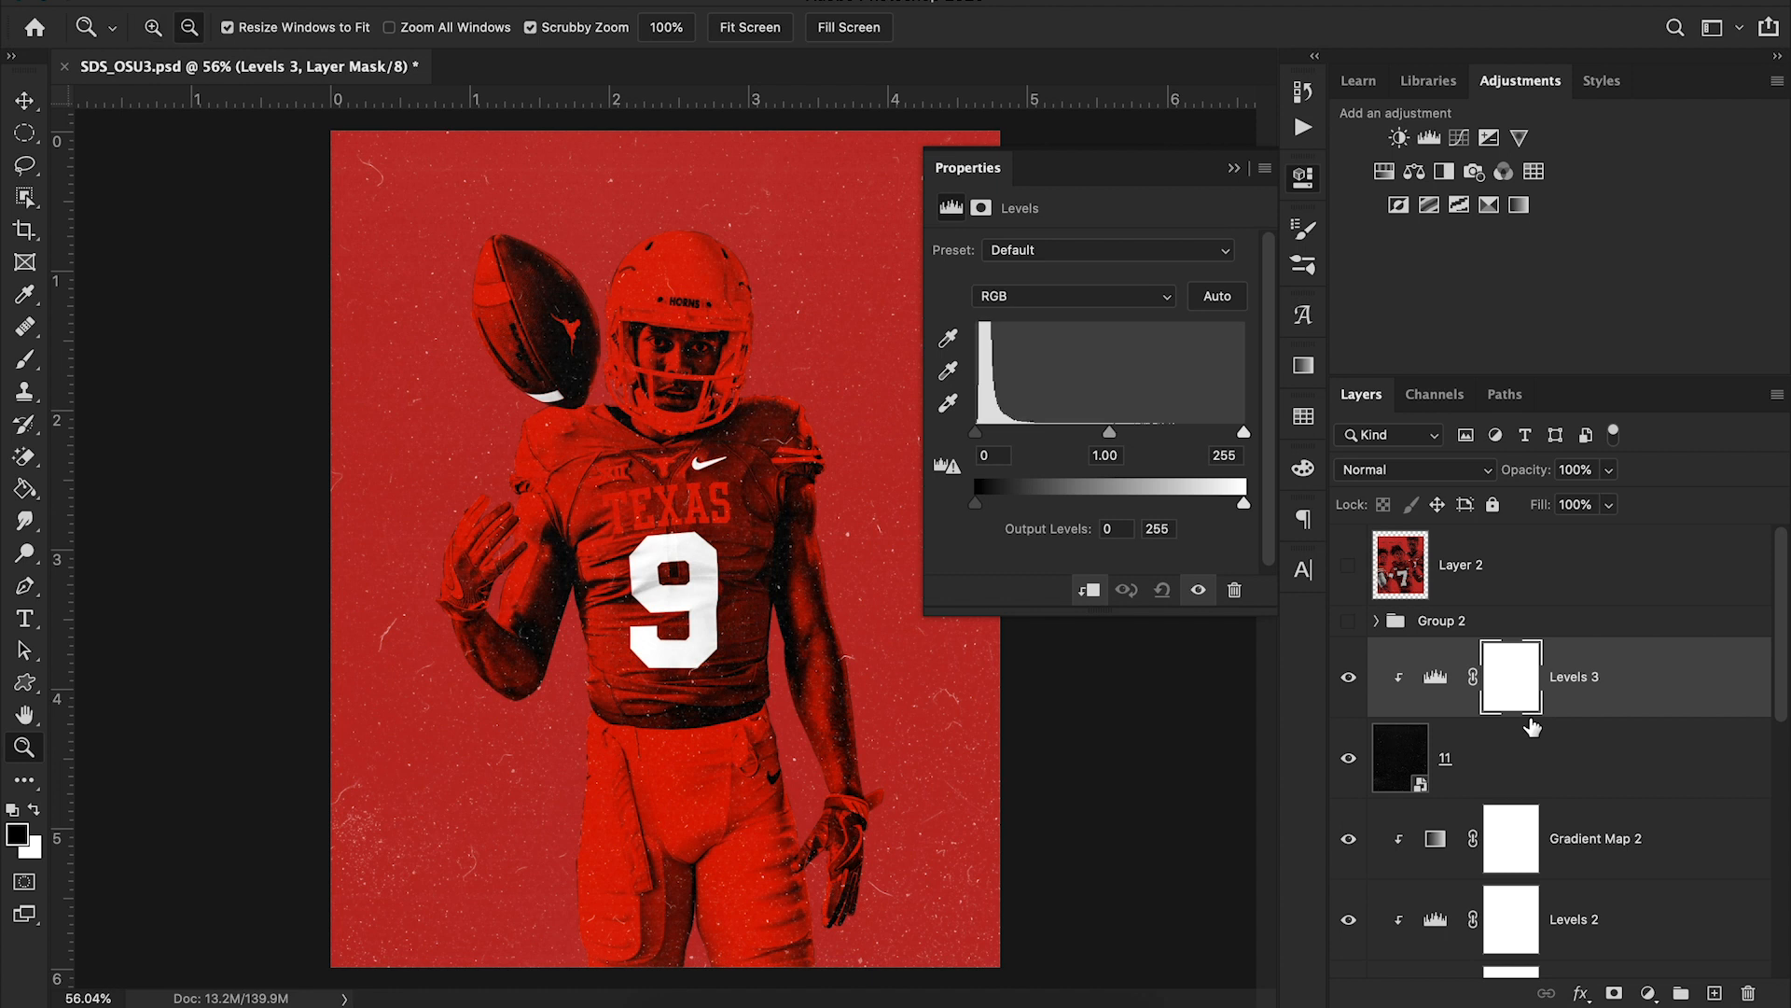
left_click(1349, 758)
left_click(1349, 757)
Set the texture's clipped Levels to midtones 0.56 and white point 159, keeping the black point at 0
left_click_drag(1111, 436, 1082, 435)
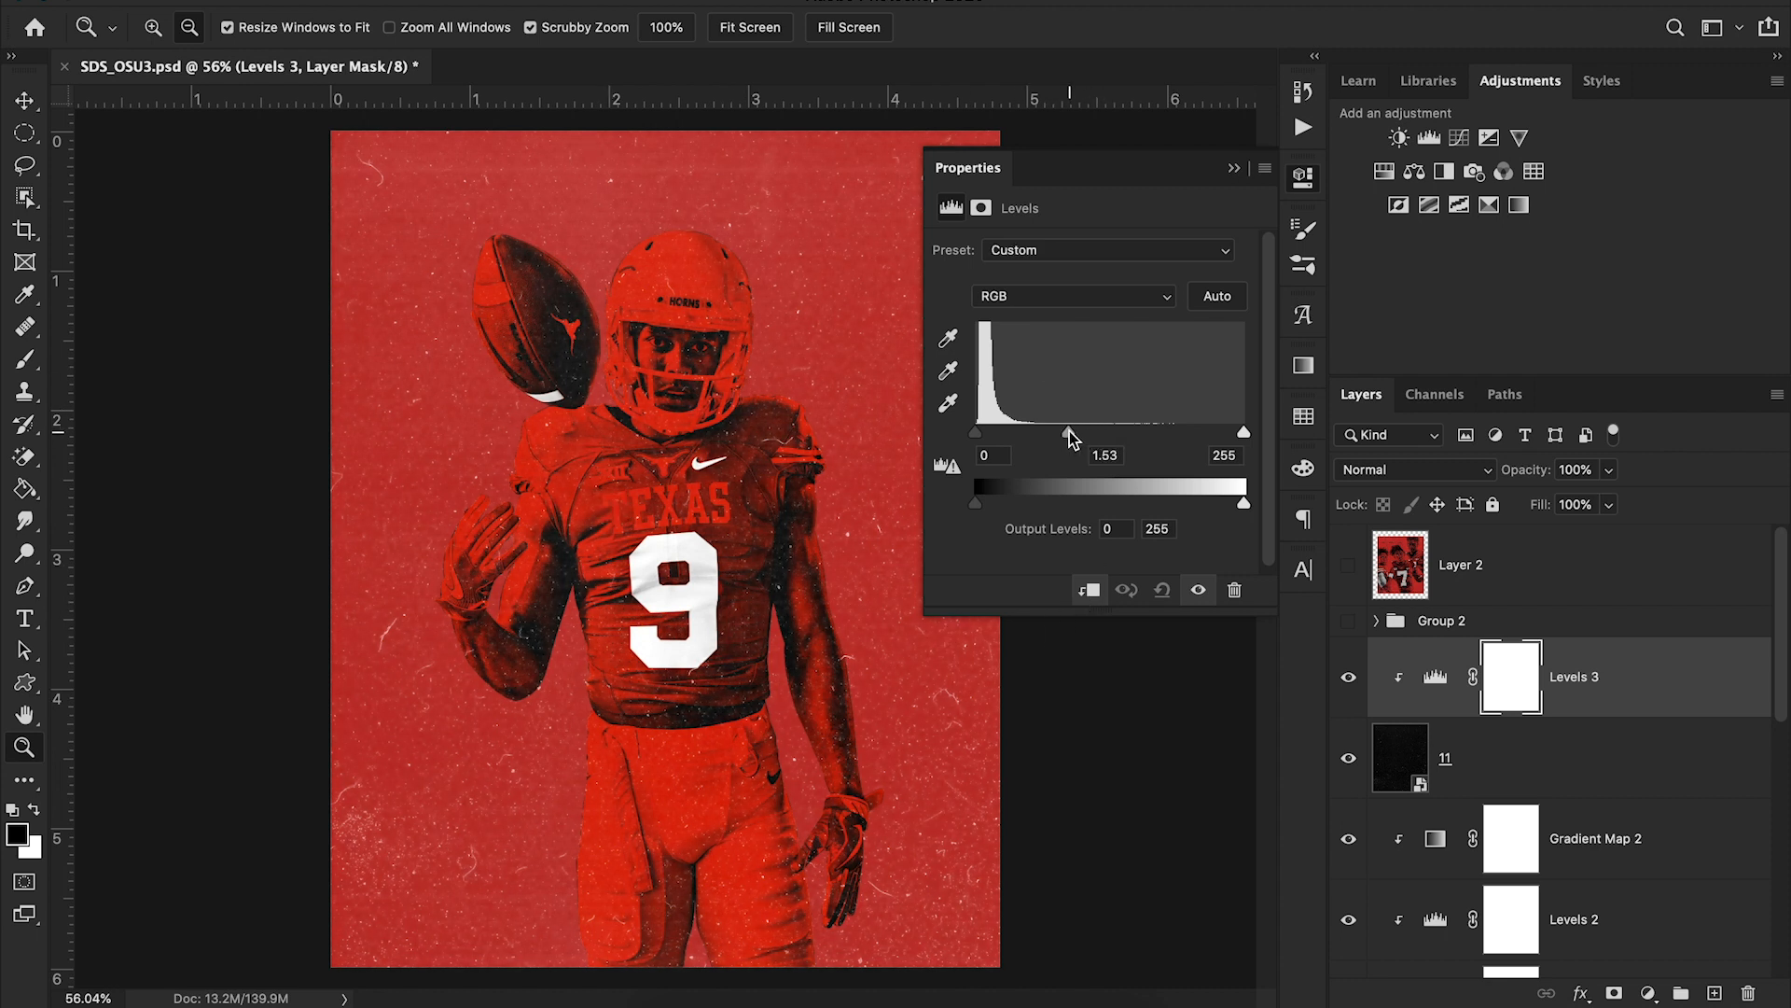
mouse_move(1244, 433)
left_mouse_down()
mouse_move(1085, 434)
mouse_move(1141, 435)
left_mouse_up()
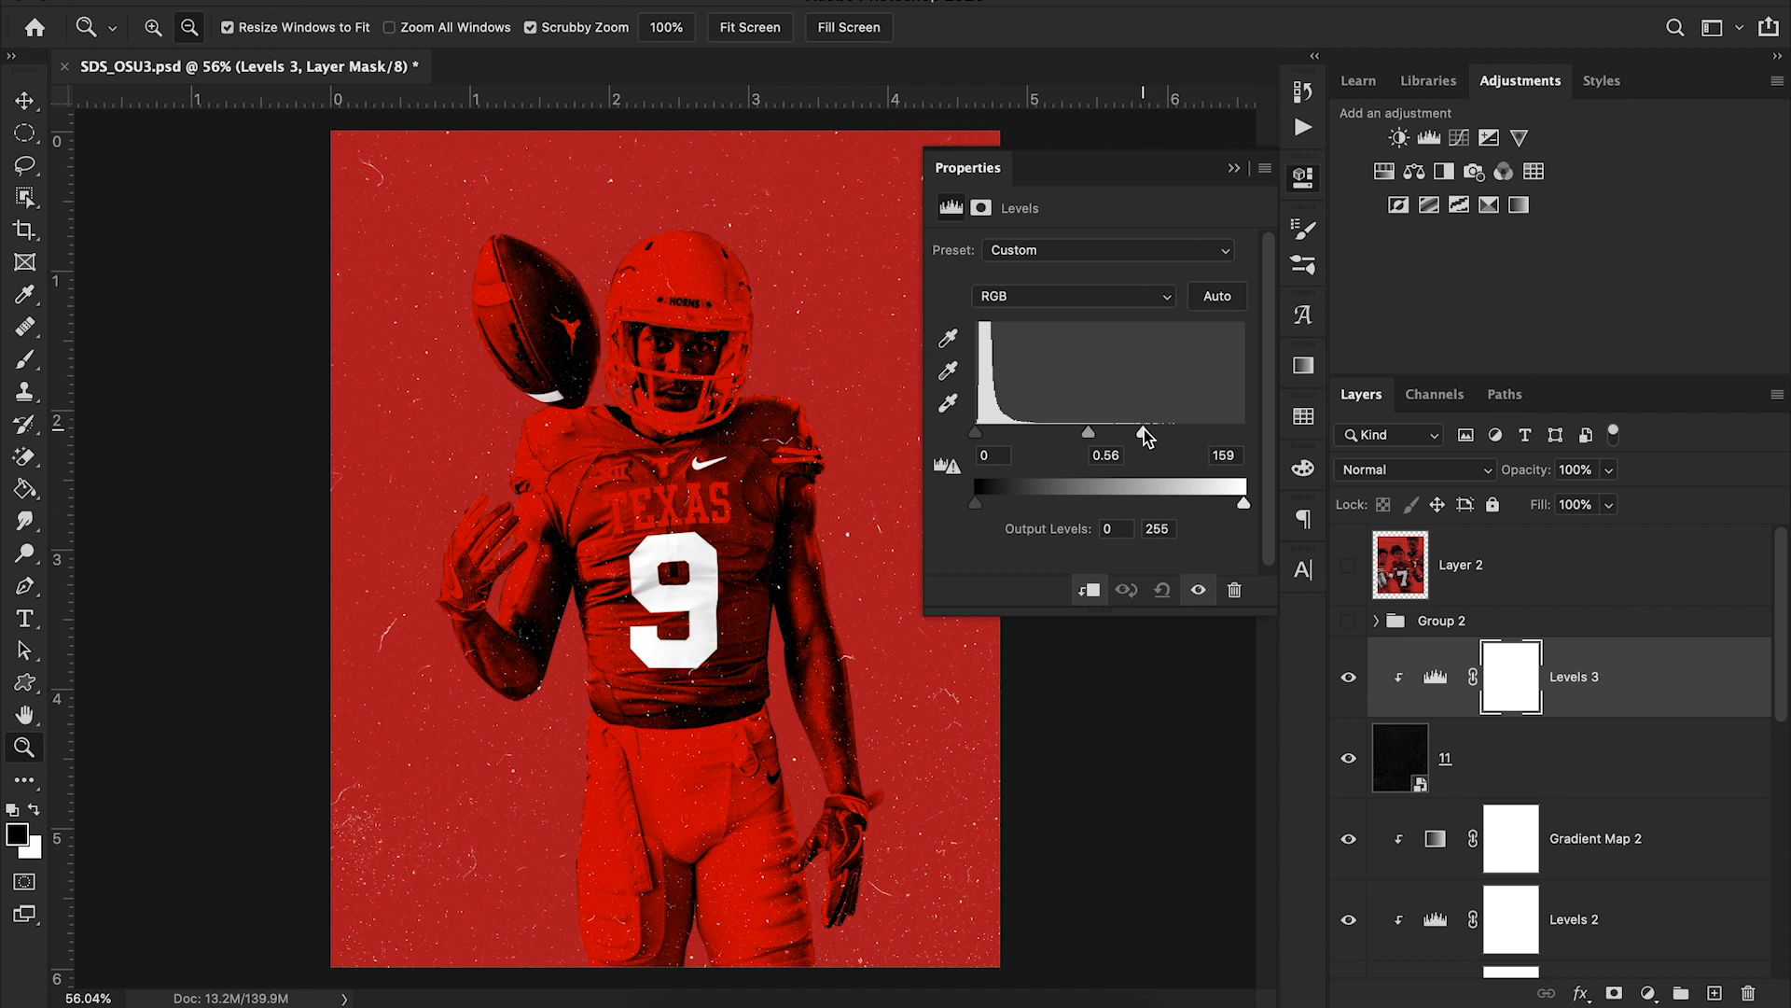
left_click(1235, 169)
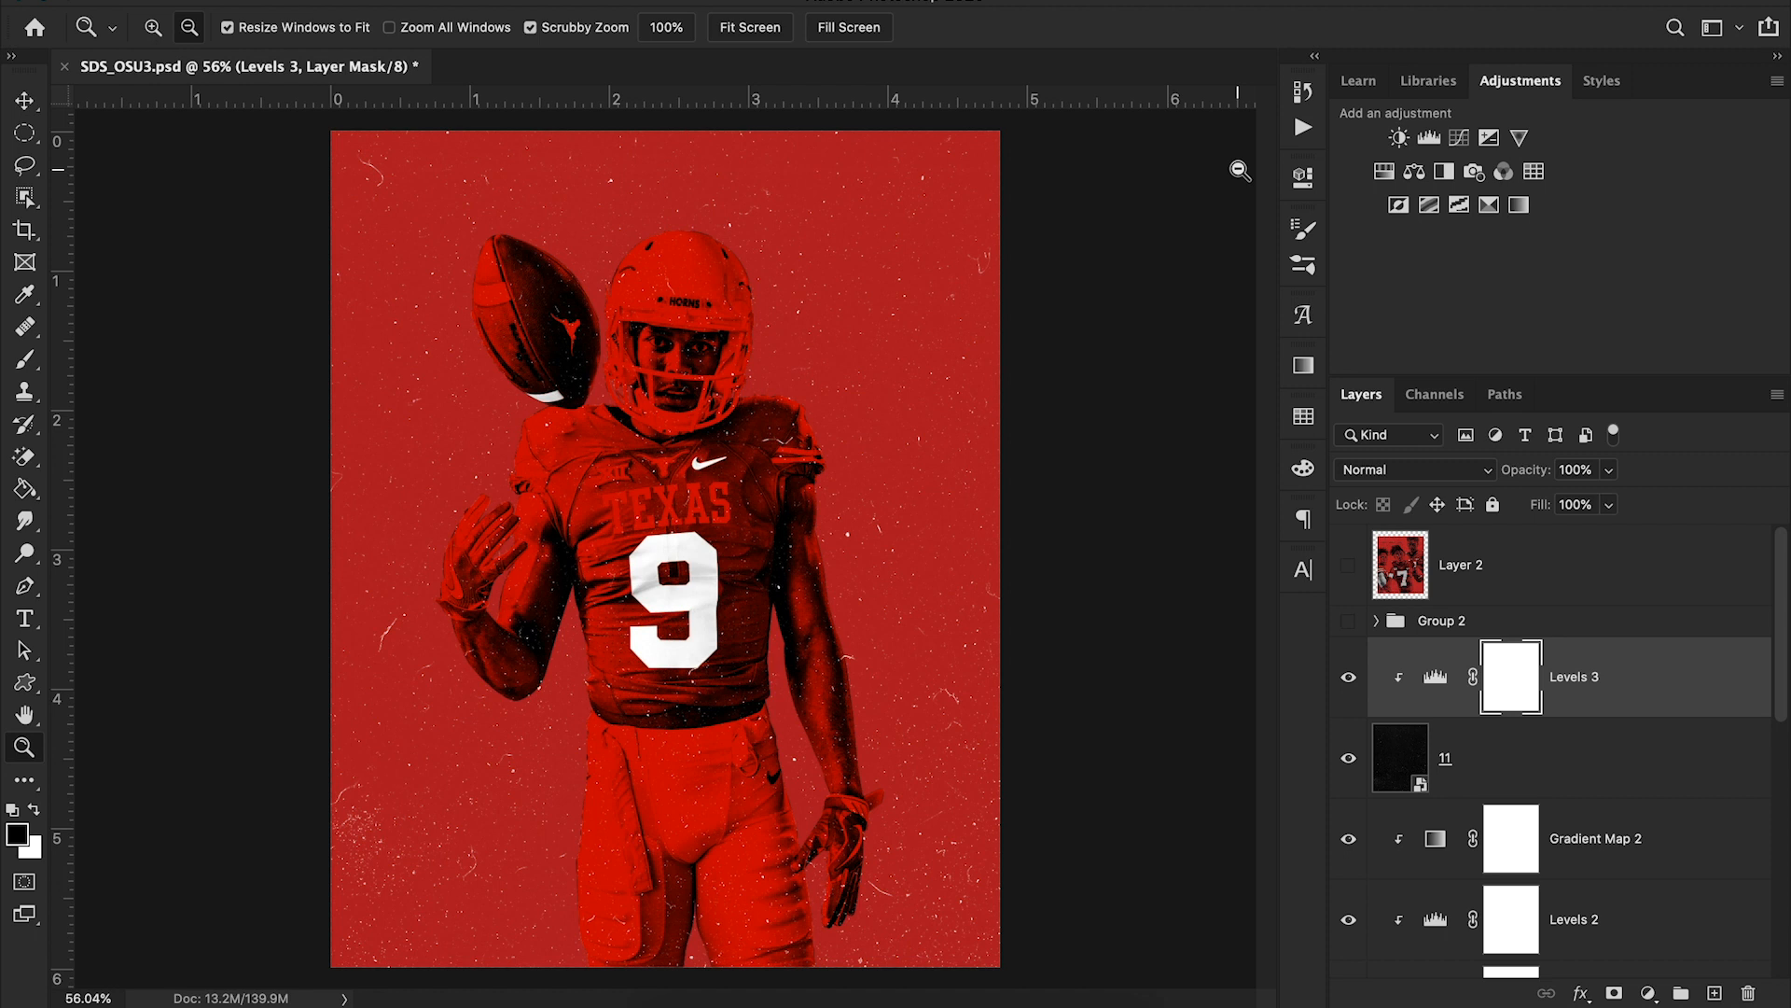
Compare the textured player composition with the Layer 2 reference poster, leaving the poster hidden
left_click(1347, 563)
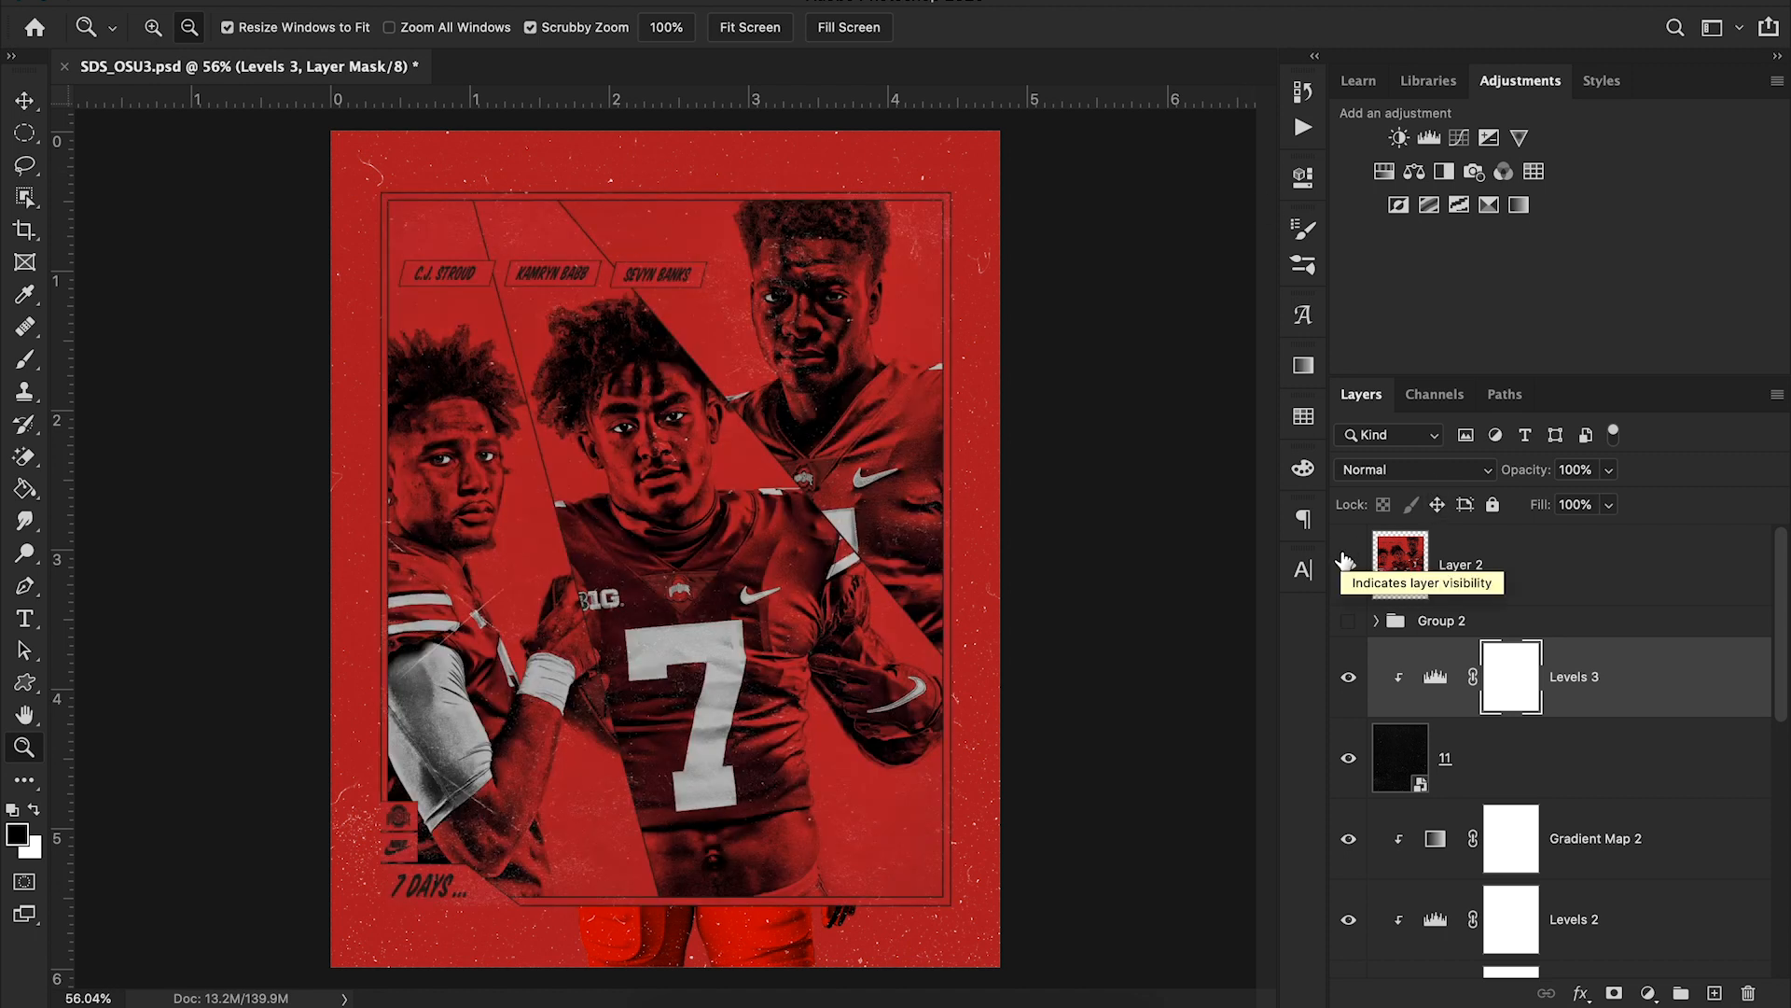
left_click(1347, 562)
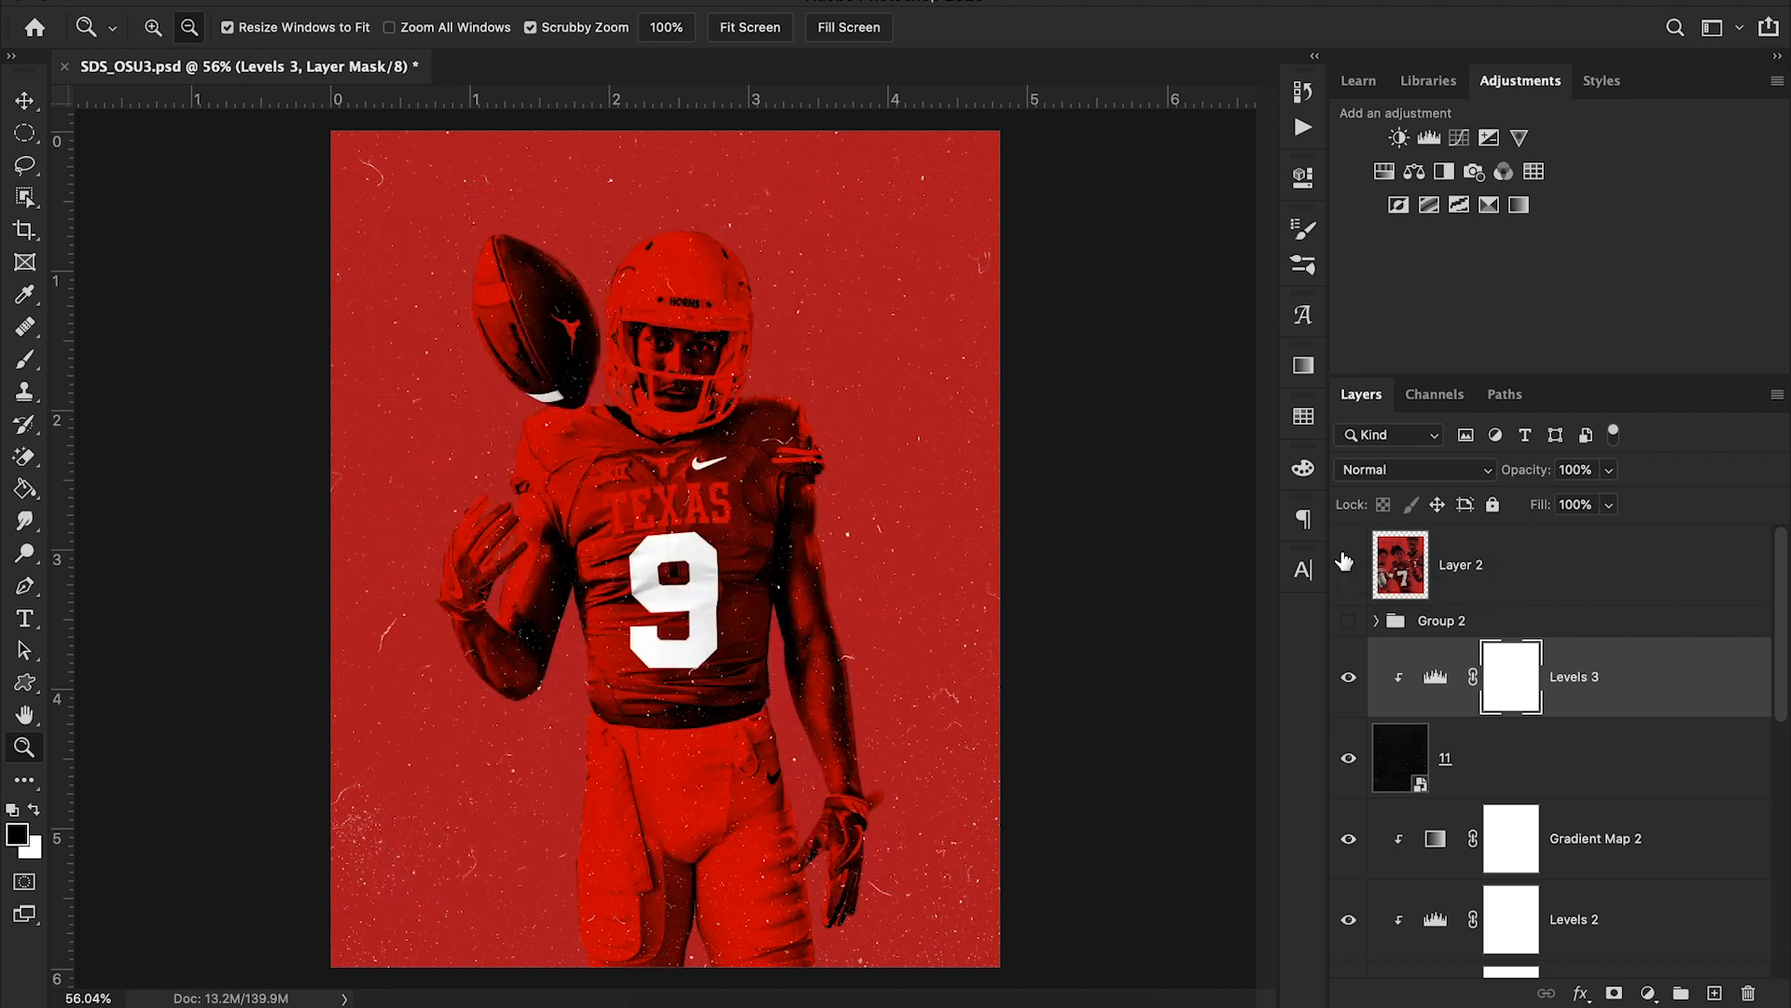